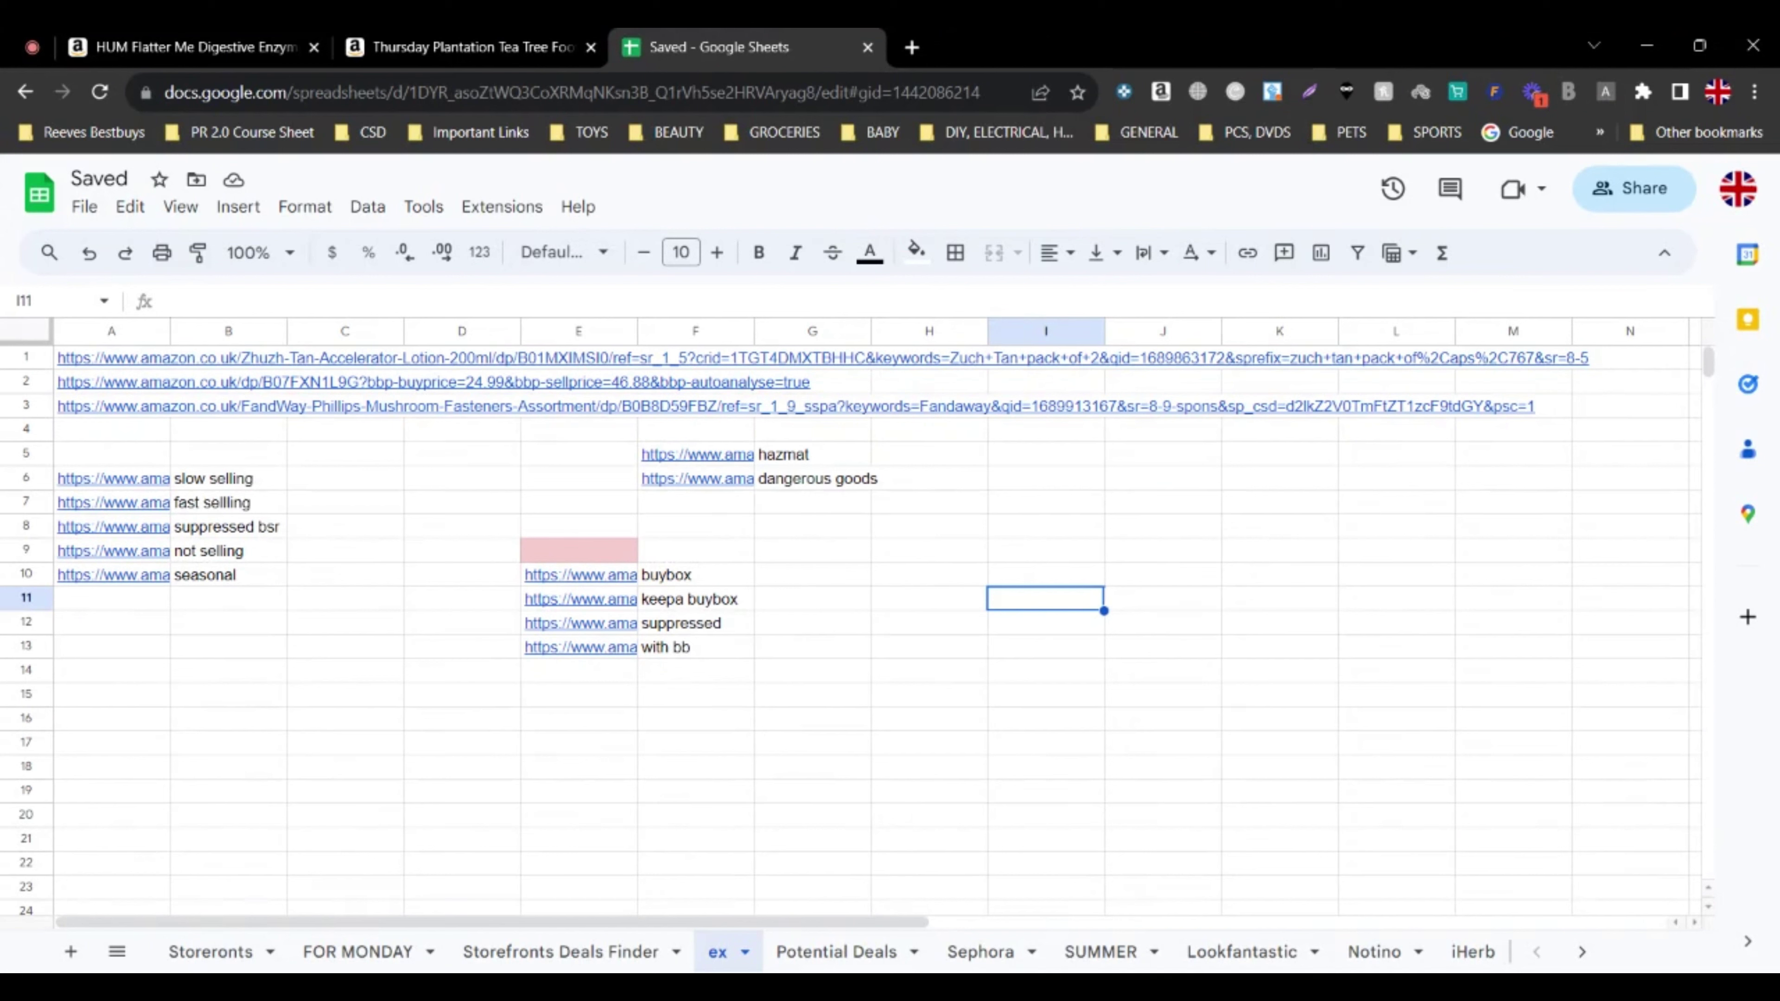
- Open the Amazon product link labelled "buybox" in the sheet and bring the listing's purchase details into view
{"action": "left_click", "coordinate": [589, 580]}
{"action": "left_click", "coordinate": [677, 610]}
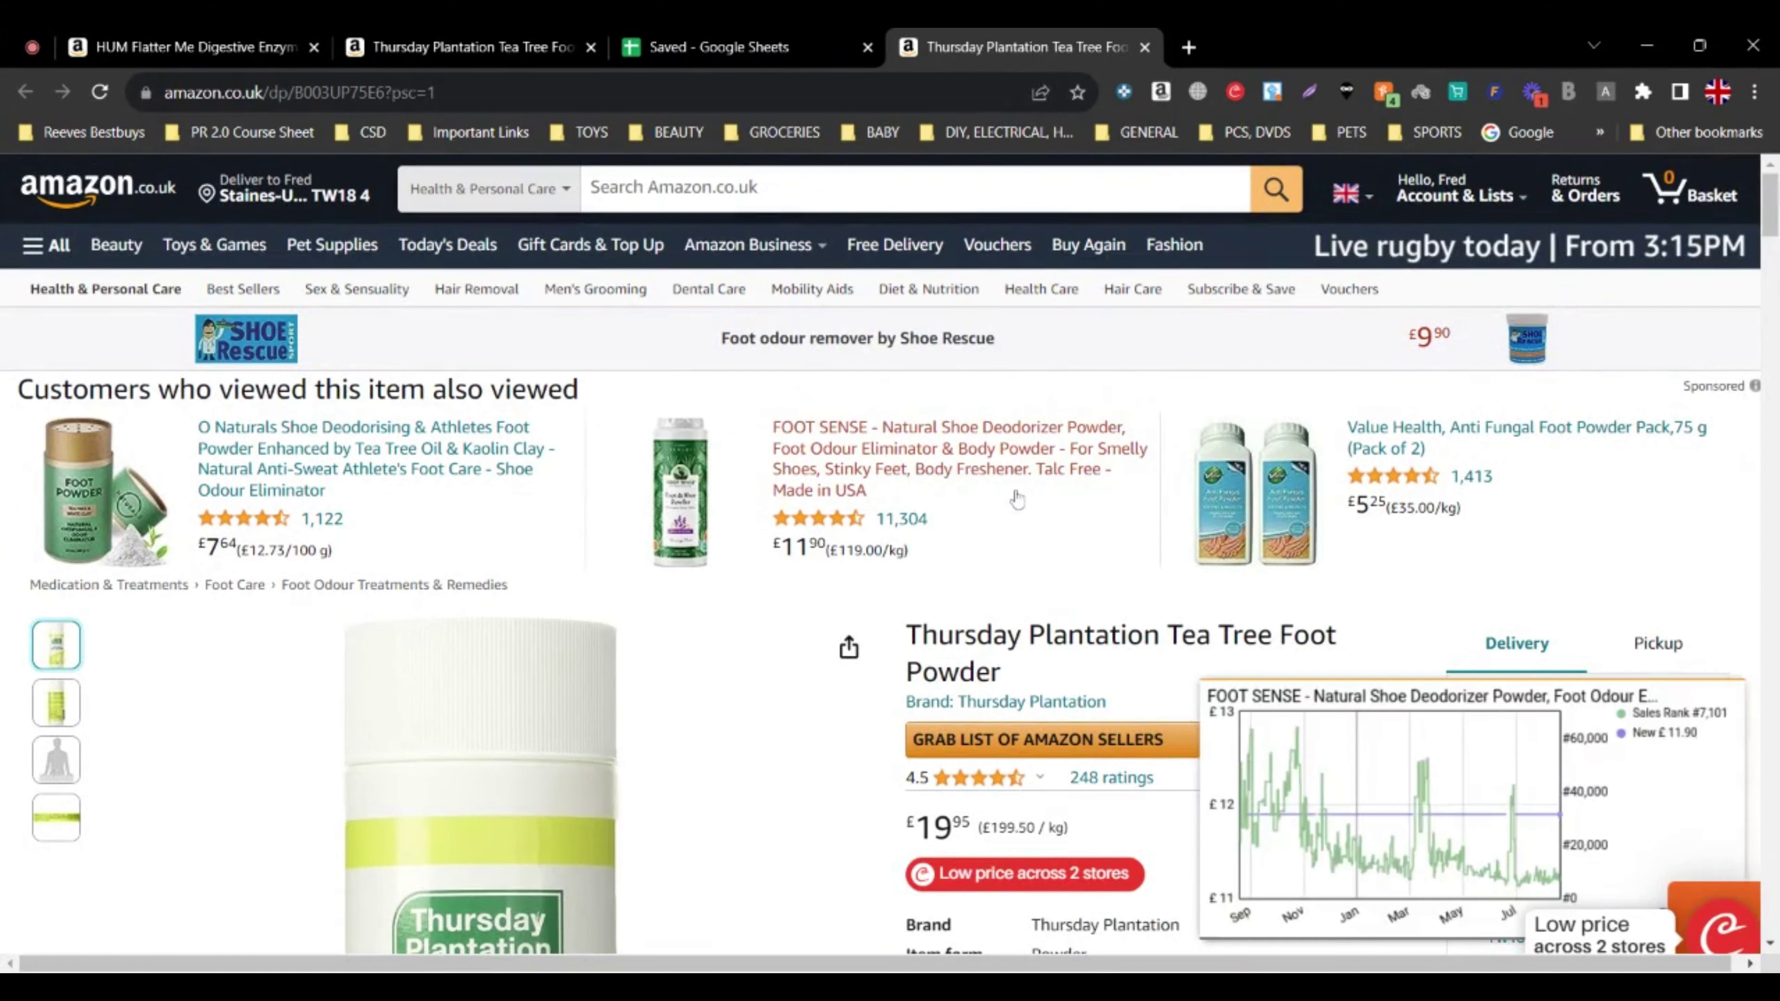
{"action": "scroll", "coordinate": [890, 491], "scroll_direction": "down", "scroll_amount": 2}
{"action": "scroll", "coordinate": [996, 660], "scroll_direction": "down", "scroll_amount": 3}
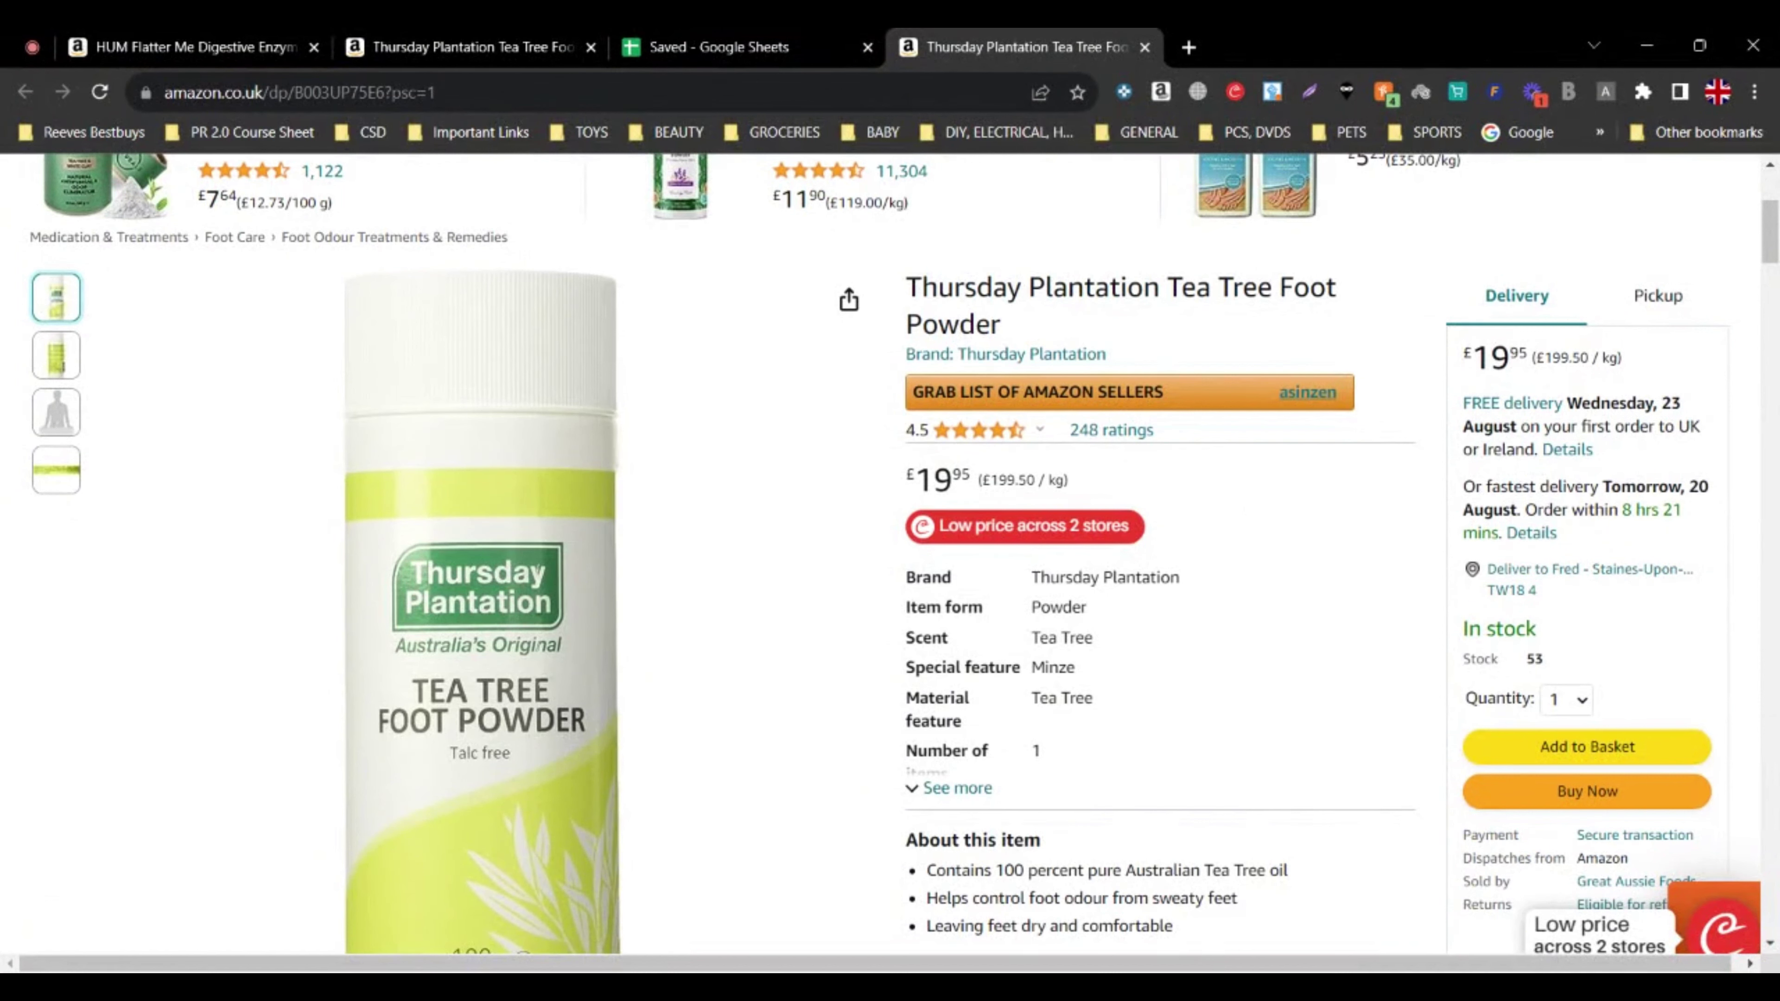
{"action": "scroll", "coordinate": [1581, 662], "scroll_direction": "down", "scroll_amount": 2}
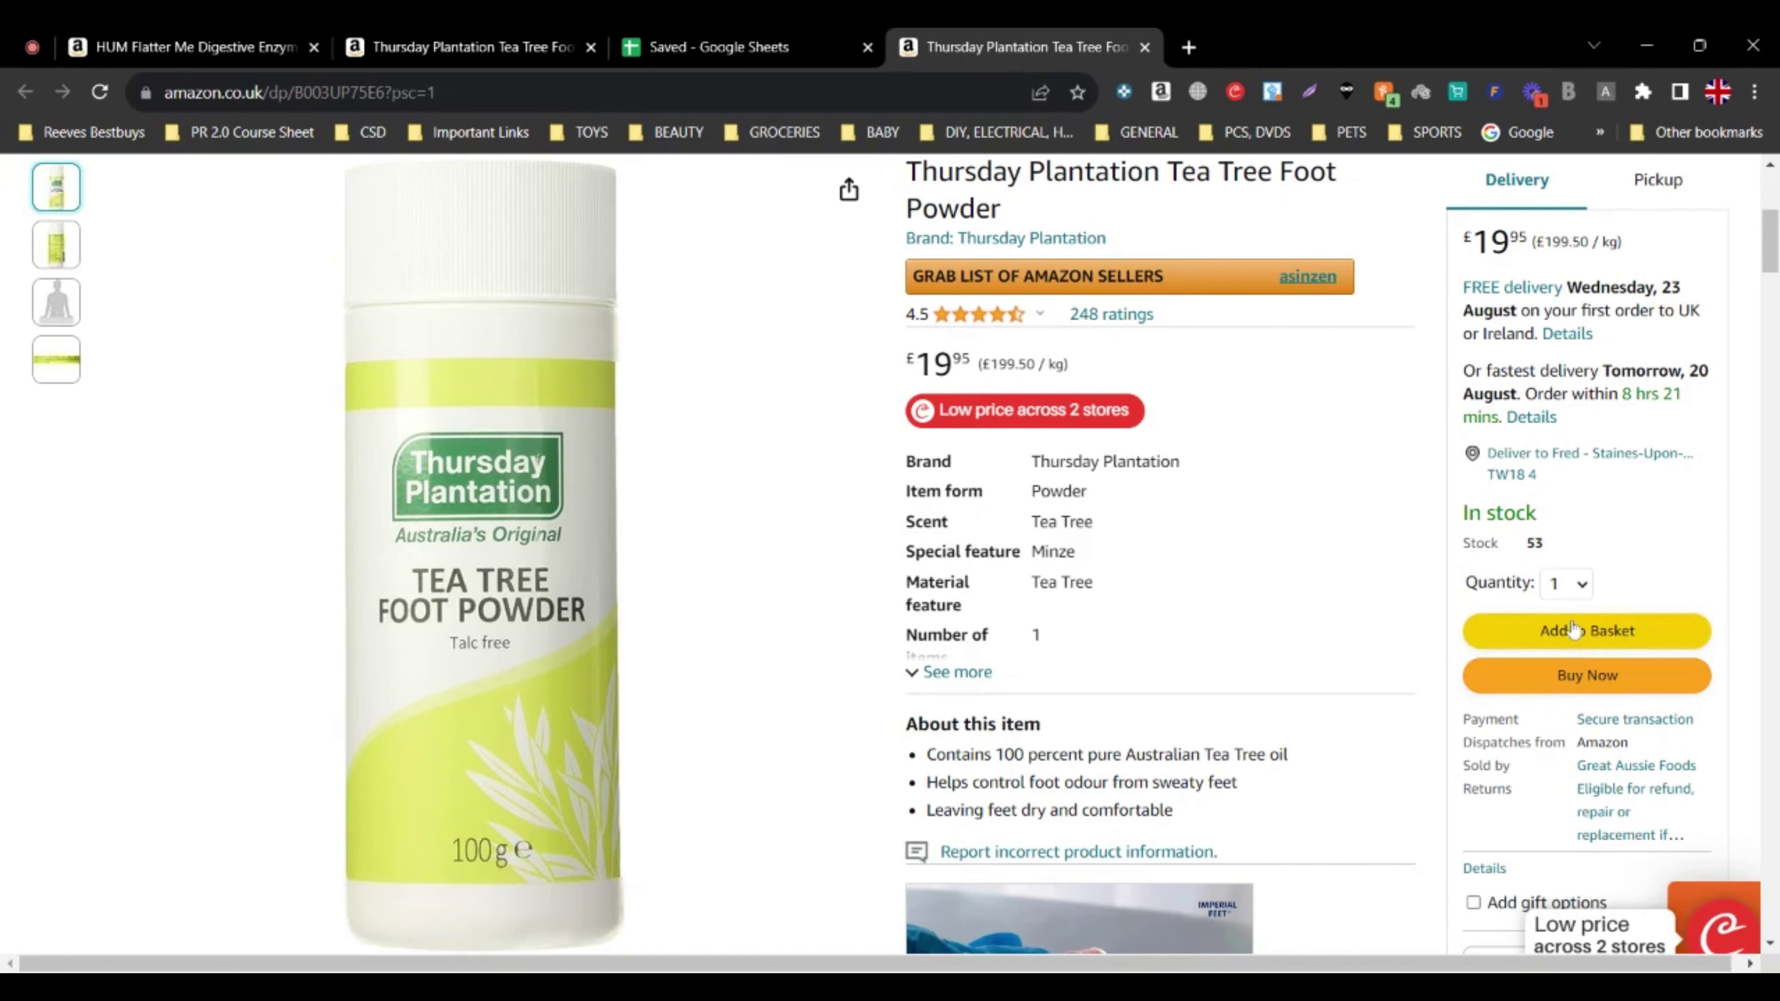
{"action": "scroll", "coordinate": [1568, 656], "scroll_direction": "down", "scroll_amount": 2}
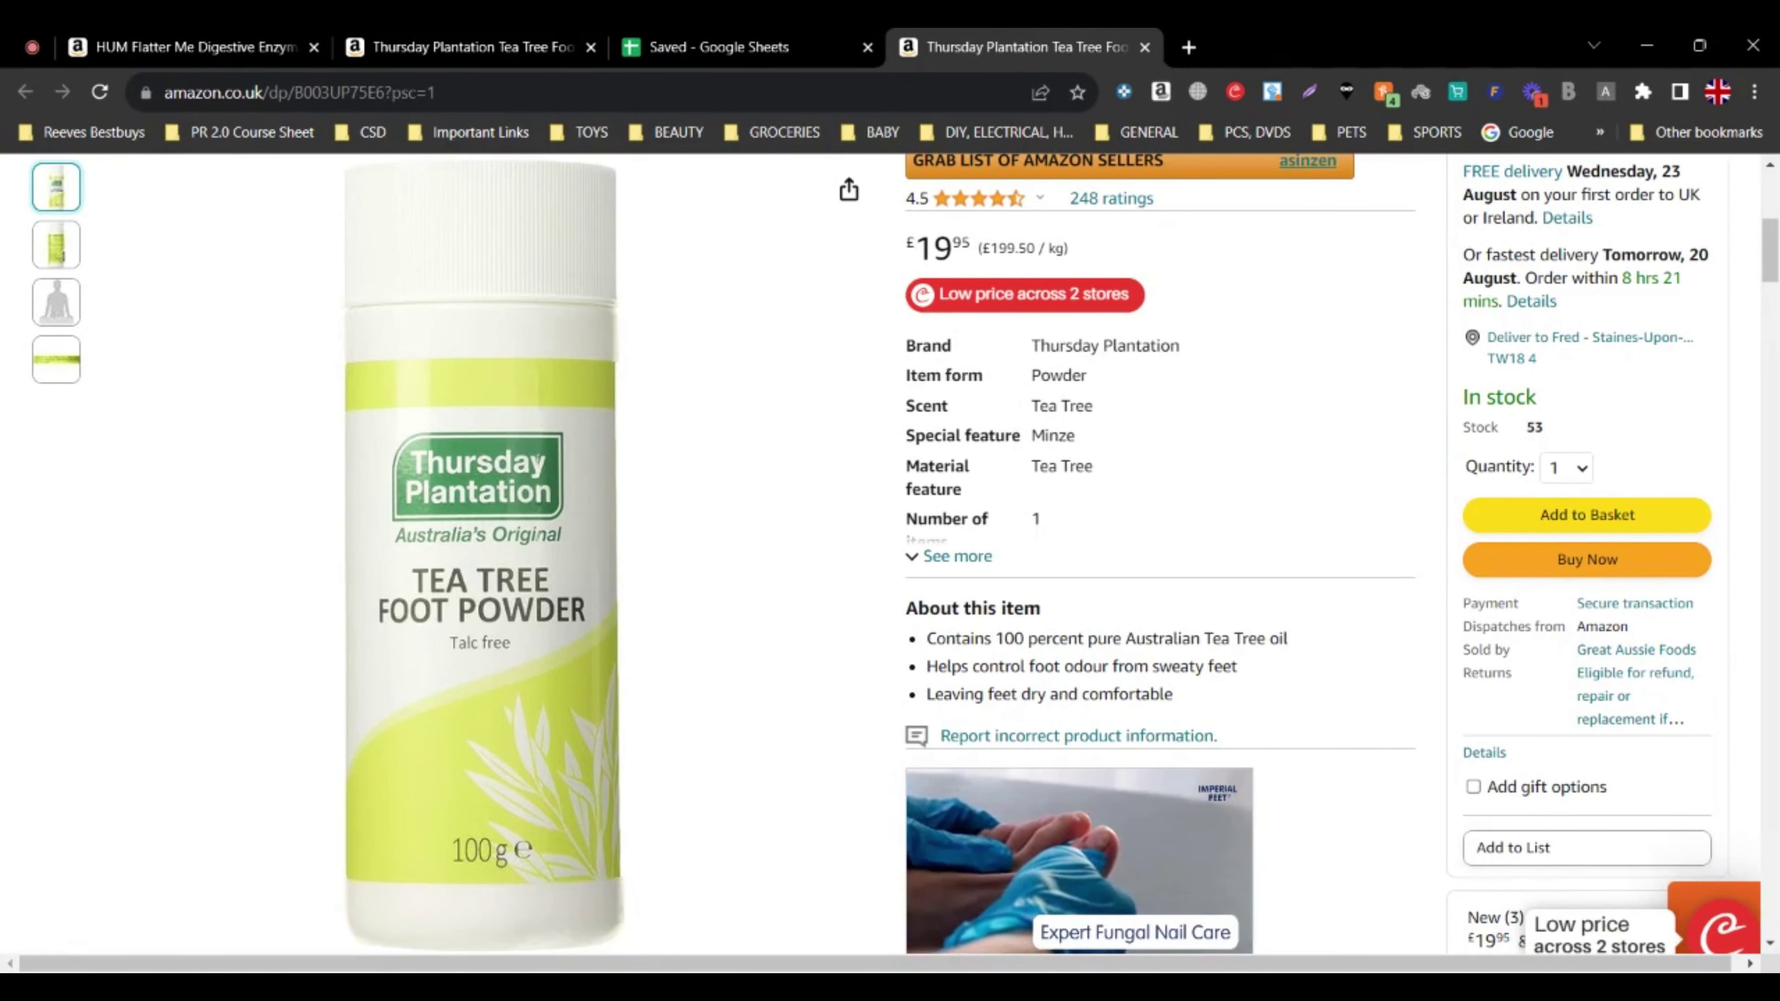
- Examine who dispatches and sells the Thursday Plantation foot powder, along with its returns terms
{"action": "left_click_drag", "start_coordinate": [1577, 626], "coordinate": [1656, 632]}
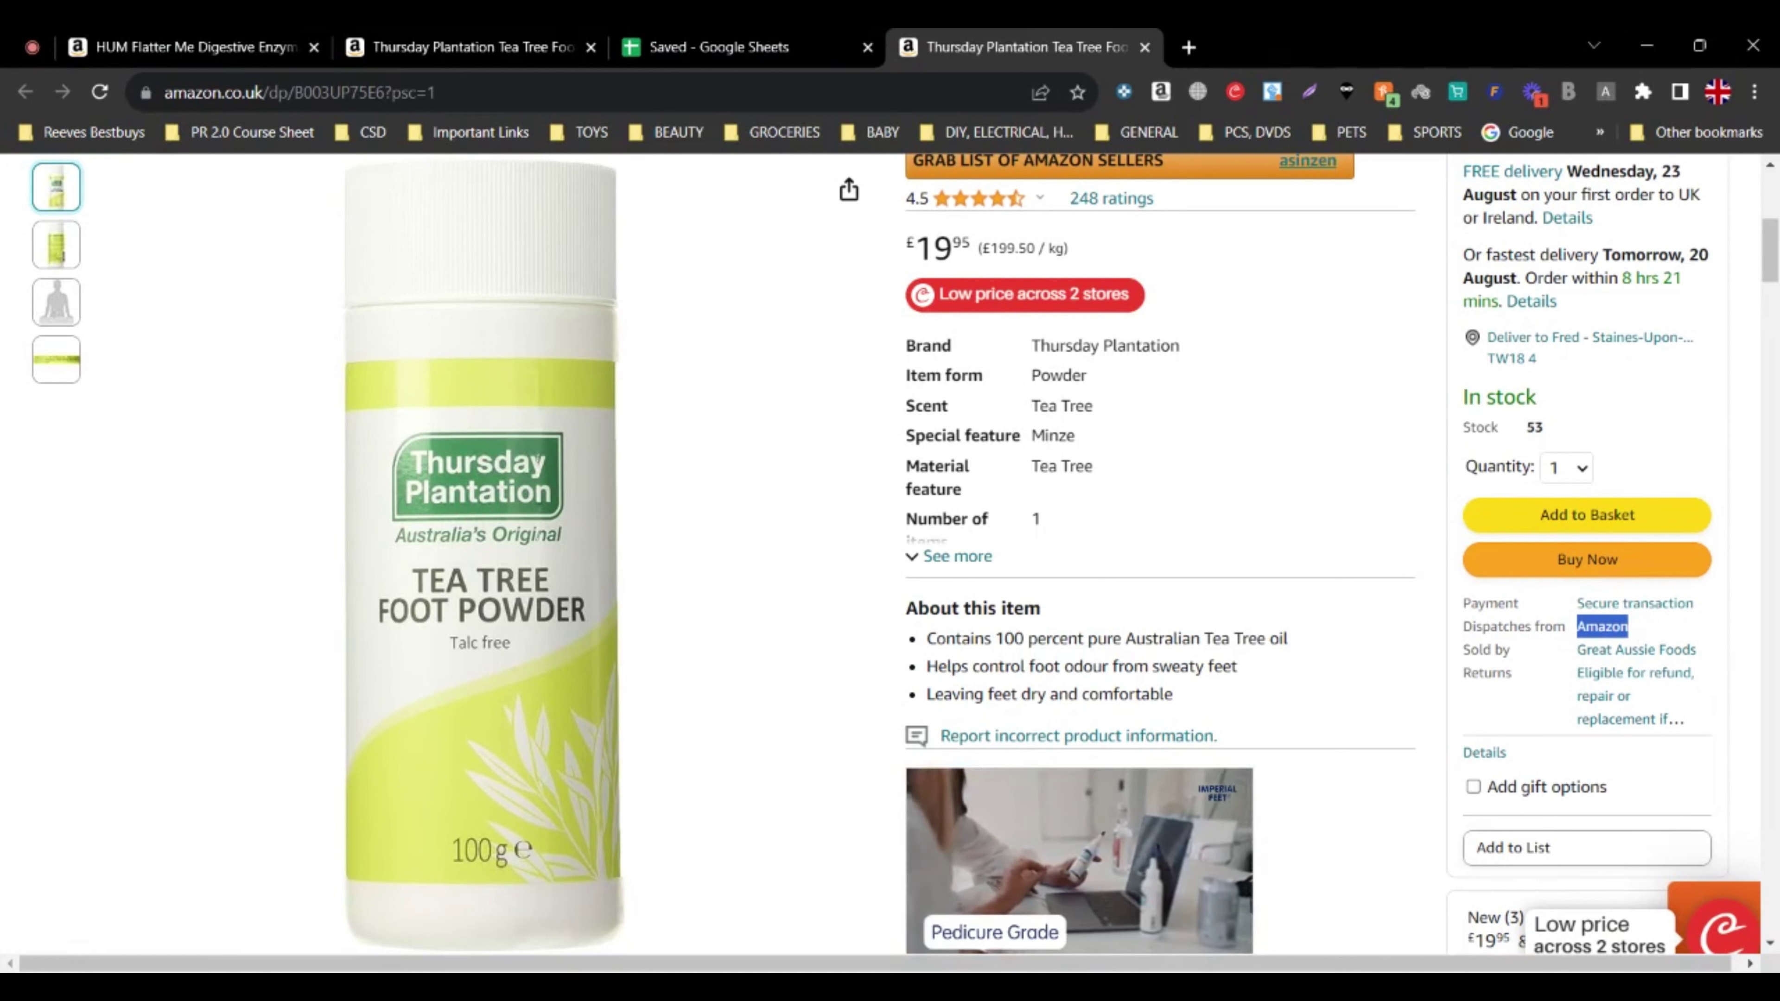
{"action": "left_click", "coordinate": [1514, 656]}
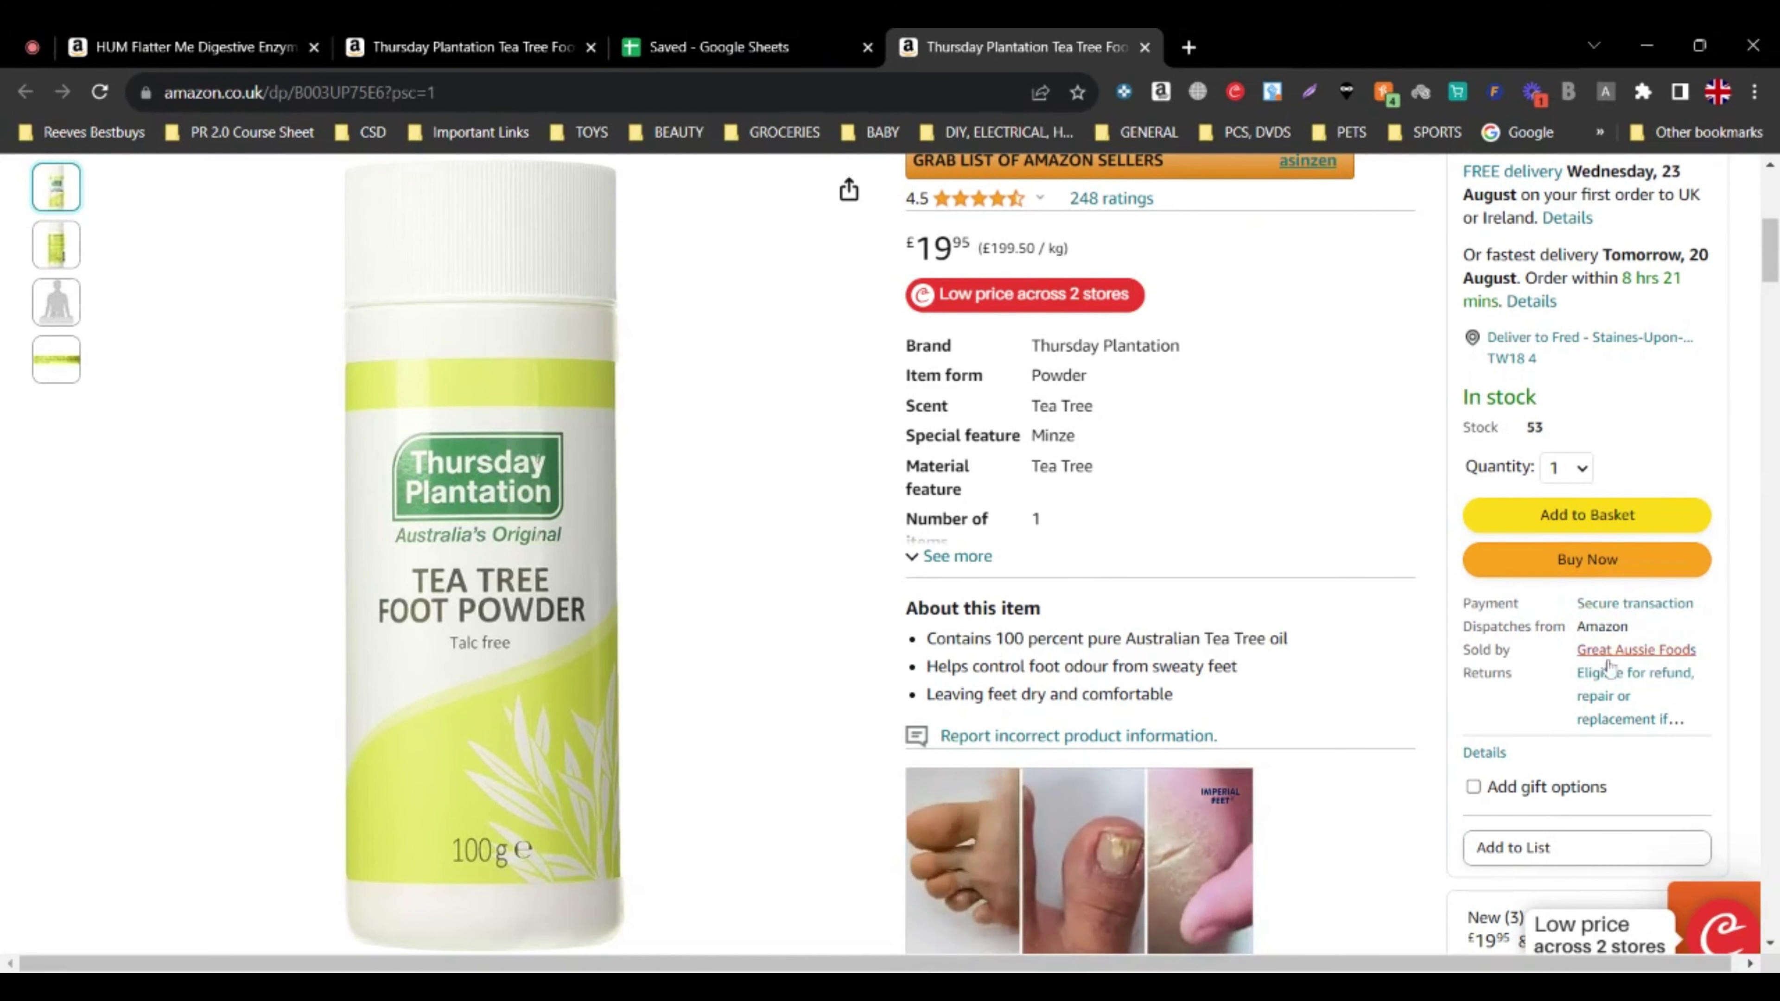
{"action": "left_click", "coordinate": [1590, 681]}
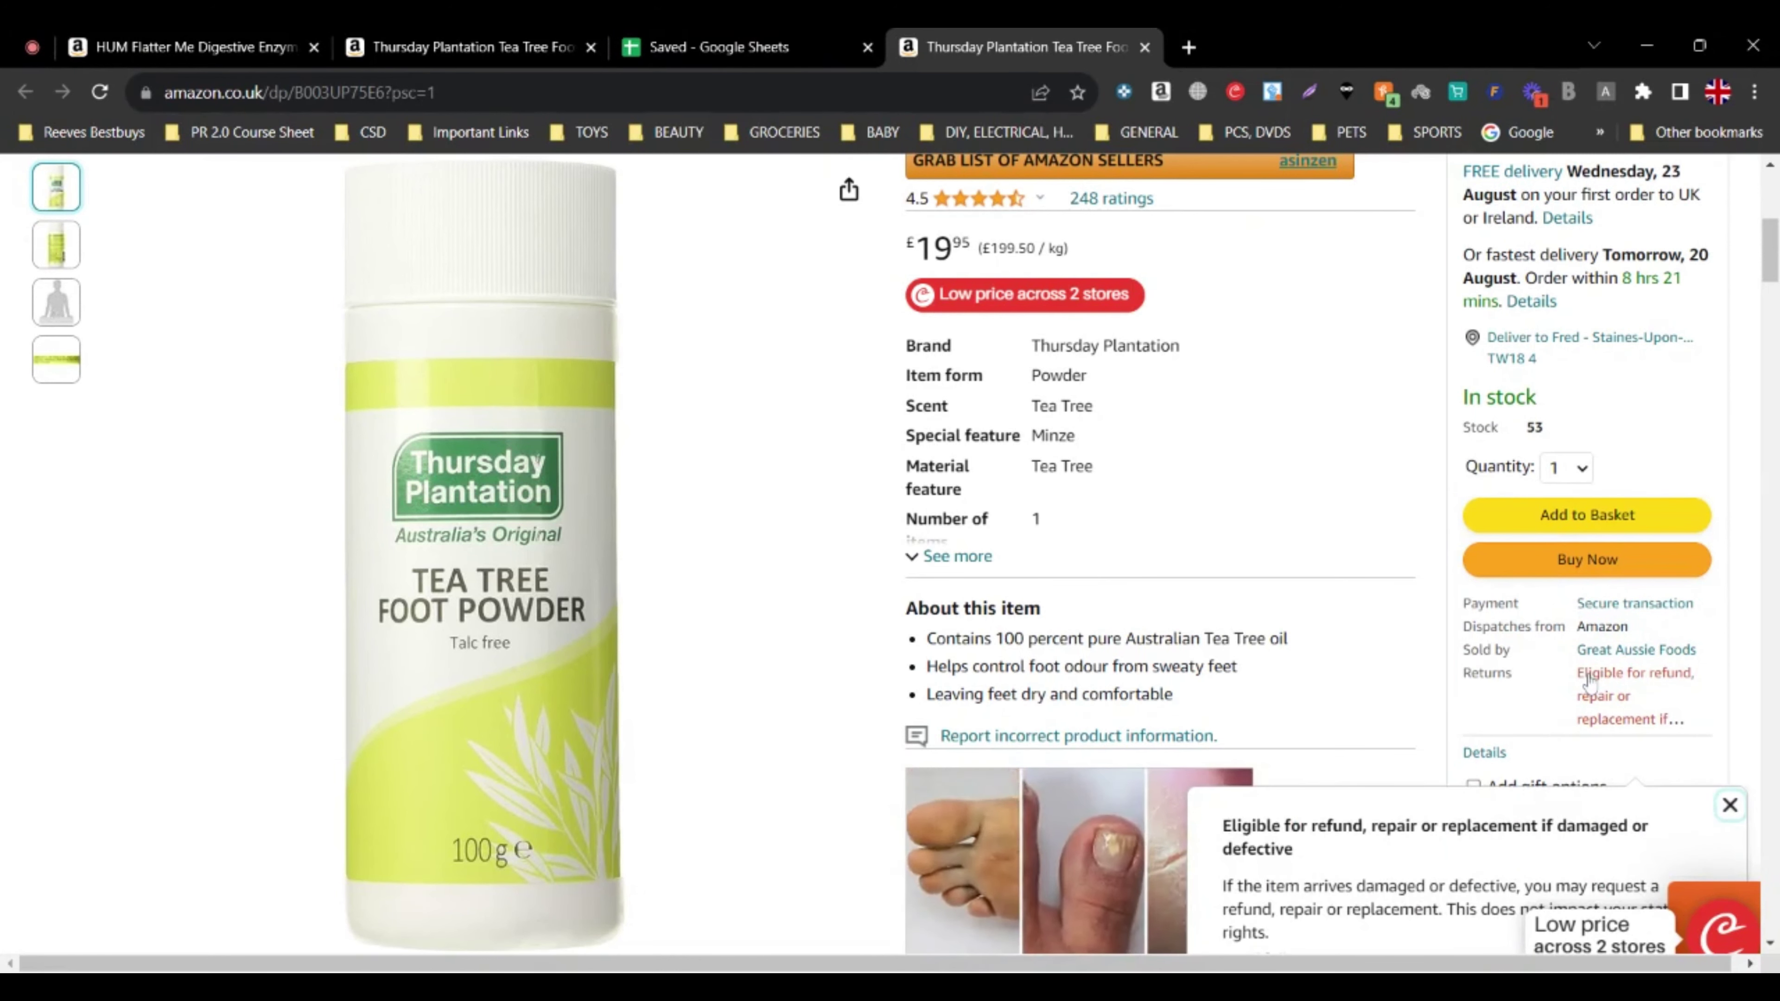
{"action": "left_click", "coordinate": [1602, 613]}
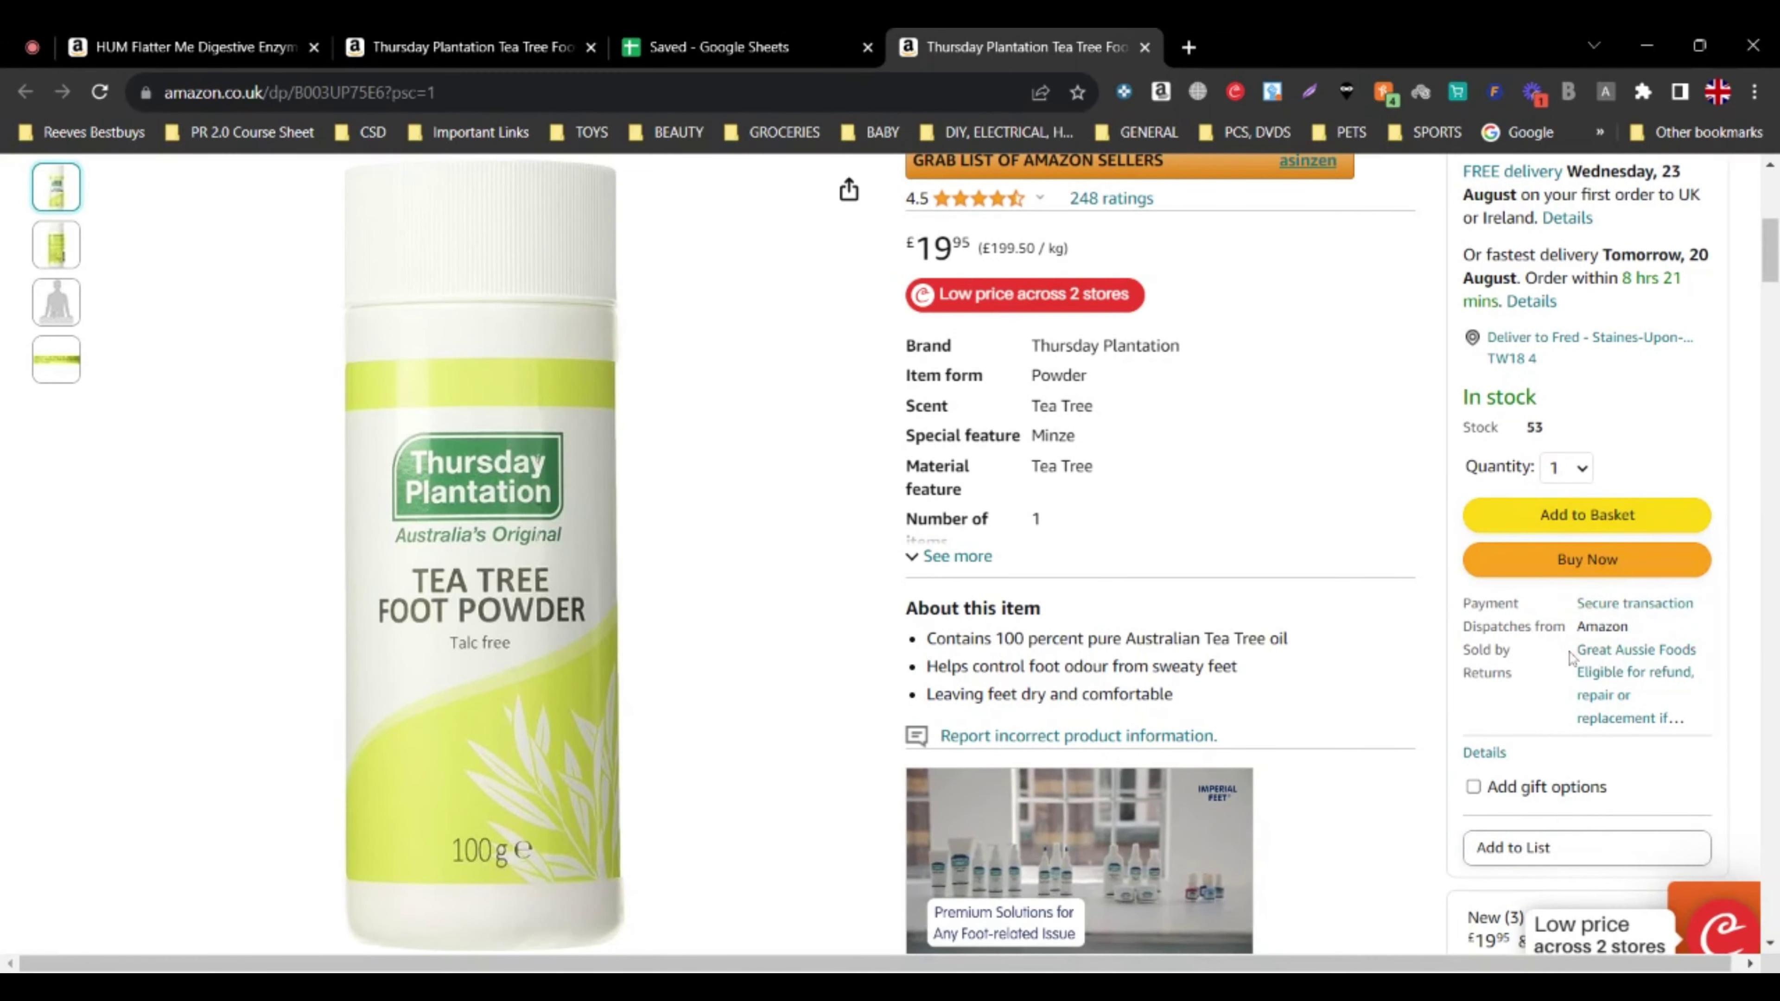
{"action": "left_click_drag", "start_coordinate": [1573, 651], "coordinate": [1726, 668]}
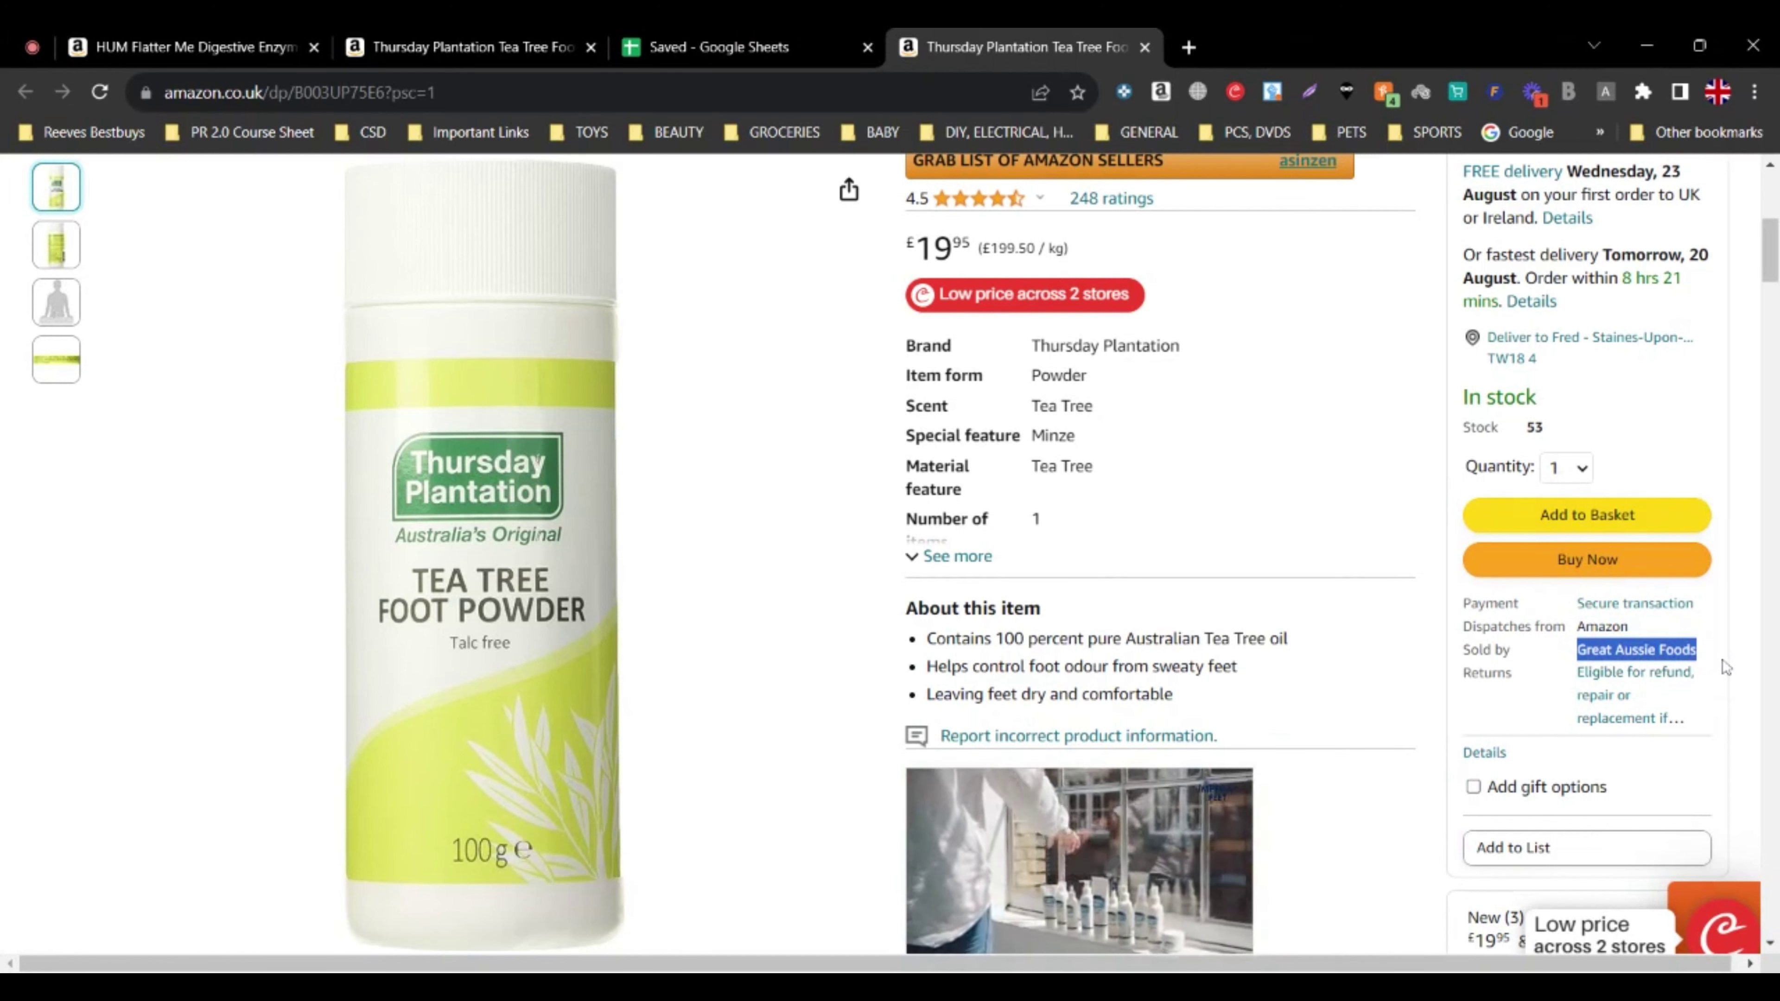
{"action": "left_click", "coordinate": [1726, 668]}
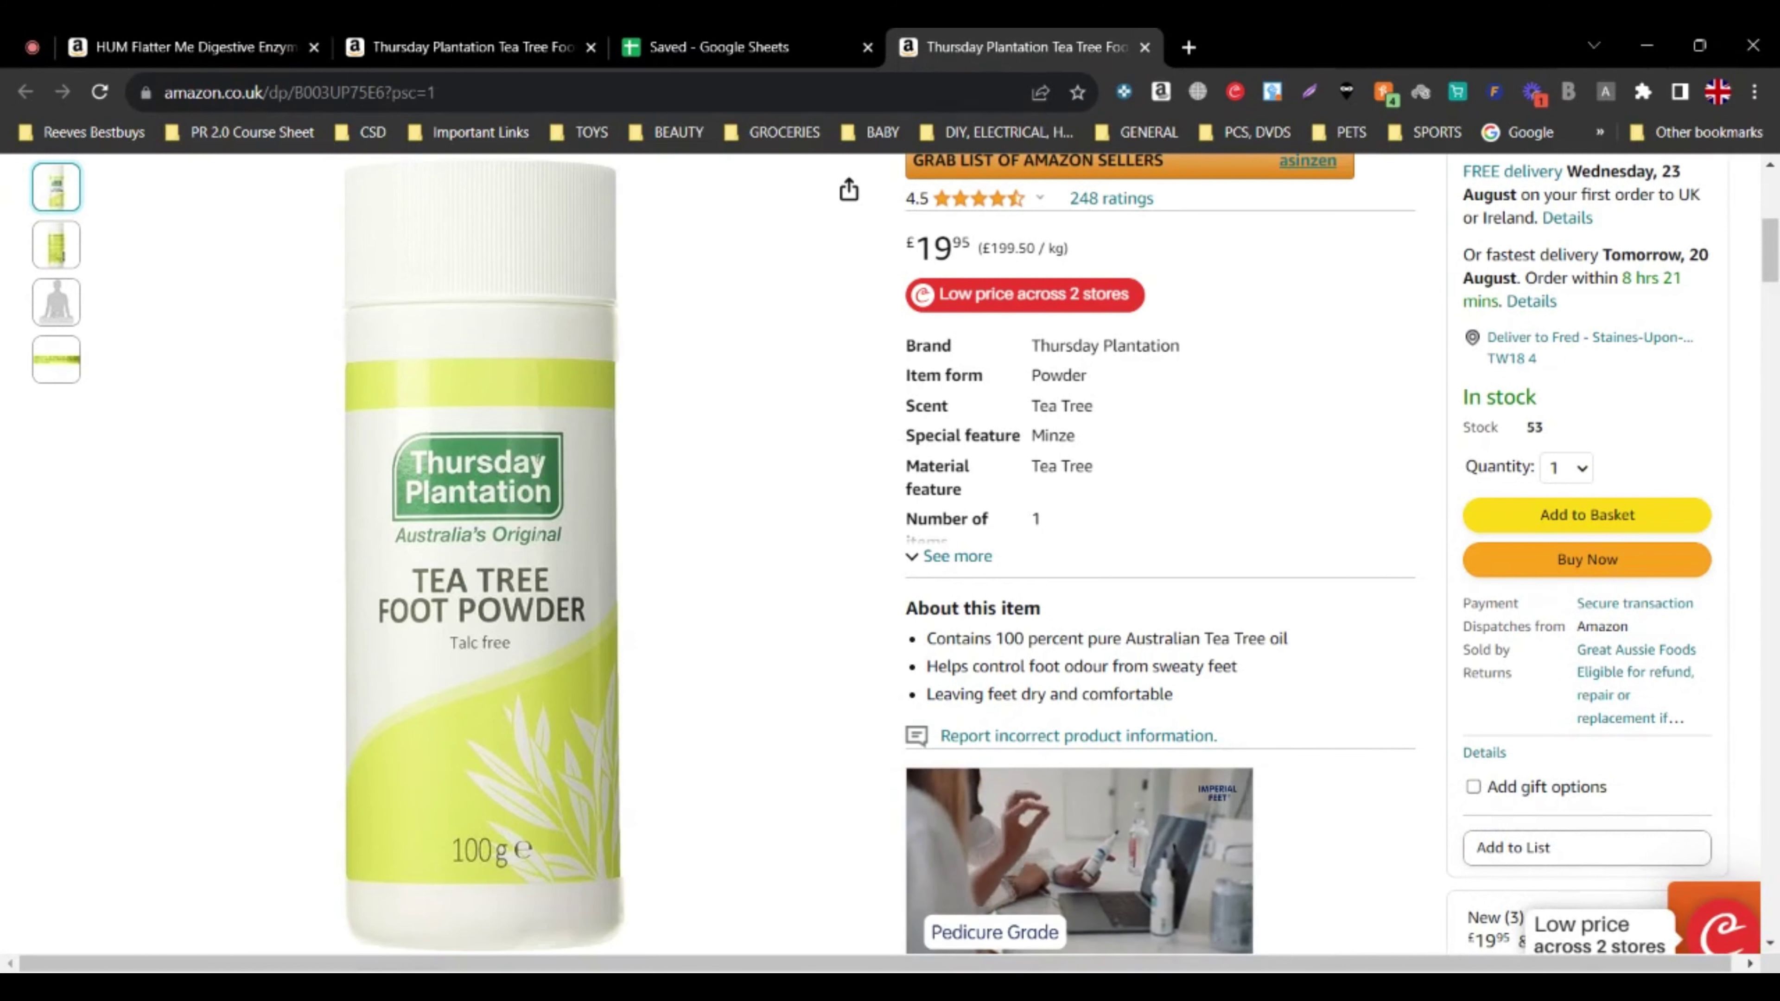
{"action": "left_click_drag", "start_coordinate": [1545, 675], "coordinate": [1464, 673]}
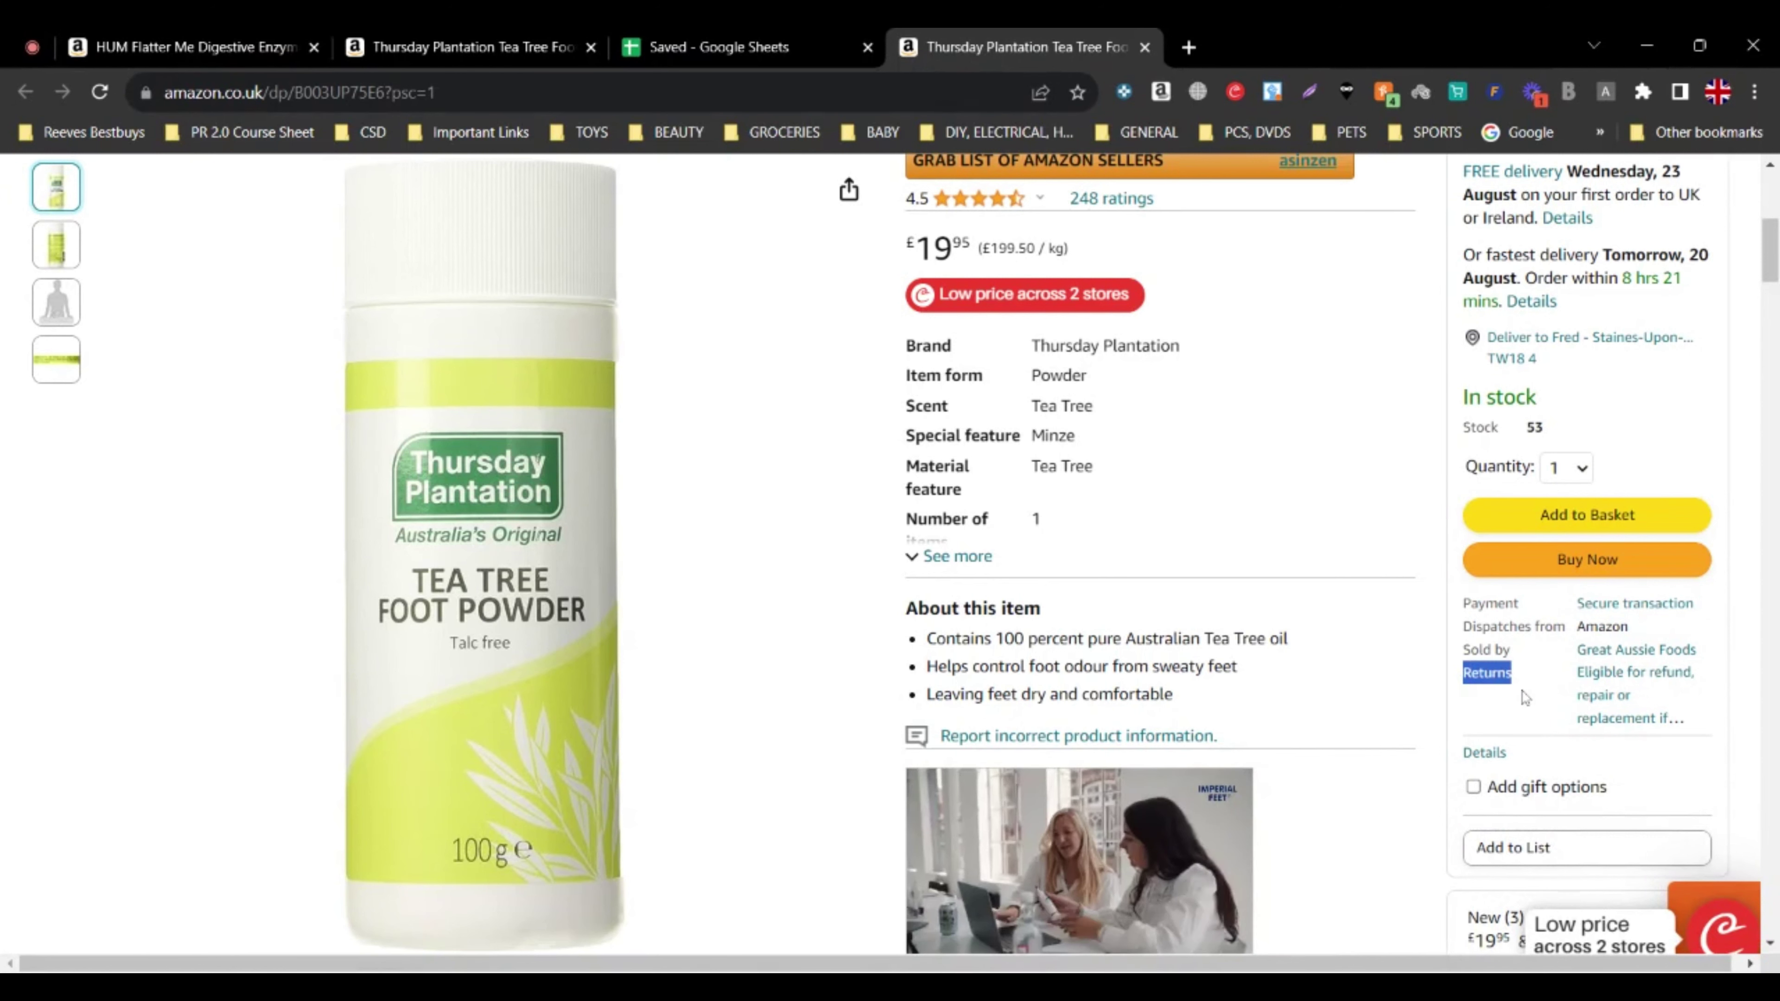
- Inspect the Other Sellers on Amazon offers, including the seller details for STG Ltd and G&C Products LTD
{"action": "scroll", "coordinate": [1521, 708], "scroll_direction": "down", "scroll_amount": 3}
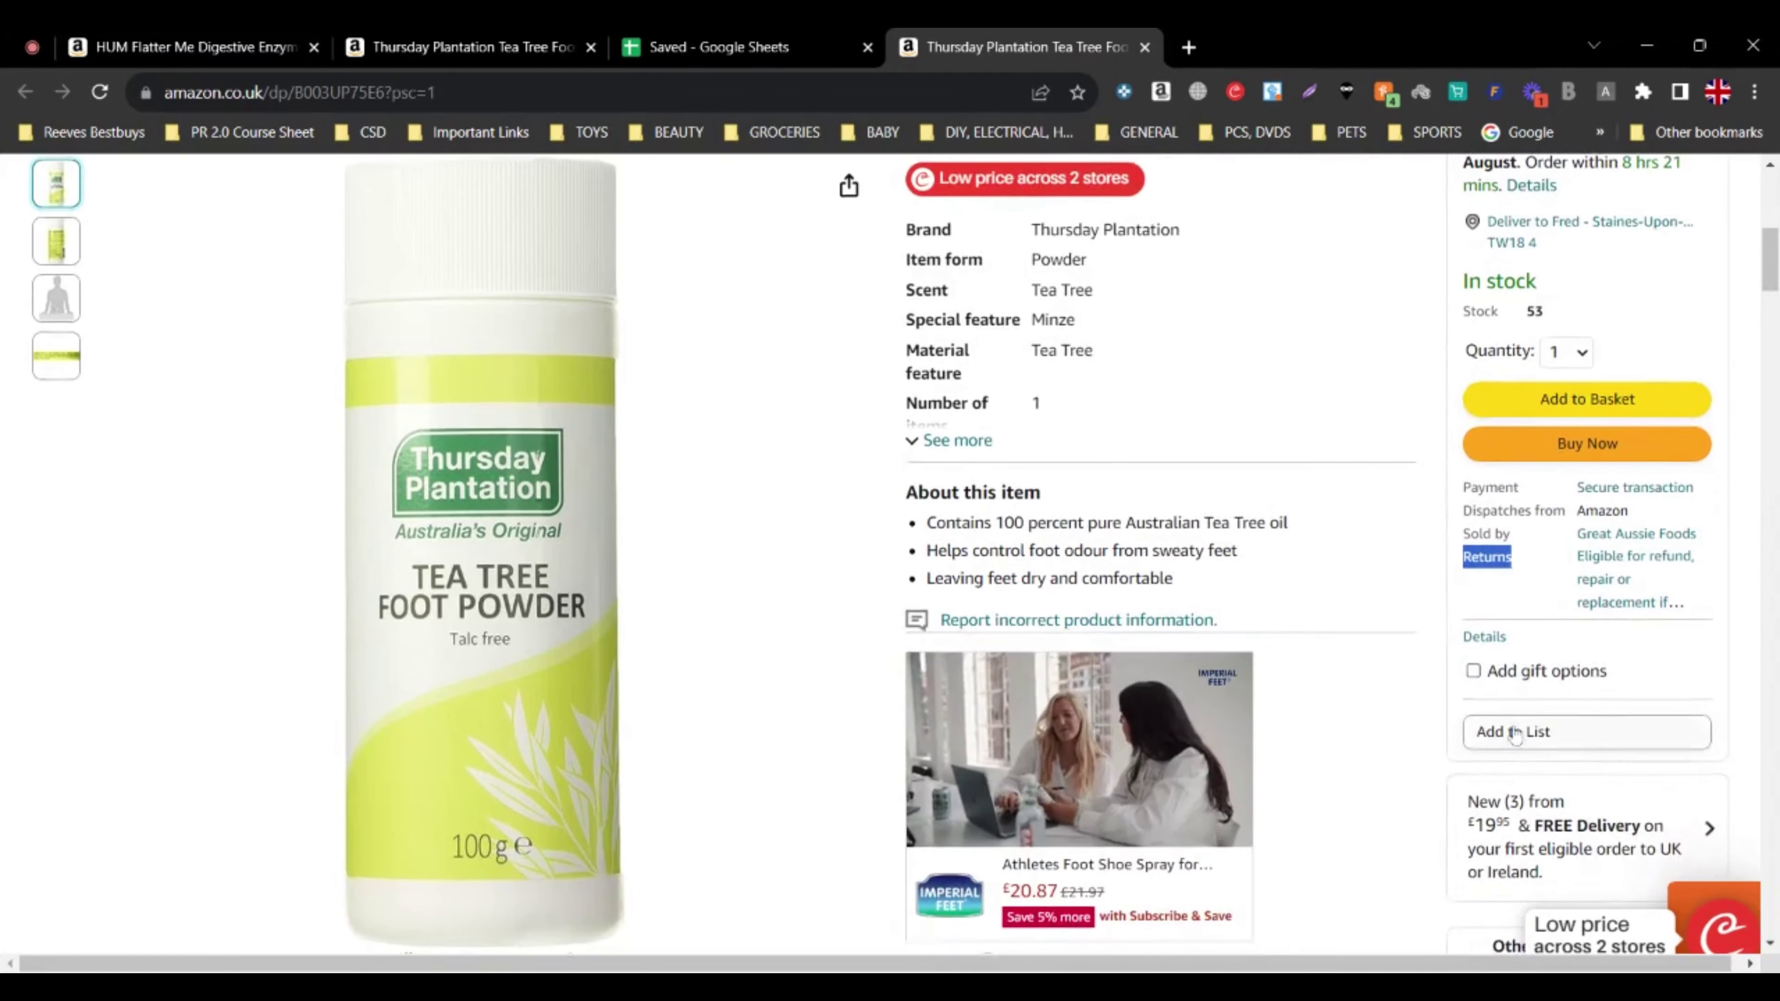
{"action": "scroll", "coordinate": [1523, 712], "scroll_direction": "down", "scroll_amount": 6}
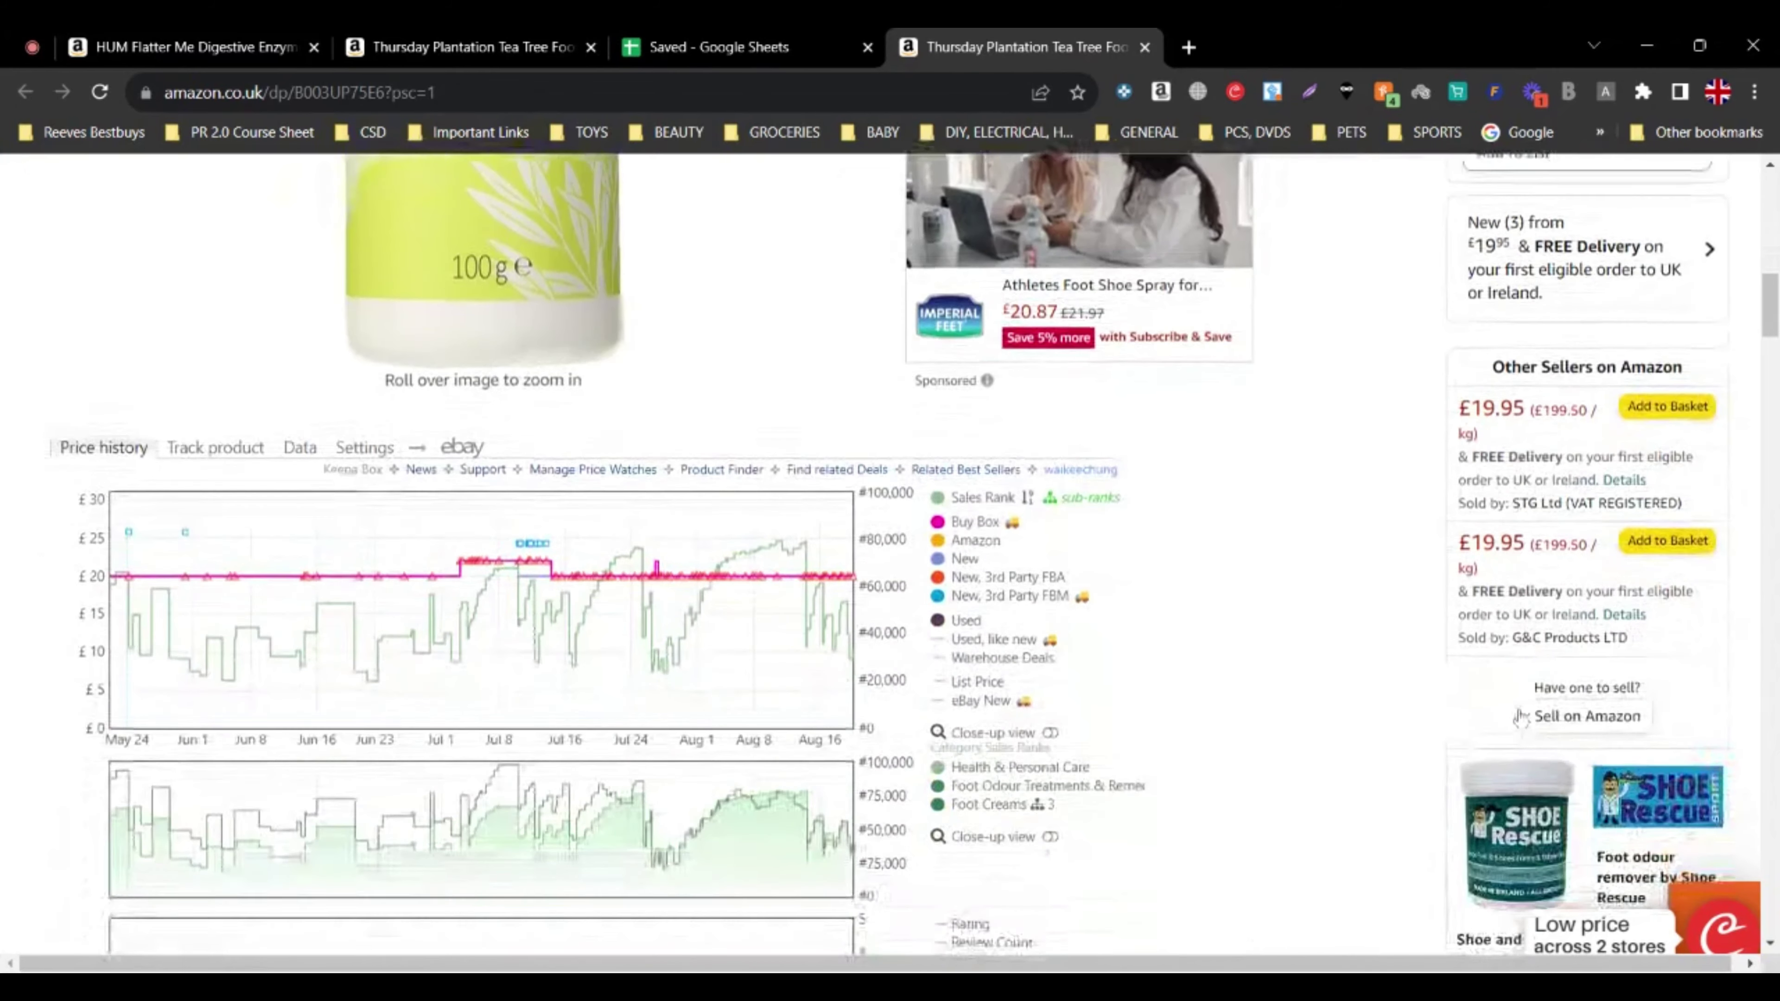
{"action": "mouse_move", "coordinate": [1551, 540]}
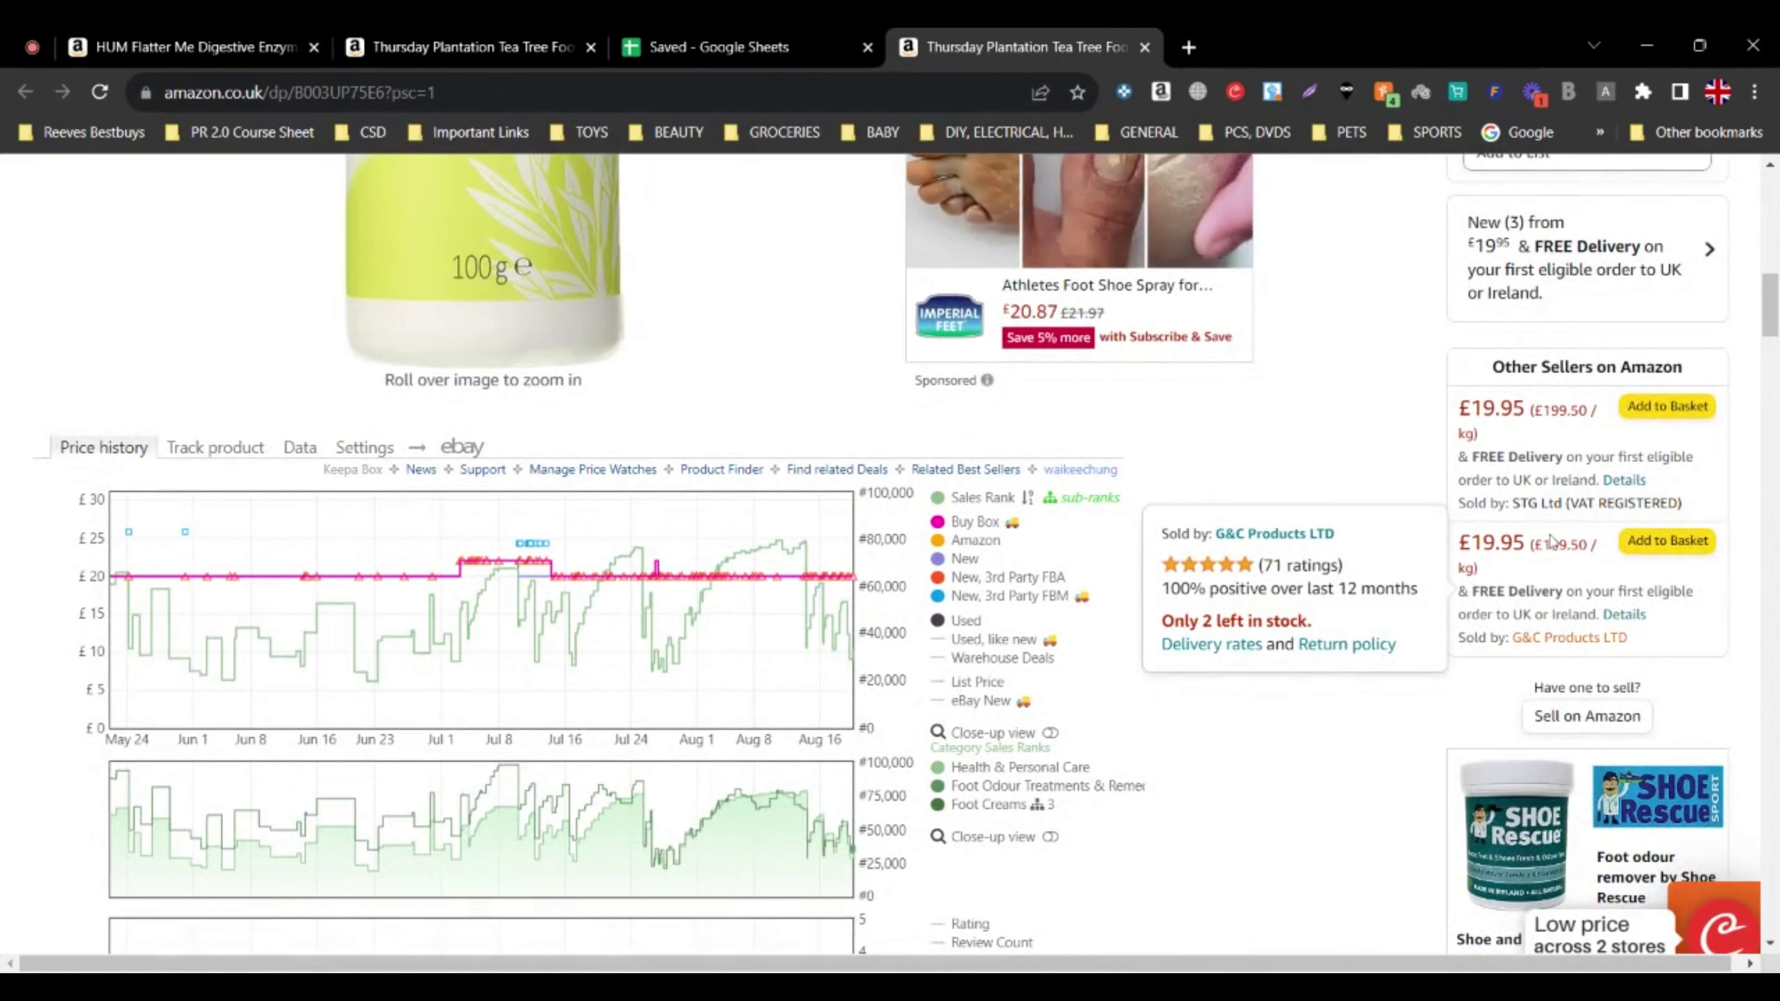
{"action": "mouse_move", "coordinate": [1553, 503]}
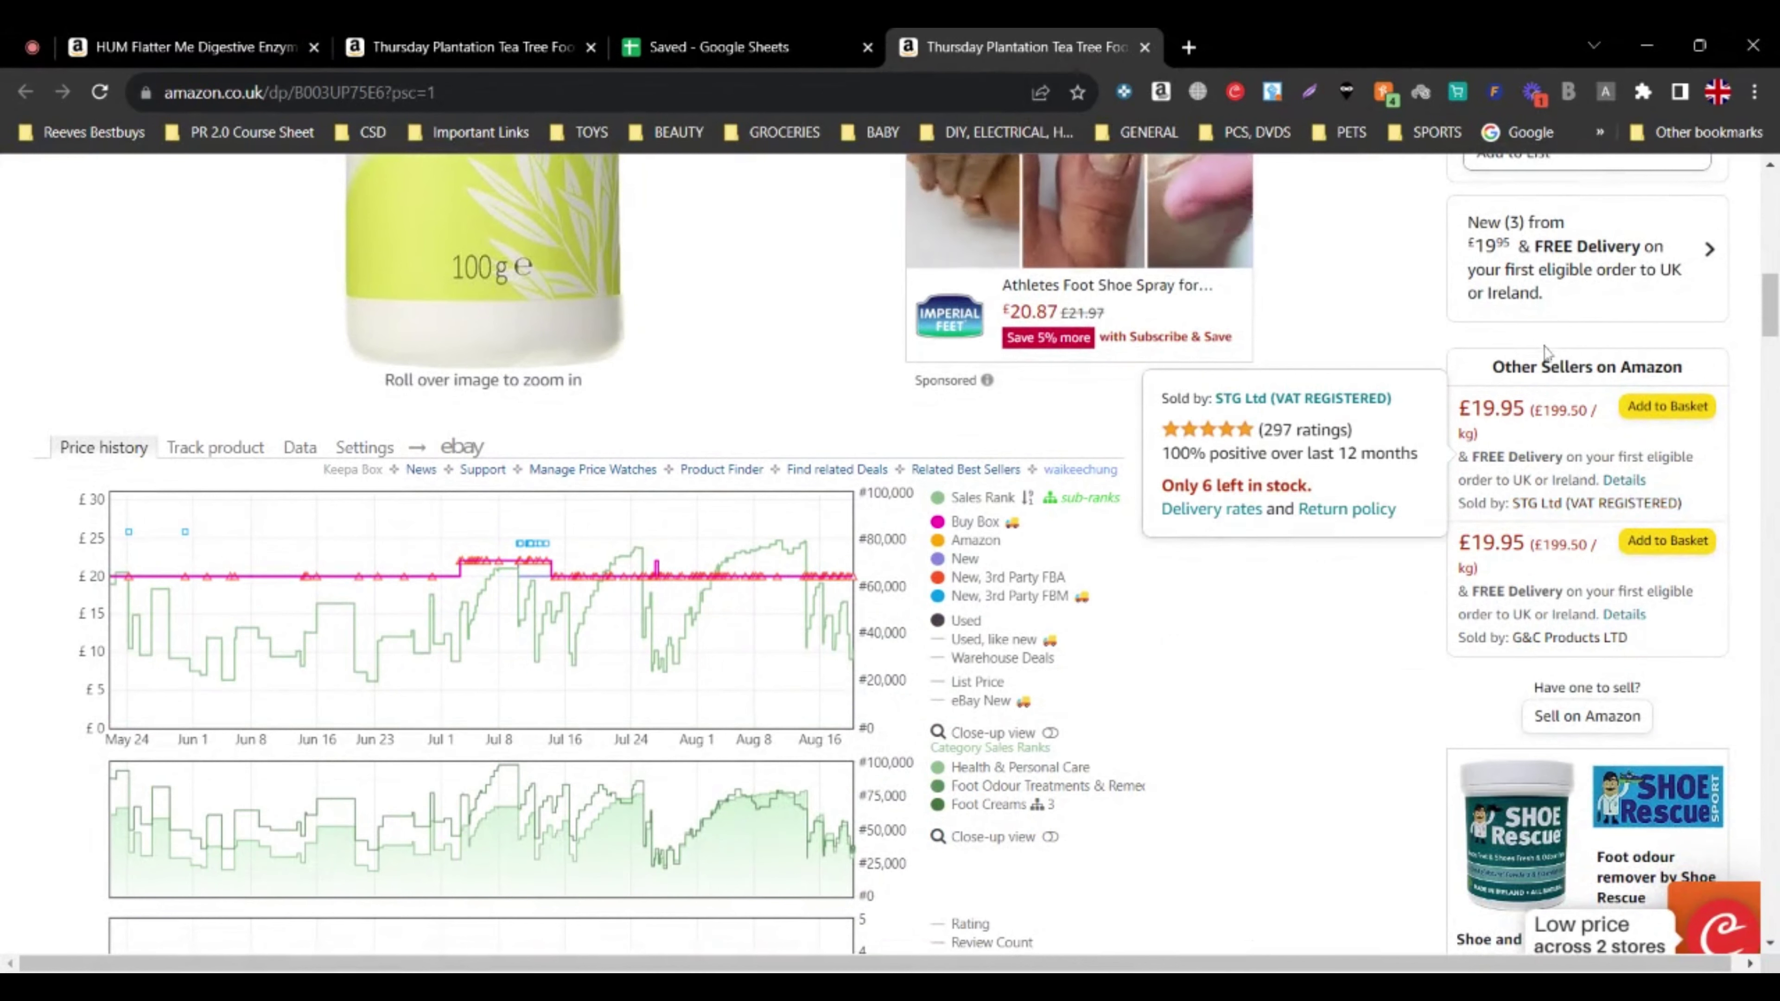
{"action": "left_click_drag", "start_coordinate": [1490, 367], "coordinate": [1698, 367]}
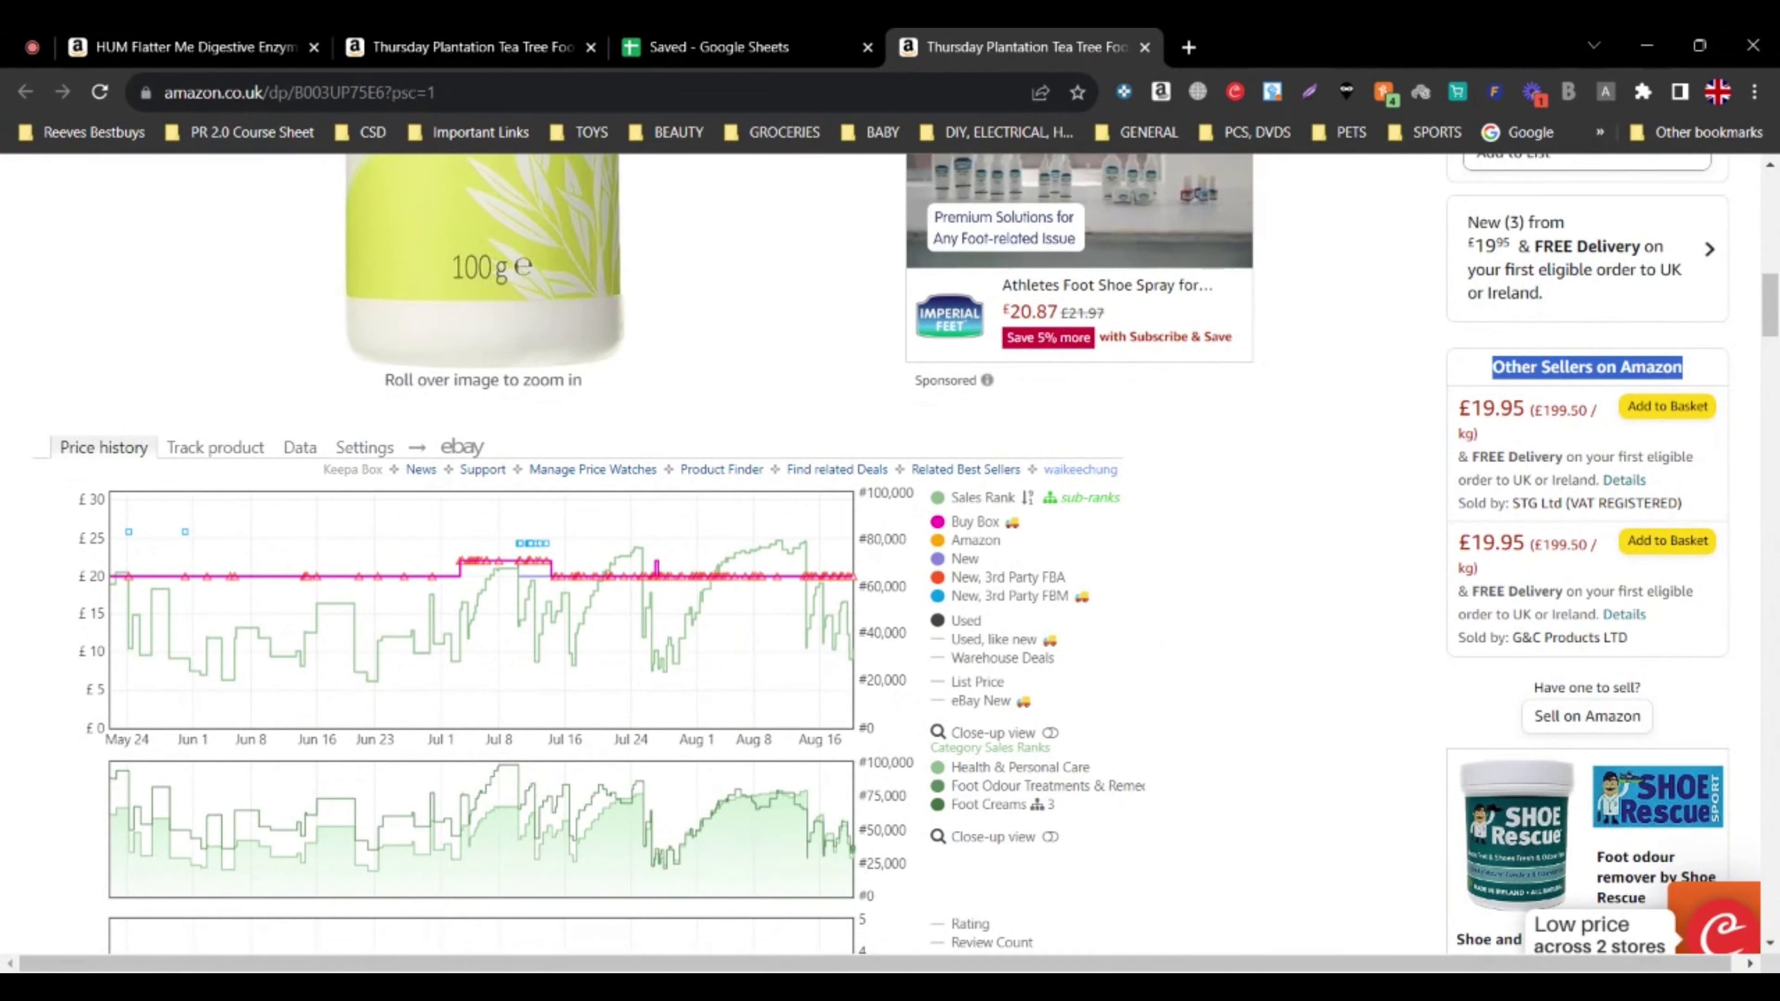
{"action": "mouse_move", "coordinate": [1598, 503]}
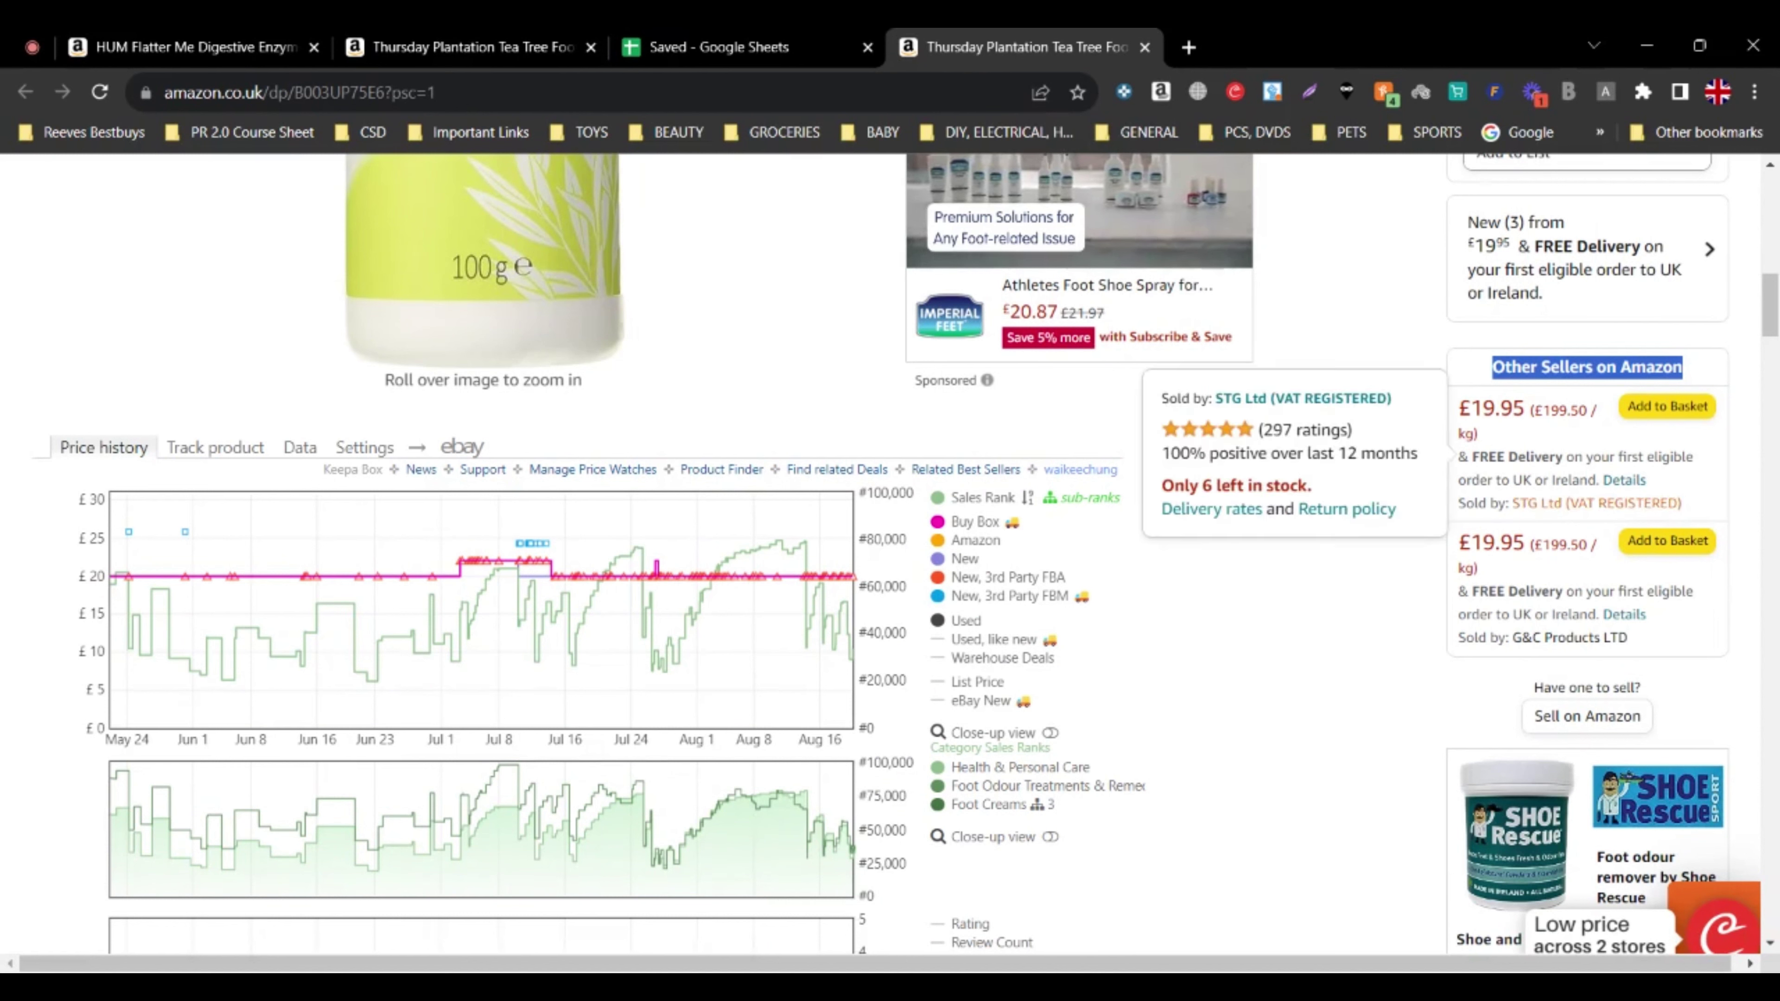
{"action": "left_click", "coordinate": [1378, 624]}
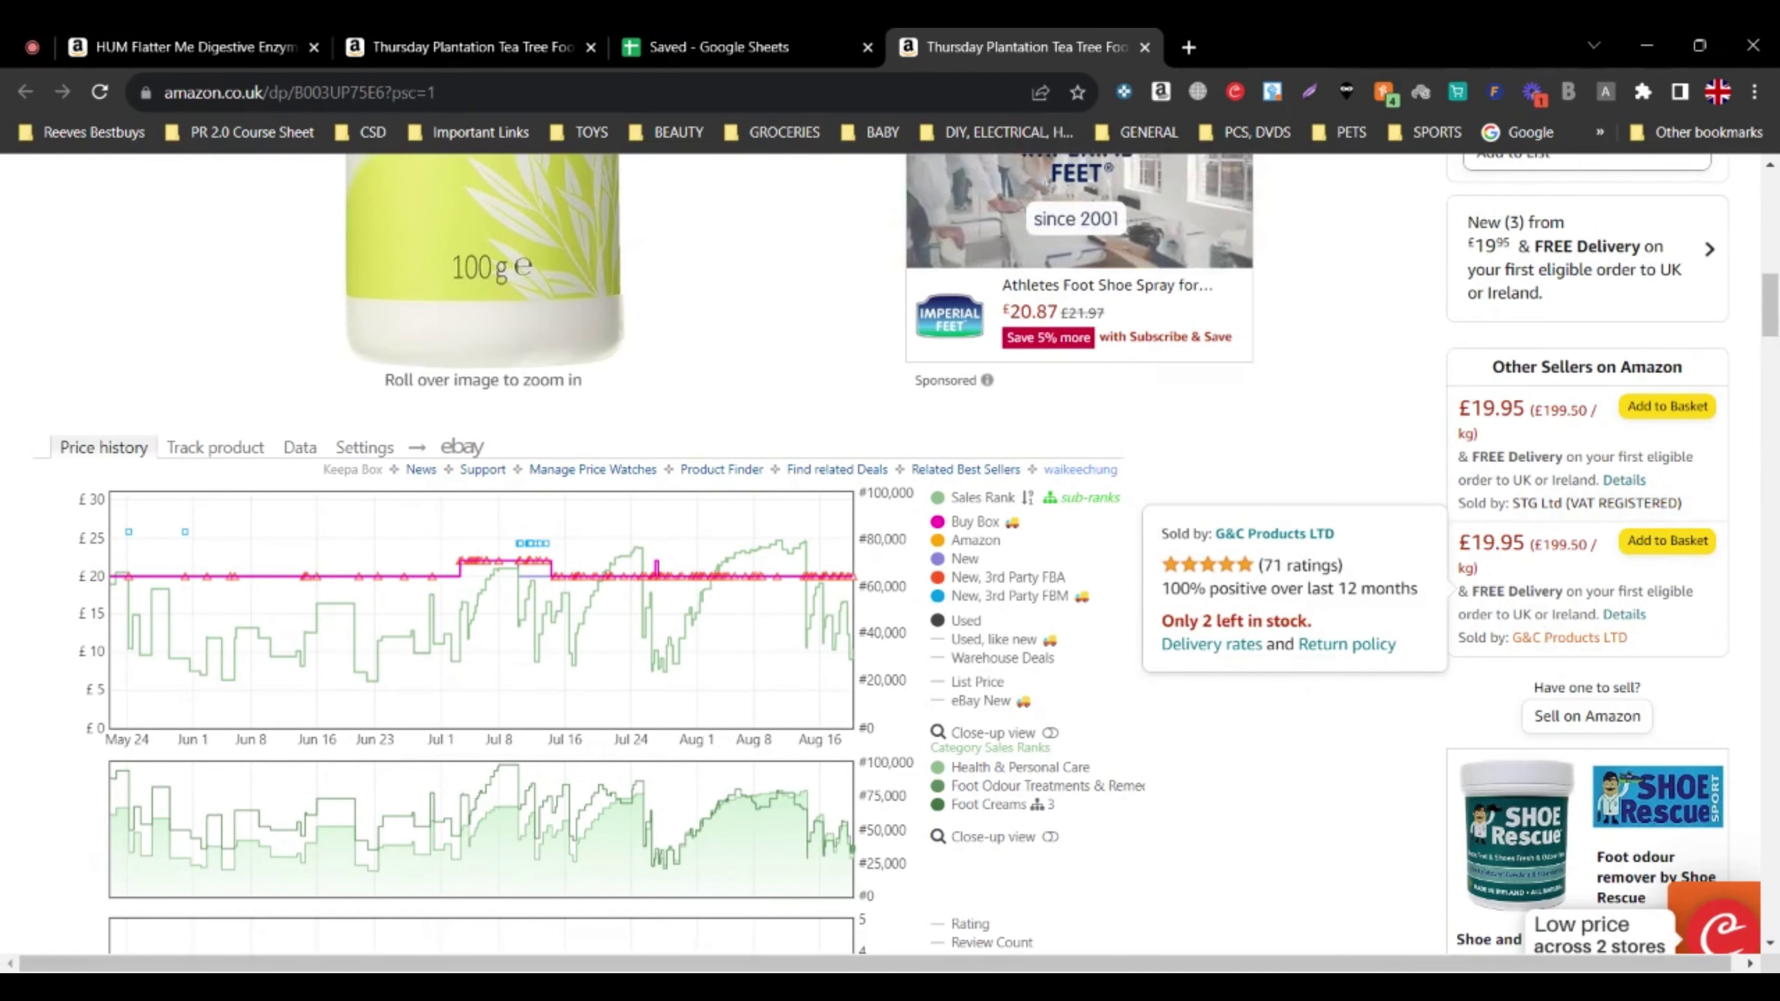
- Compare the foot powder's featured offer from Great Aussie Foods with the offers of the other sellers on the listing
{"action": "scroll", "coordinate": [1547, 650], "scroll_direction": "up", "scroll_amount": 10}
{"action": "scroll", "coordinate": [1546, 651], "scroll_direction": "down", "scroll_amount": 6}
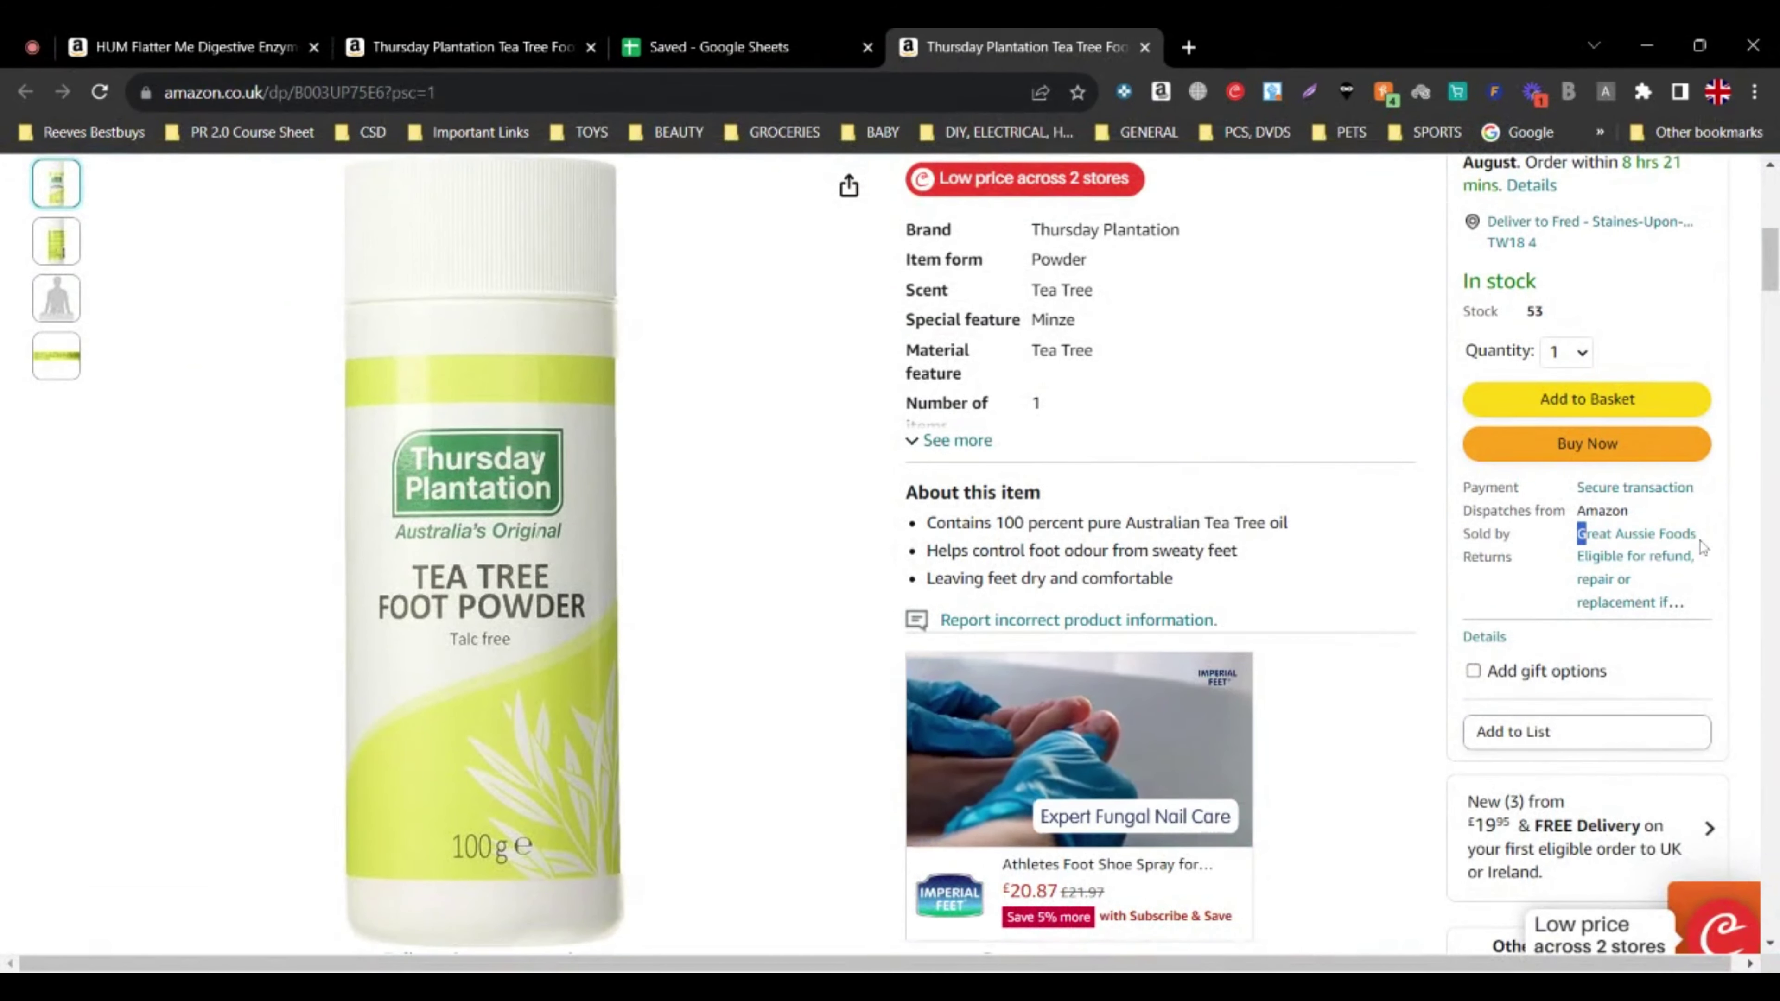
{"action": "left_click", "coordinate": [1517, 595]}
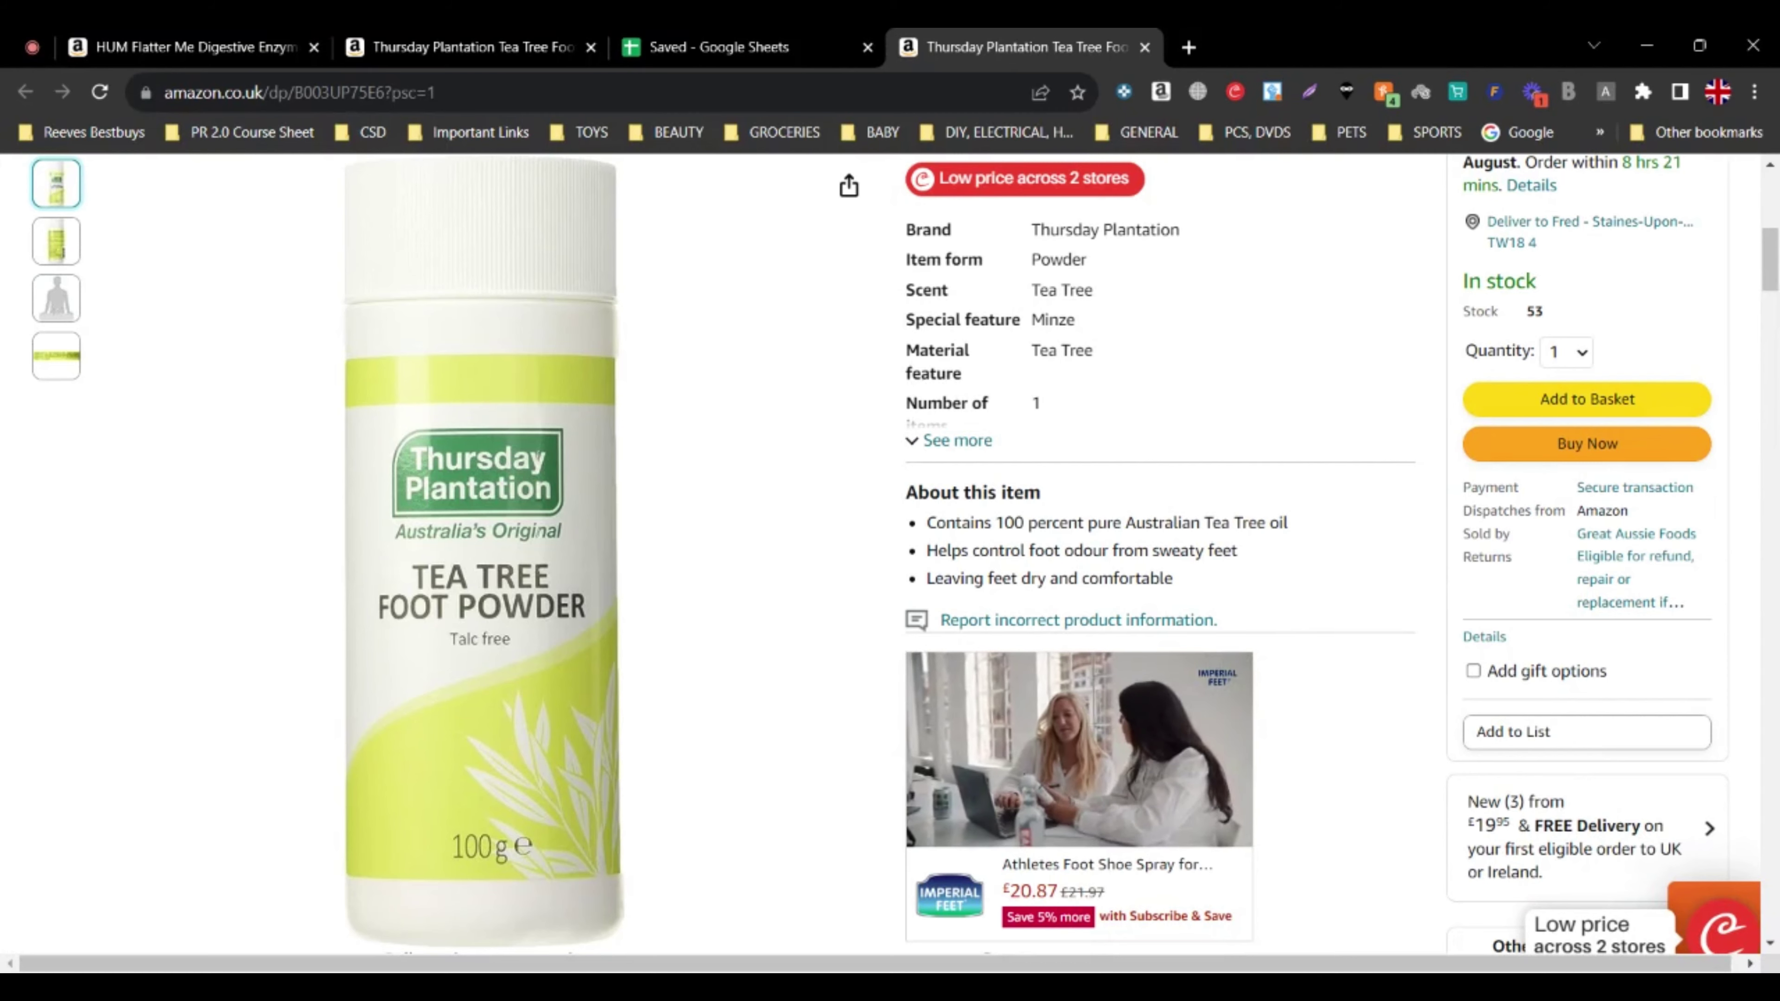
{"action": "scroll", "coordinate": [664, 529], "scroll_direction": "up", "scroll_amount": 6}
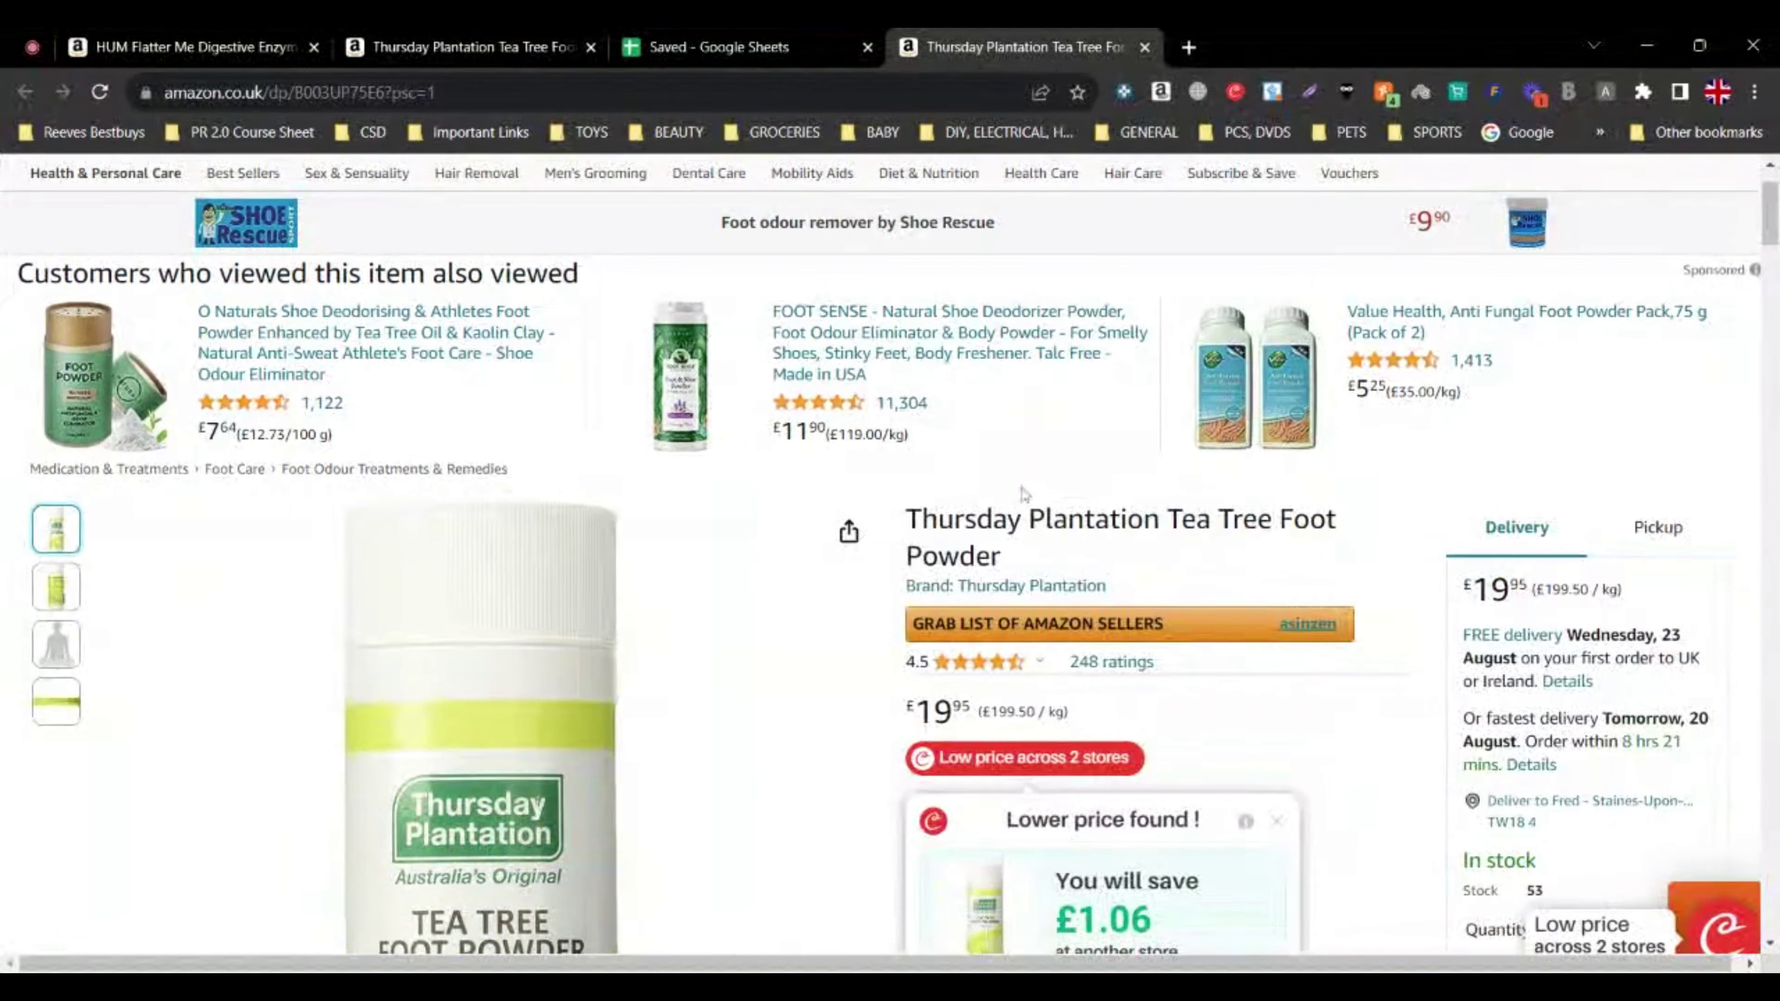
{"action": "scroll", "coordinate": [1567, 639], "scroll_direction": "down", "scroll_amount": 8}
{"action": "mouse_move", "coordinate": [1570, 620]}
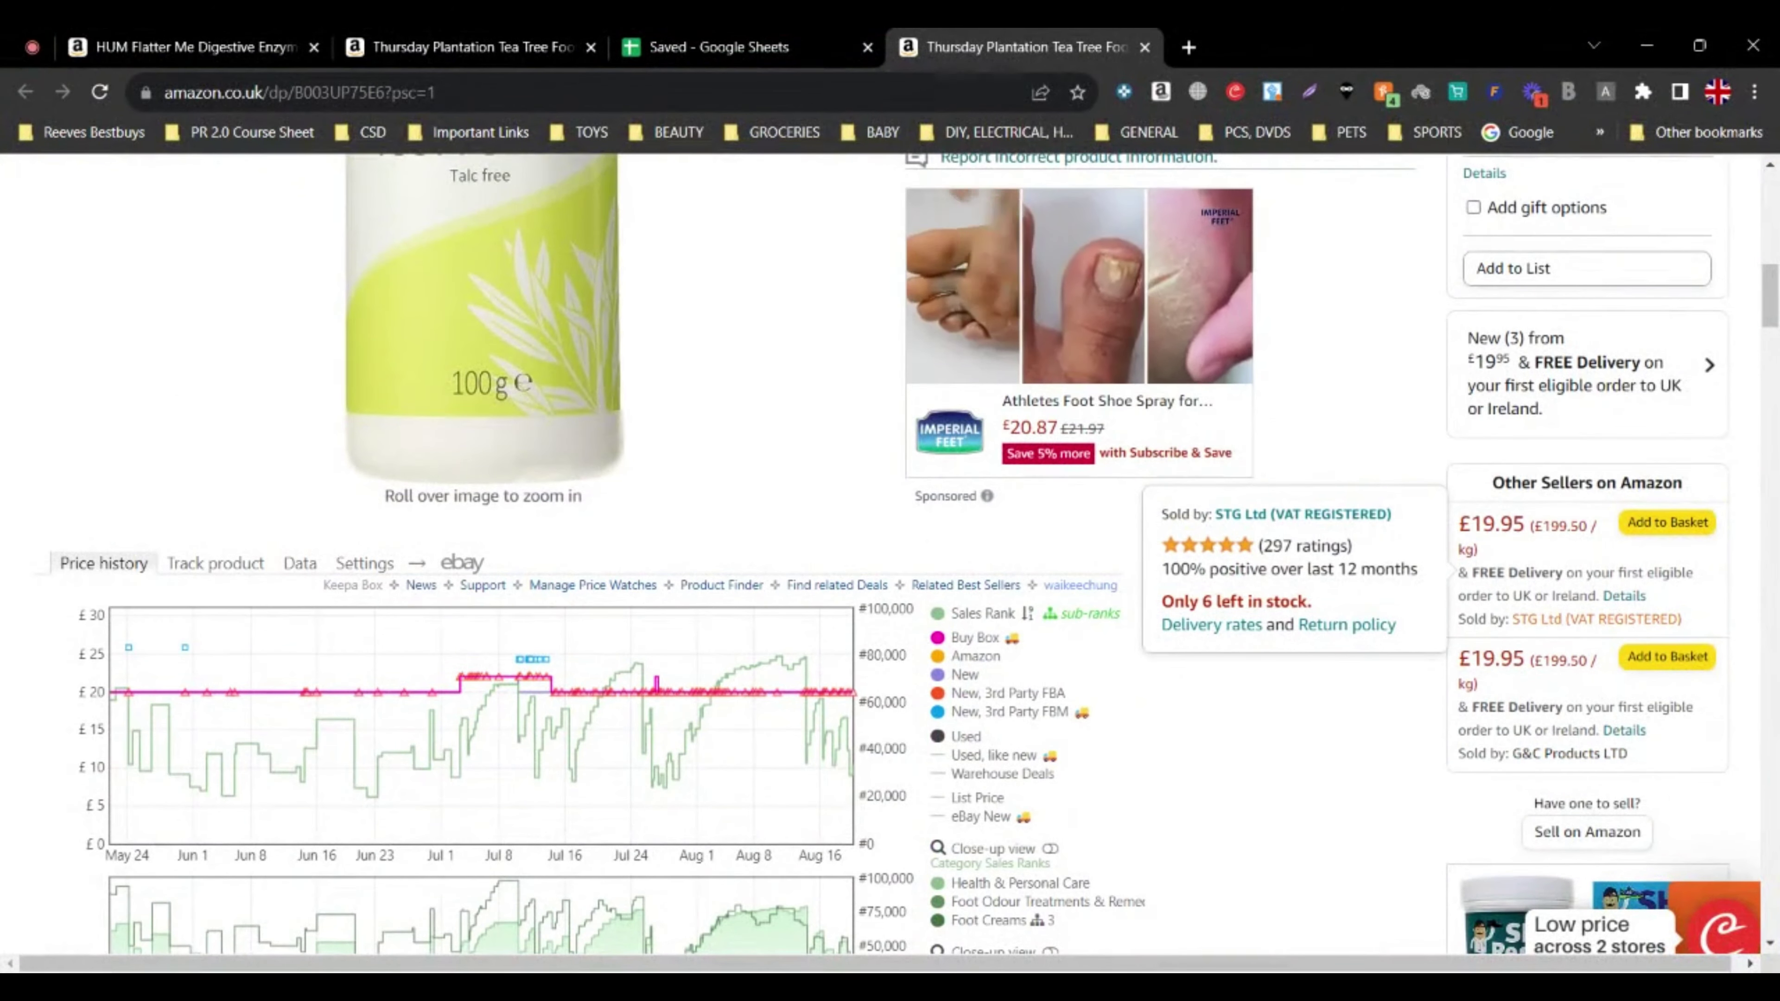
{"action": "scroll", "coordinate": [1274, 751], "scroll_direction": "up", "scroll_amount": 15}
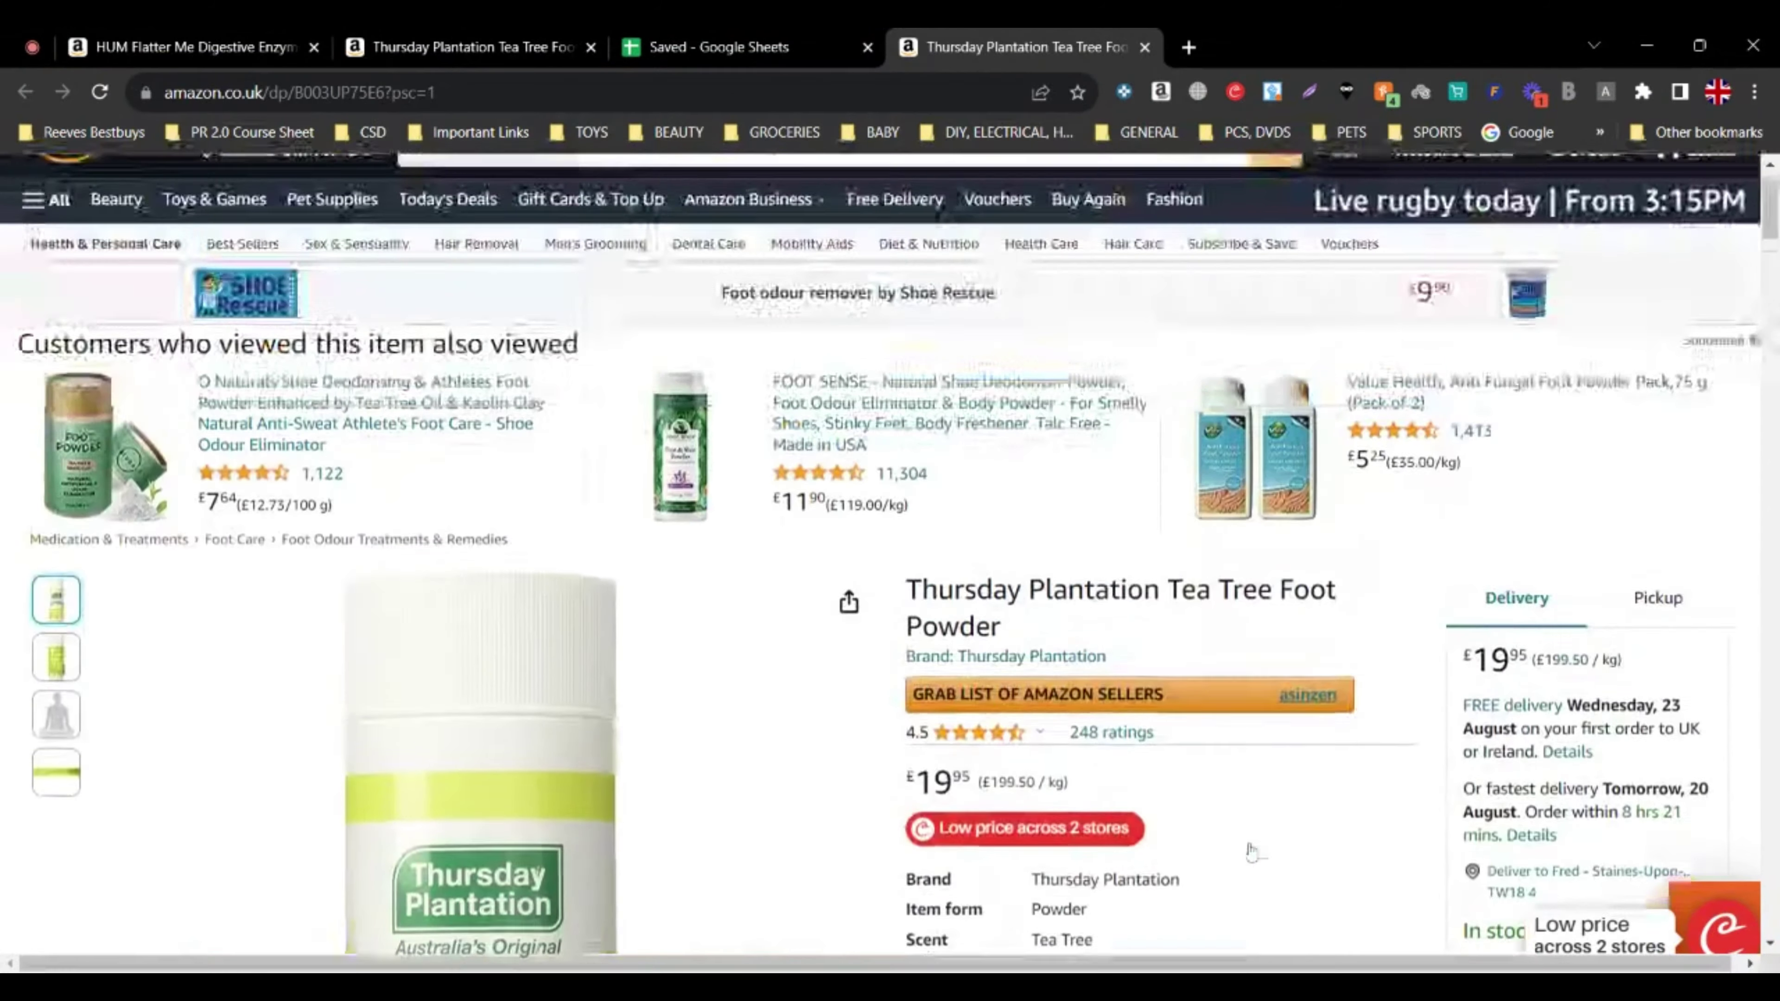
{"action": "scroll", "coordinate": [1251, 848], "scroll_direction": "down", "scroll_amount": 7}
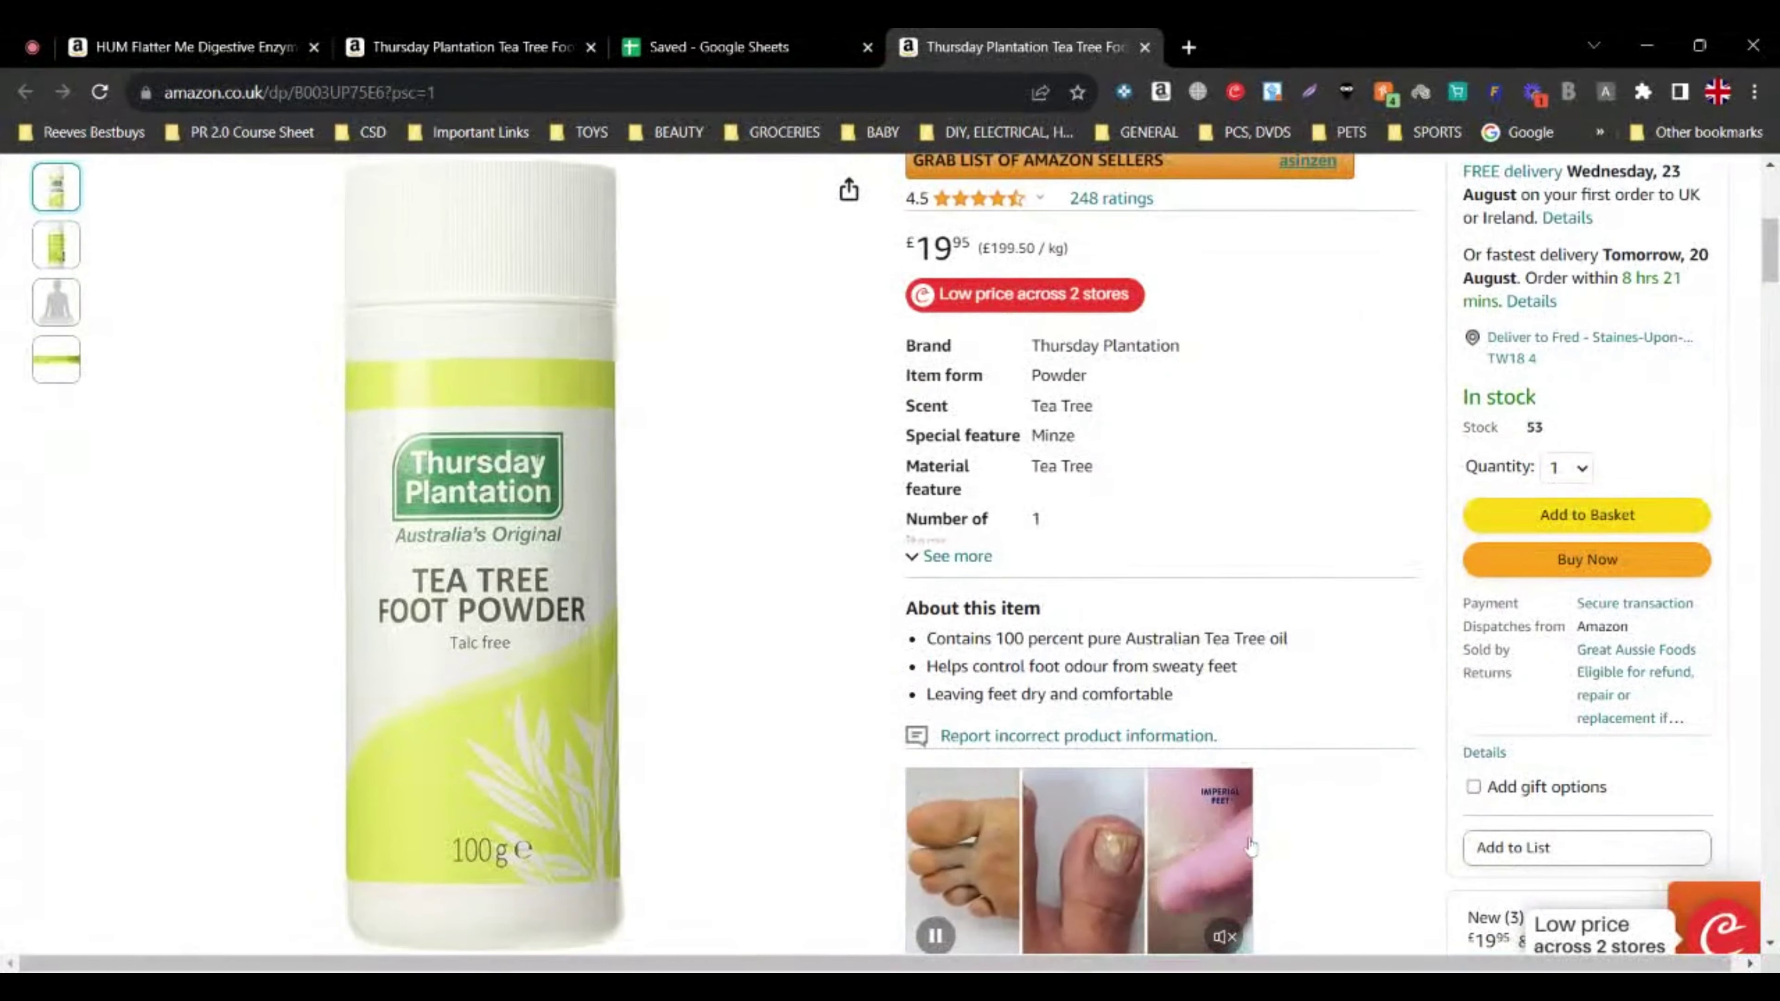
{"action": "scroll", "coordinate": [1252, 849], "scroll_direction": "up", "scroll_amount": 3}
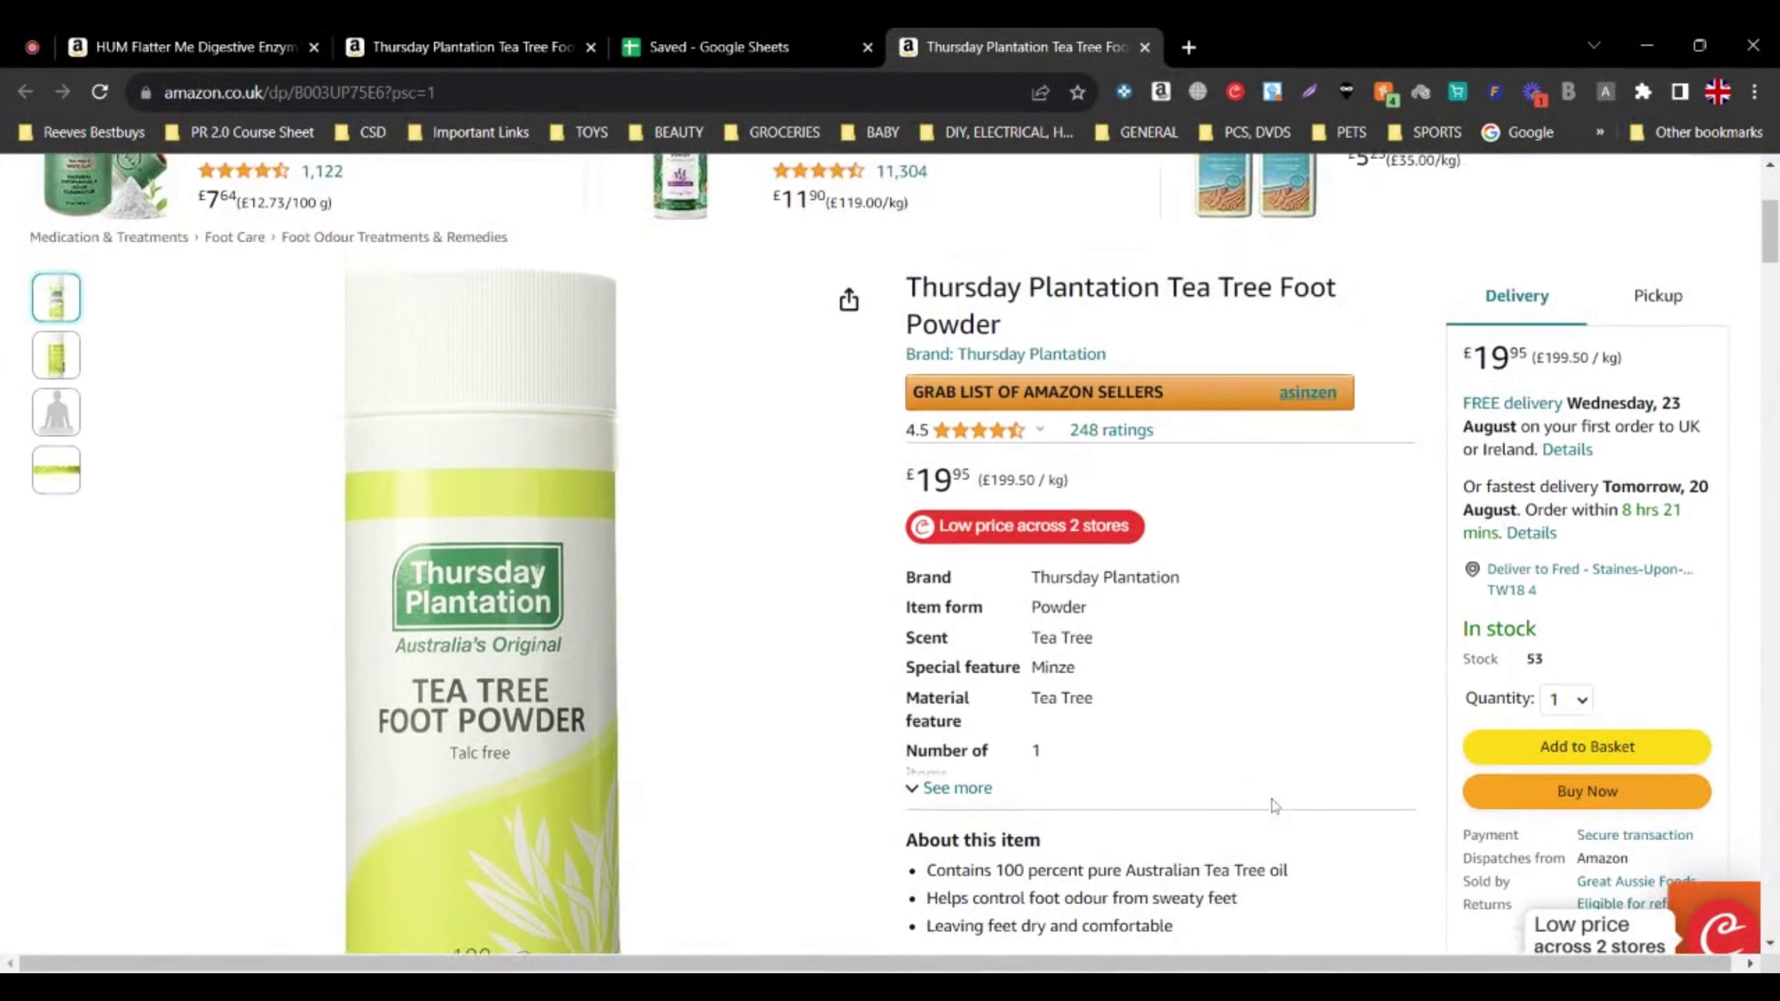
{"action": "scroll", "coordinate": [1272, 805], "scroll_direction": "up", "scroll_amount": 5}
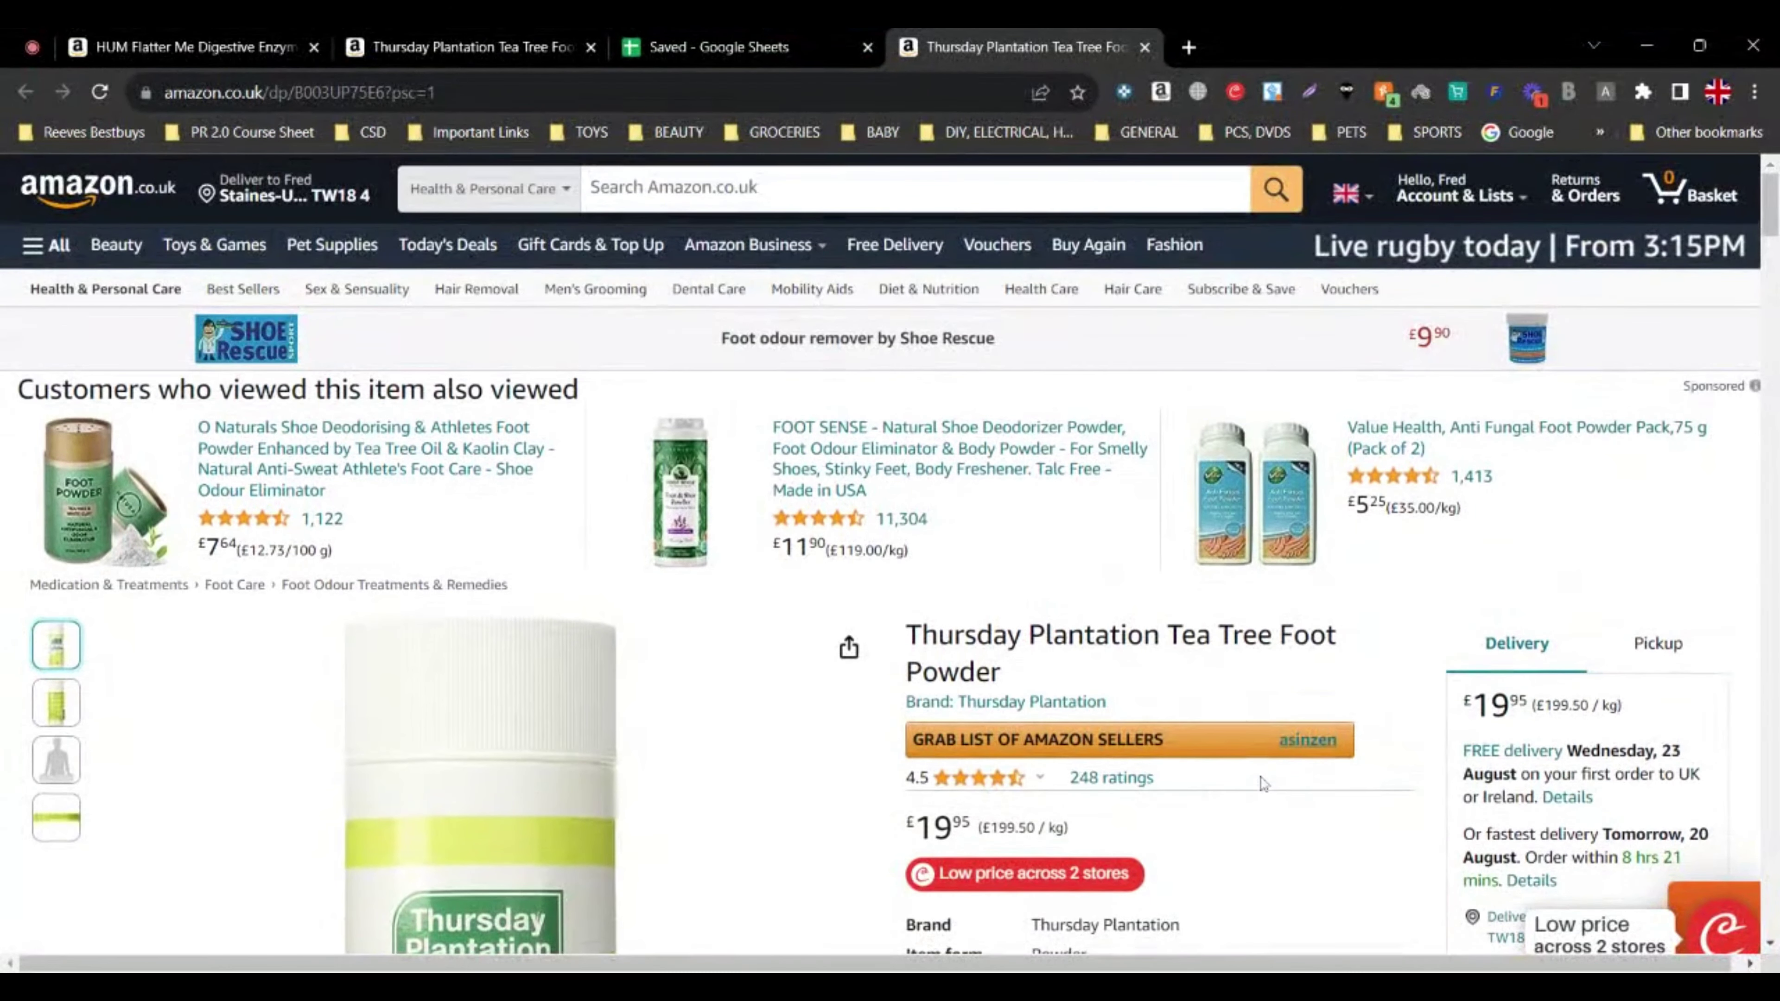
{"action": "scroll", "coordinate": [1264, 799], "scroll_direction": "down", "scroll_amount": 5}
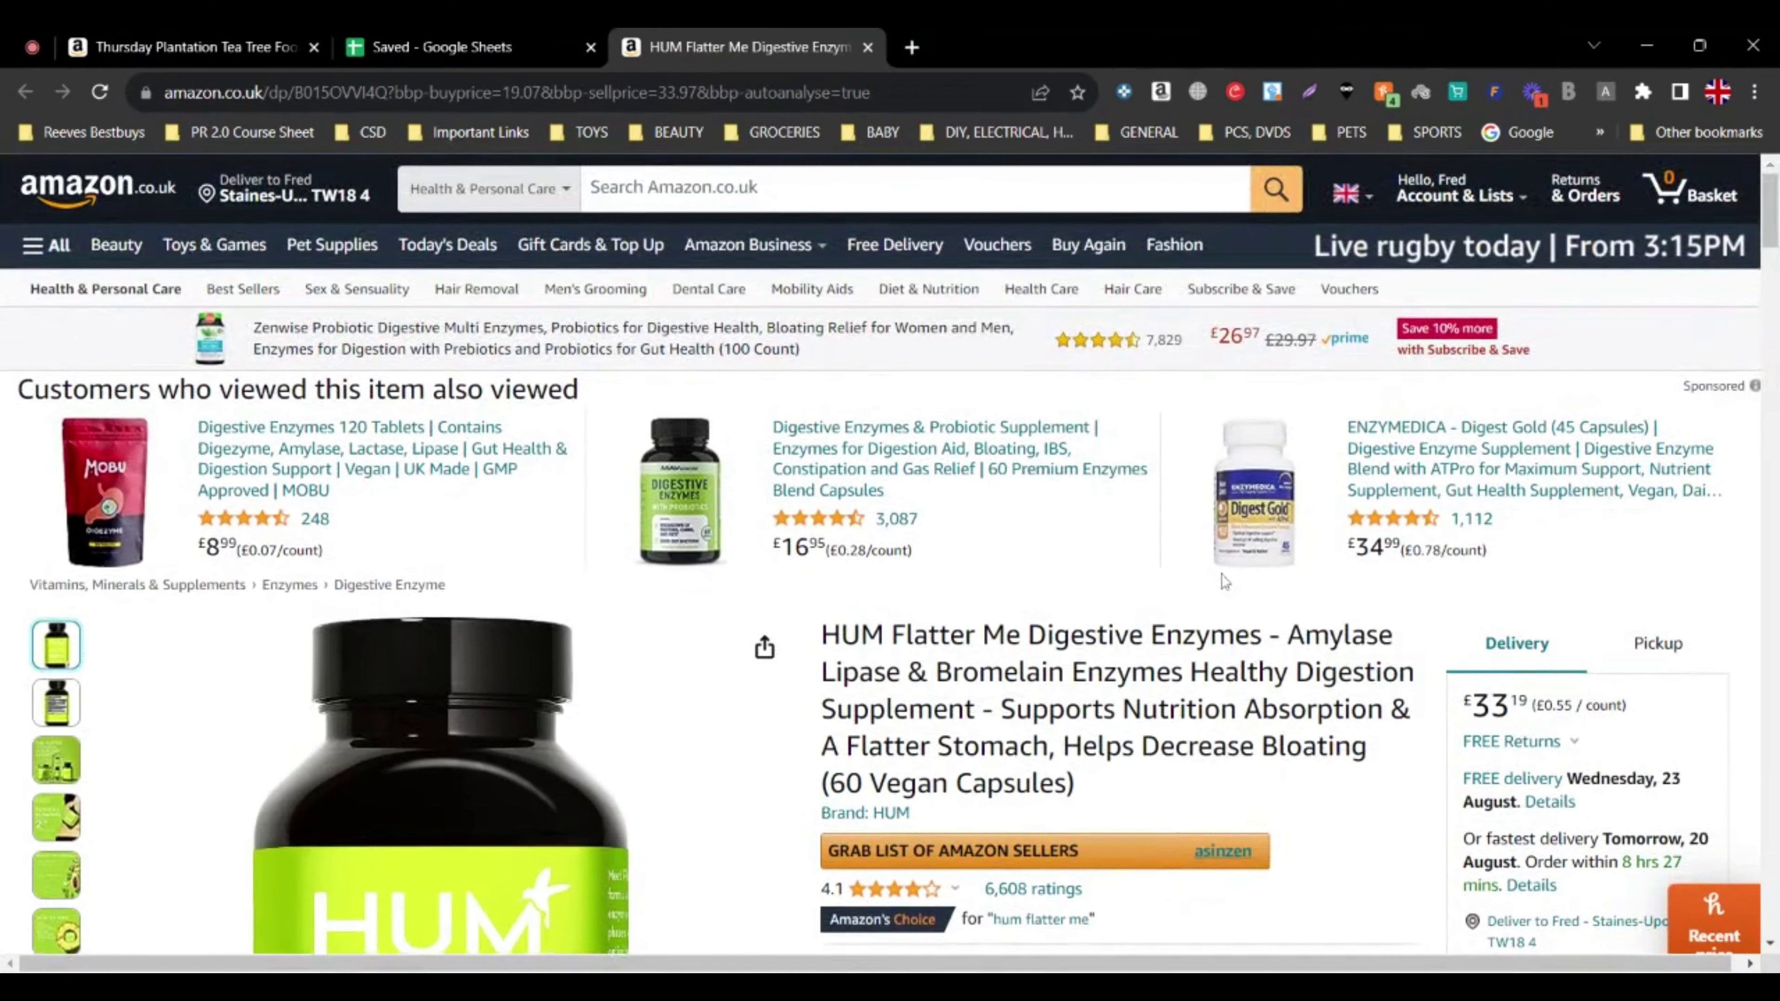
- Review the HUM Flatter Me Digestive Enzymes listing, from its title and price to the other sellers' offers and price history
{"action": "scroll", "coordinate": [890, 561], "scroll_direction": "down", "scroll_amount": 2}
{"action": "scroll", "coordinate": [1191, 676], "scroll_direction": "down", "scroll_amount": 1}
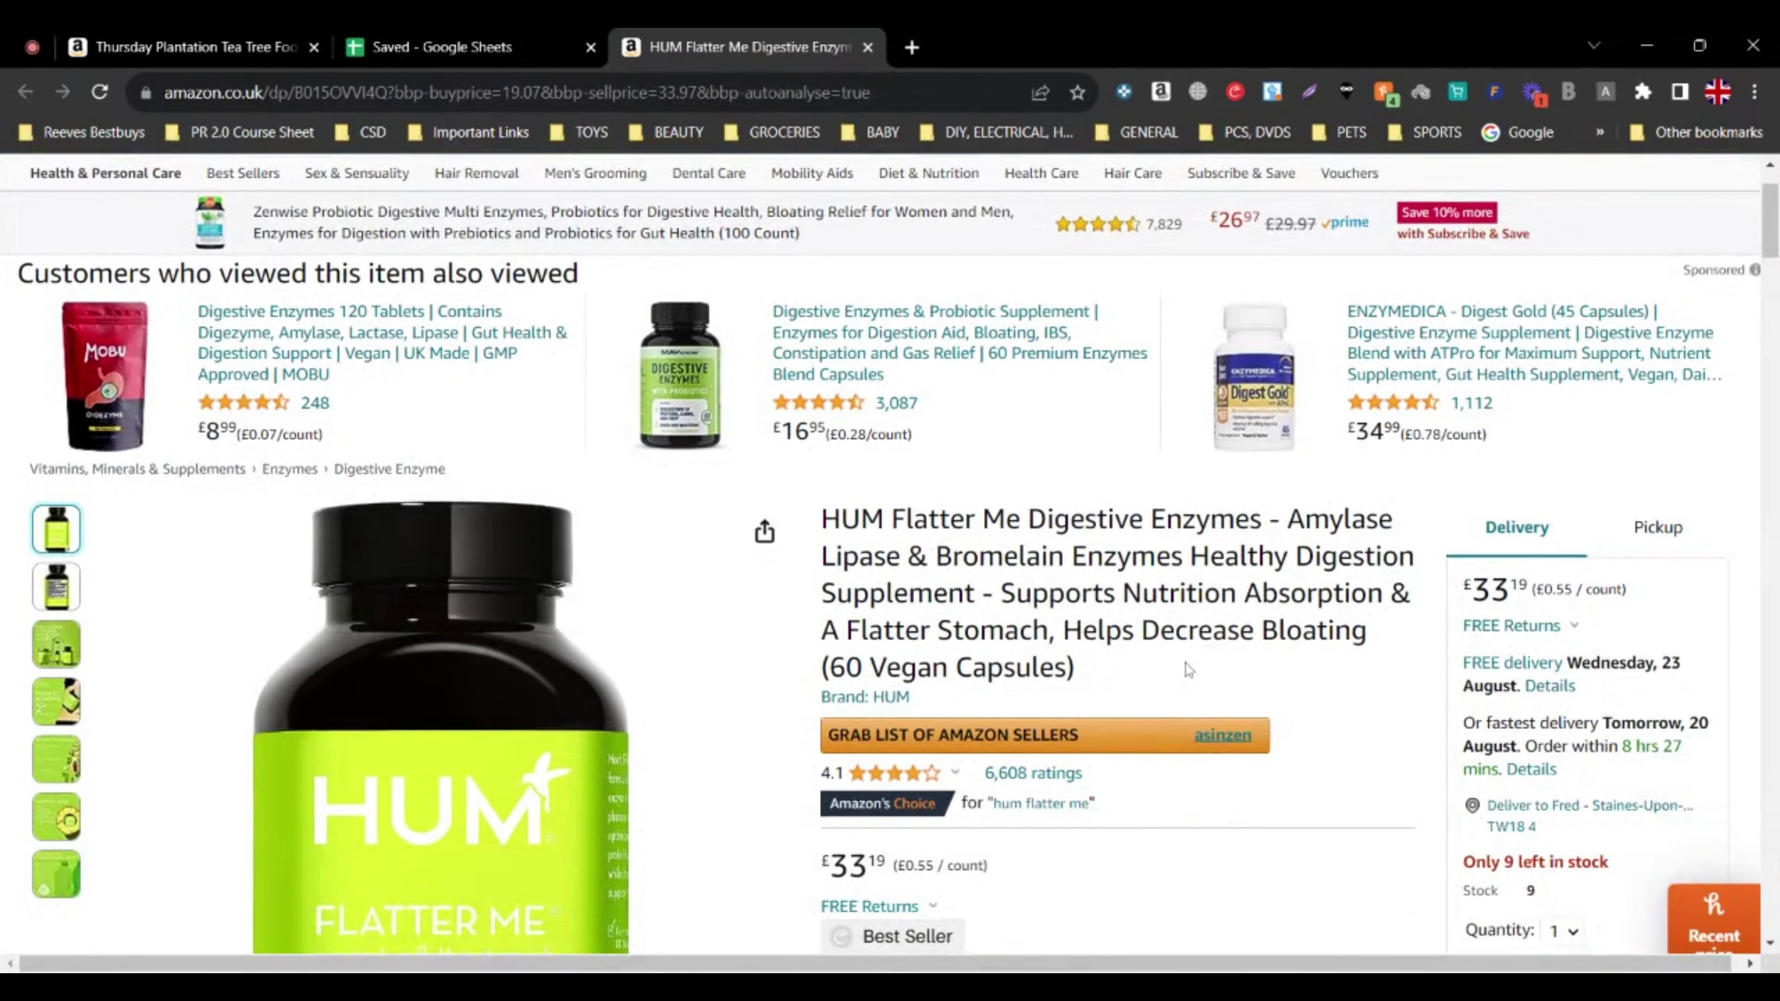
{"action": "scroll", "coordinate": [1190, 670], "scroll_direction": "down", "scroll_amount": 2}
{"action": "scroll", "coordinate": [1189, 670], "scroll_direction": "up", "scroll_amount": 2}
{"action": "scroll", "coordinate": [971, 756], "scroll_direction": "down", "scroll_amount": 5}
{"action": "scroll", "coordinate": [962, 769], "scroll_direction": "down", "scroll_amount": 15}
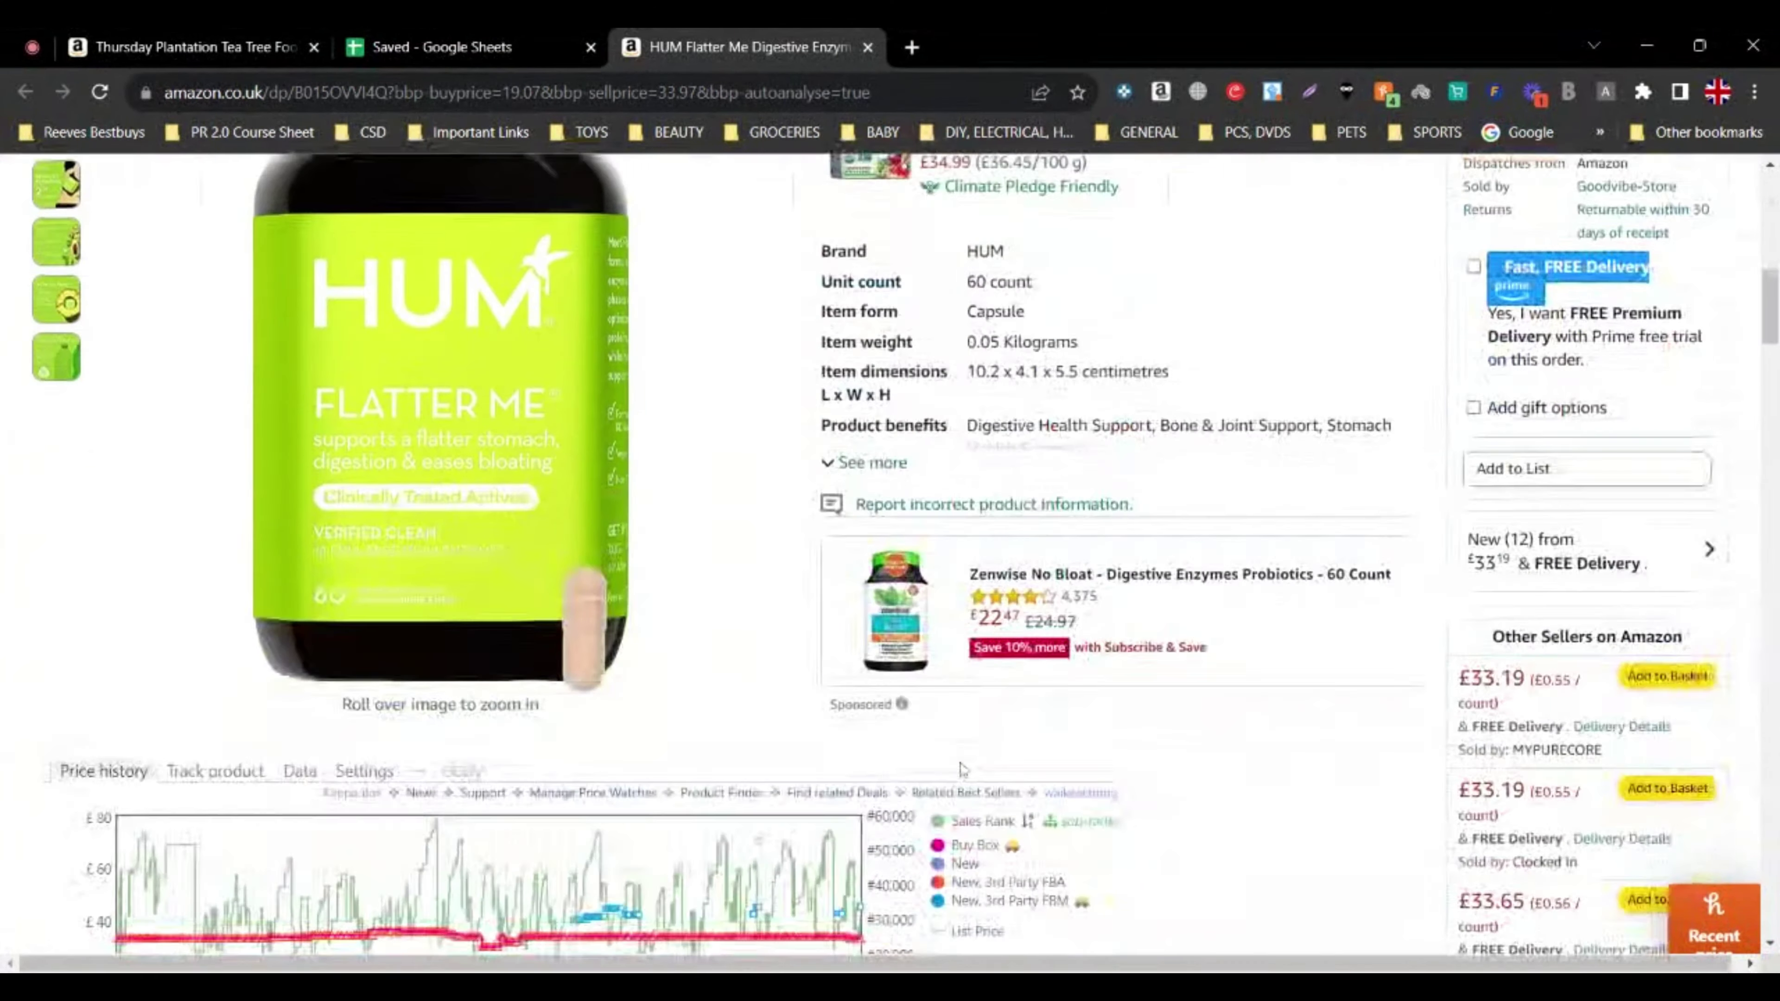
- Hide the New, 3rd Party FBM, New, 3rd Party FBA, New and Sales Rank lines so the Keepa price chart shows only Buy Box
{"action": "scroll", "coordinate": [963, 769], "scroll_direction": "up", "scroll_amount": 3}
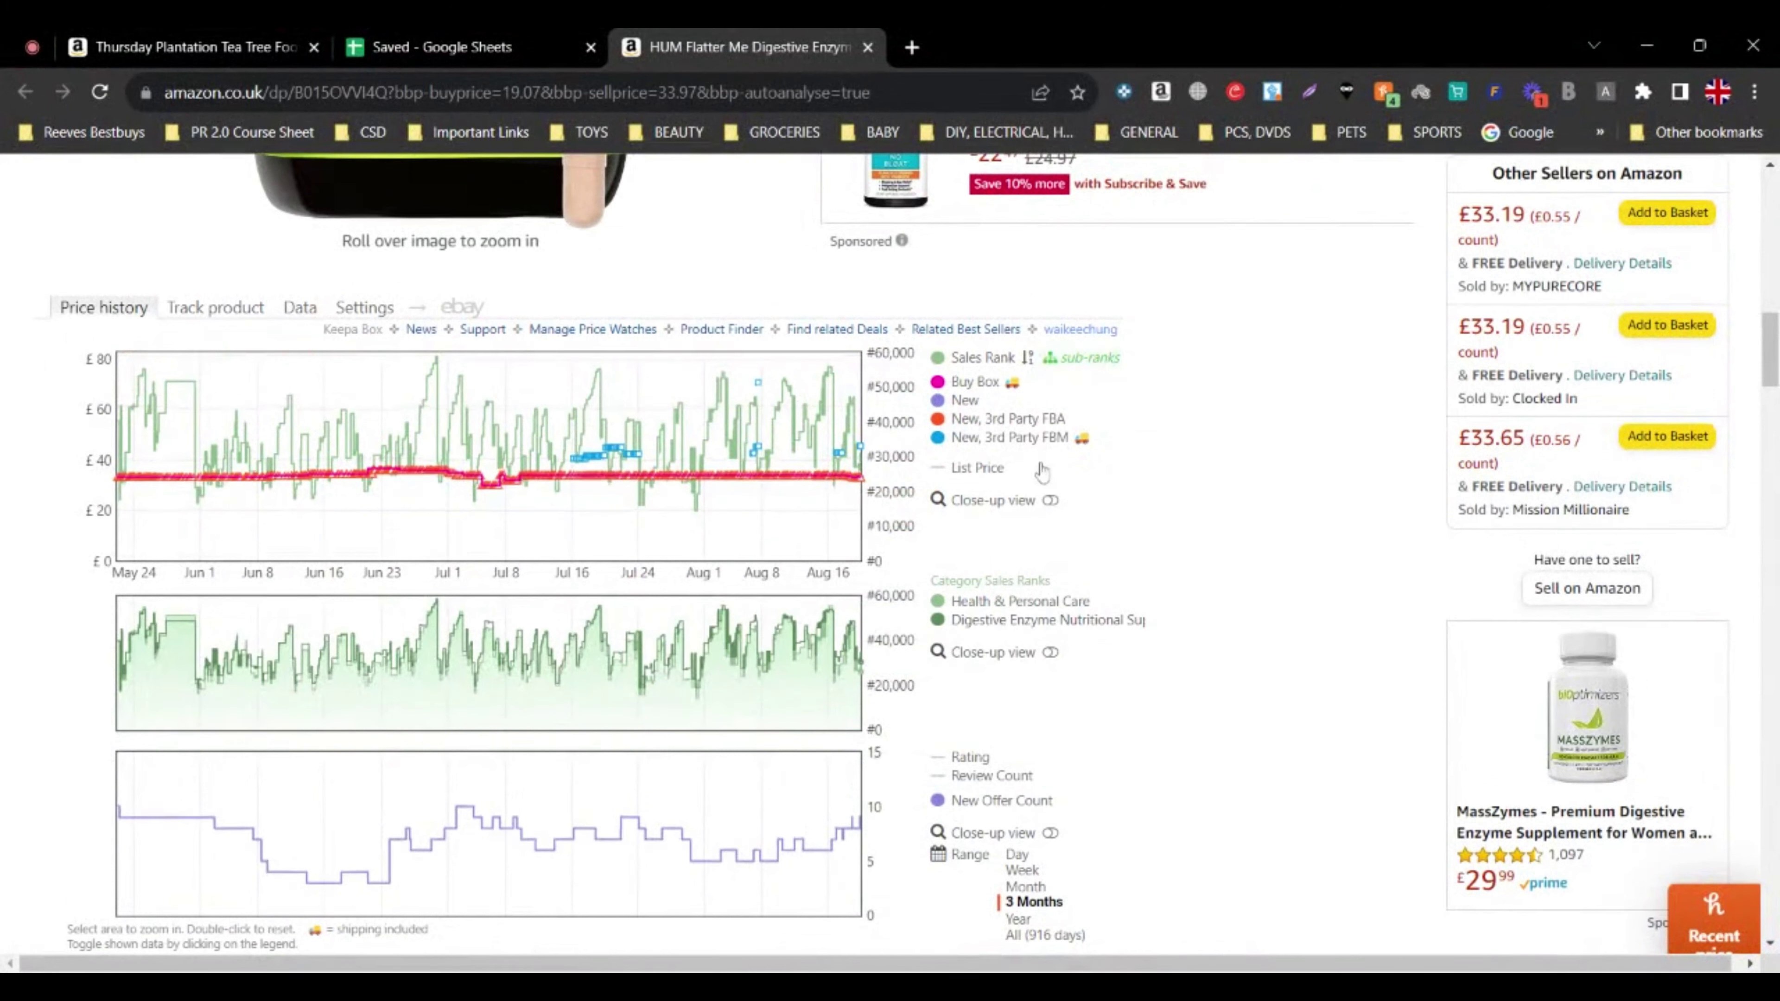
{"action": "left_click", "coordinate": [992, 438]}
{"action": "left_click", "coordinate": [987, 418]}
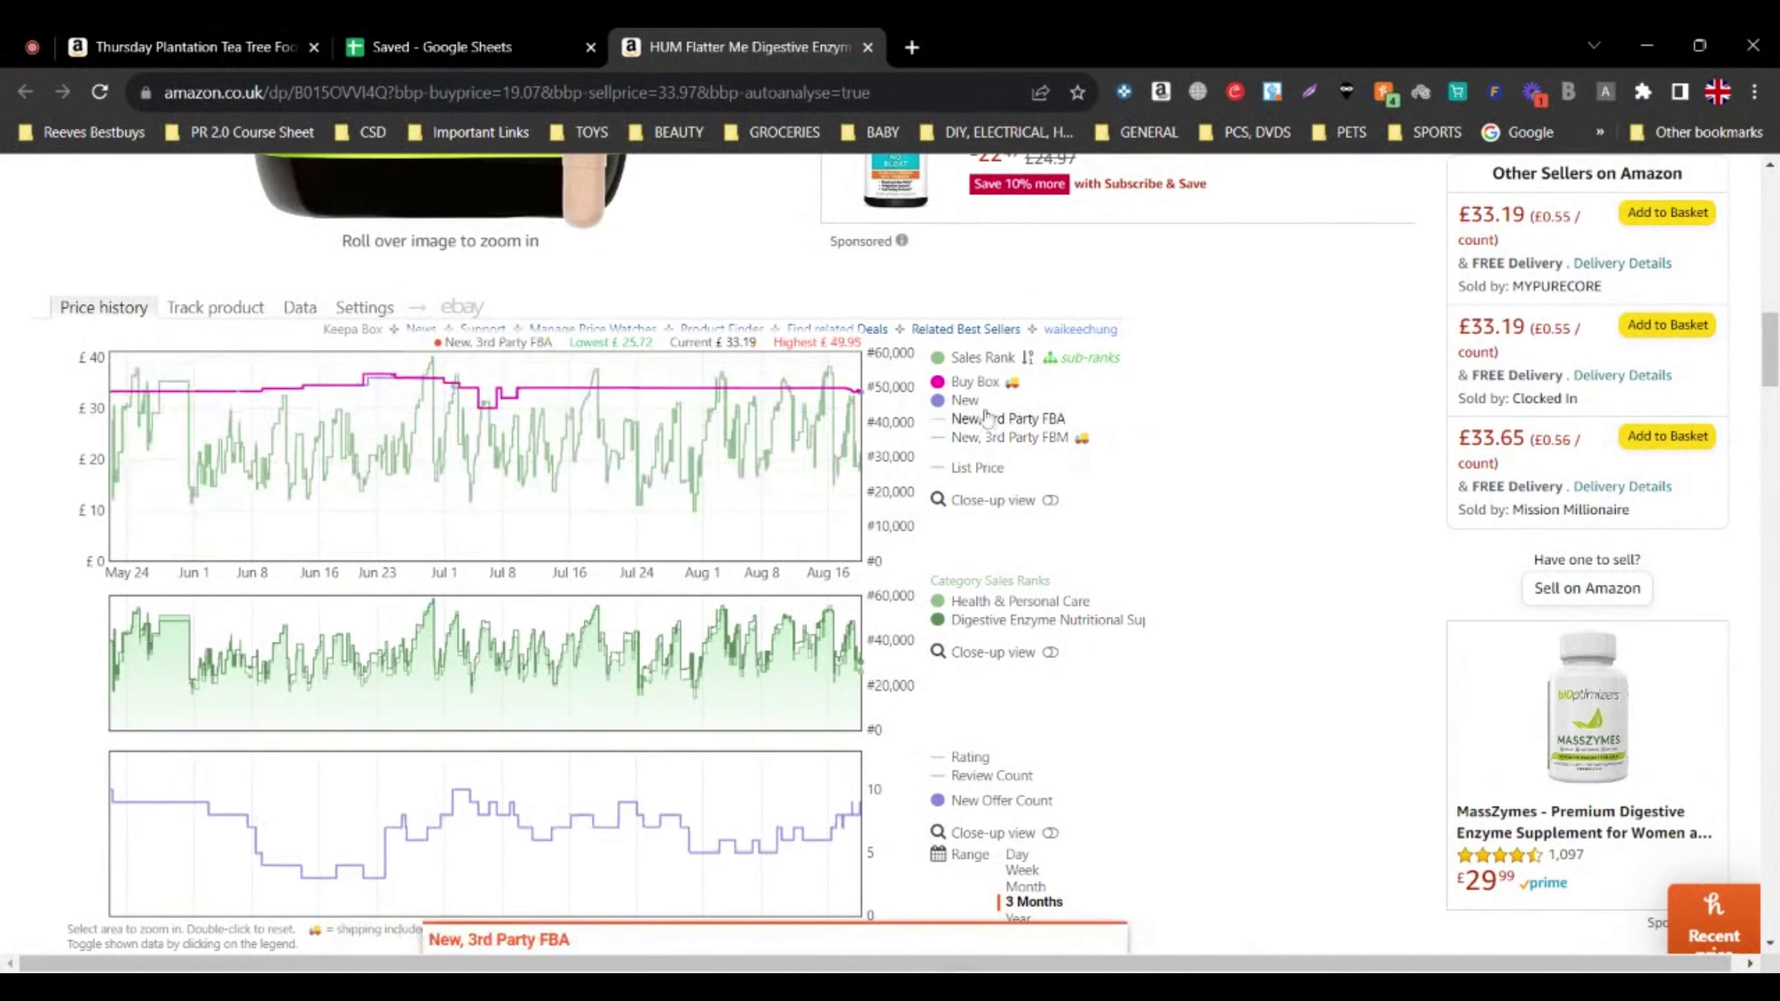
{"action": "left_click", "coordinate": [967, 401]}
{"action": "left_click", "coordinate": [967, 359]}
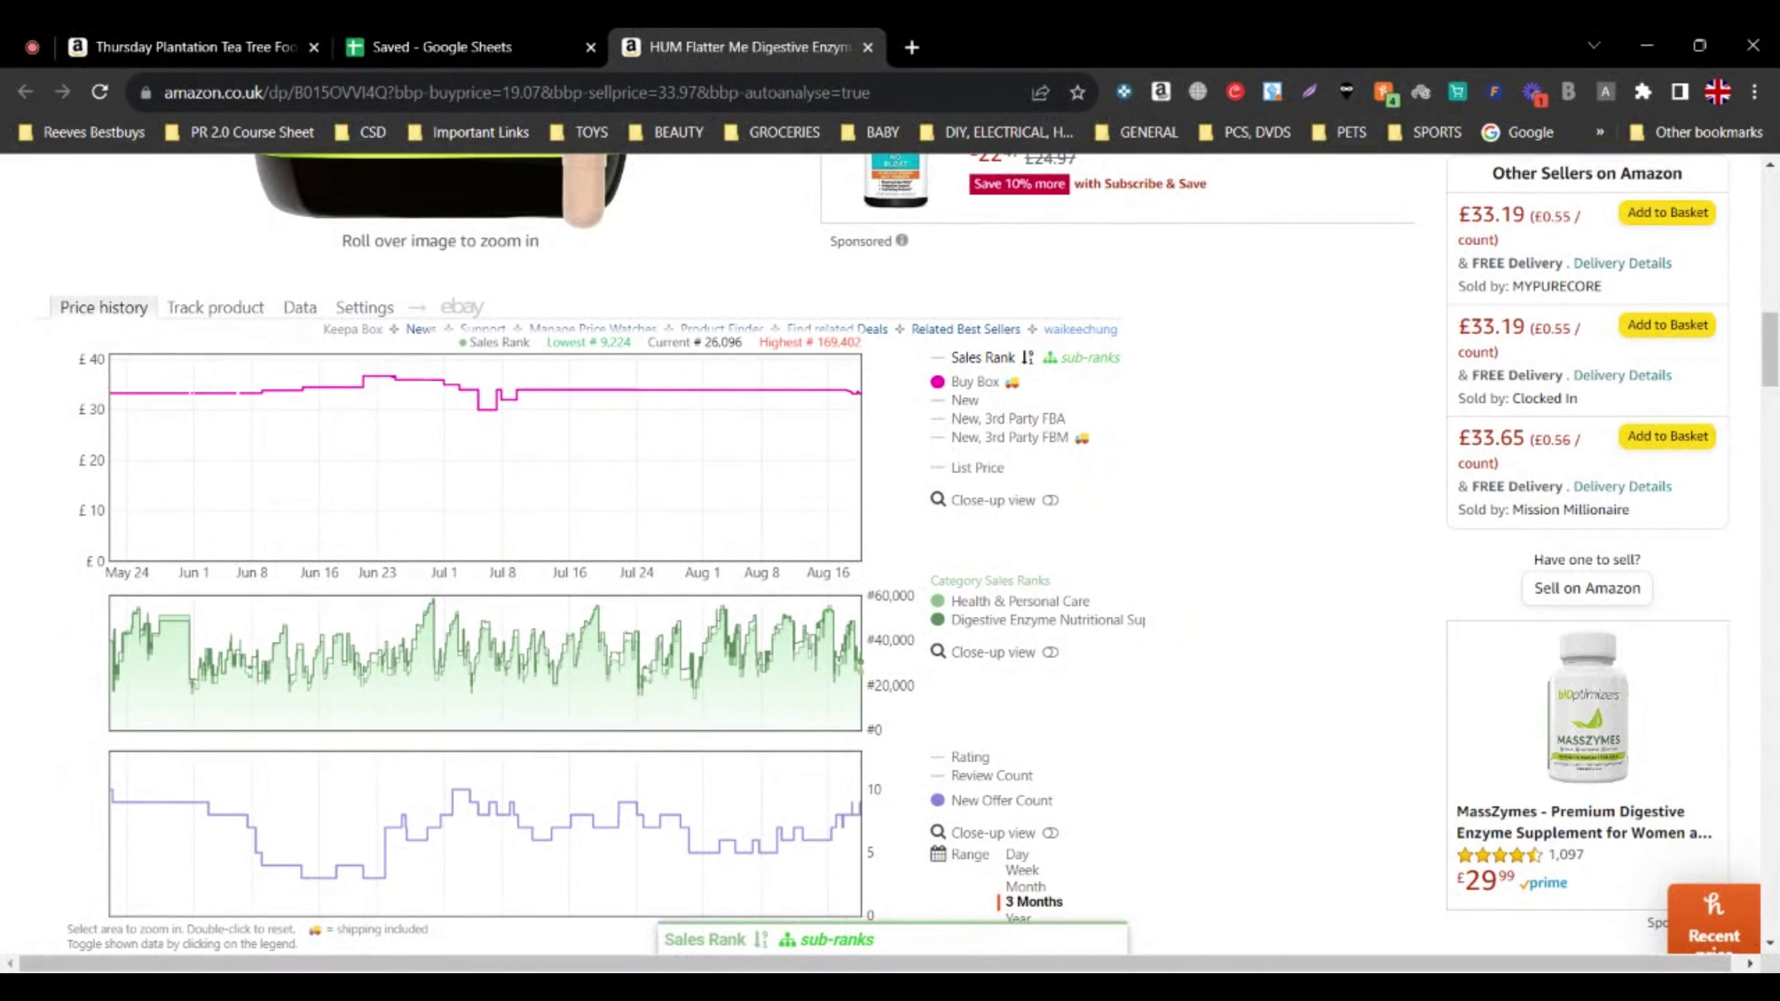
- Hide the New Offer Count, Health & Personal Care and Digestive Enzyme Nutritional Supplements lines in the lower Keepa charts
{"action": "scroll", "coordinate": [950, 582], "scroll_direction": "up", "scroll_amount": 2}
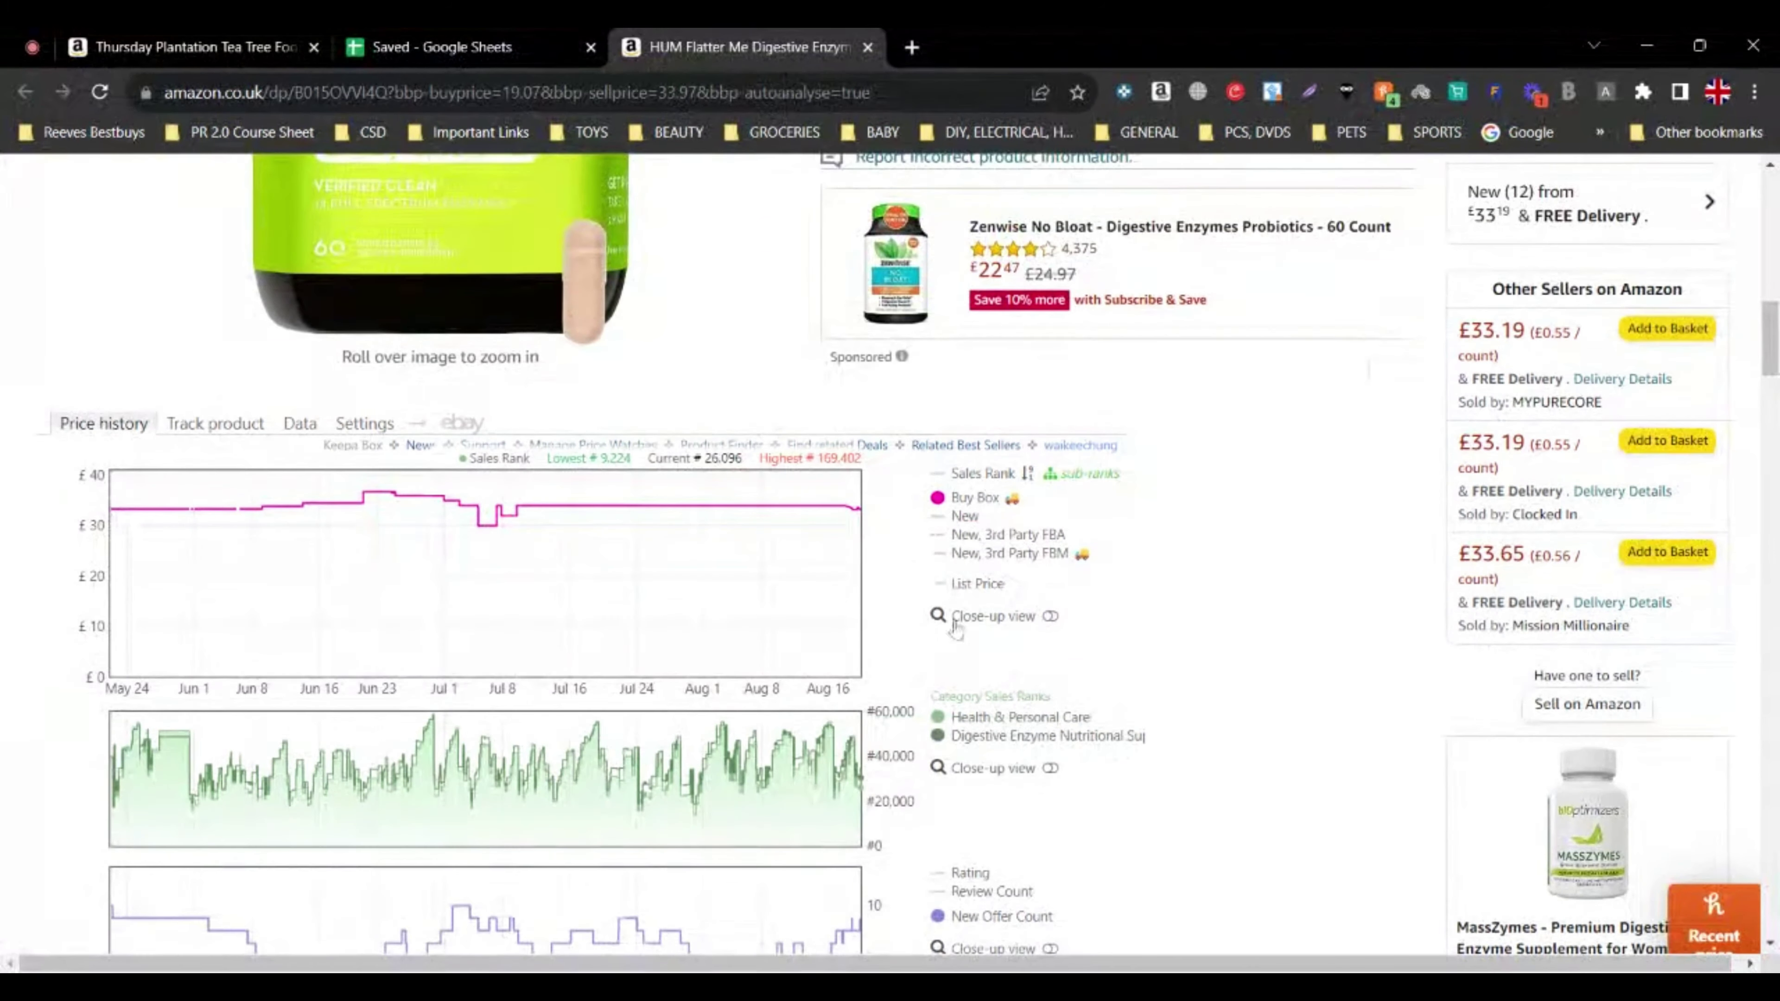
{"action": "scroll", "coordinate": [955, 629], "scroll_direction": "down", "scroll_amount": 3}
{"action": "left_click", "coordinate": [967, 684]}
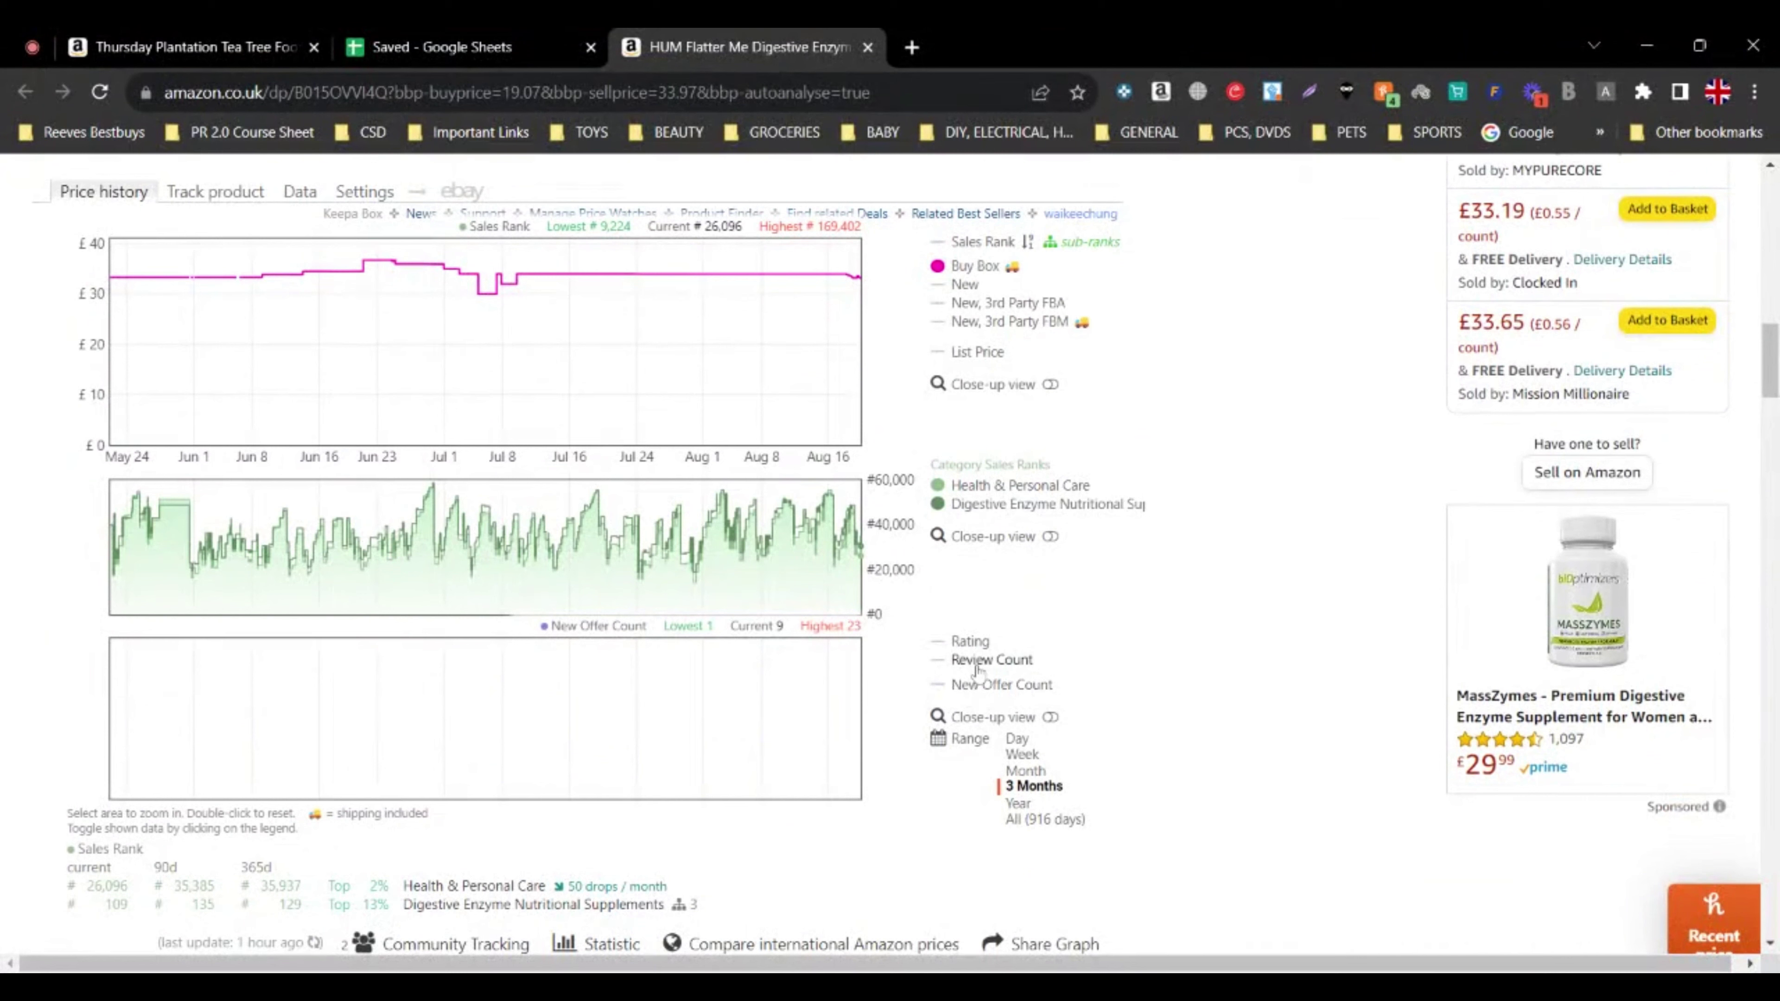
{"action": "left_click", "coordinate": [939, 486]}
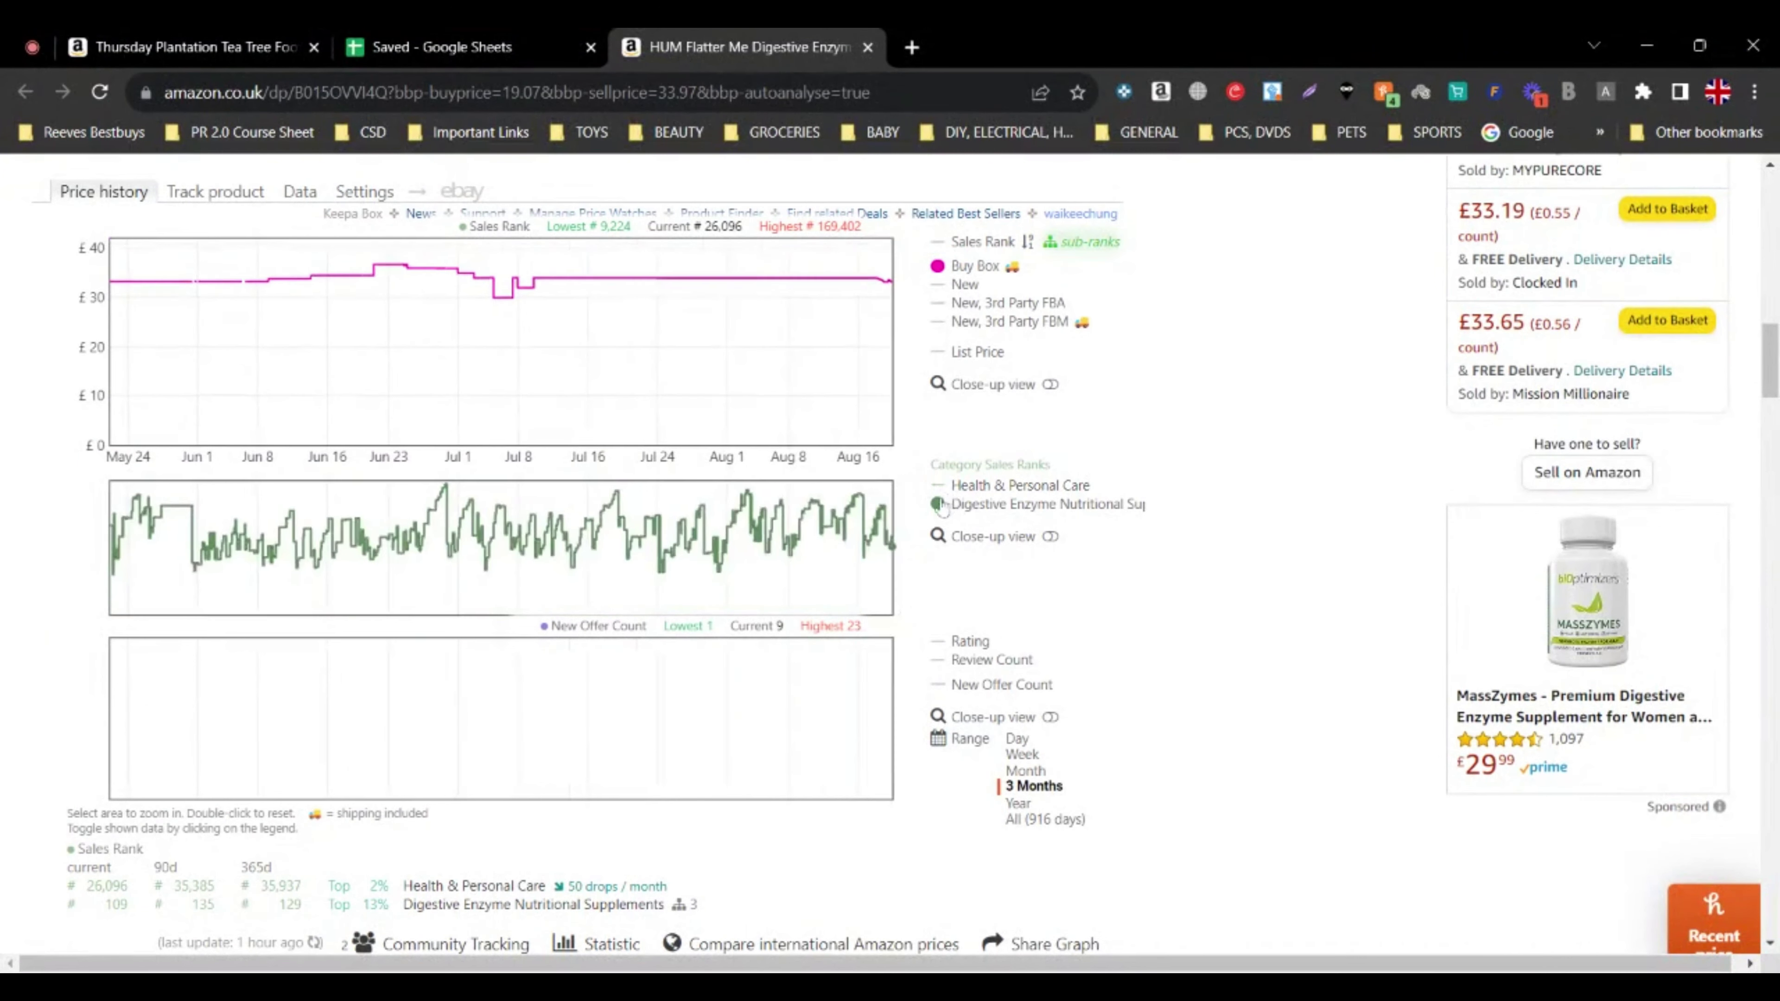
{"action": "left_click", "coordinate": [939, 505]}
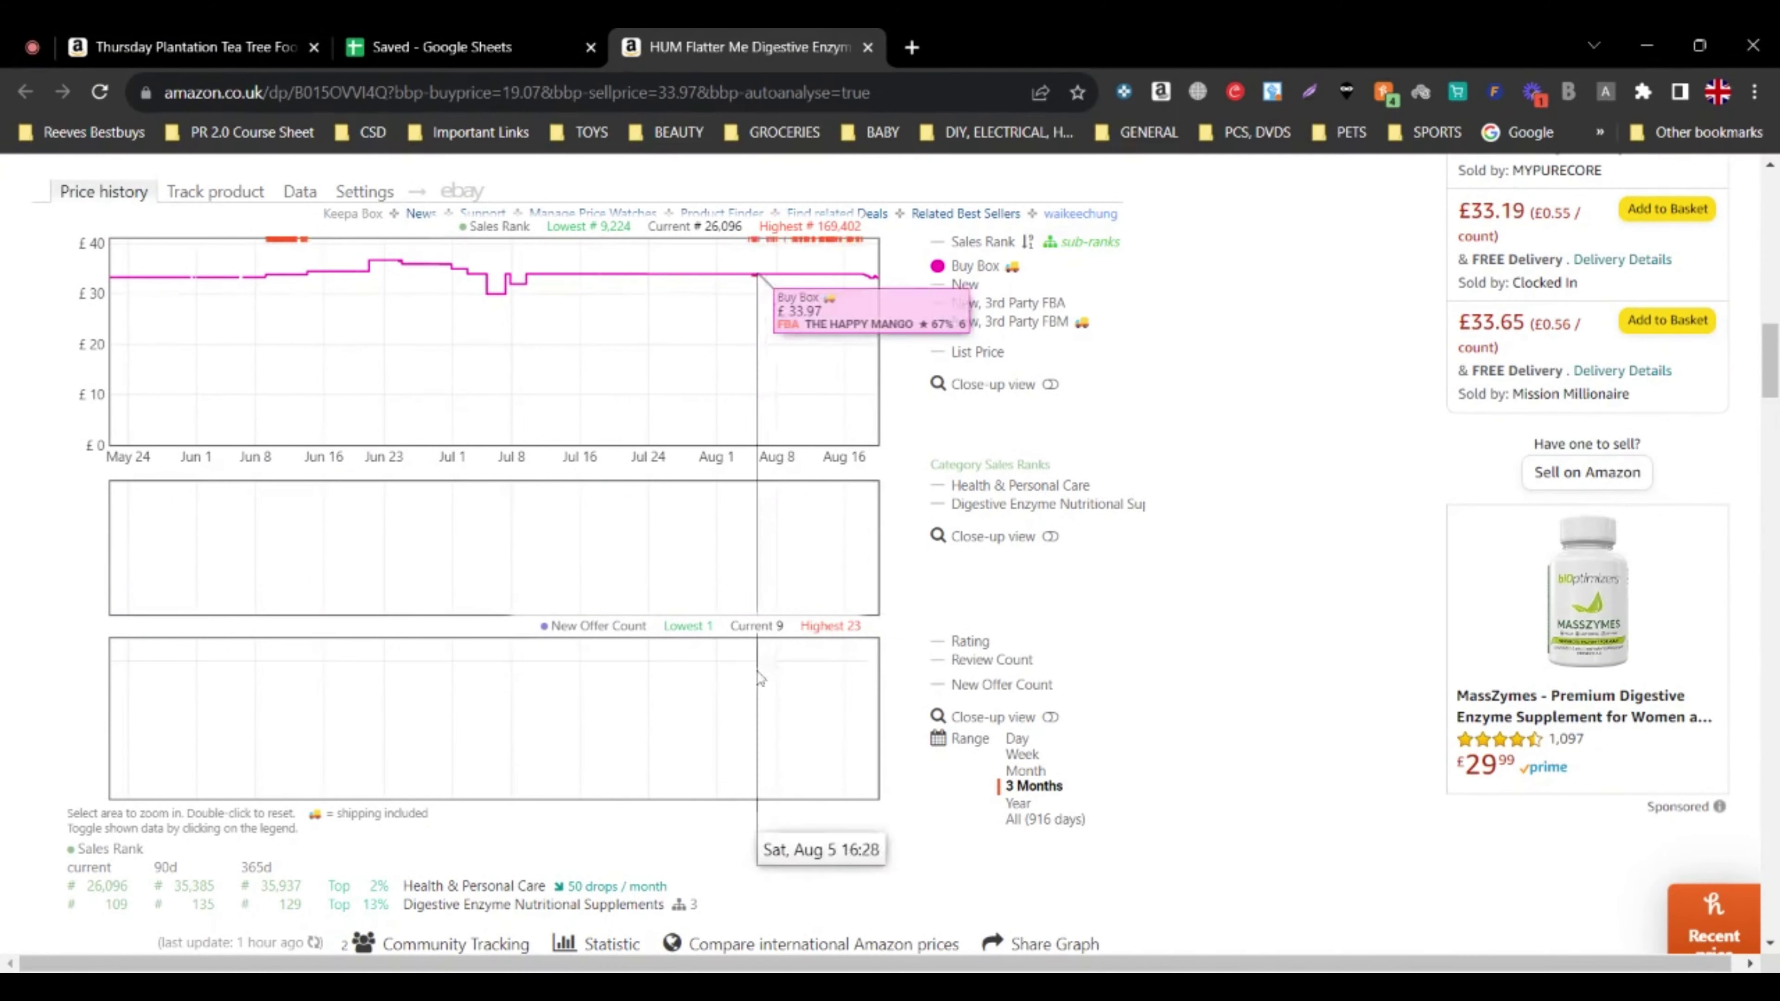
- Switch the Keepa chart range to Year to view the Buy Box price history, and return it to 3 Months
{"action": "scroll", "coordinate": [868, 516], "scroll_direction": "up", "scroll_amount": 3}
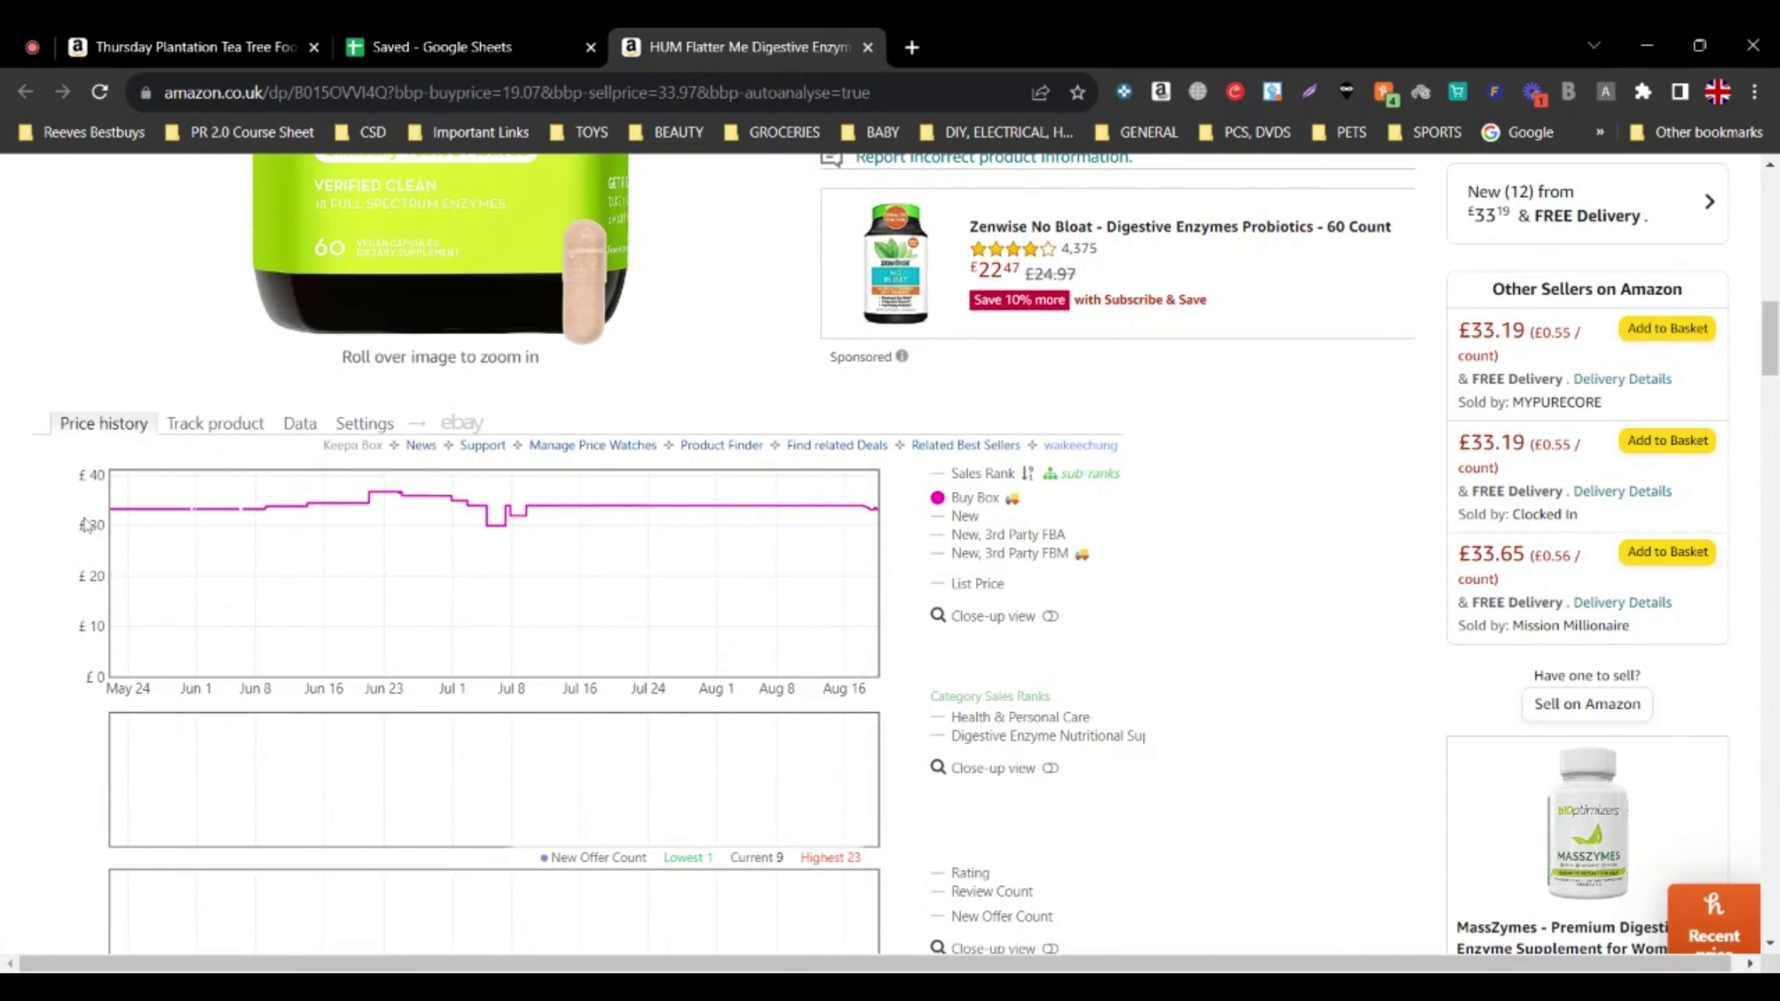
{"action": "scroll", "coordinate": [862, 522], "scroll_direction": "down", "scroll_amount": 3}
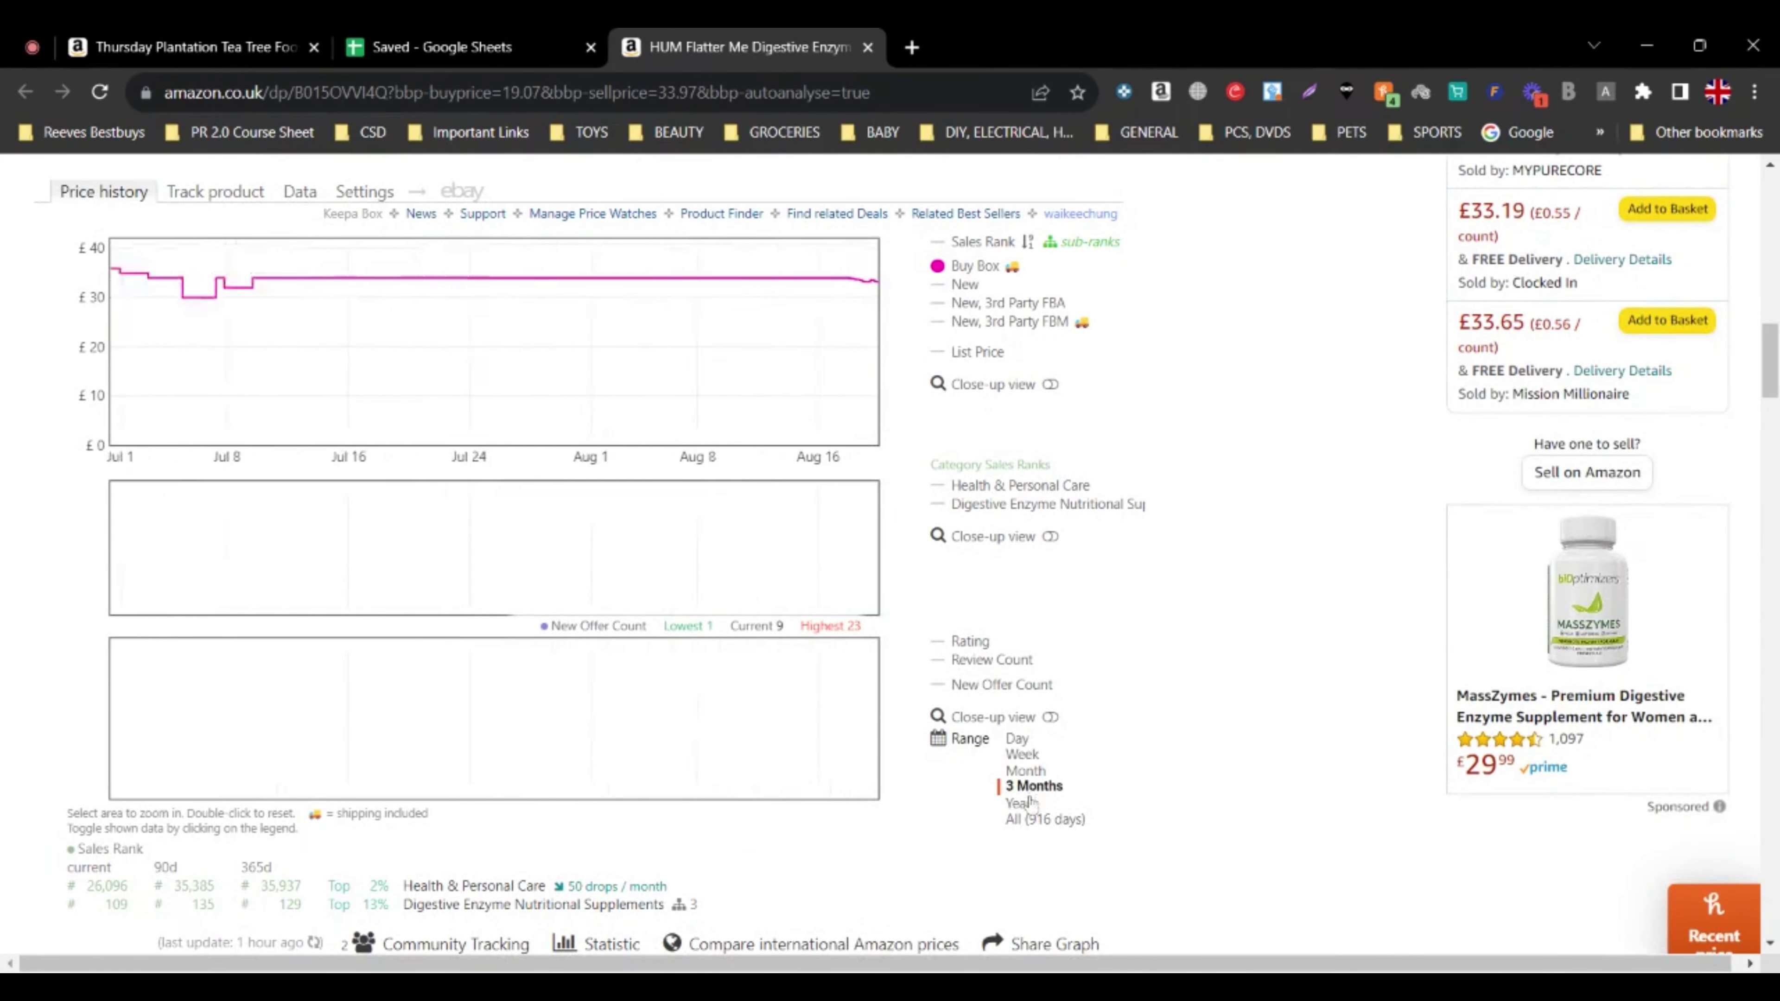
{"action": "left_click", "coordinate": [1030, 807]}
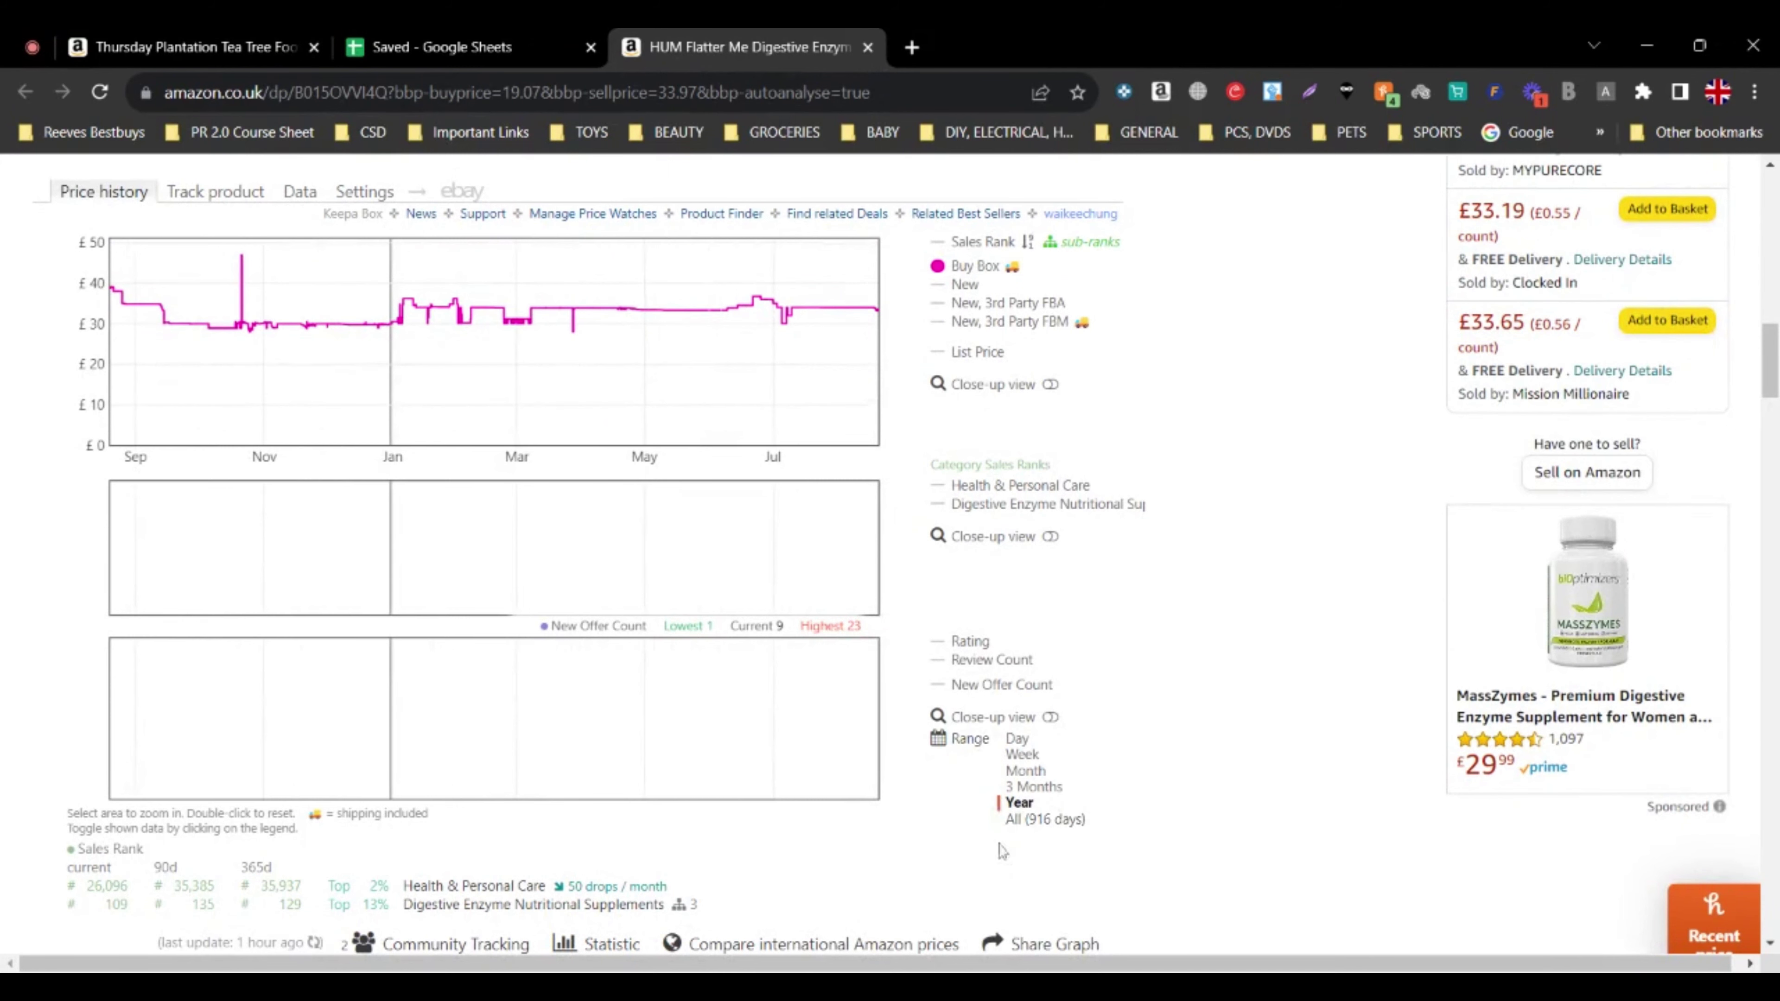
{"action": "left_click", "coordinate": [1031, 787]}
{"action": "scroll", "coordinate": [701, 561], "scroll_direction": "up", "scroll_amount": 1}
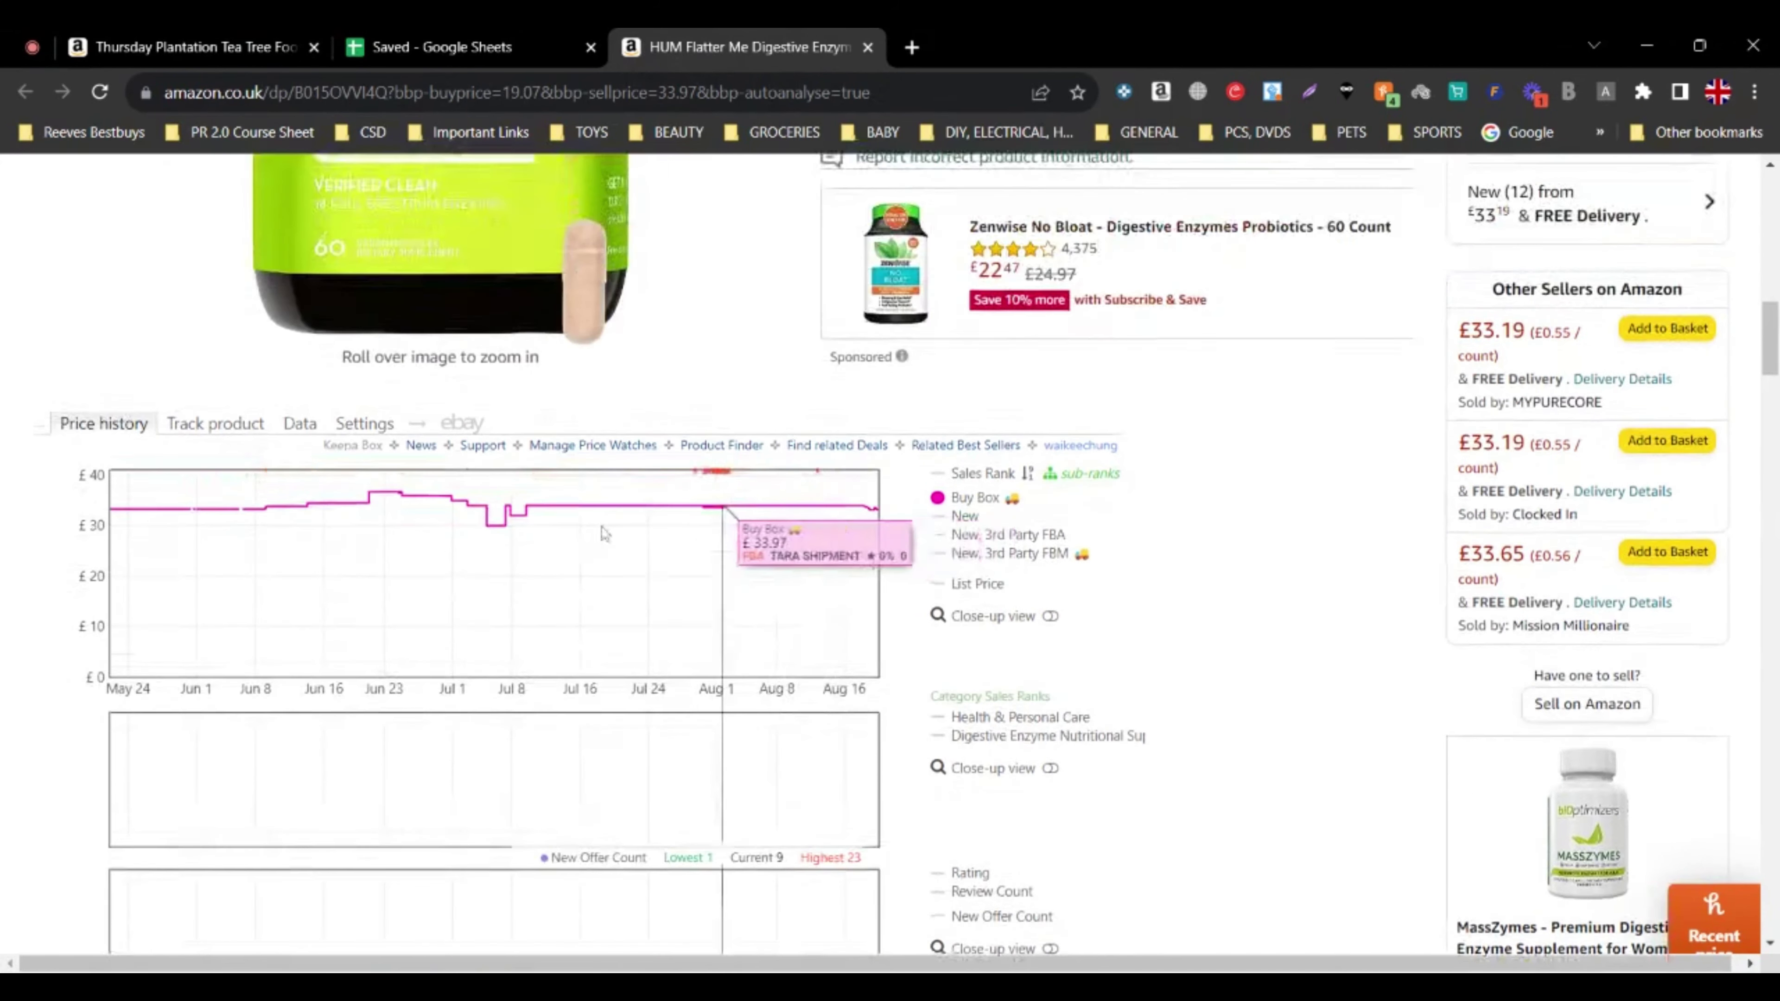
- Inspect the sellers and prices along the Buy Box line over the Year range, and set the range back to 3 Months
{"action": "scroll", "coordinate": [899, 739], "scroll_direction": "down", "scroll_amount": 3}
{"action": "left_click", "coordinate": [1023, 689]}
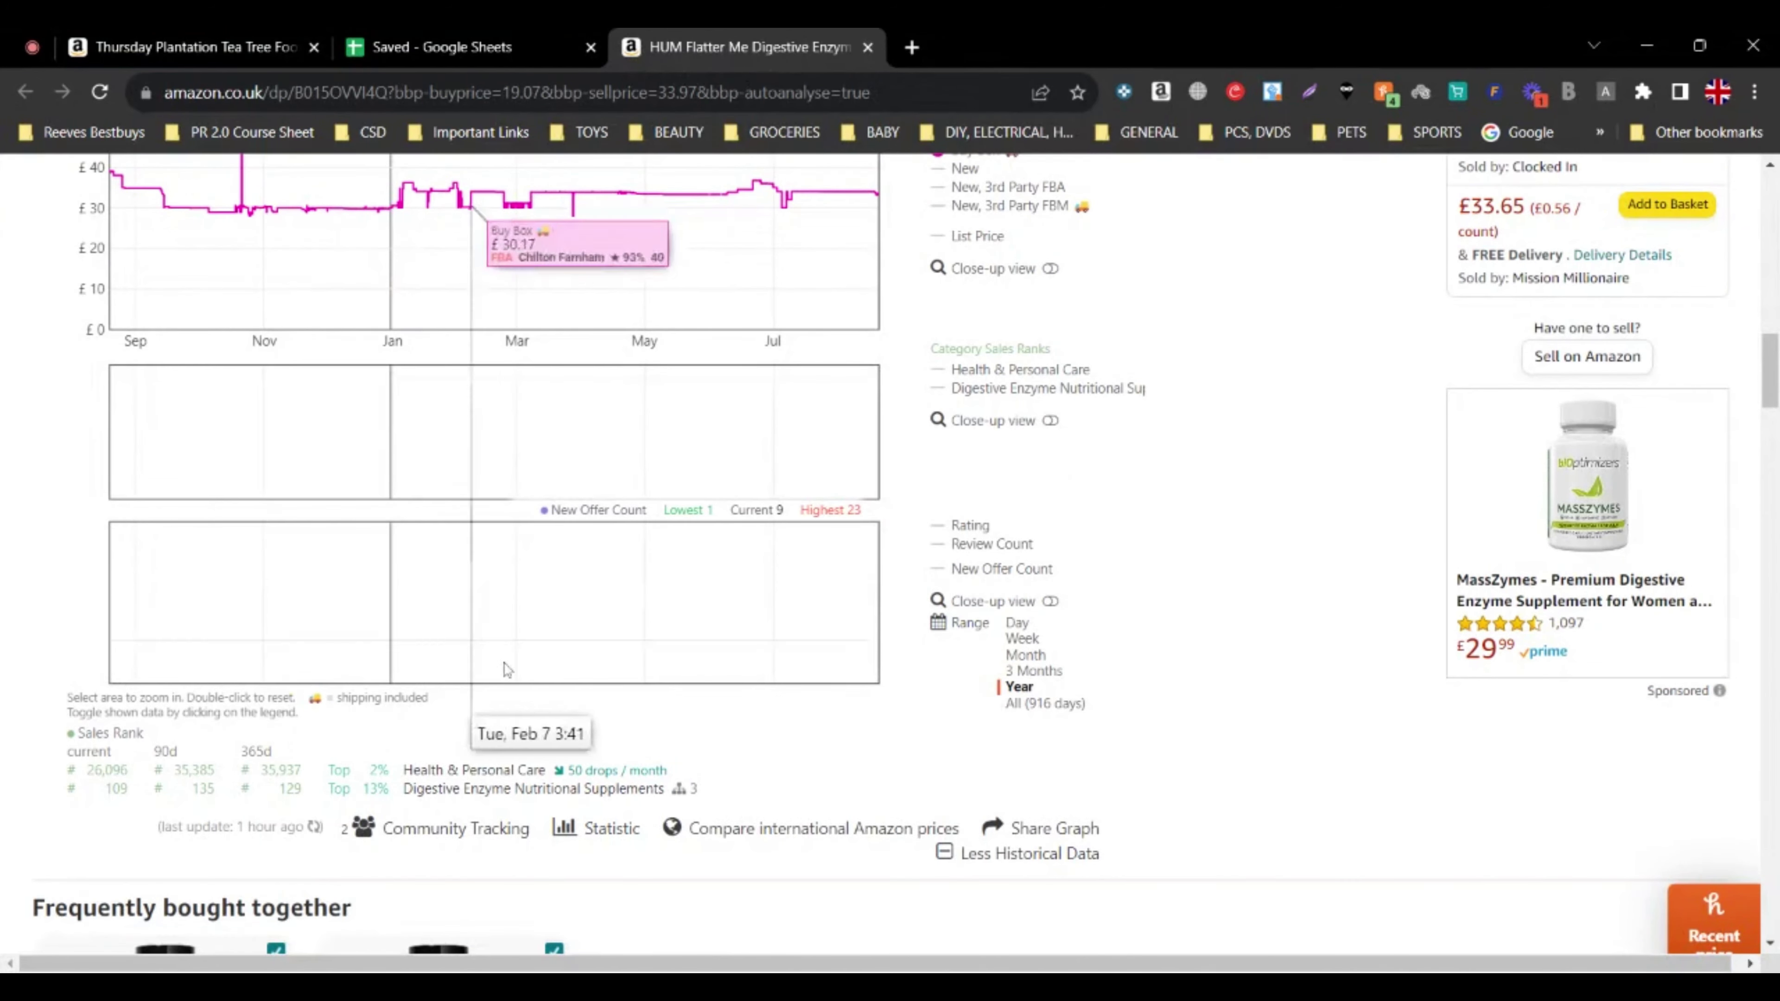
{"action": "scroll", "coordinate": [497, 727], "scroll_direction": "up", "scroll_amount": 3}
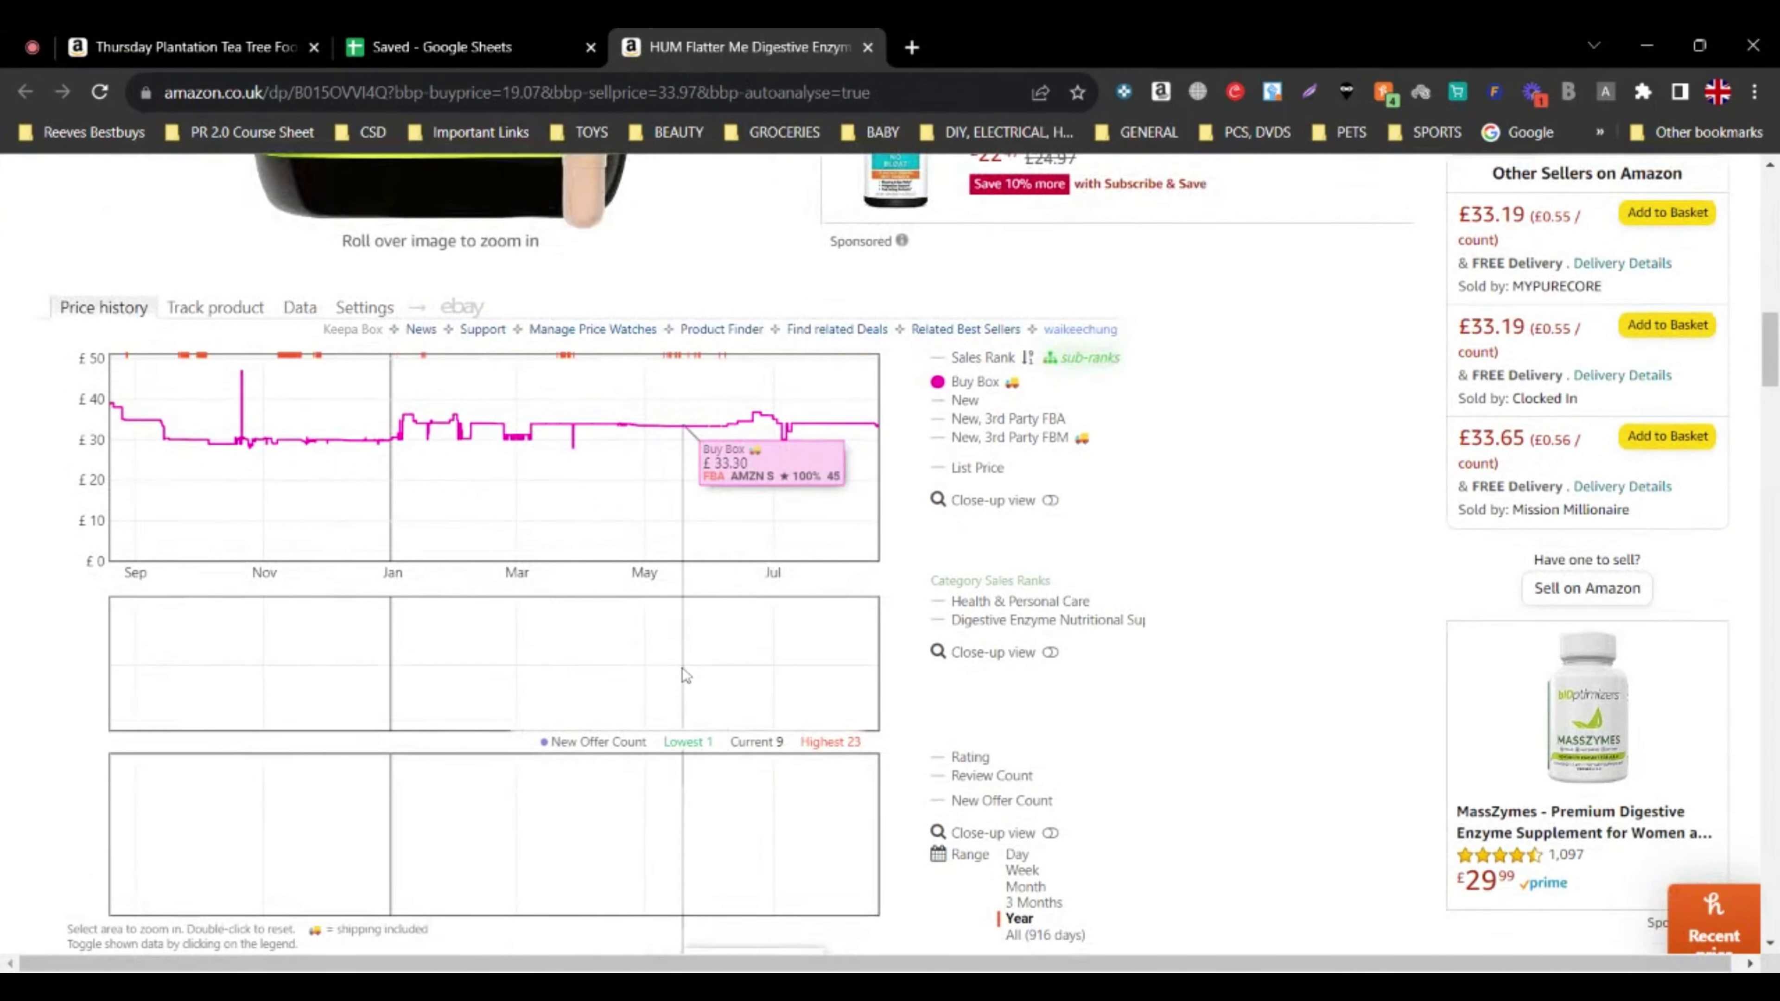
{"action": "scroll", "coordinate": [967, 835], "scroll_direction": "down", "scroll_amount": 2}
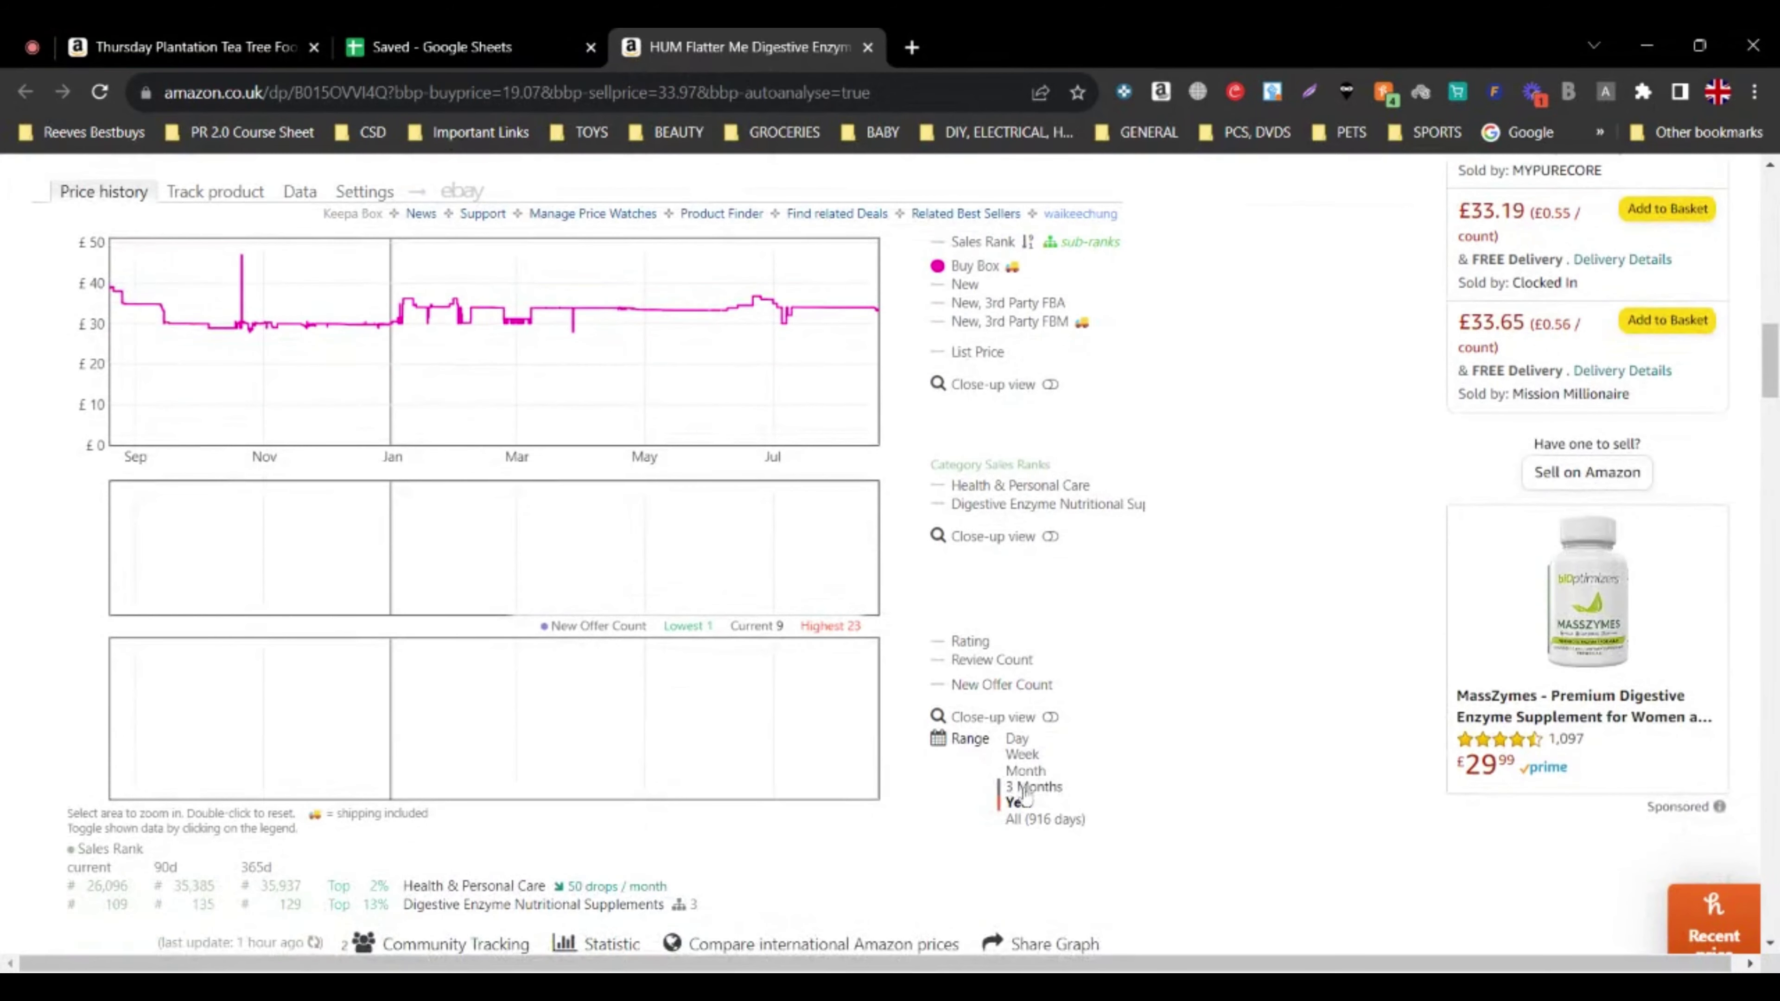
{"action": "left_click", "coordinate": [1027, 786]}
{"action": "scroll", "coordinate": [806, 736], "scroll_direction": "up", "scroll_amount": 2}
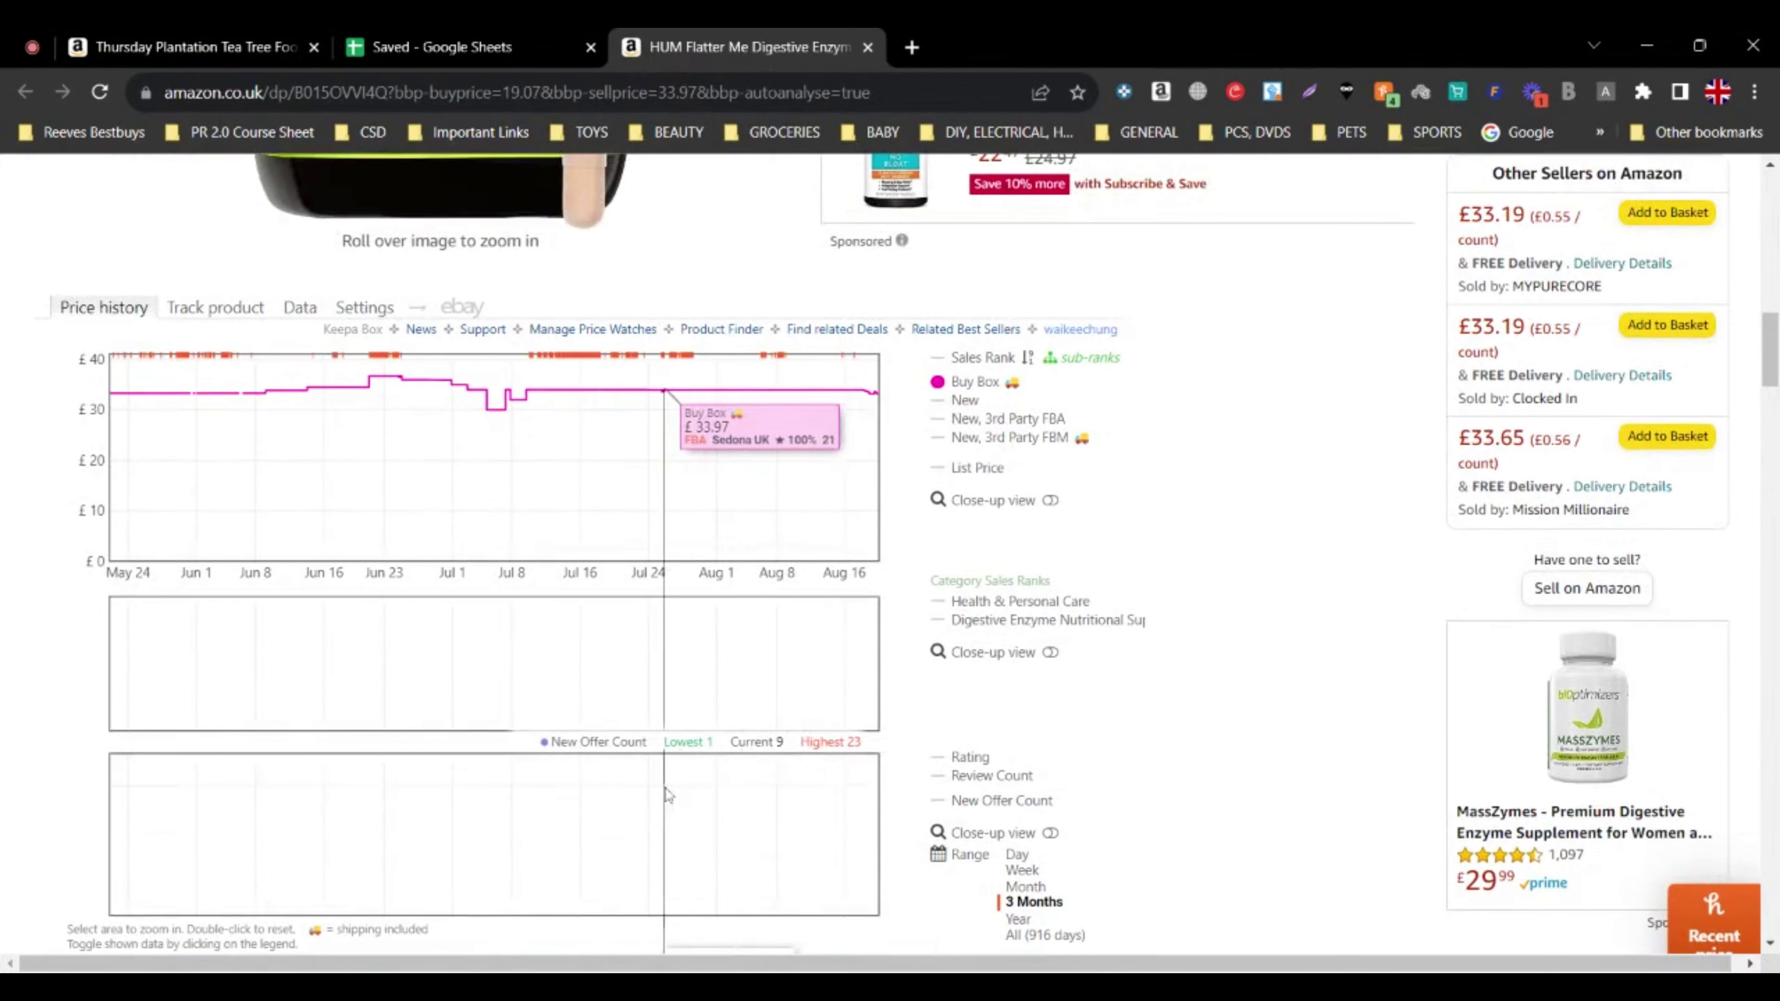
{"action": "scroll", "coordinate": [665, 796], "scroll_direction": "up", "scroll_amount": 2}
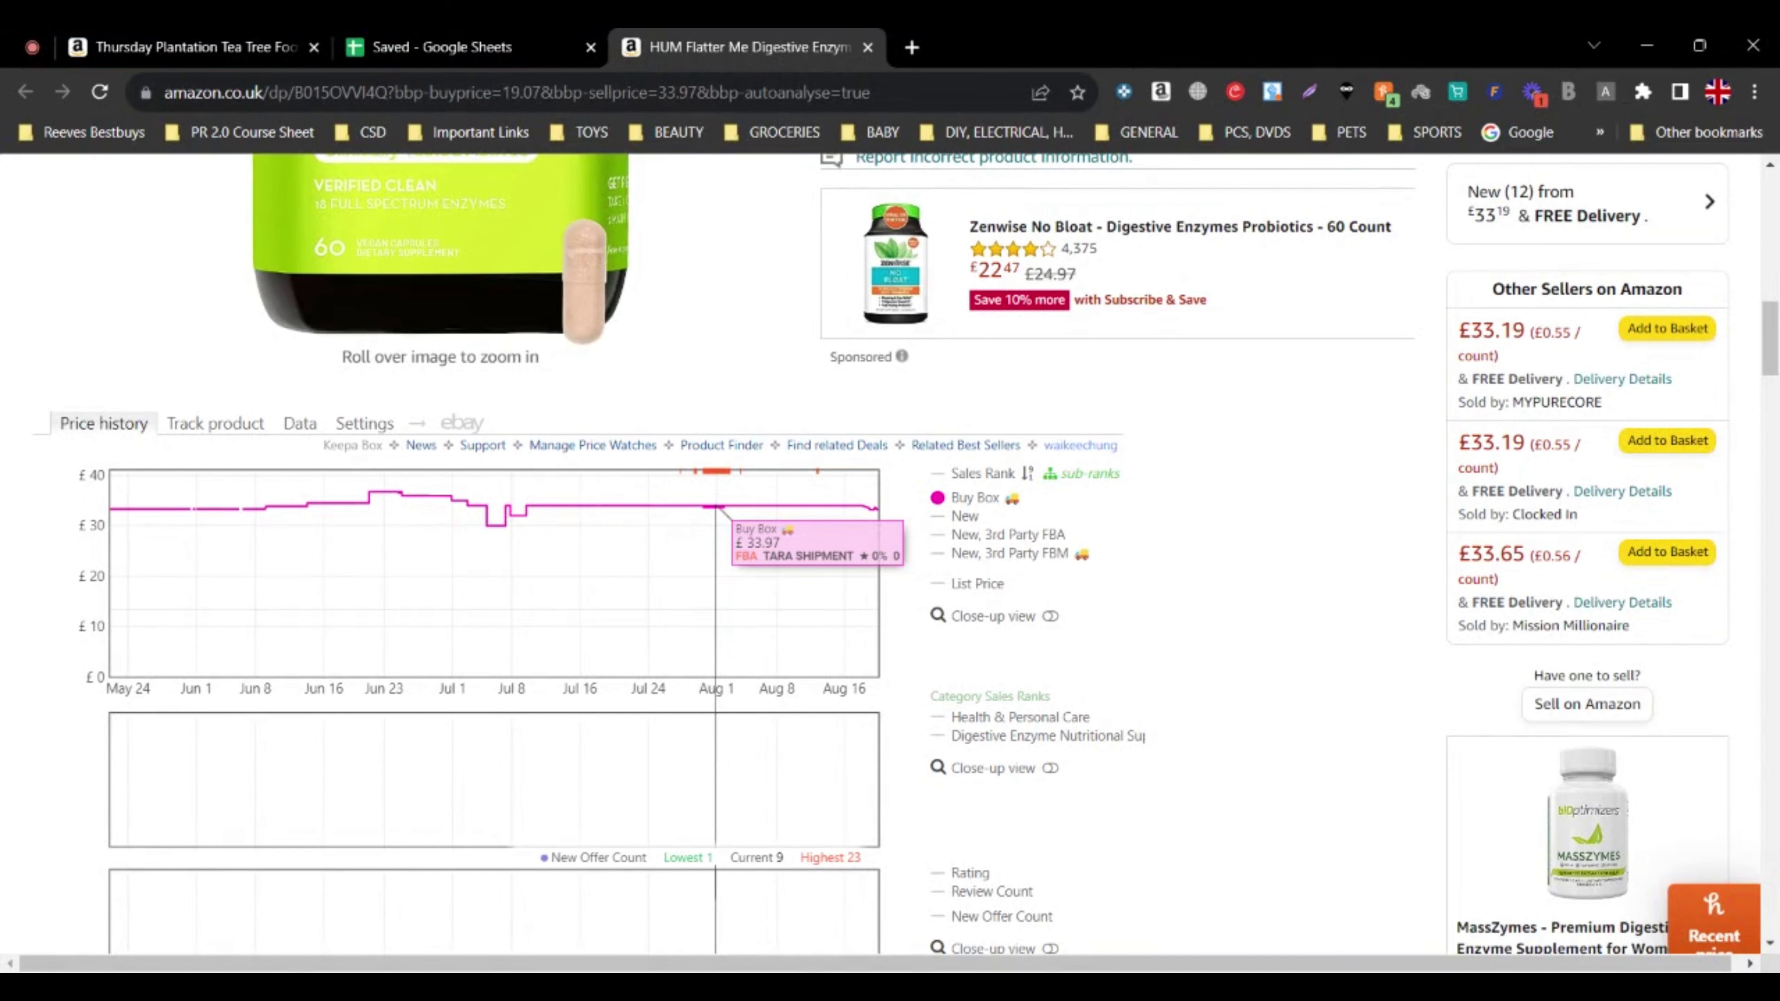
- Show the New, 3rd Party FBM, New, 3rd Party FBA, New and Sales Rank lines in the price chart again
{"action": "scroll", "coordinate": [720, 473], "scroll_direction": "down", "scroll_amount": 2}
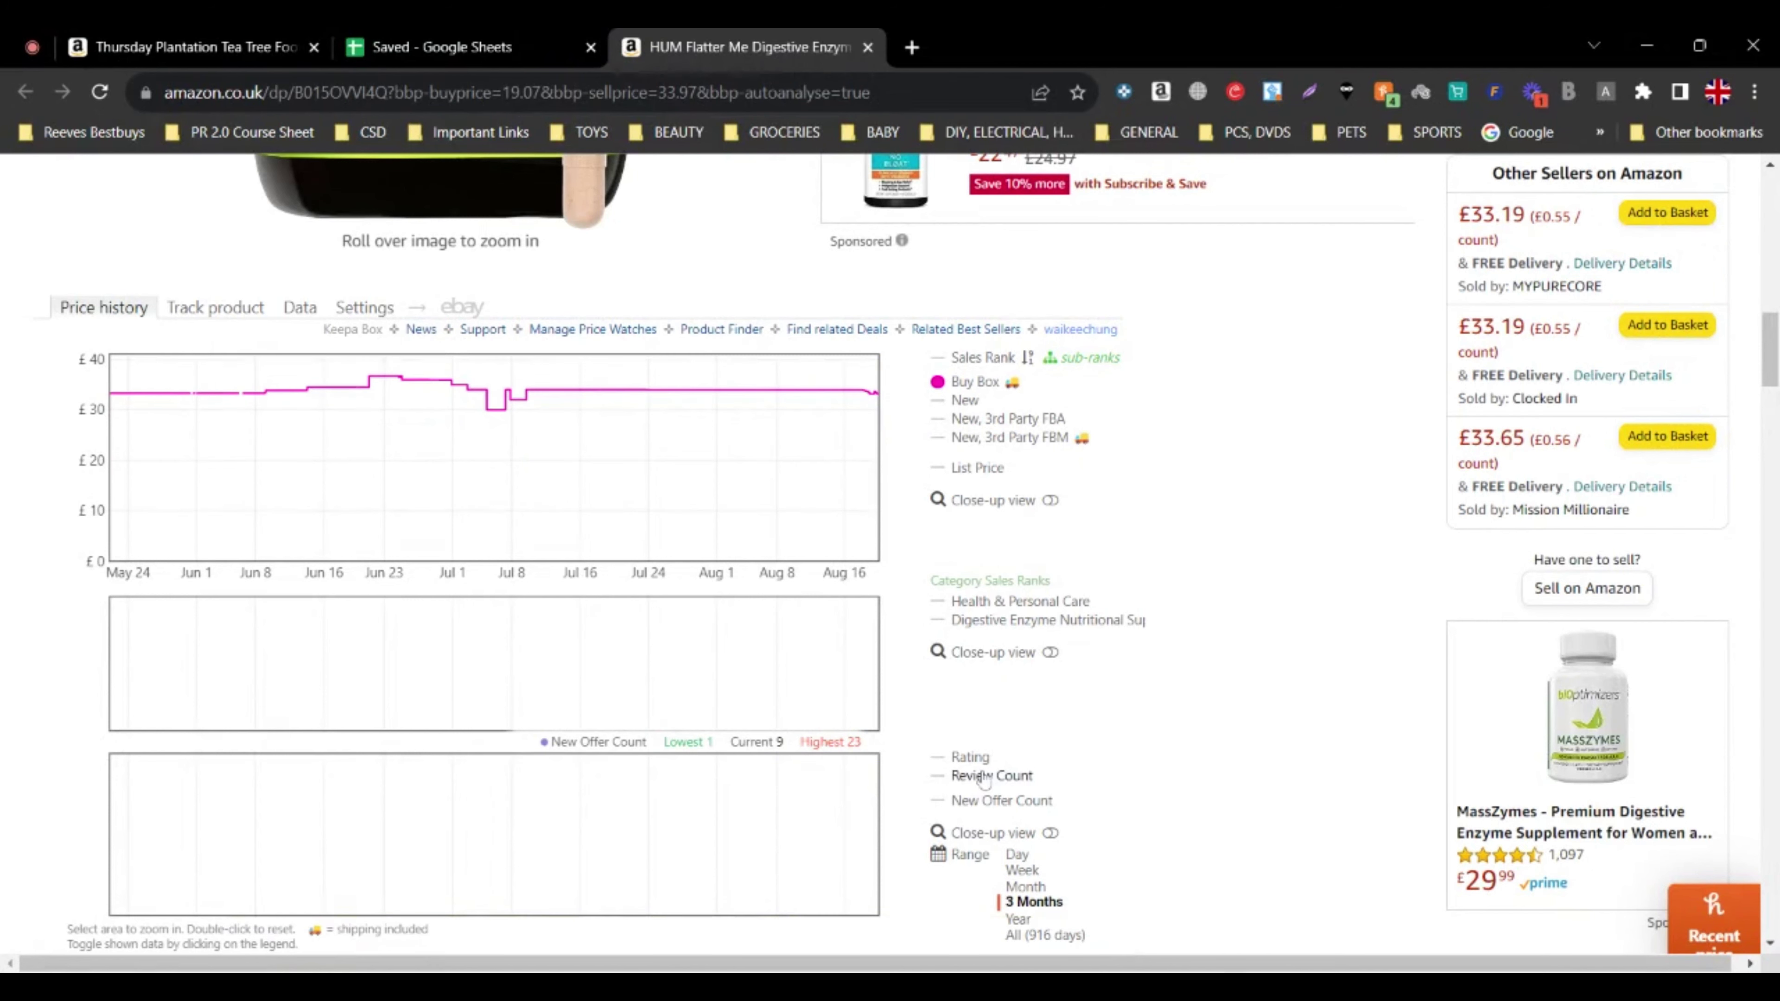
{"action": "left_click", "coordinate": [955, 438]}
{"action": "left_click", "coordinate": [951, 419]}
{"action": "left_click", "coordinate": [962, 400]}
{"action": "left_click", "coordinate": [978, 358]}
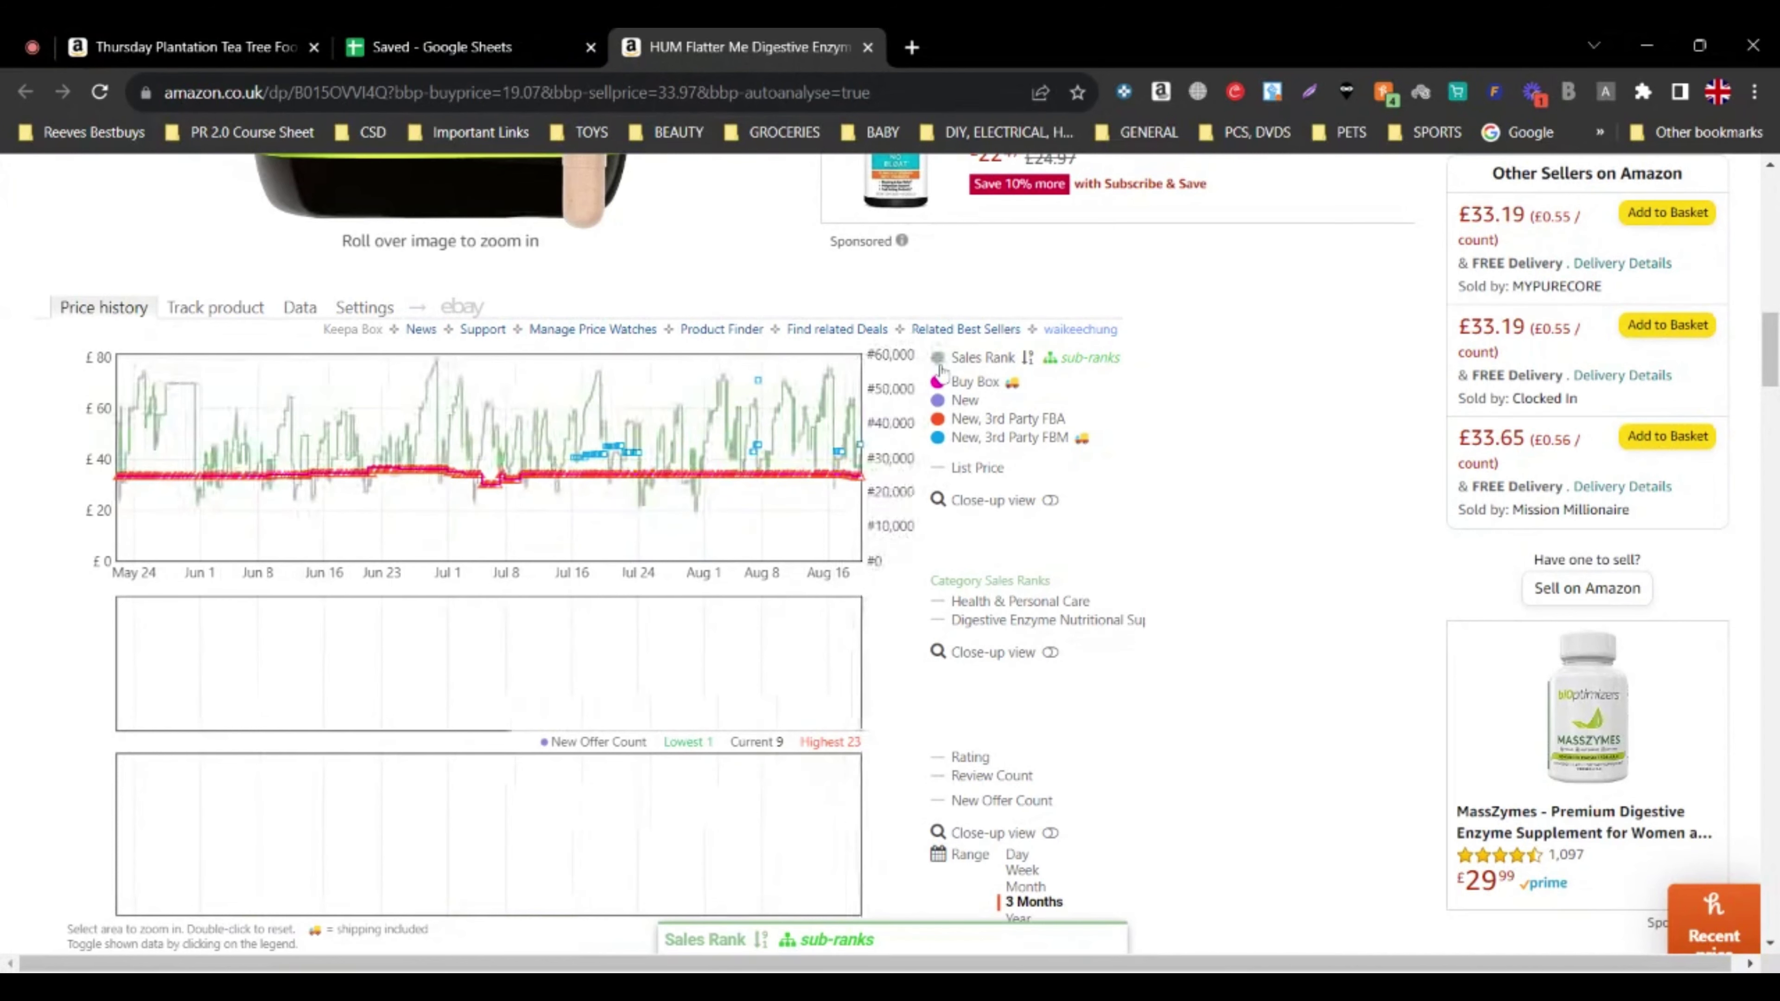
- Show both category sales rank lines and New Offer Count again, leaving Rating and Review Count hidden
{"action": "left_click", "coordinate": [943, 619]}
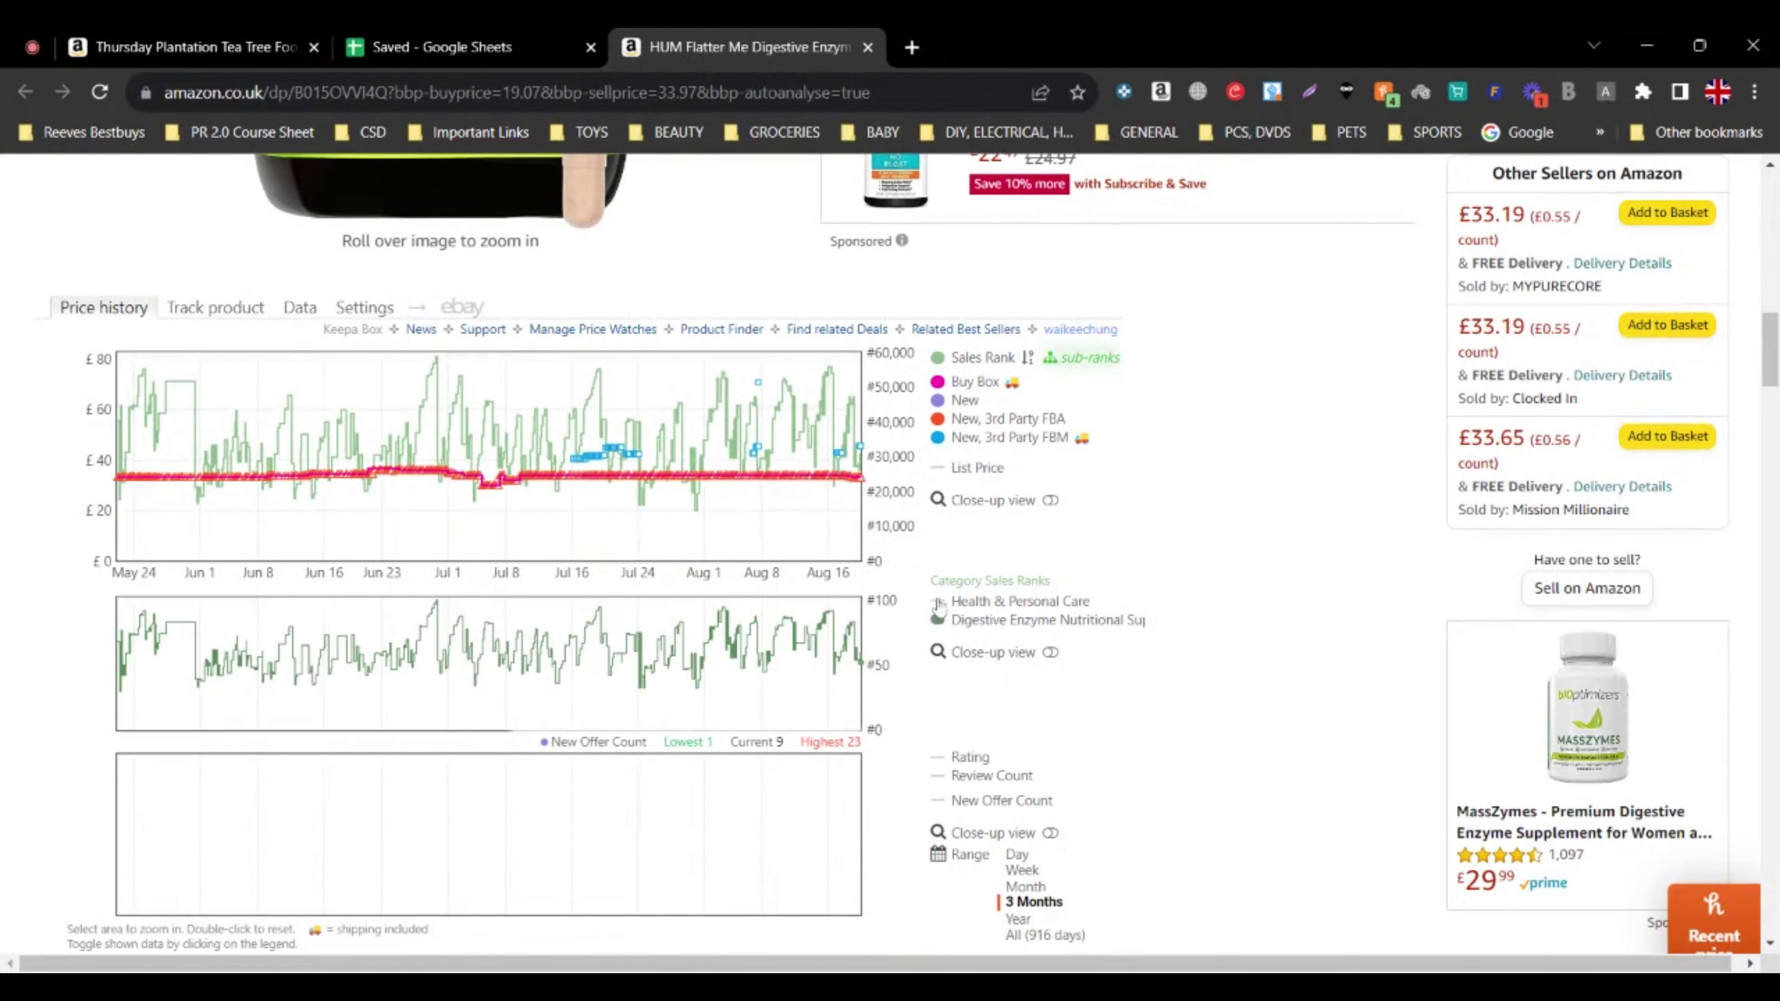
{"action": "scroll", "coordinate": [961, 687], "scroll_direction": "down", "scroll_amount": 2}
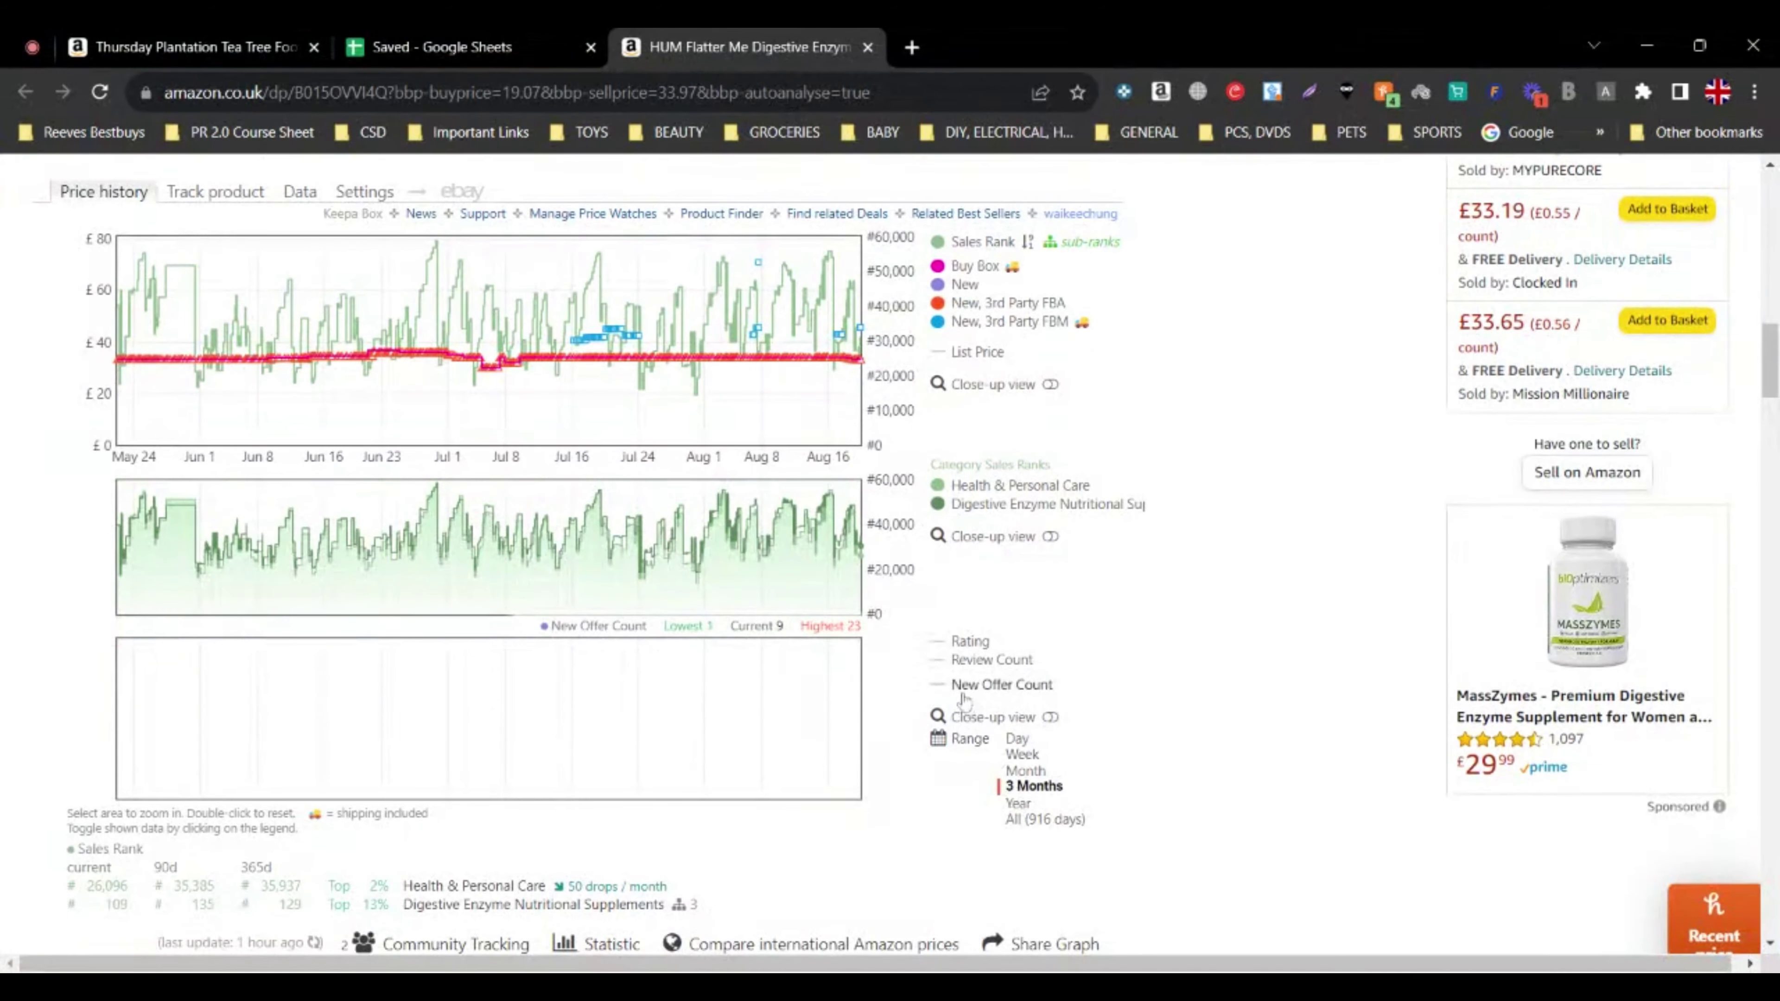
{"action": "left_click", "coordinate": [943, 667]}
{"action": "left_click", "coordinate": [942, 663]}
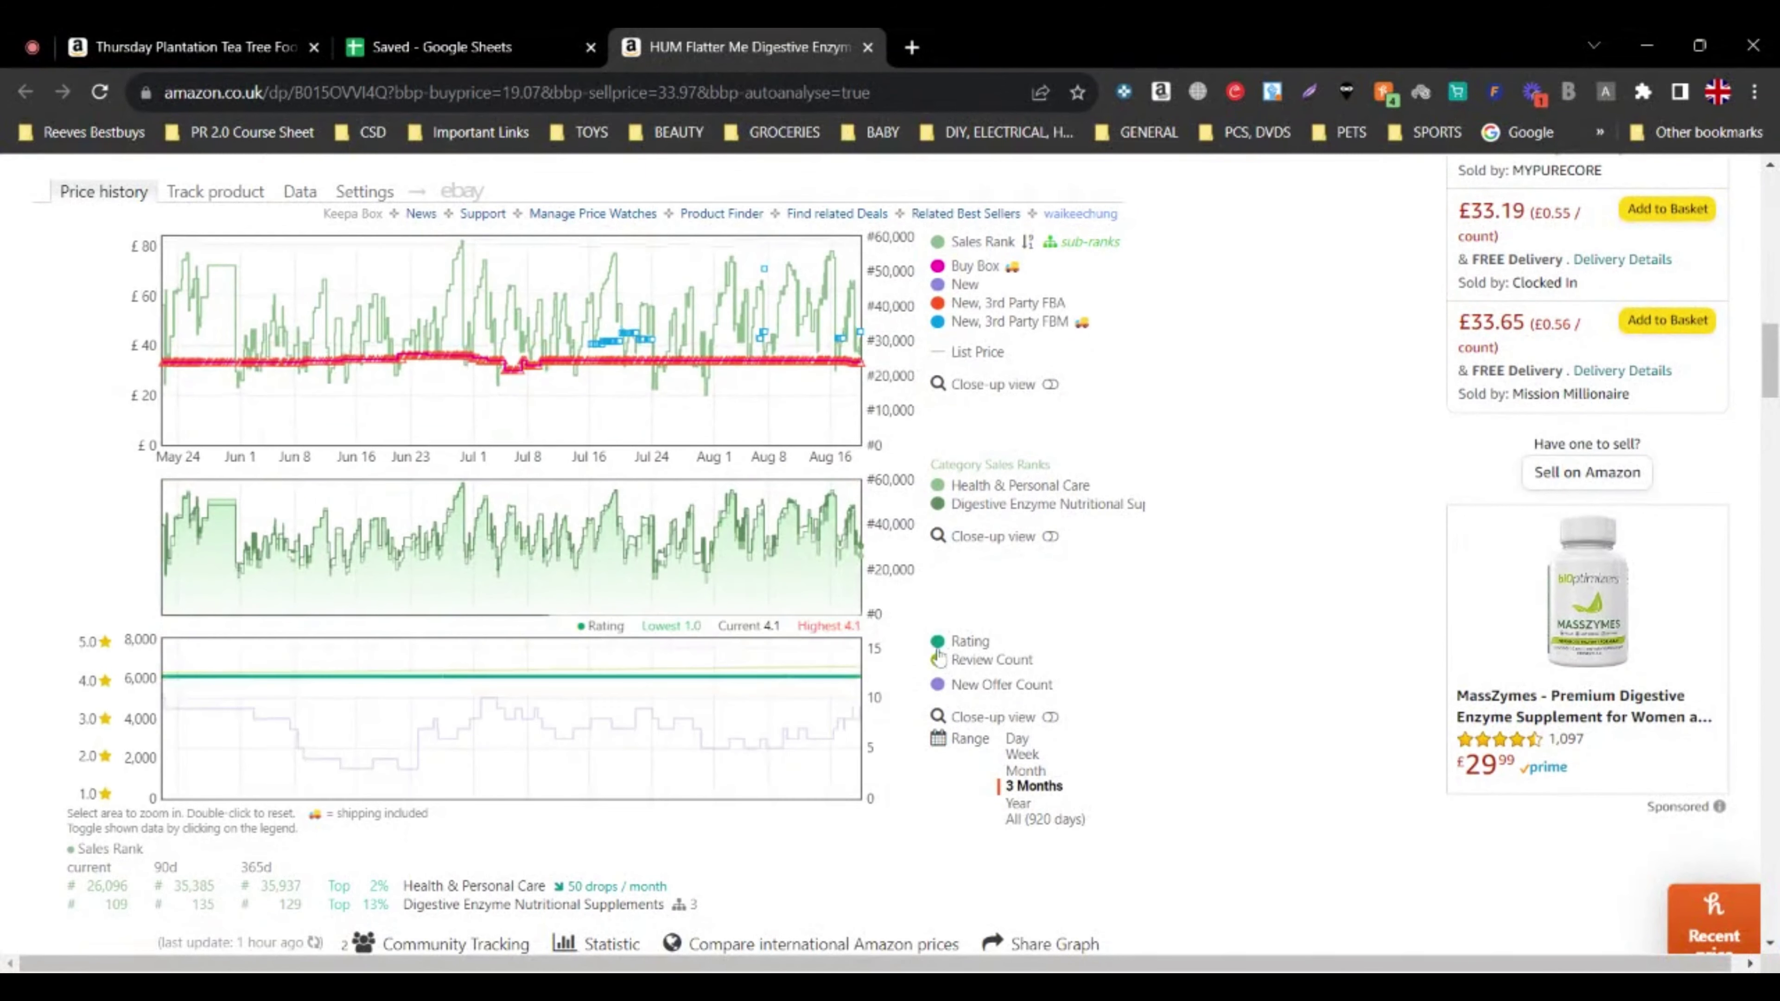
{"action": "left_click", "coordinate": [939, 663]}
{"action": "scroll", "coordinate": [1007, 672], "scroll_direction": "up", "scroll_amount": 2}
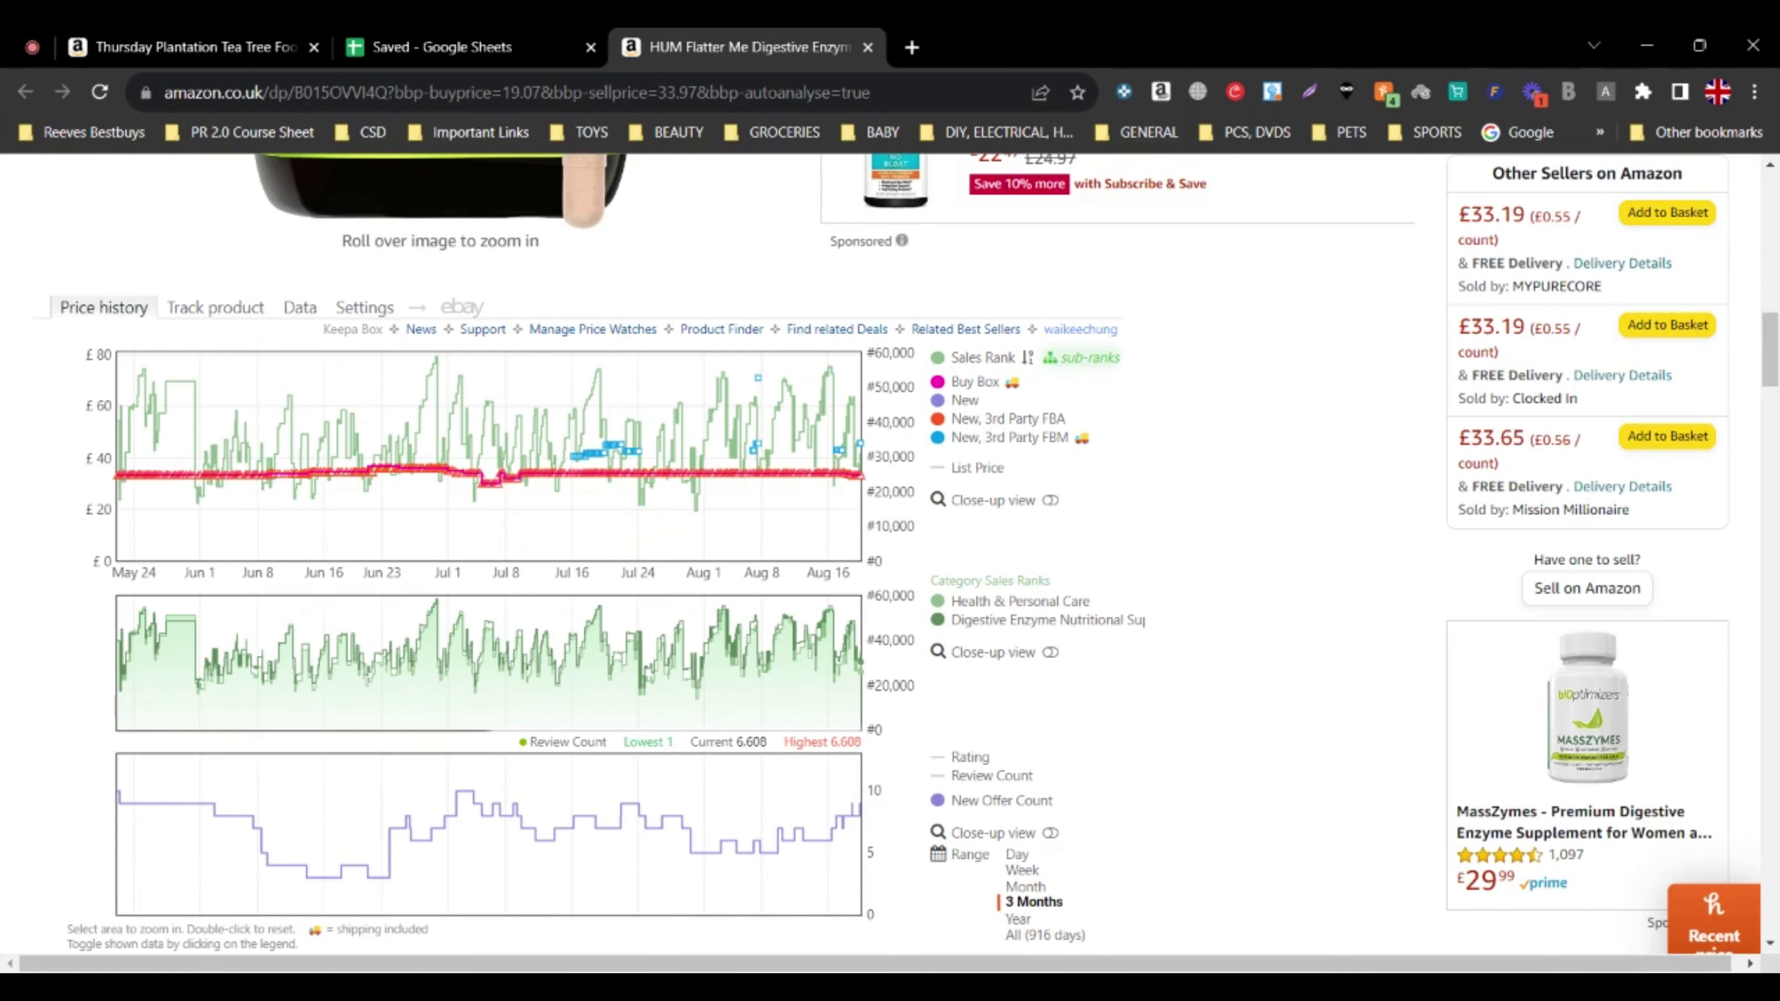
- Open Keepa's product details data for the HUM enzymes and look over the details and averages
{"action": "scroll", "coordinate": [290, 534], "scroll_direction": "up", "scroll_amount": 2}
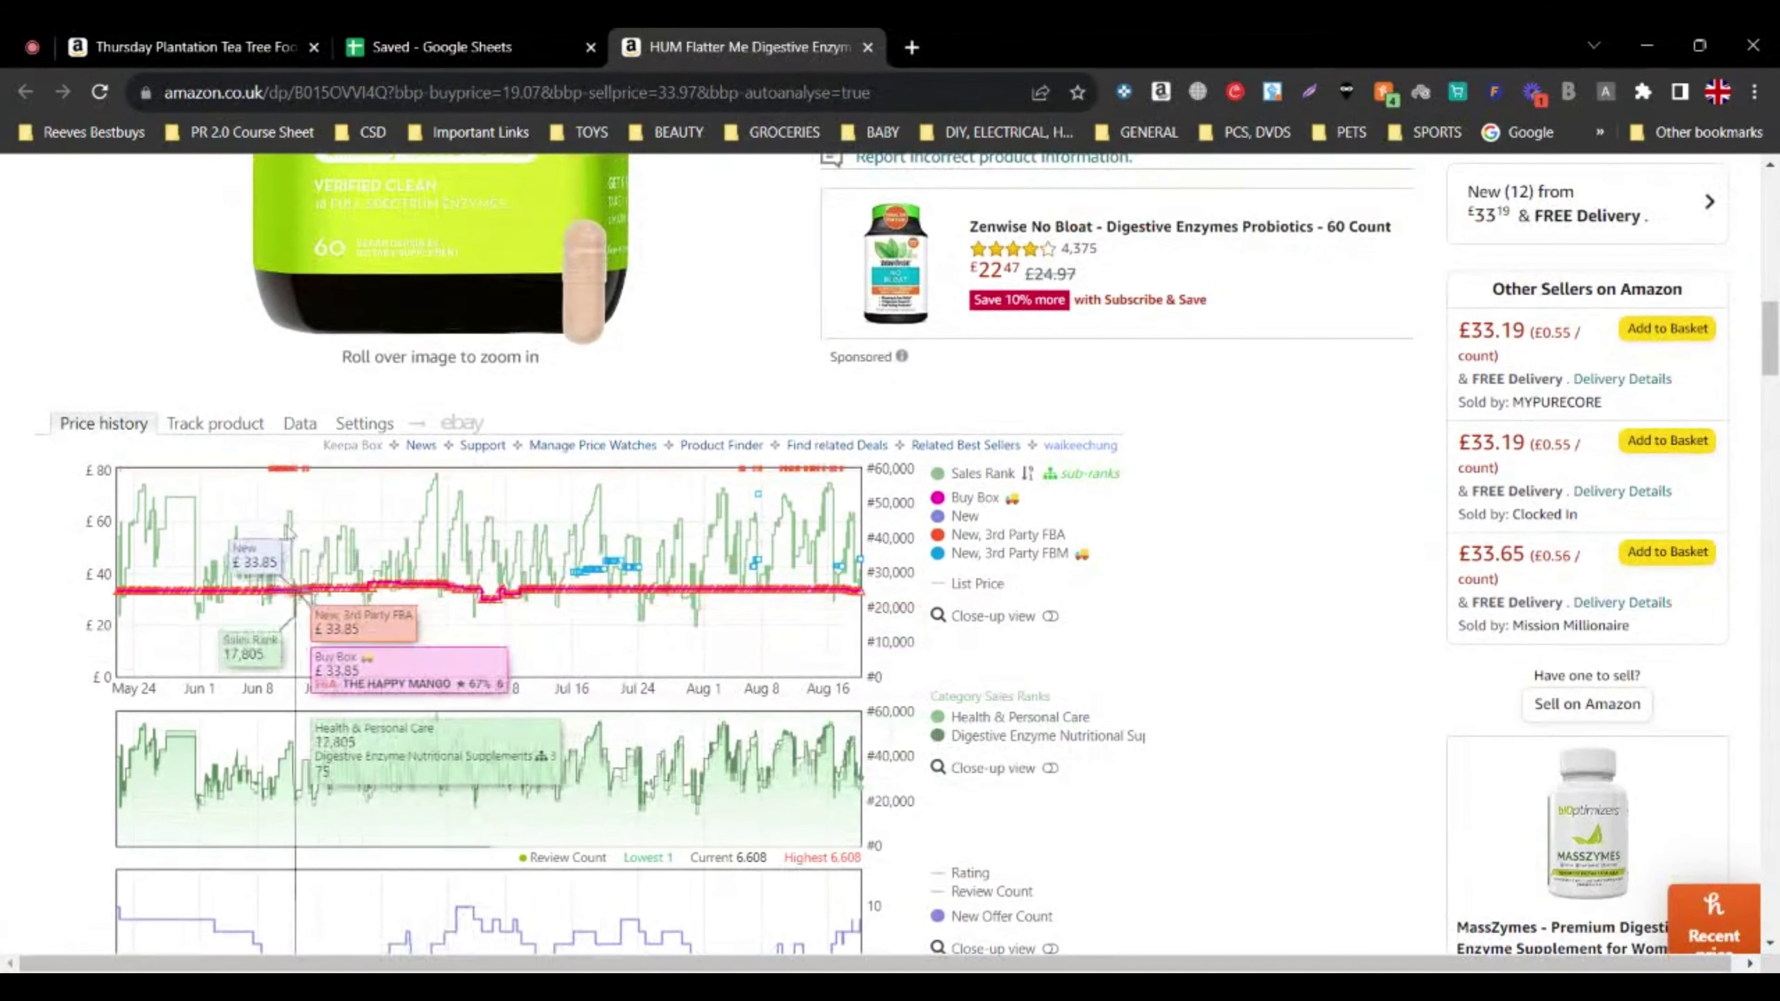
{"action": "left_click", "coordinate": [300, 423]}
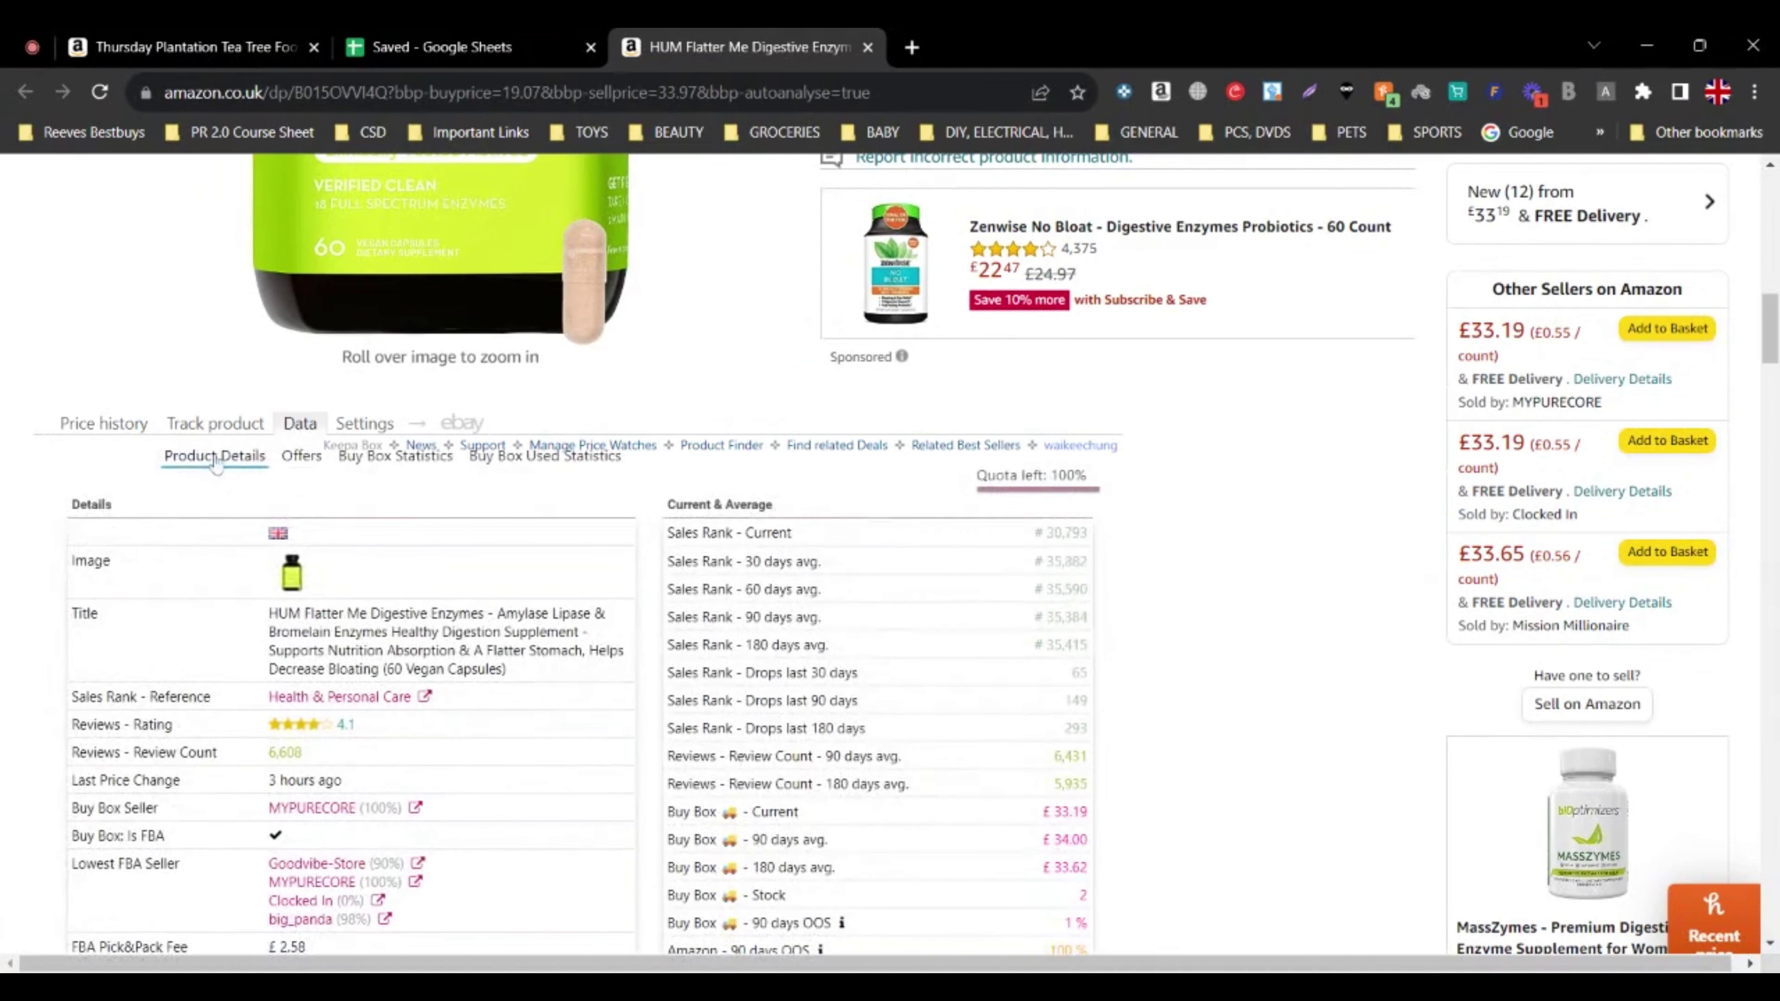
{"action": "scroll", "coordinate": [217, 467], "scroll_direction": "down", "scroll_amount": 3}
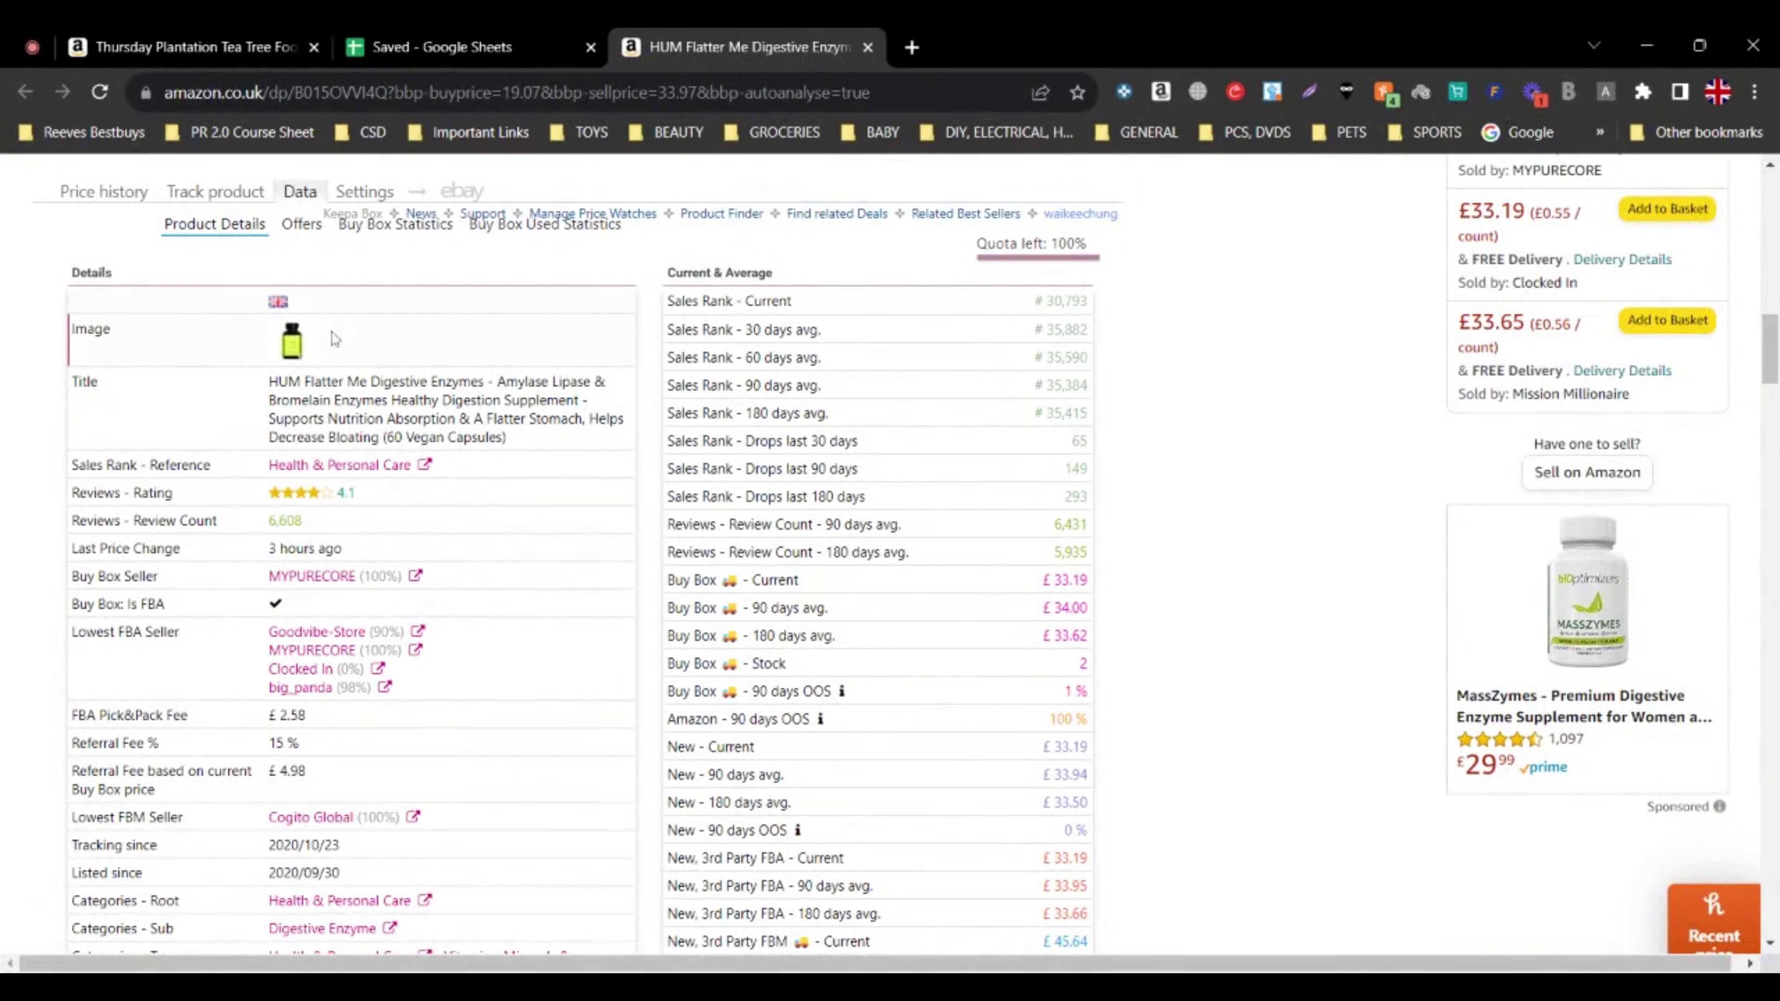
{"action": "scroll", "coordinate": [359, 371], "scroll_direction": "down", "scroll_amount": 2}
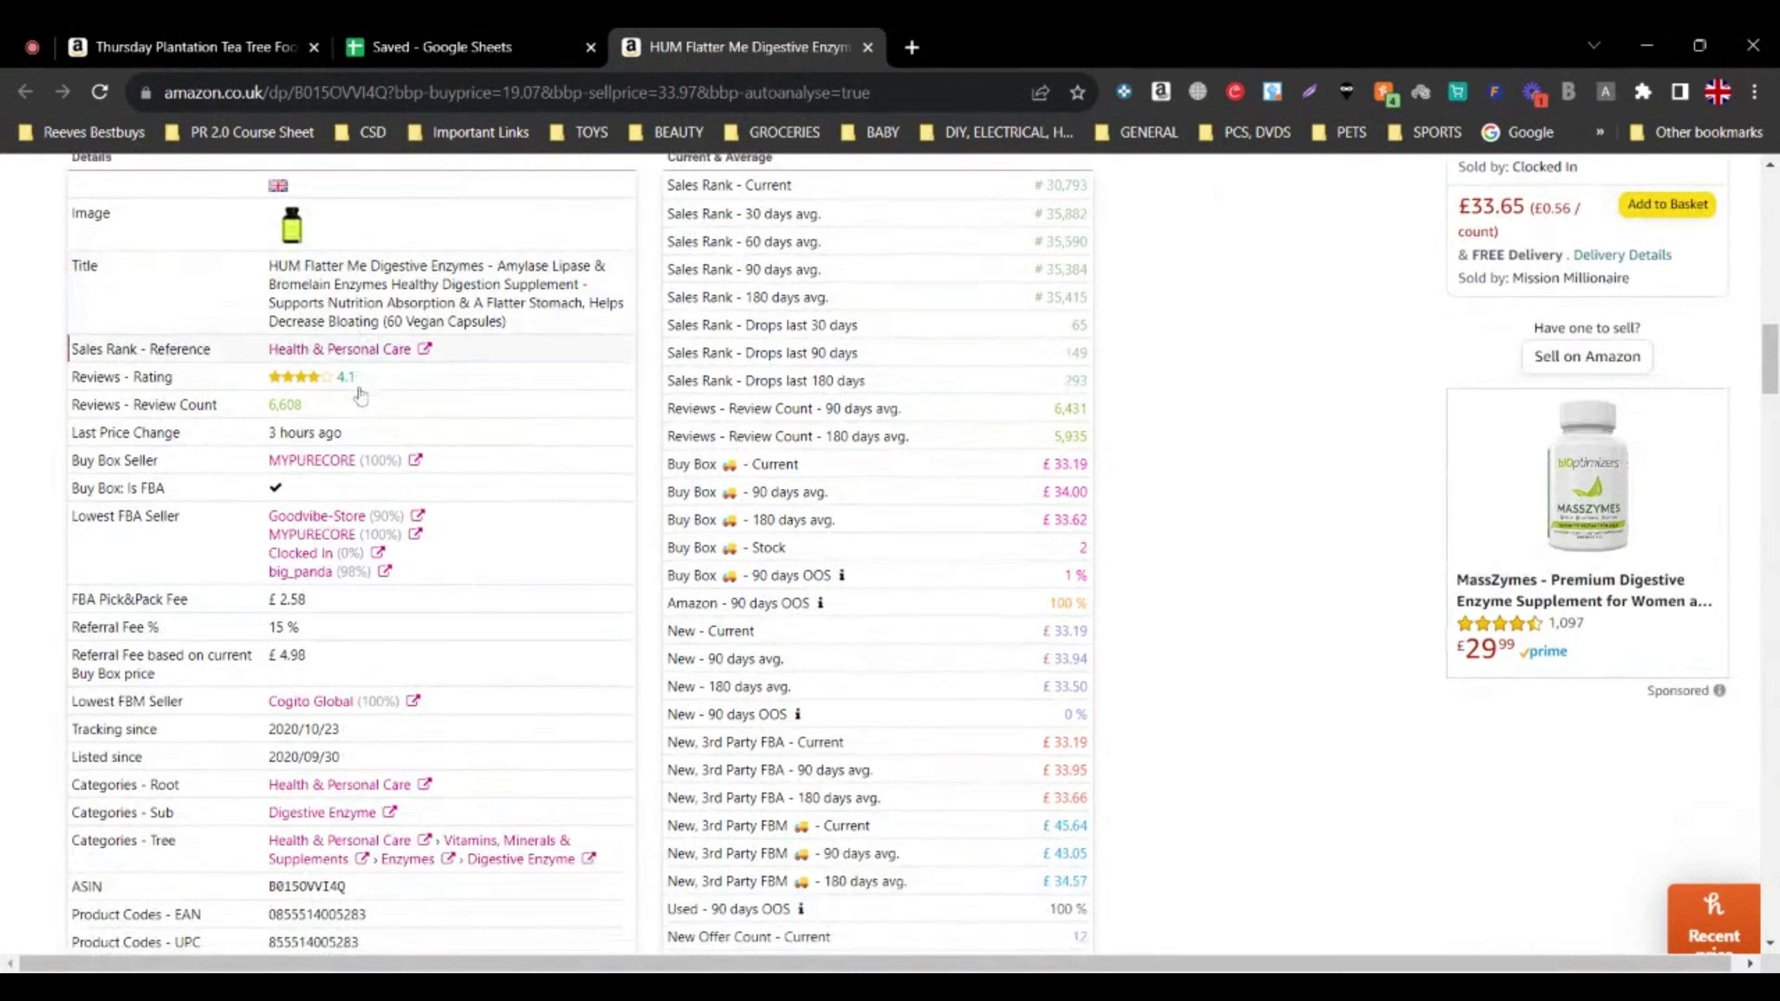
{"action": "scroll", "coordinate": [365, 491], "scroll_direction": "up", "scroll_amount": 2}
{"action": "scroll", "coordinate": [364, 491], "scroll_direction": "up", "scroll_amount": 2}
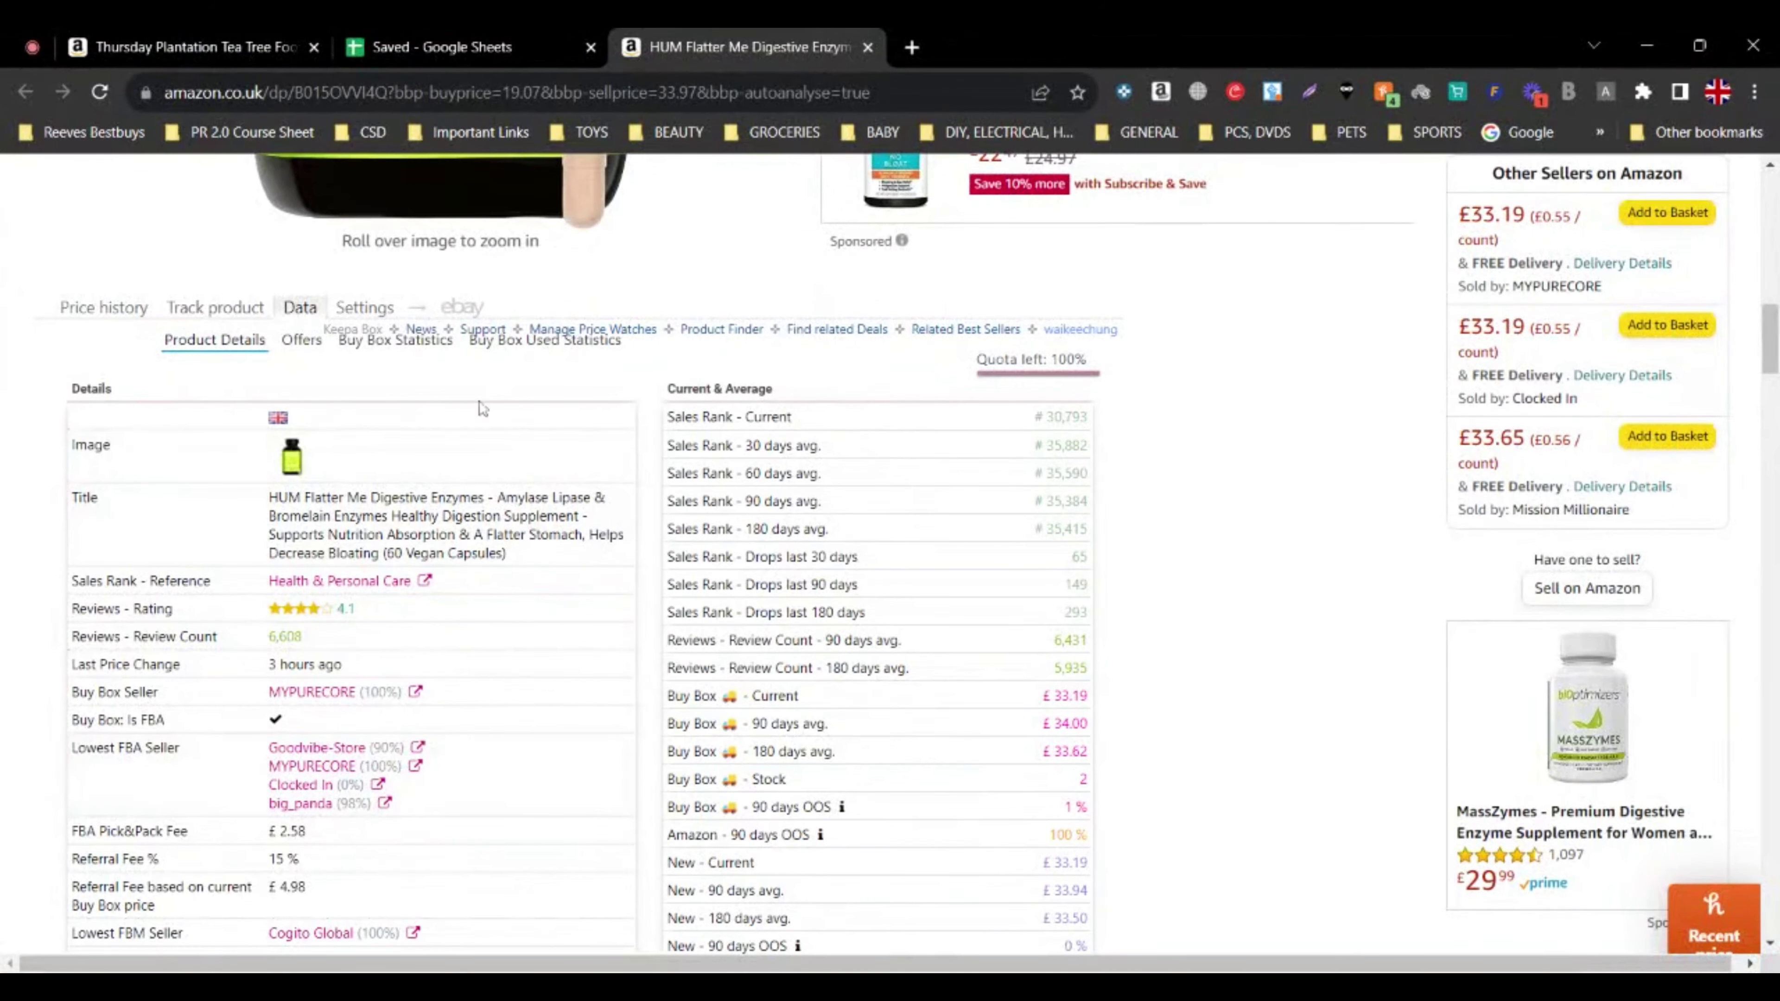
- Compare the current Buy Box price with its 90-day and 180-day averages in the Current & Average table
{"action": "scroll", "coordinate": [491, 448], "scroll_direction": "down", "scroll_amount": 2}
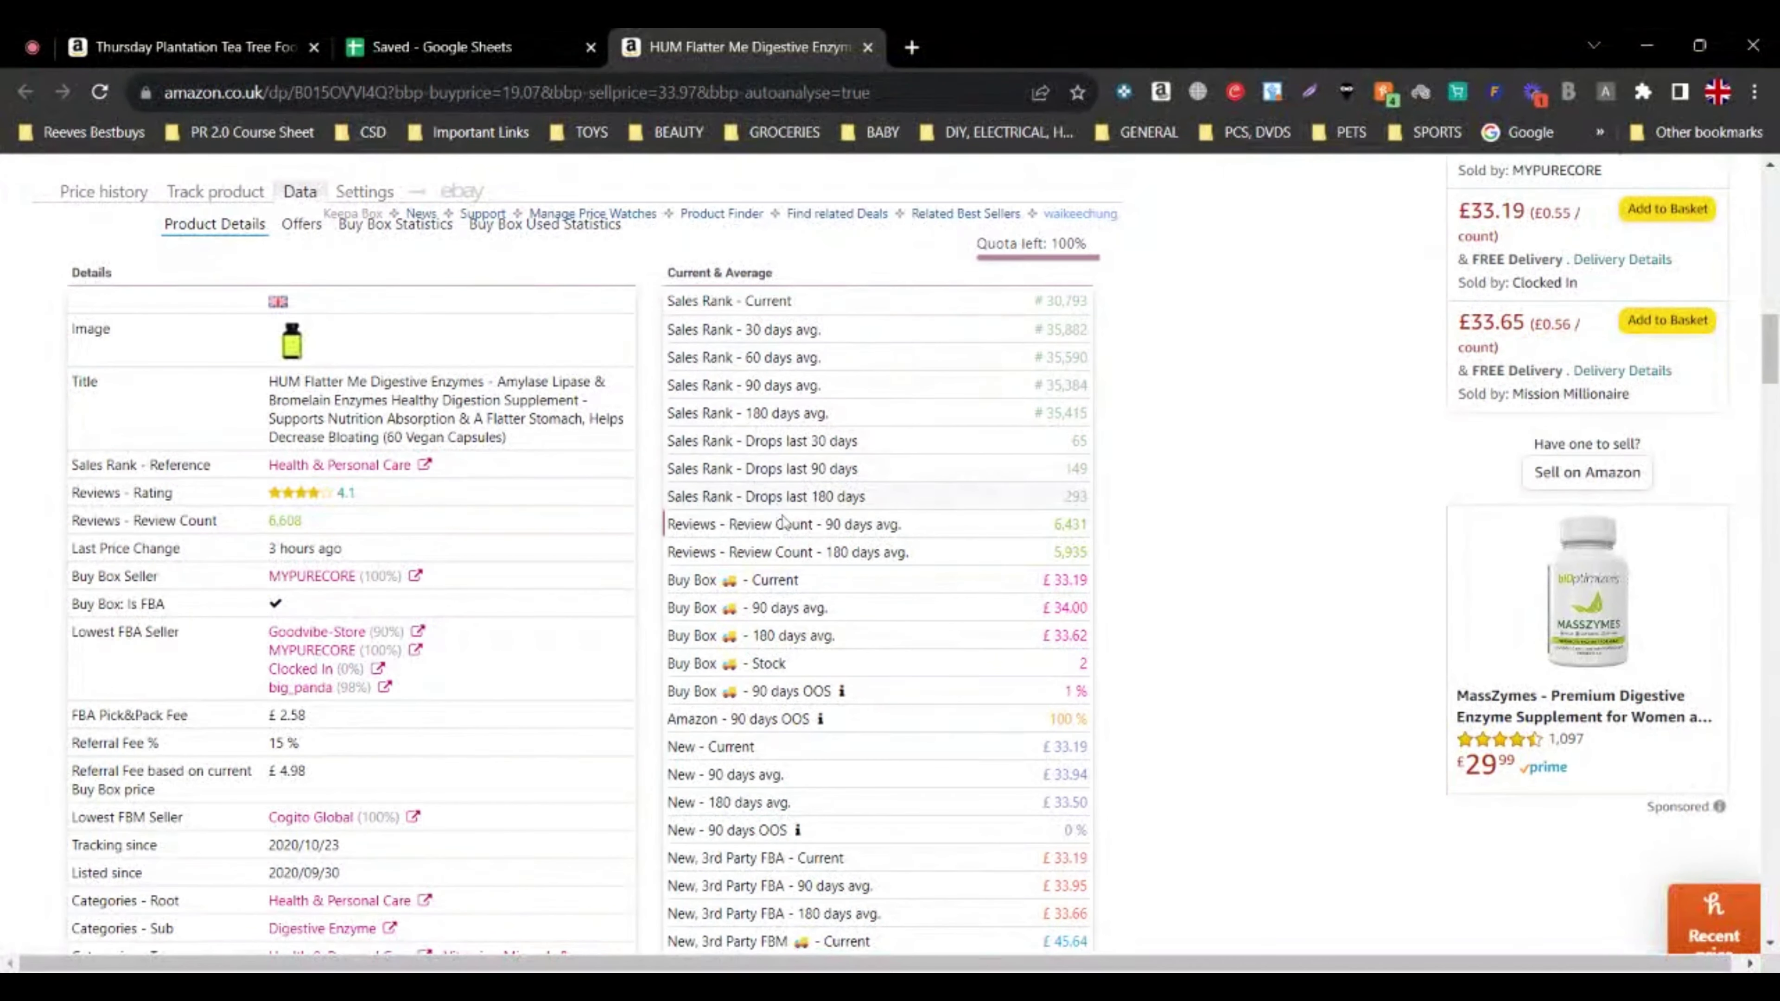
{"action": "left_click", "coordinate": [701, 586]}
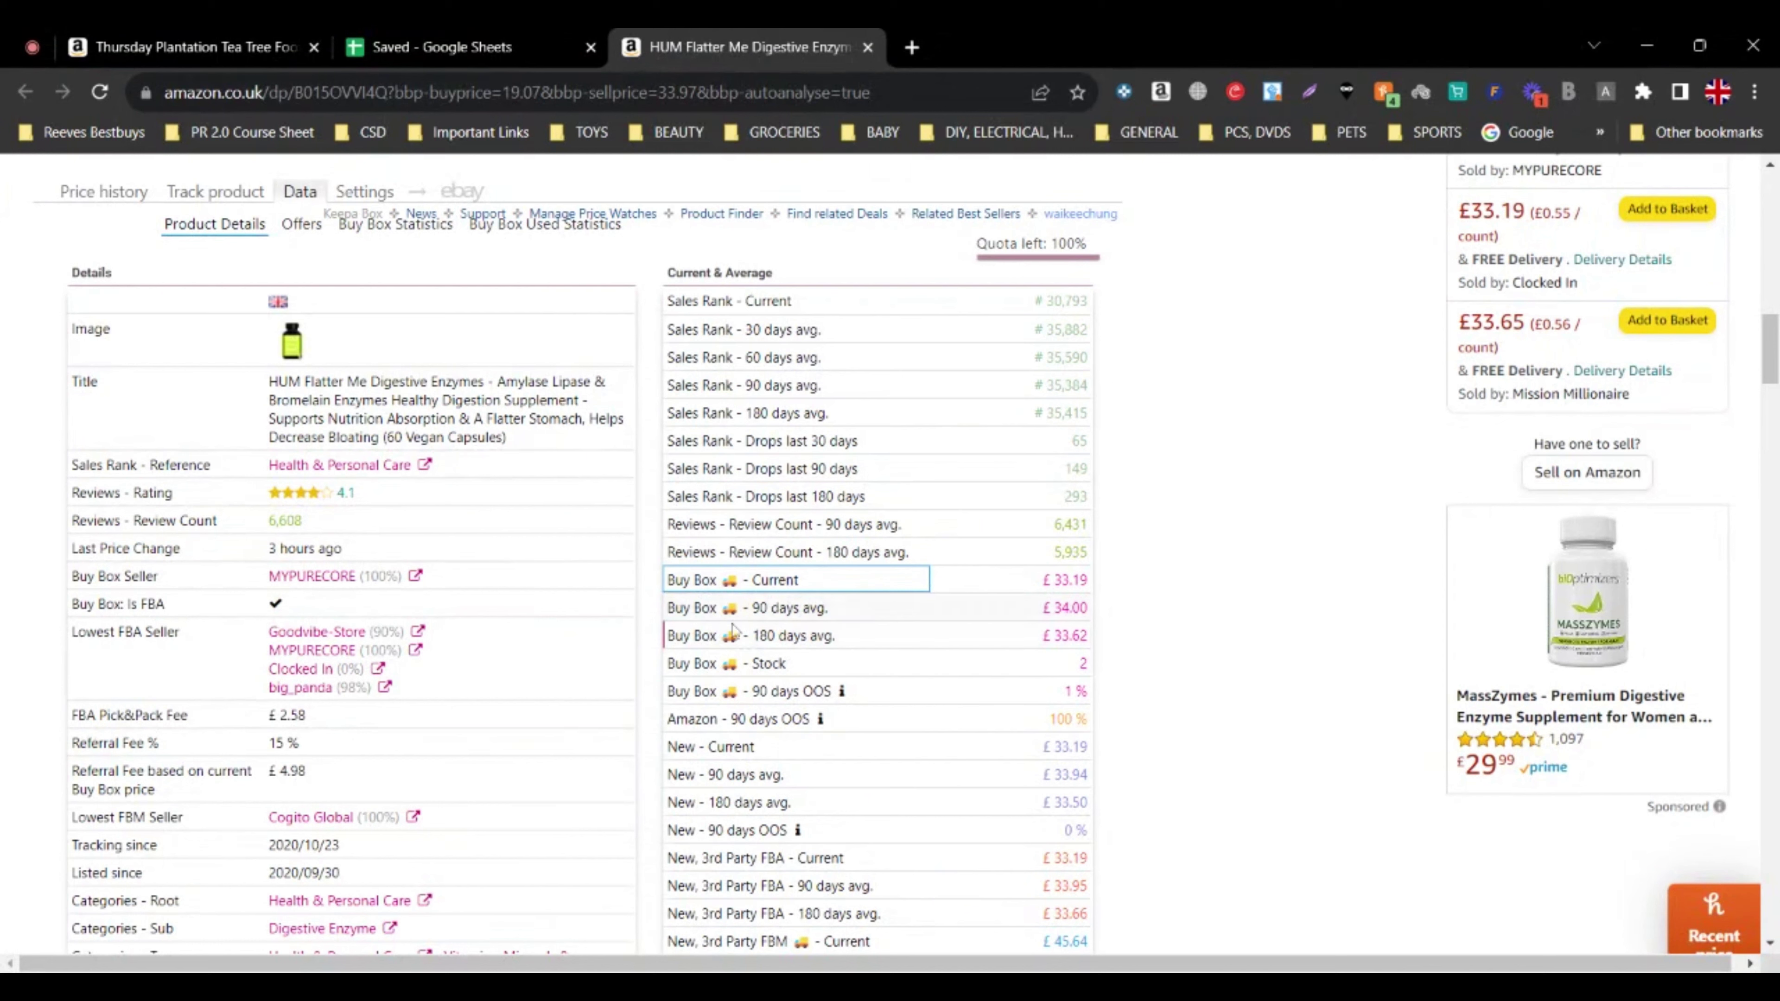
{"action": "left_click", "coordinate": [783, 645]}
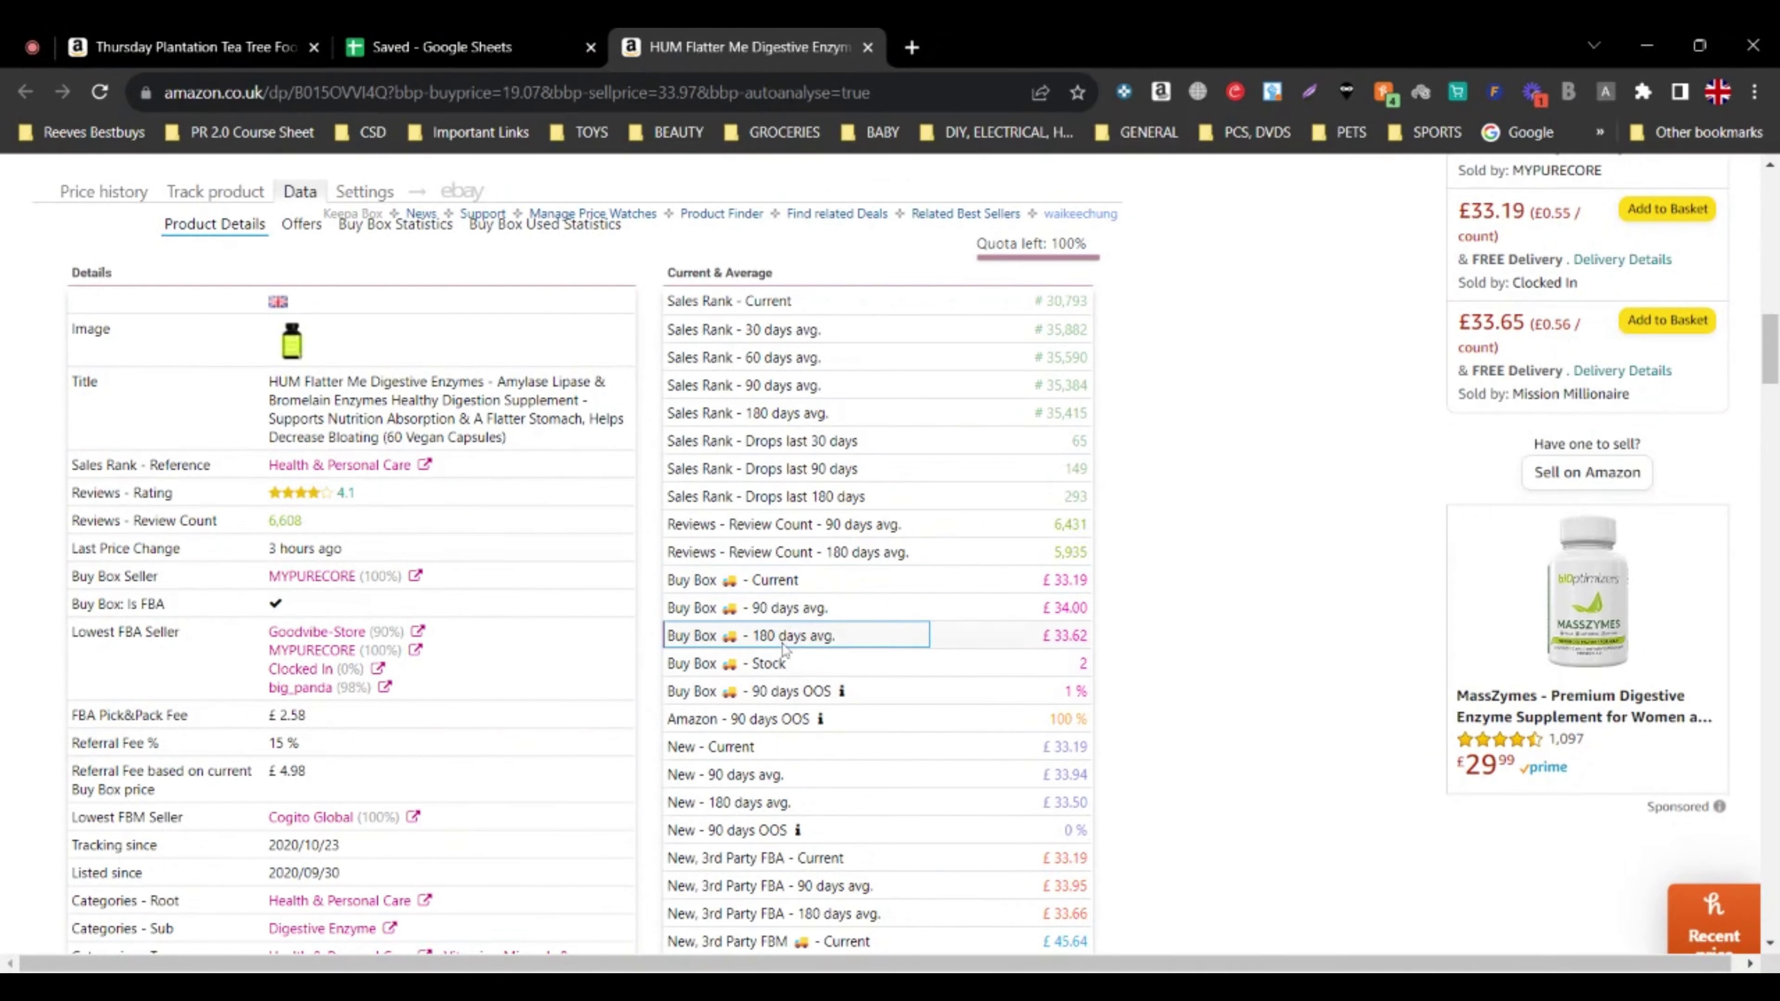
{"action": "left_click", "coordinate": [801, 612]}
{"action": "left_click", "coordinate": [802, 586]}
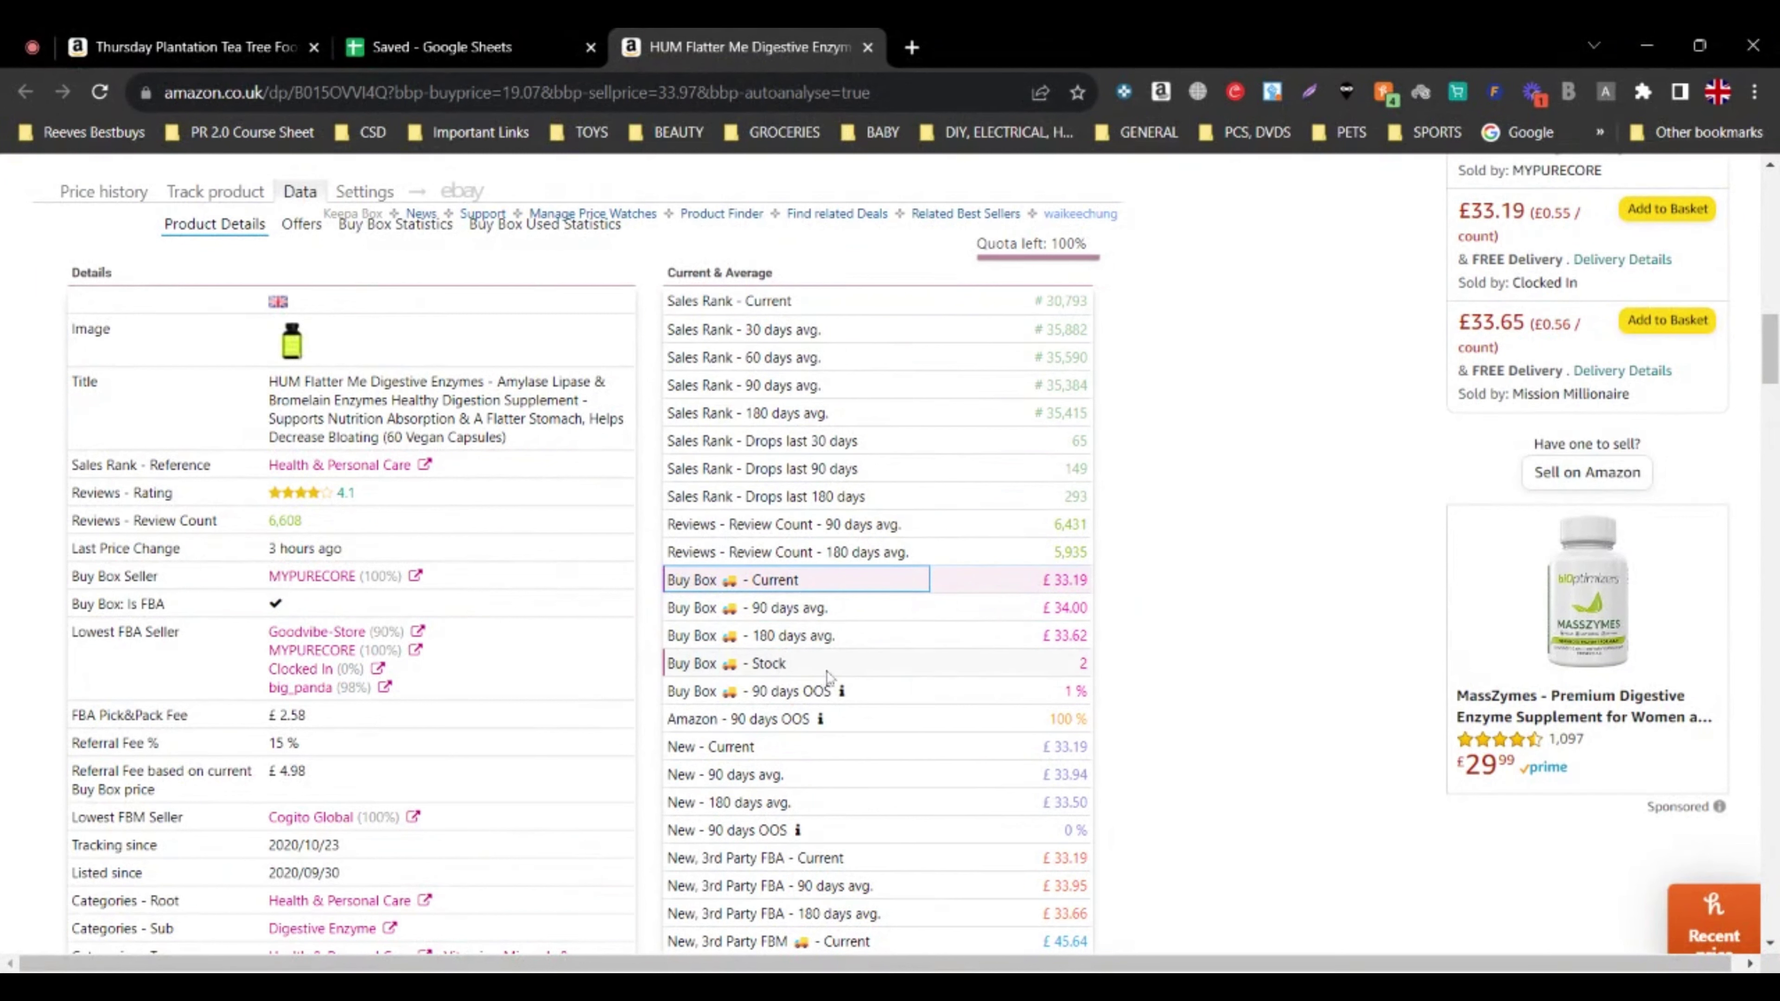
{"action": "left_click", "coordinate": [811, 640]}
{"action": "left_click", "coordinate": [800, 609]}
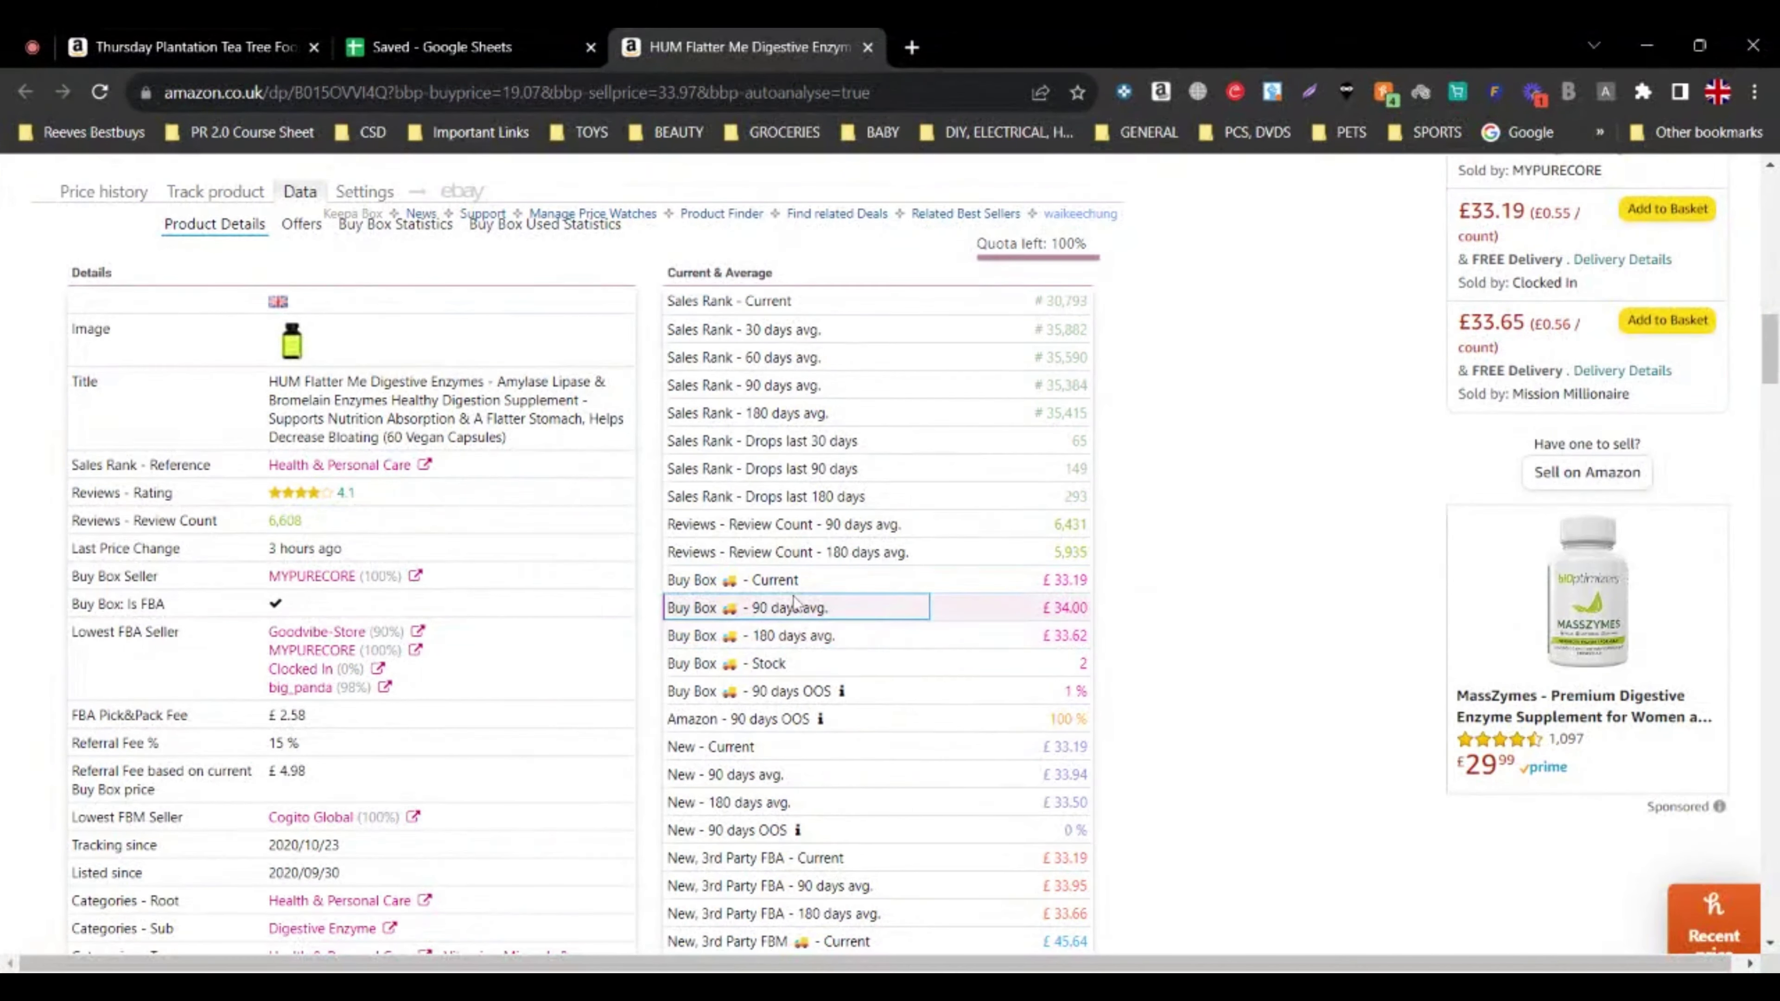
{"action": "left_click", "coordinate": [808, 588]}
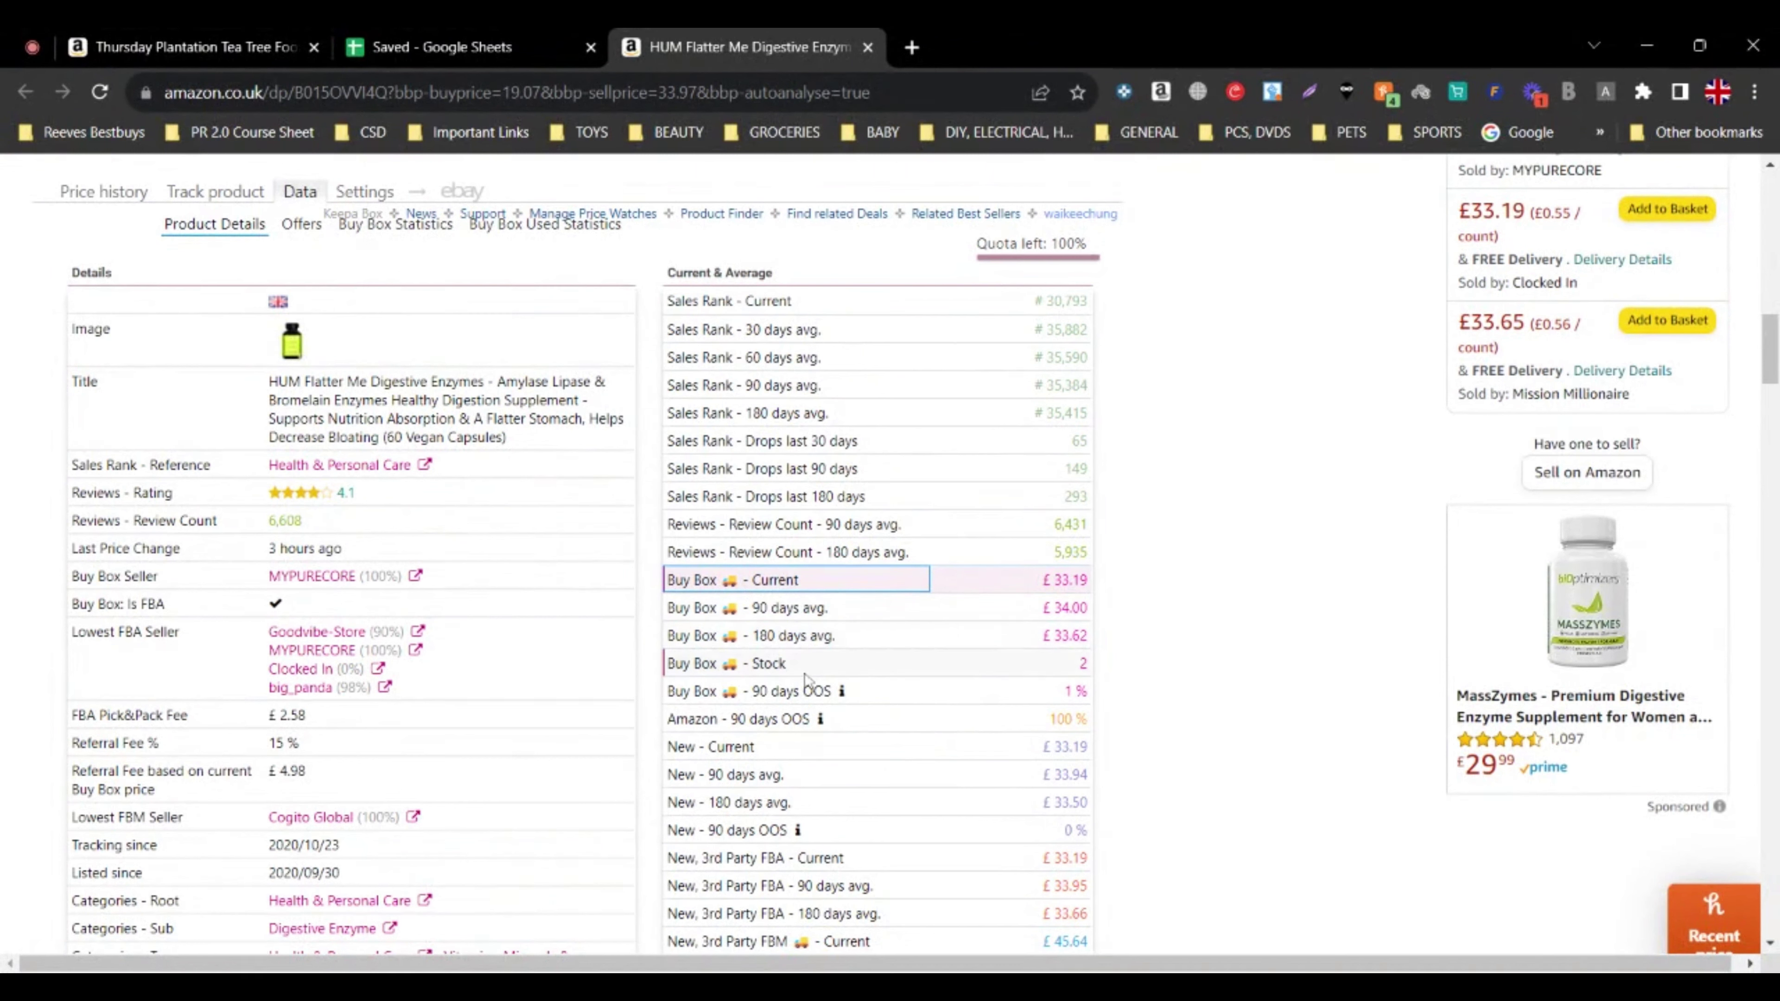
{"action": "left_click", "coordinate": [819, 645]}
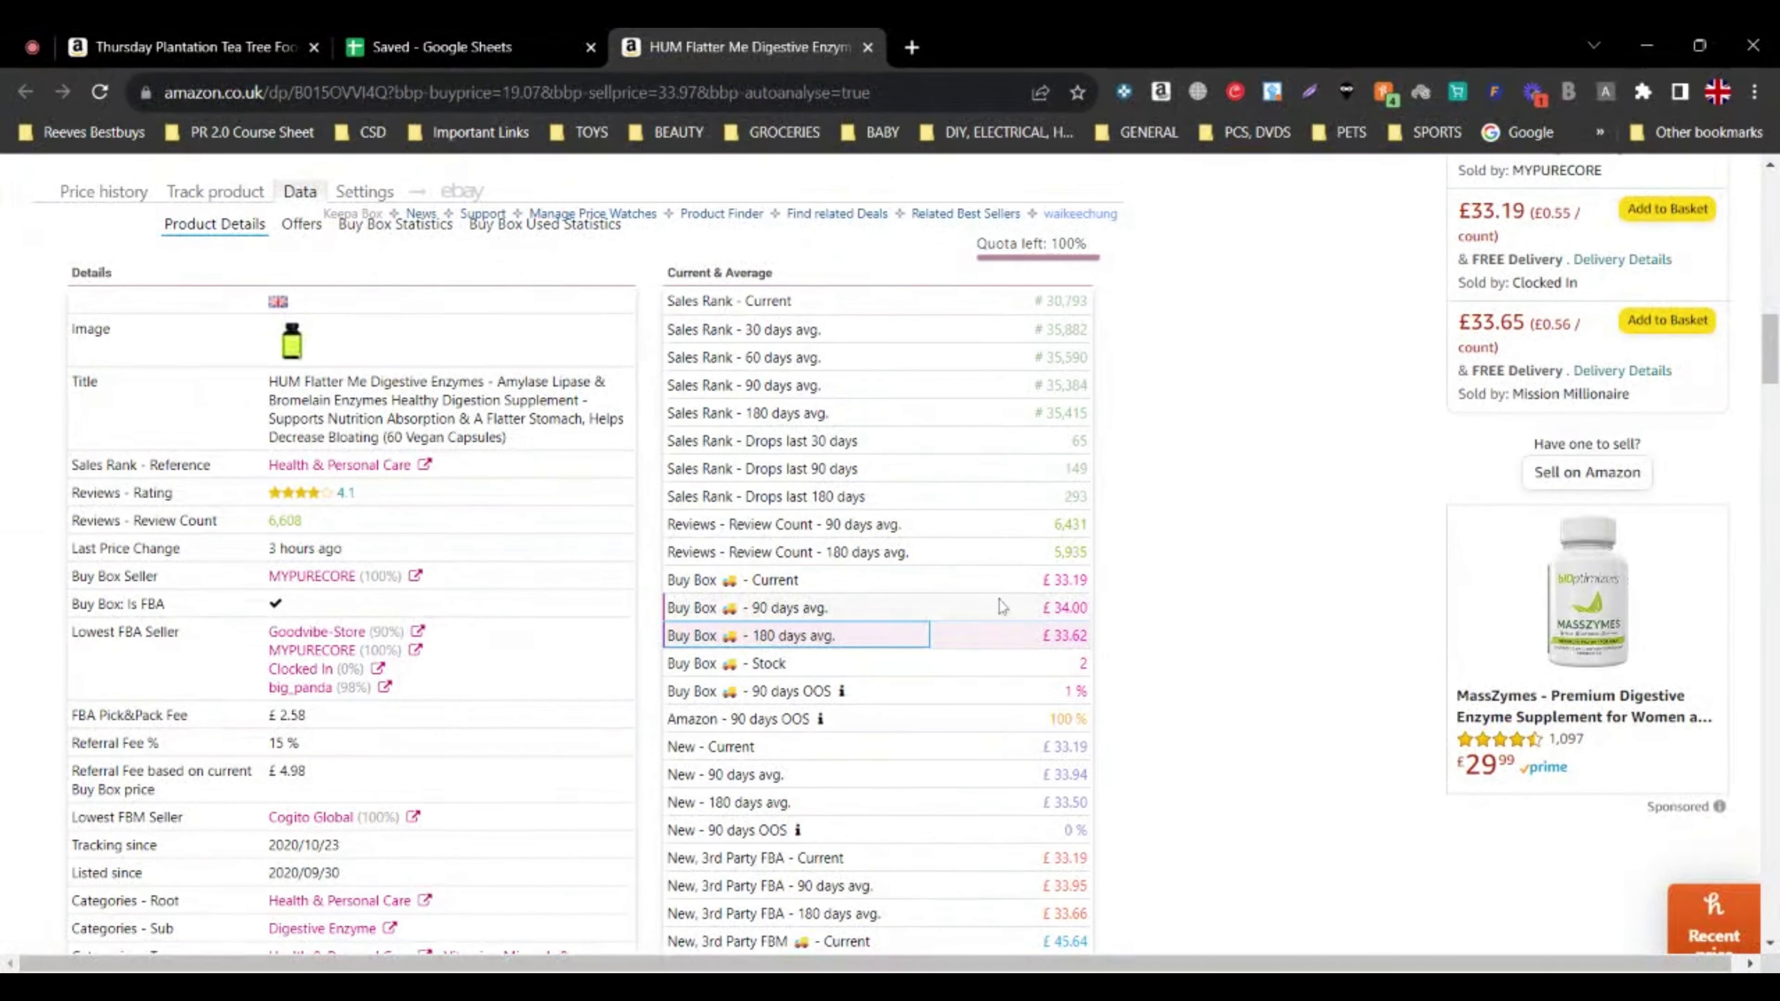
{"action": "left_click", "coordinate": [940, 610]}
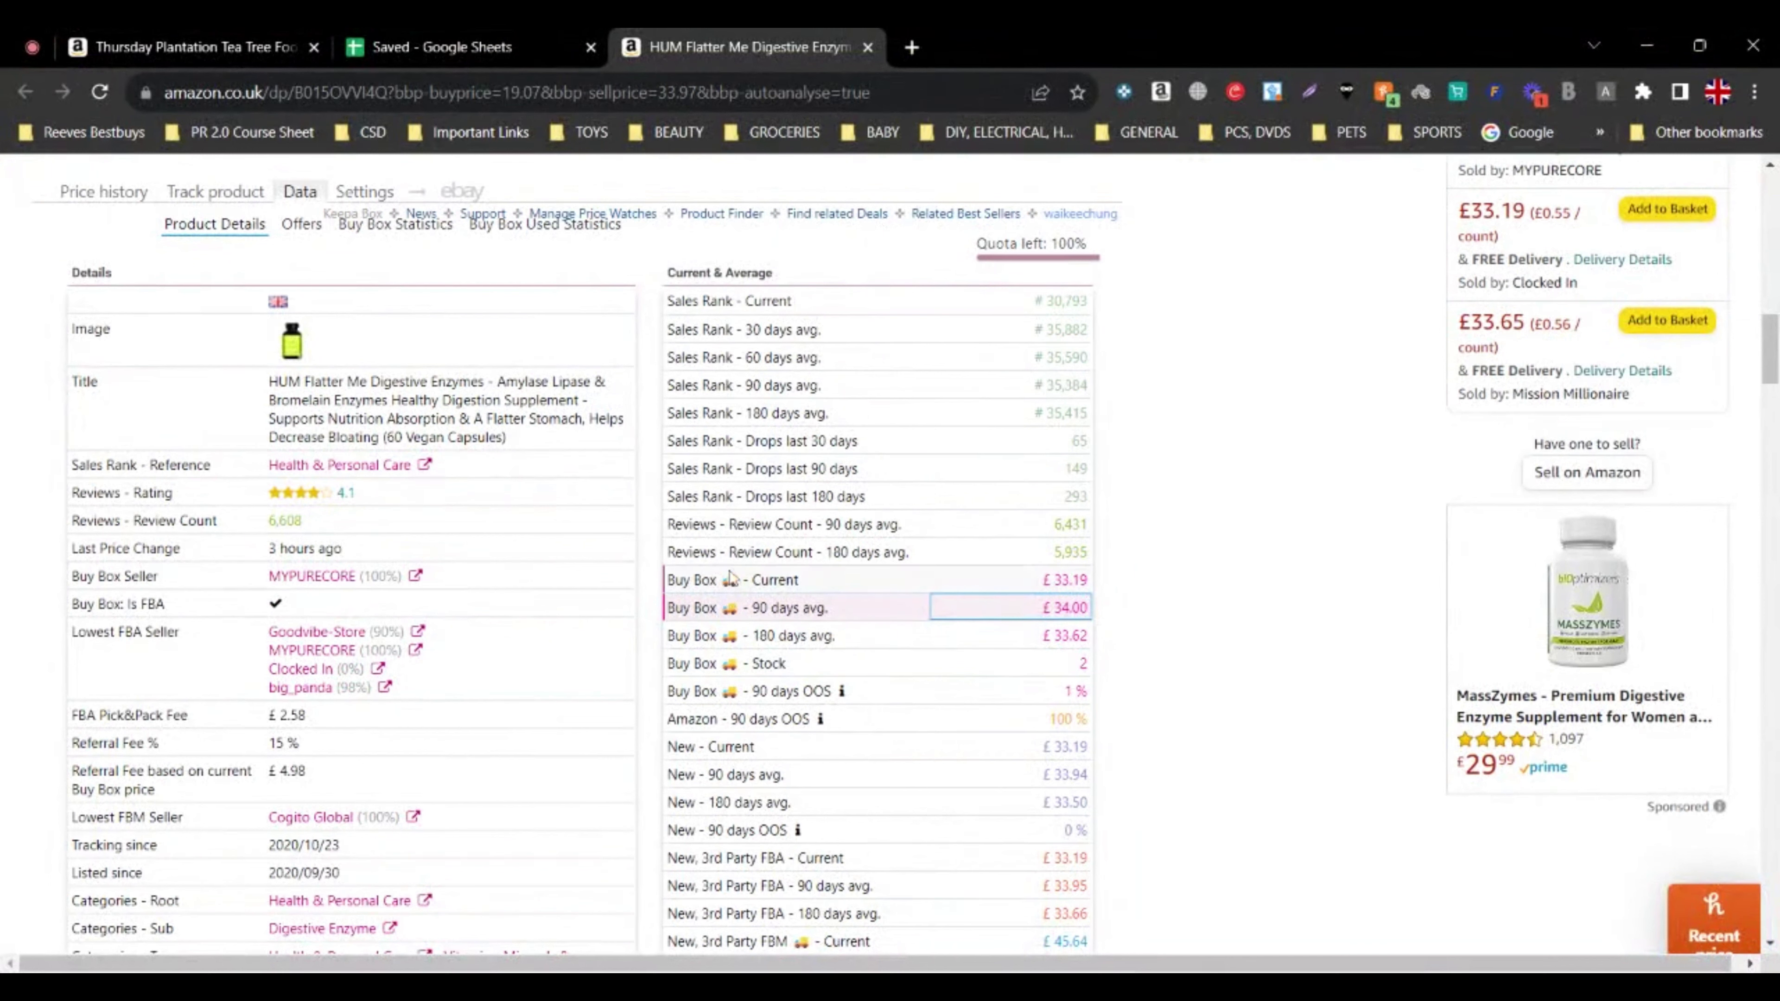
{"action": "left_click", "coordinate": [684, 586]}
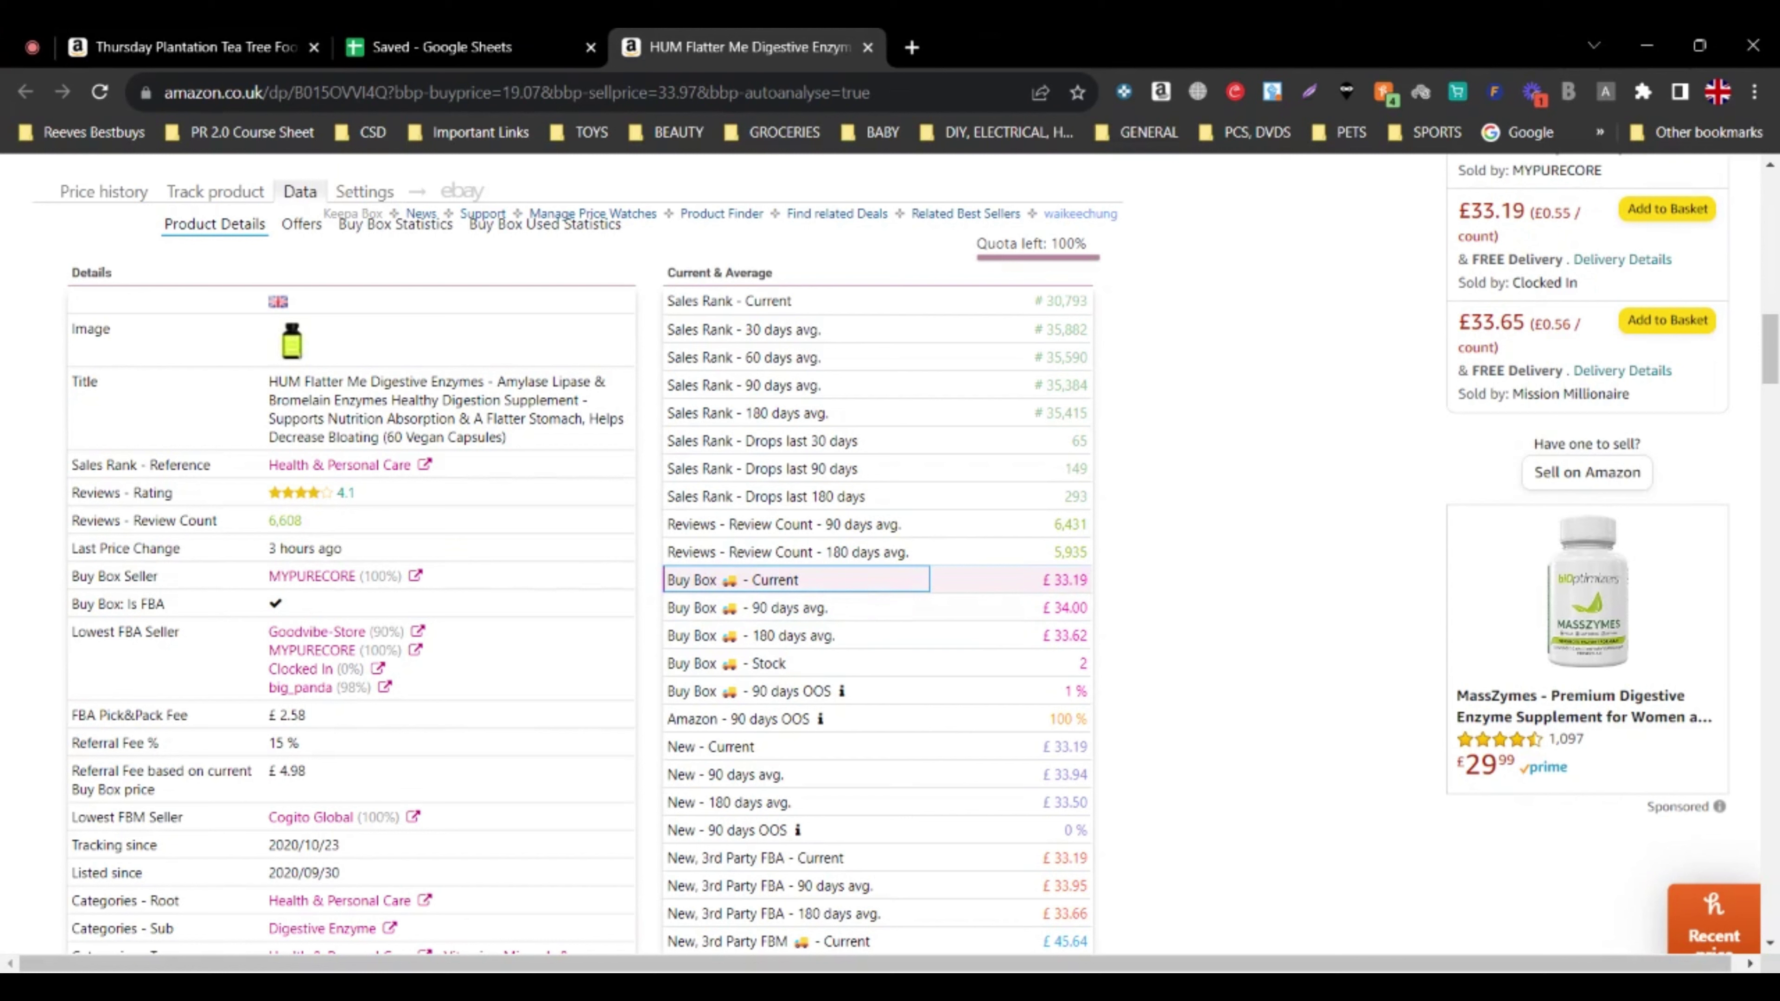
{"action": "left_click", "coordinate": [809, 607]}
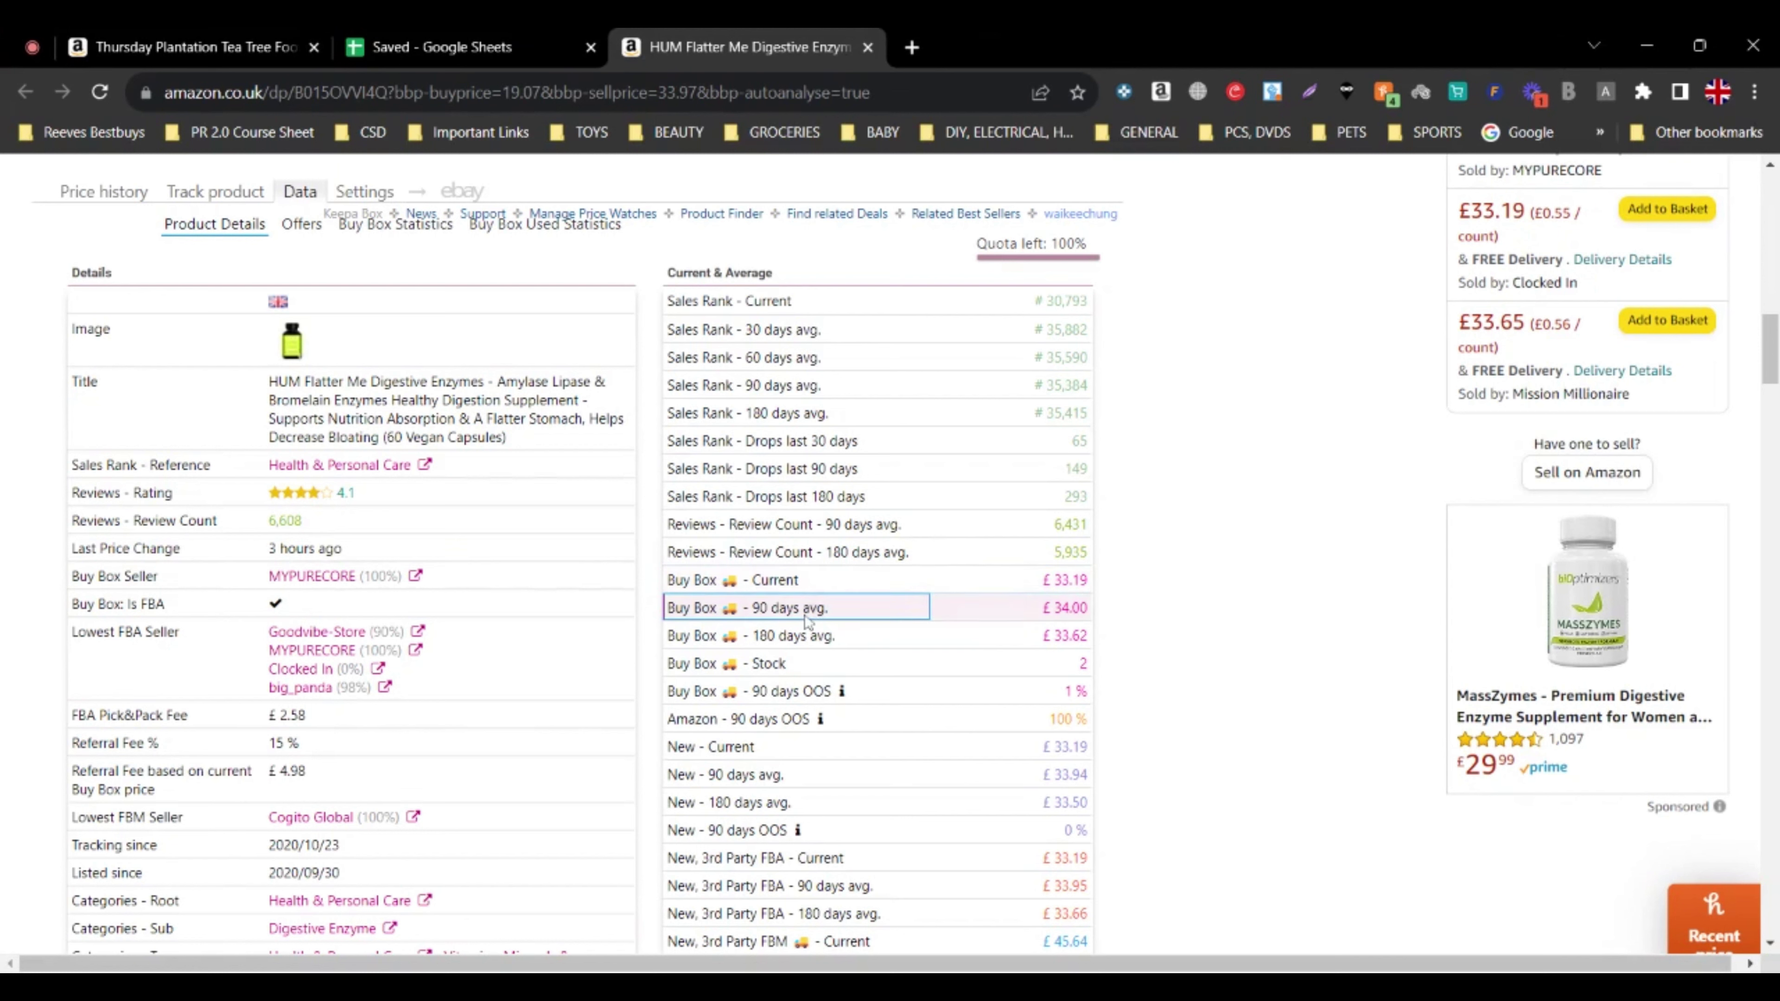
{"action": "left_click", "coordinate": [833, 587]}
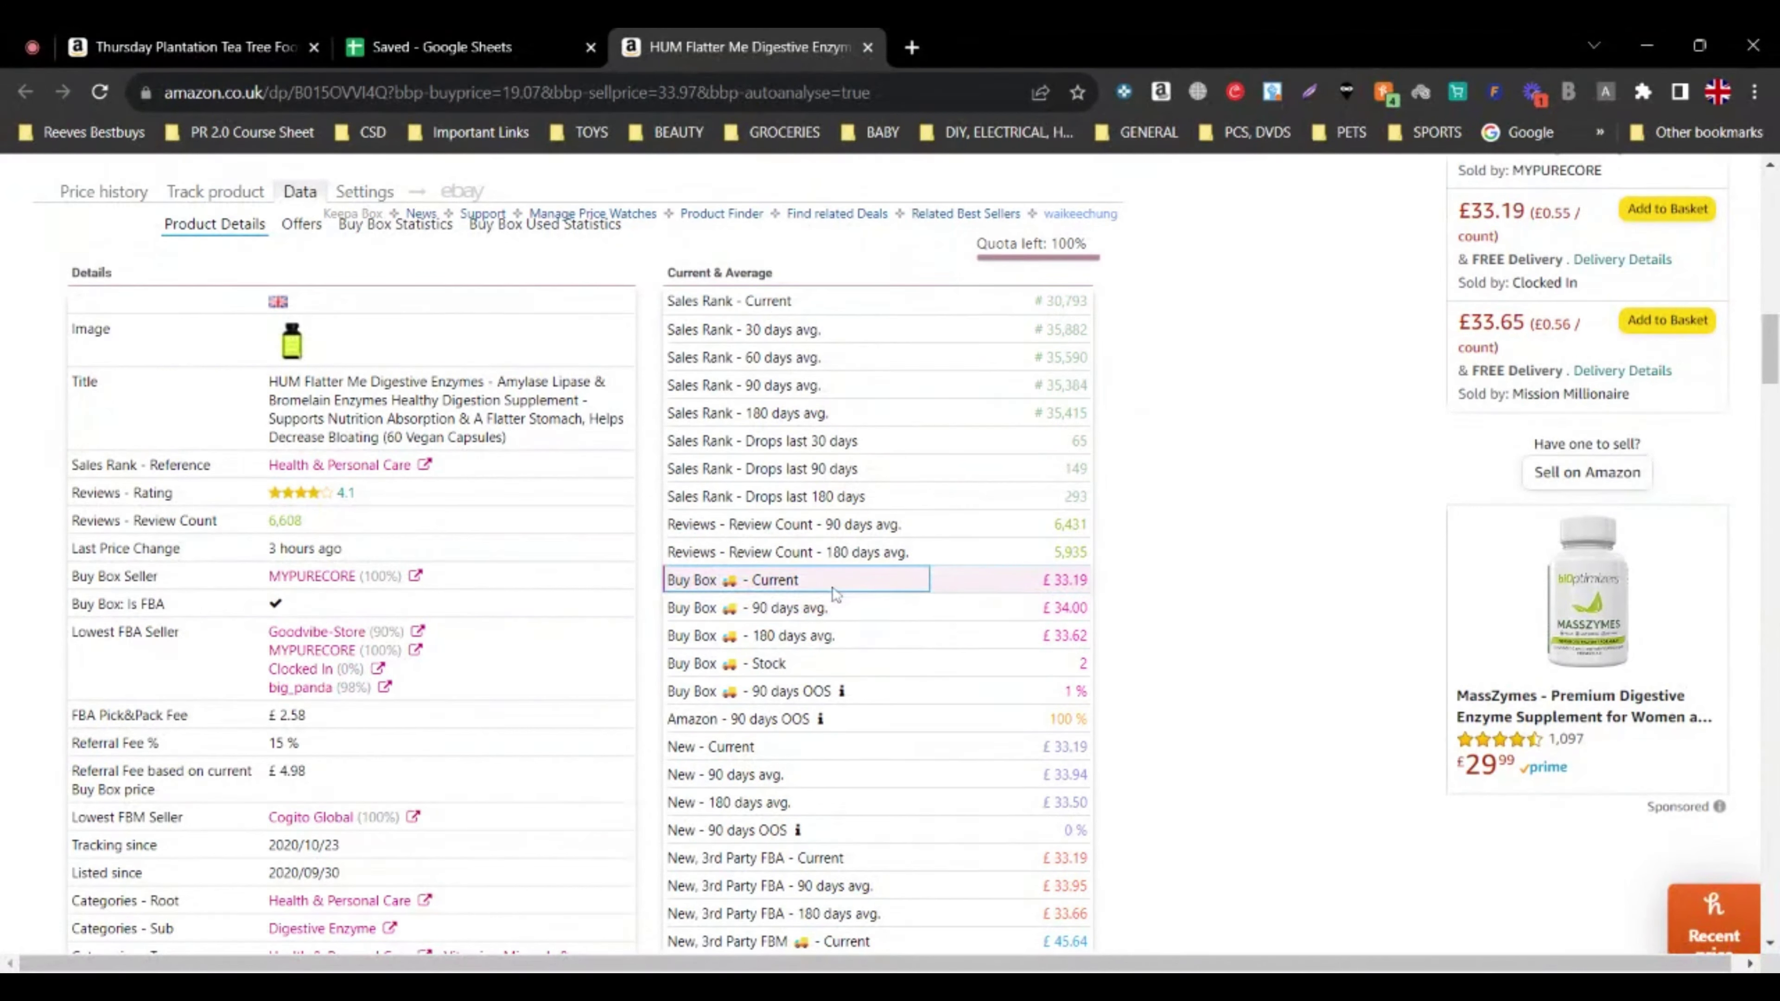
- Mark the current Buy Box price row and the 90 days avg. row in turn to check one against the other
{"action": "left_click", "coordinate": [827, 614]}
{"action": "left_click", "coordinate": [843, 588]}
{"action": "left_click", "coordinate": [829, 616]}
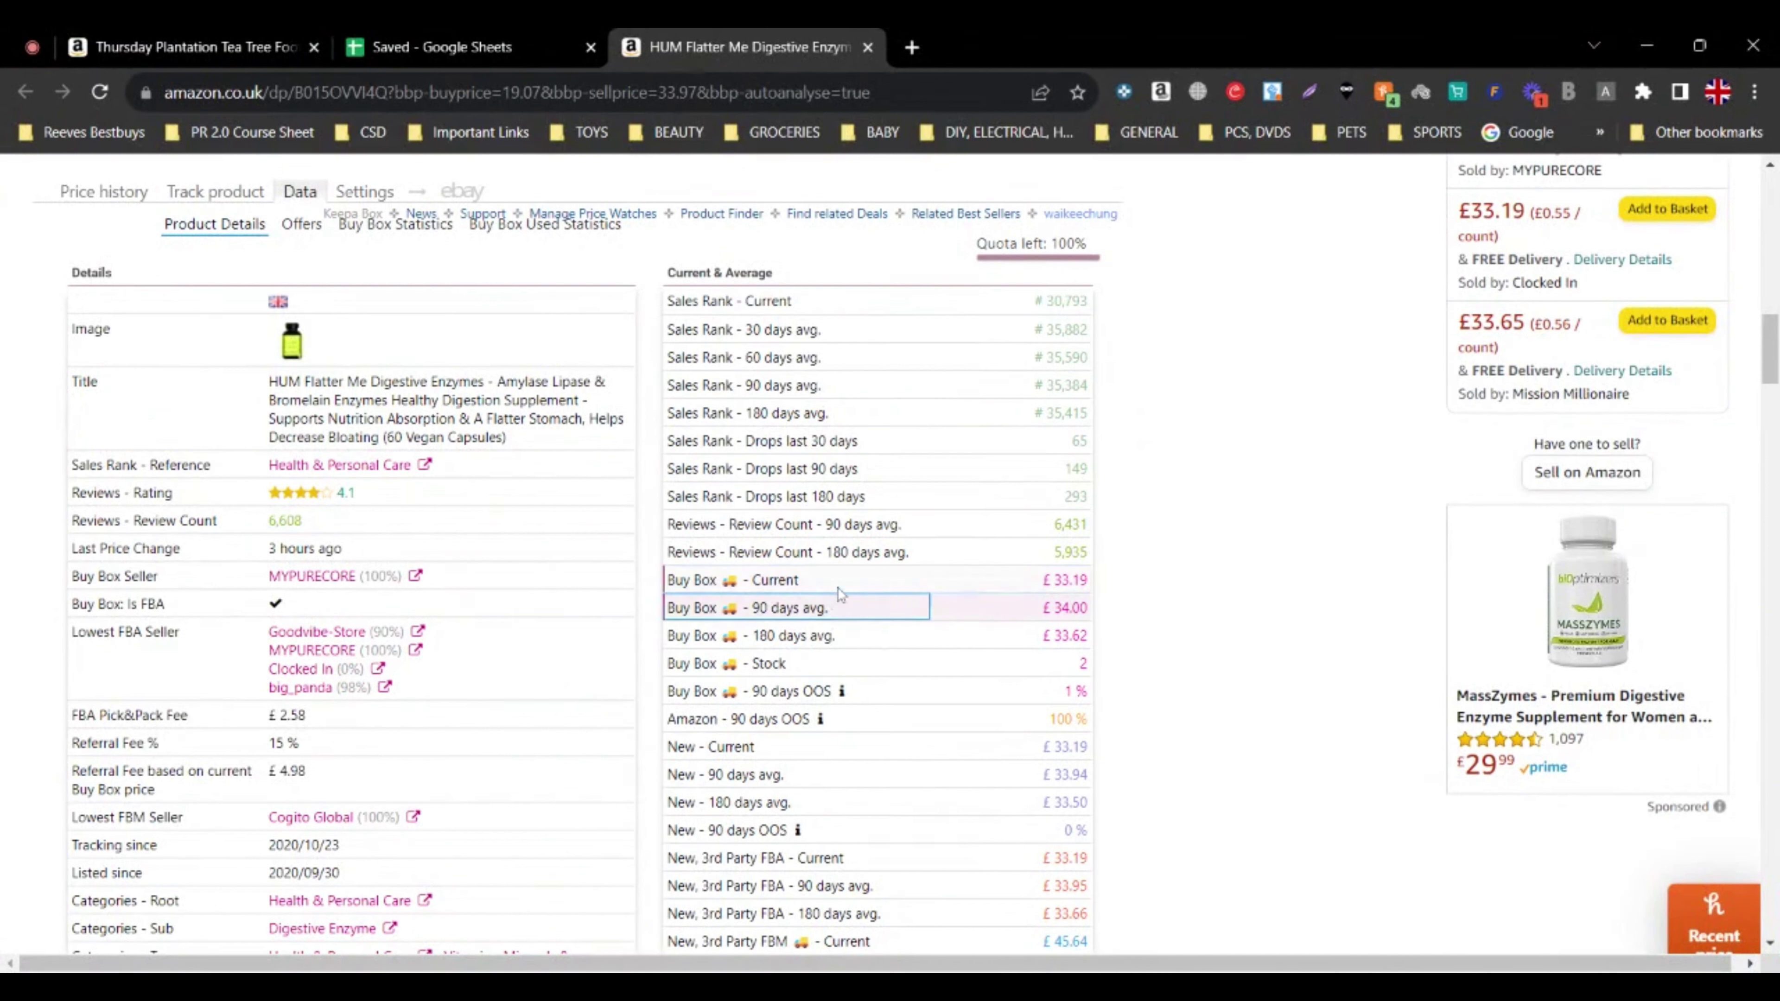
{"action": "left_click", "coordinate": [841, 588]}
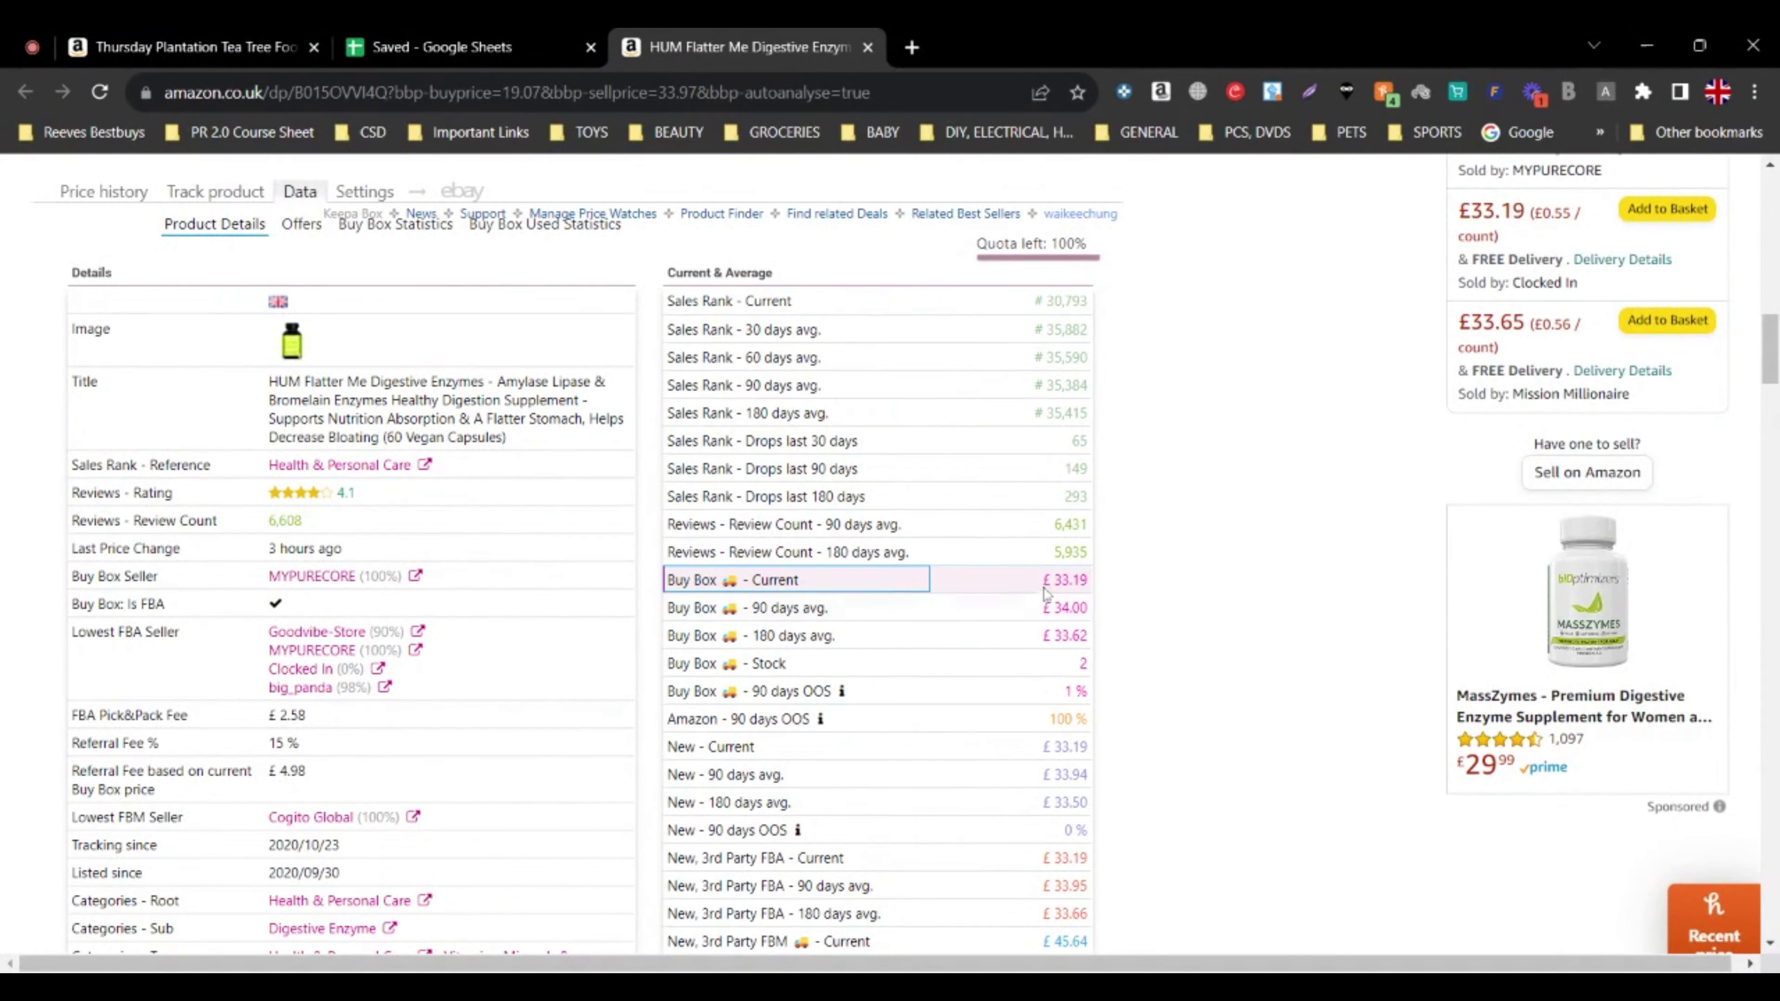
{"action": "left_click", "coordinate": [848, 608]}
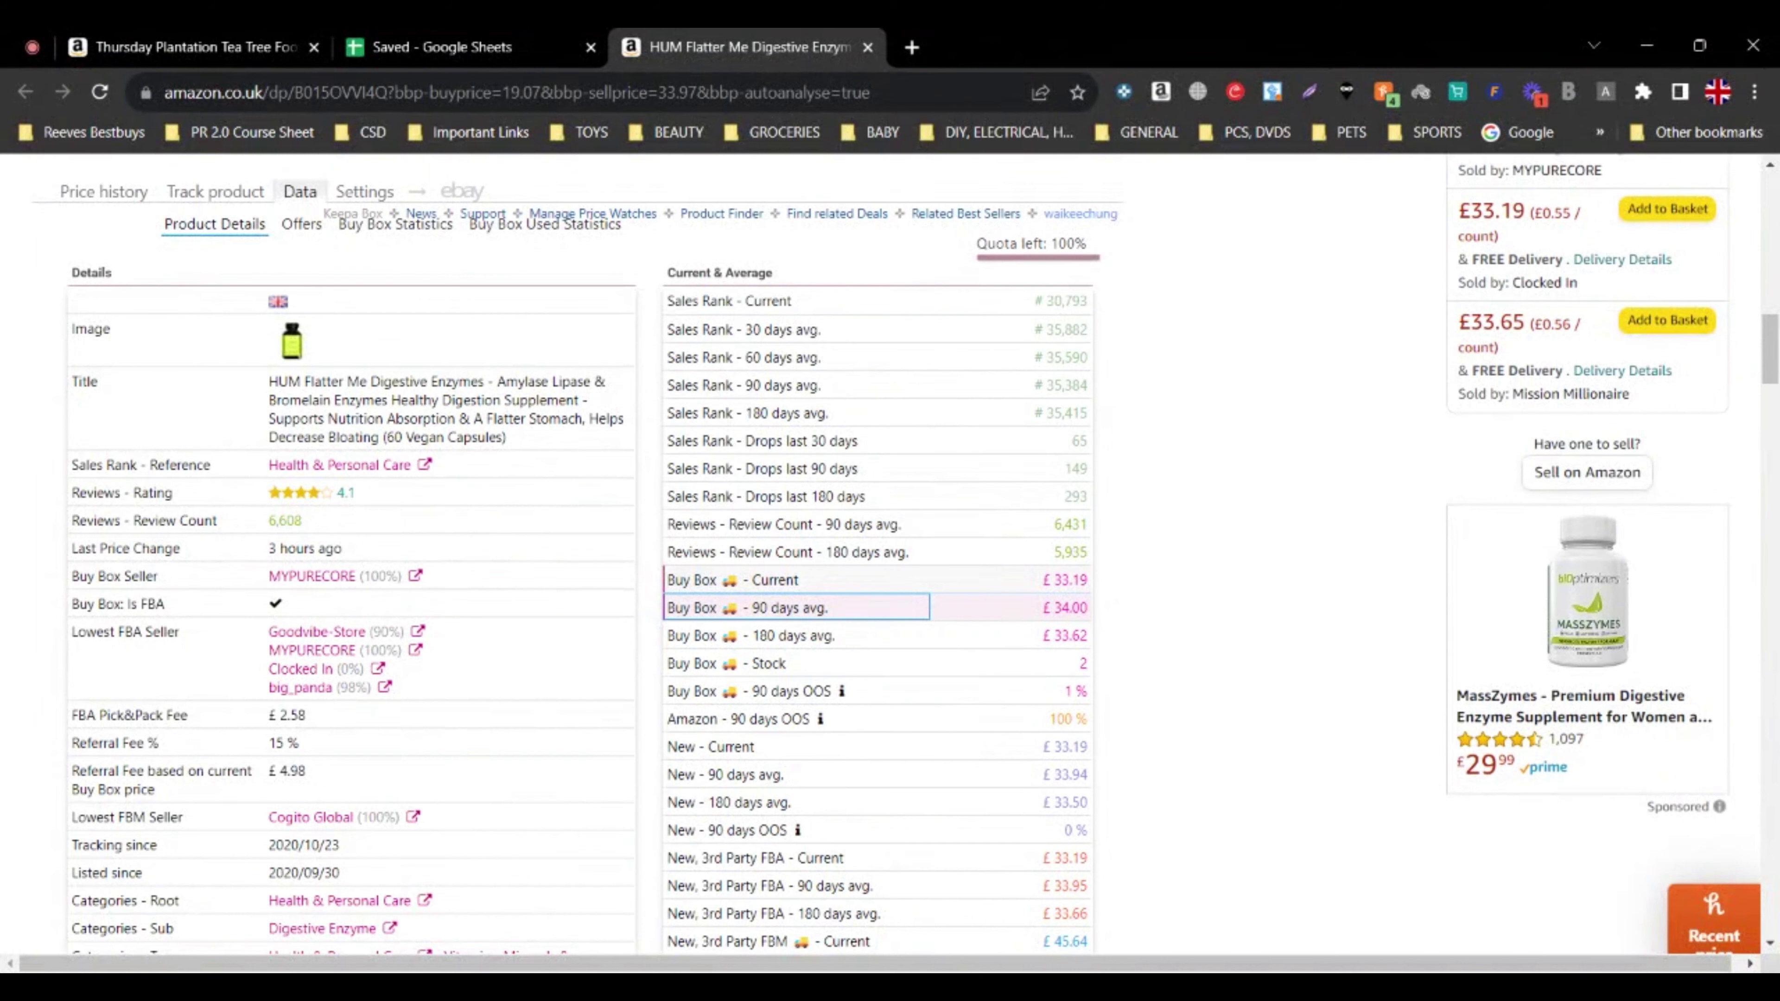
- Return to Keepa's price history chart for the HUM enzymes and examine the price, sales rank and offer count graphs
{"action": "scroll", "coordinate": [771, 561], "scroll_direction": "up", "scroll_amount": 3}
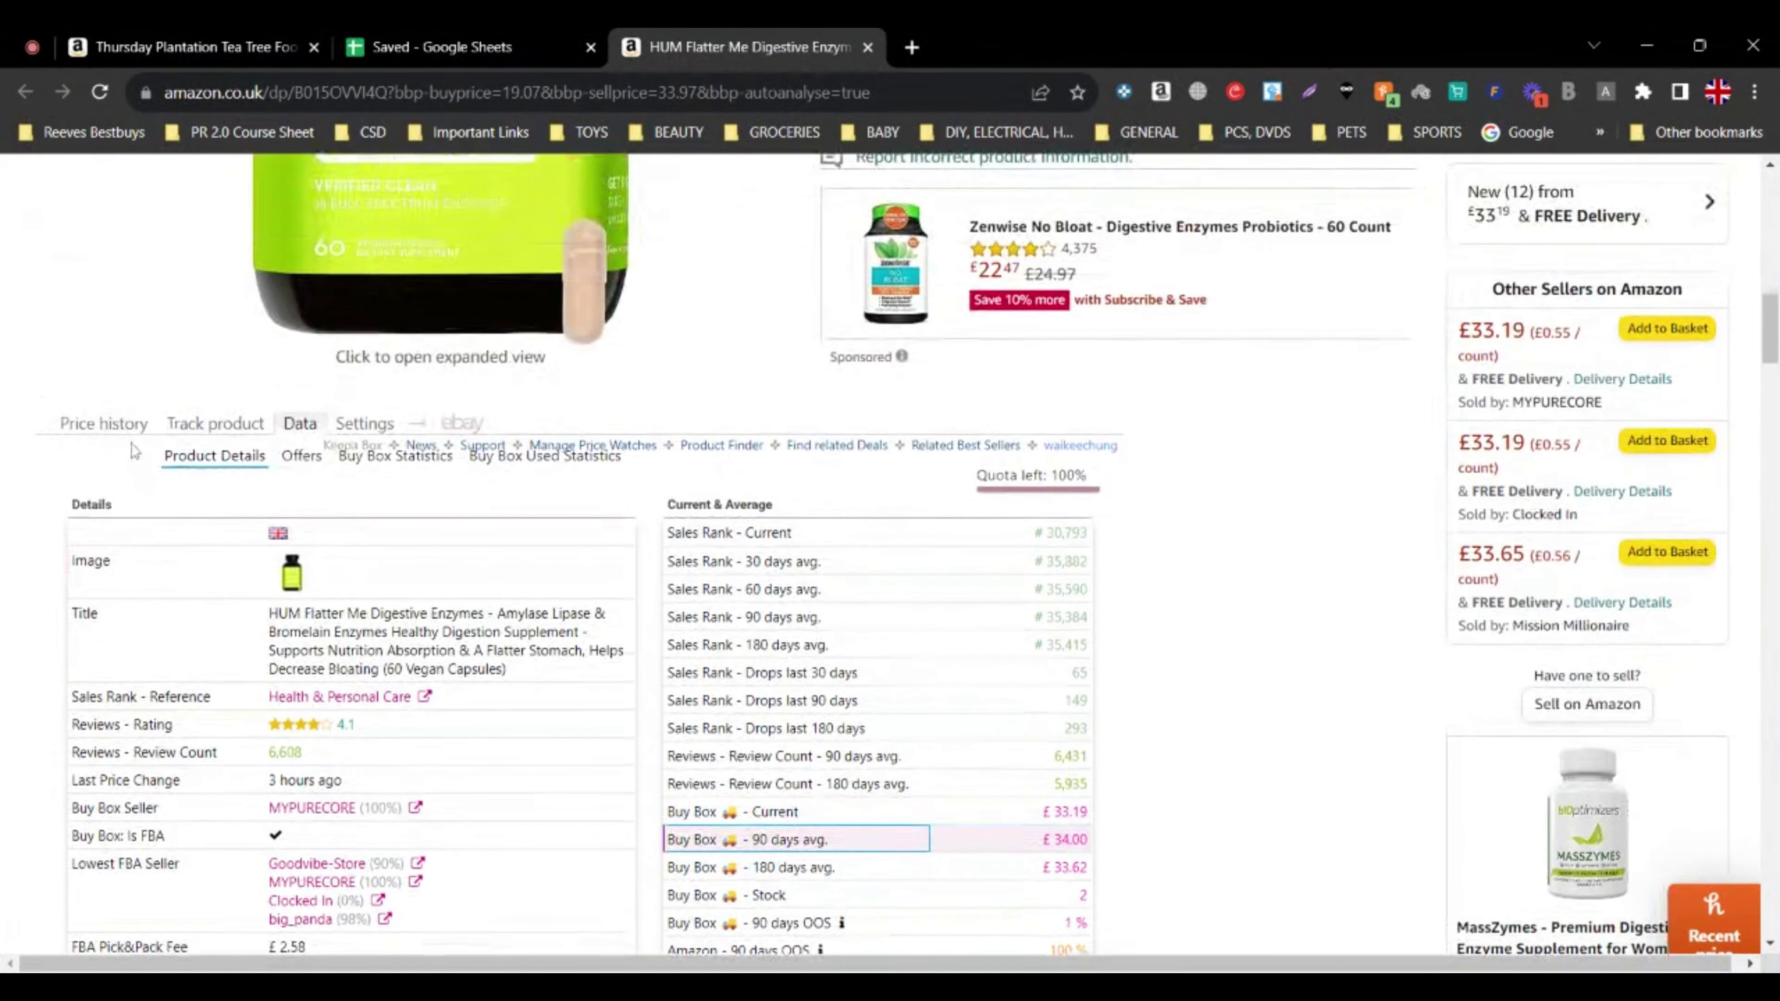
{"action": "left_click", "coordinate": [104, 423]}
{"action": "scroll", "coordinate": [491, 589], "scroll_direction": "down", "scroll_amount": 3}
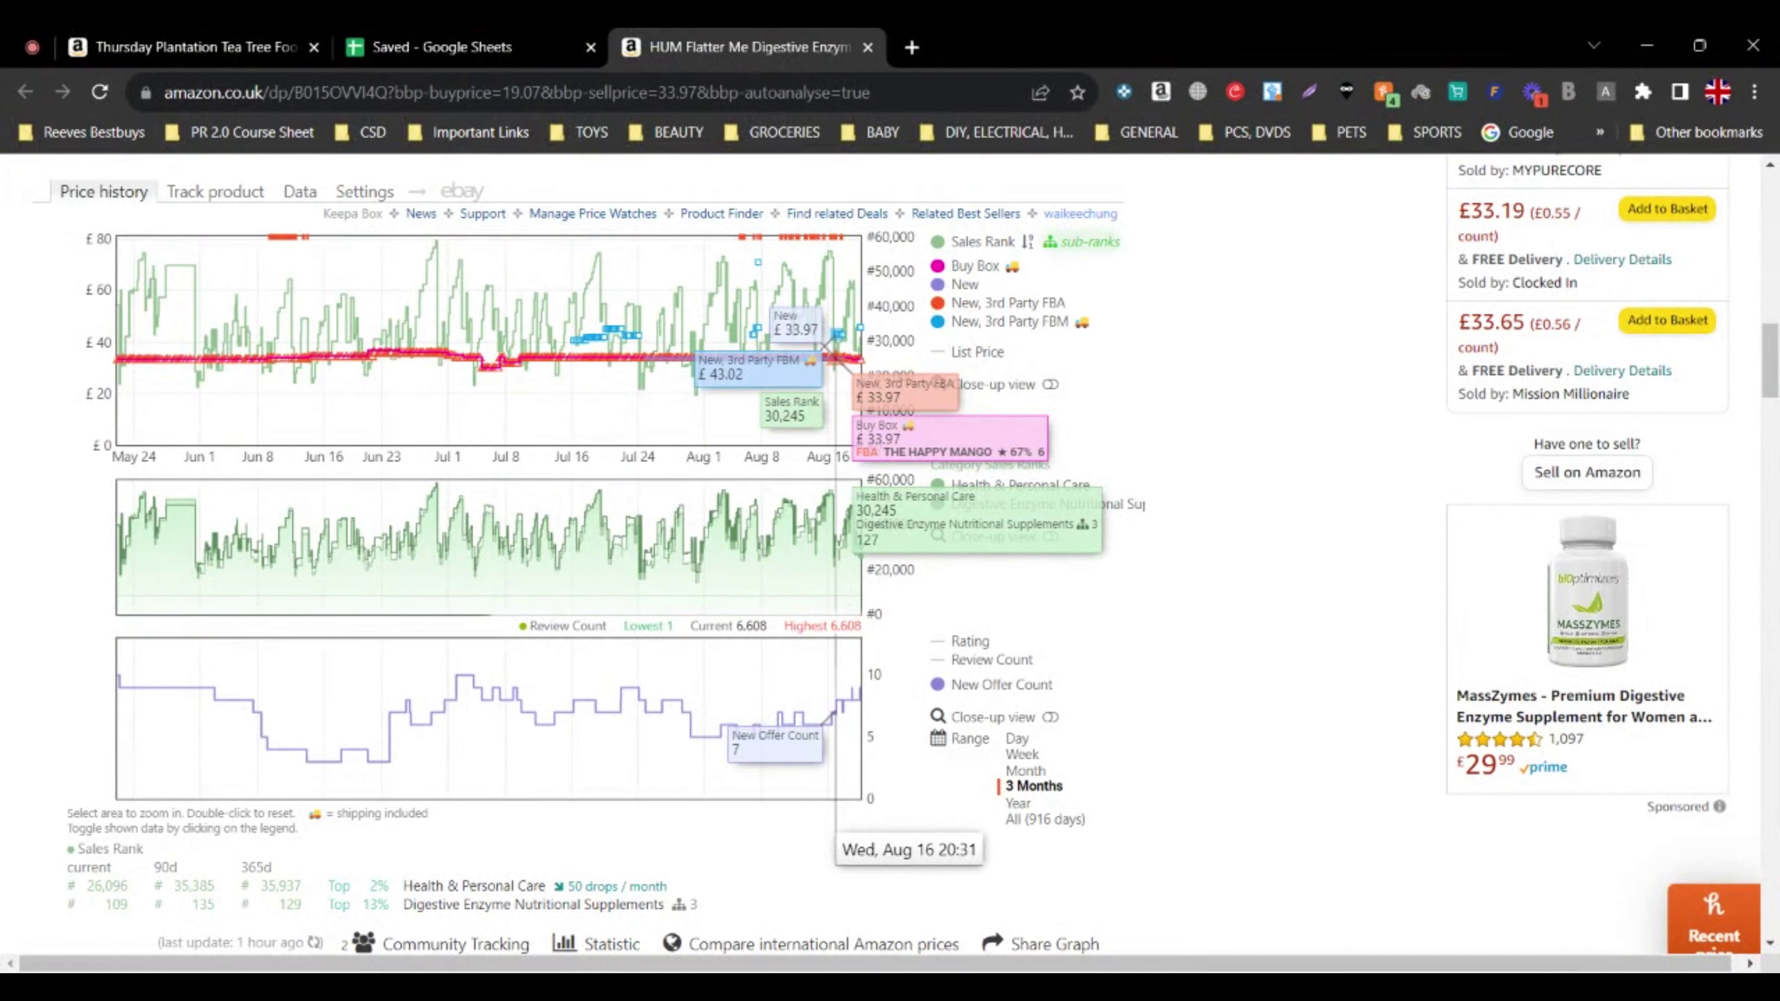
{"action": "scroll", "coordinate": [908, 783], "scroll_direction": "up", "scroll_amount": 3}
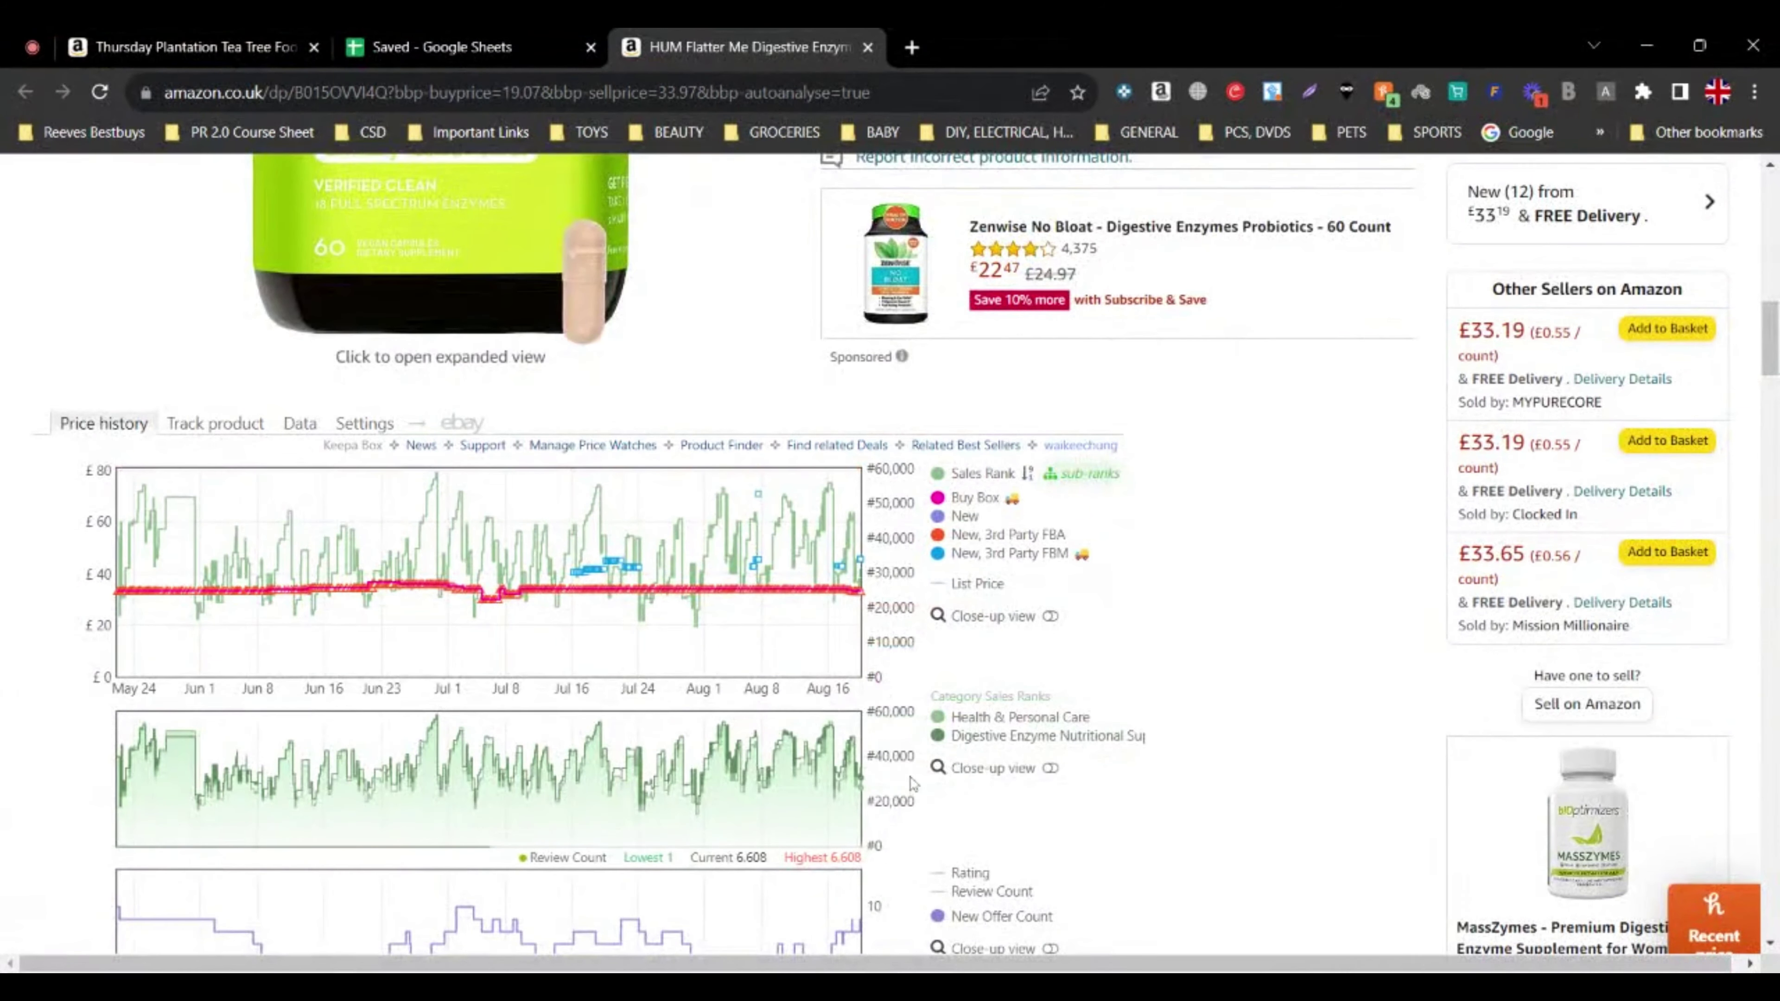
{"action": "scroll", "coordinate": [907, 783], "scroll_direction": "down", "scroll_amount": 3}
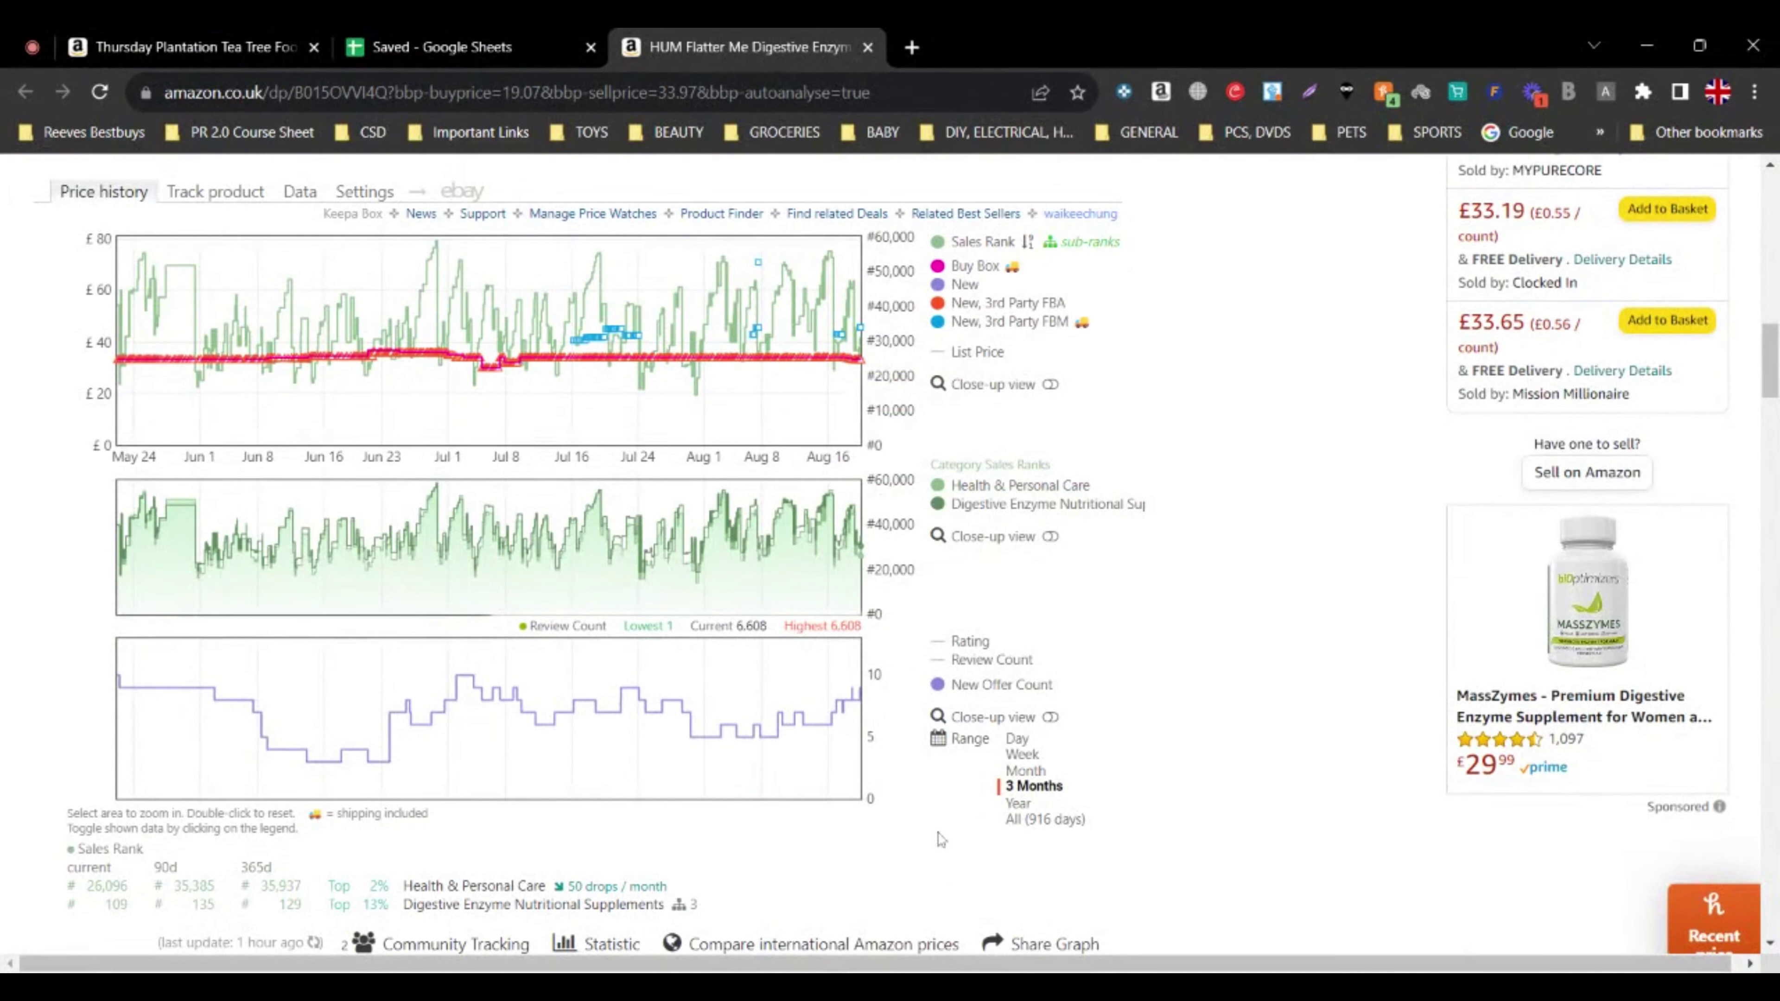
{"action": "scroll", "coordinate": [874, 803], "scroll_direction": "up", "scroll_amount": 2}
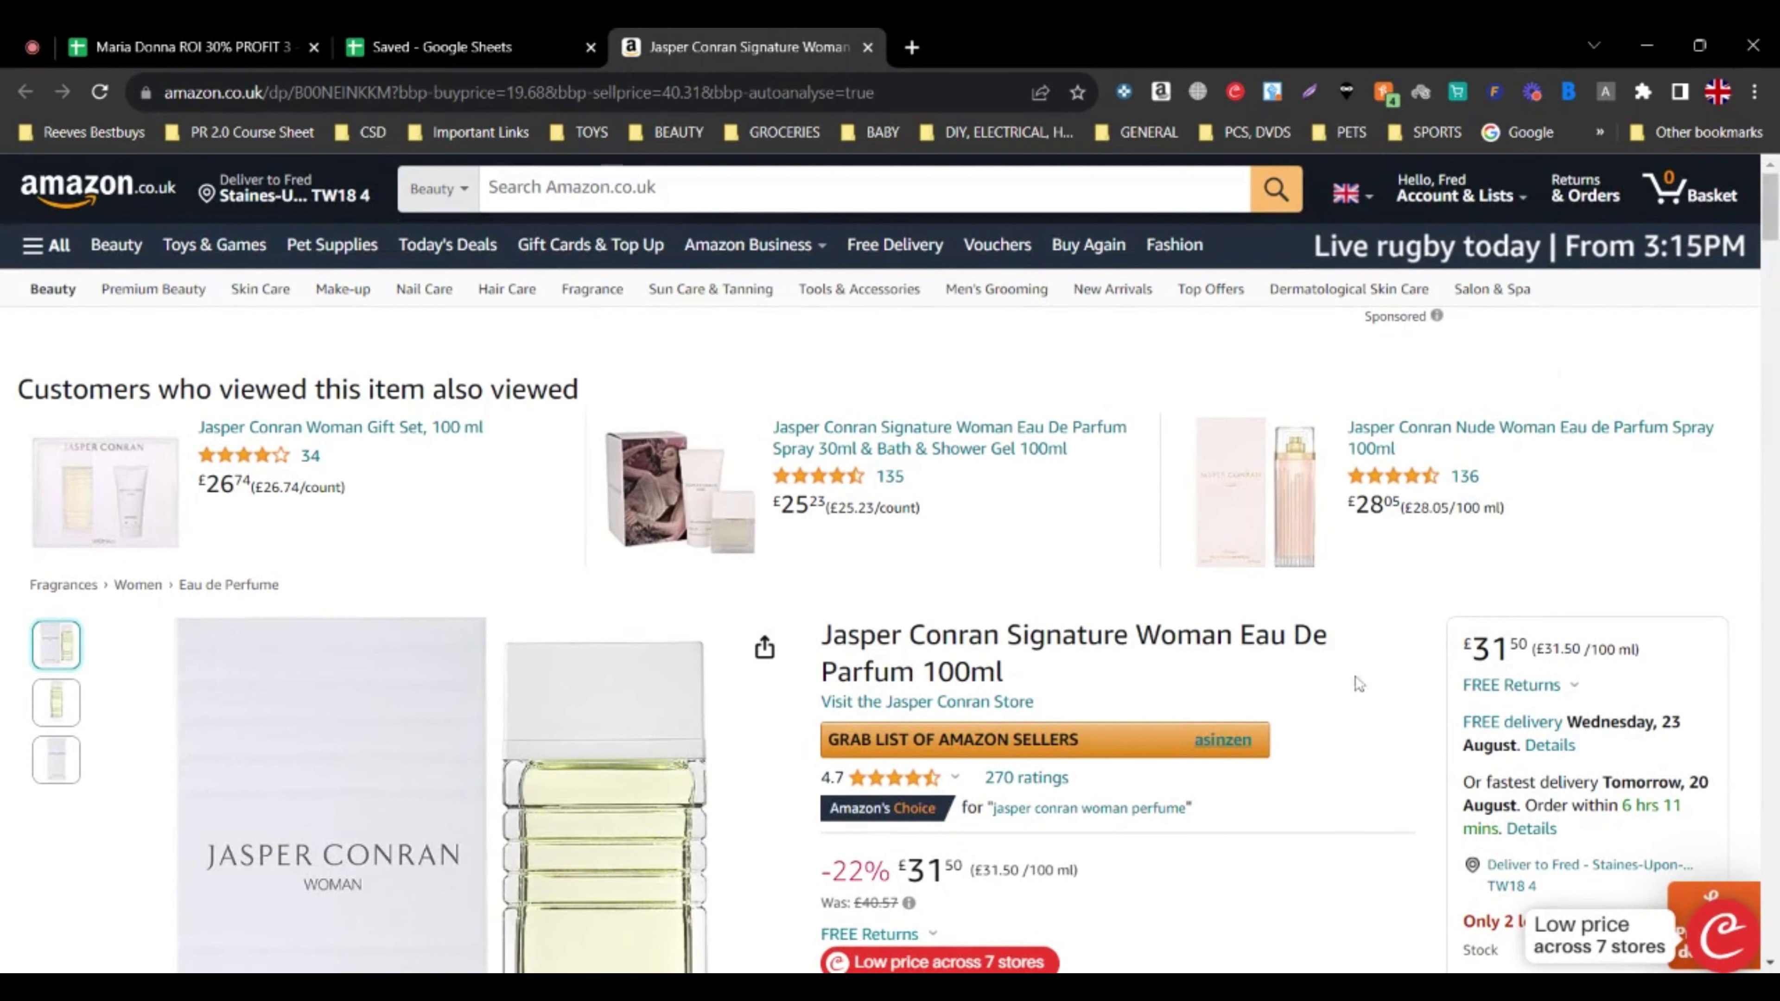
- Examine the Buy Box on the Jasper Conran Signature Woman perfume listing and highlight the Sold by name
{"action": "scroll", "coordinate": [1359, 684], "scroll_direction": "down", "scroll_amount": 5}
{"action": "scroll", "coordinate": [1321, 754], "scroll_direction": "up", "scroll_amount": 3}
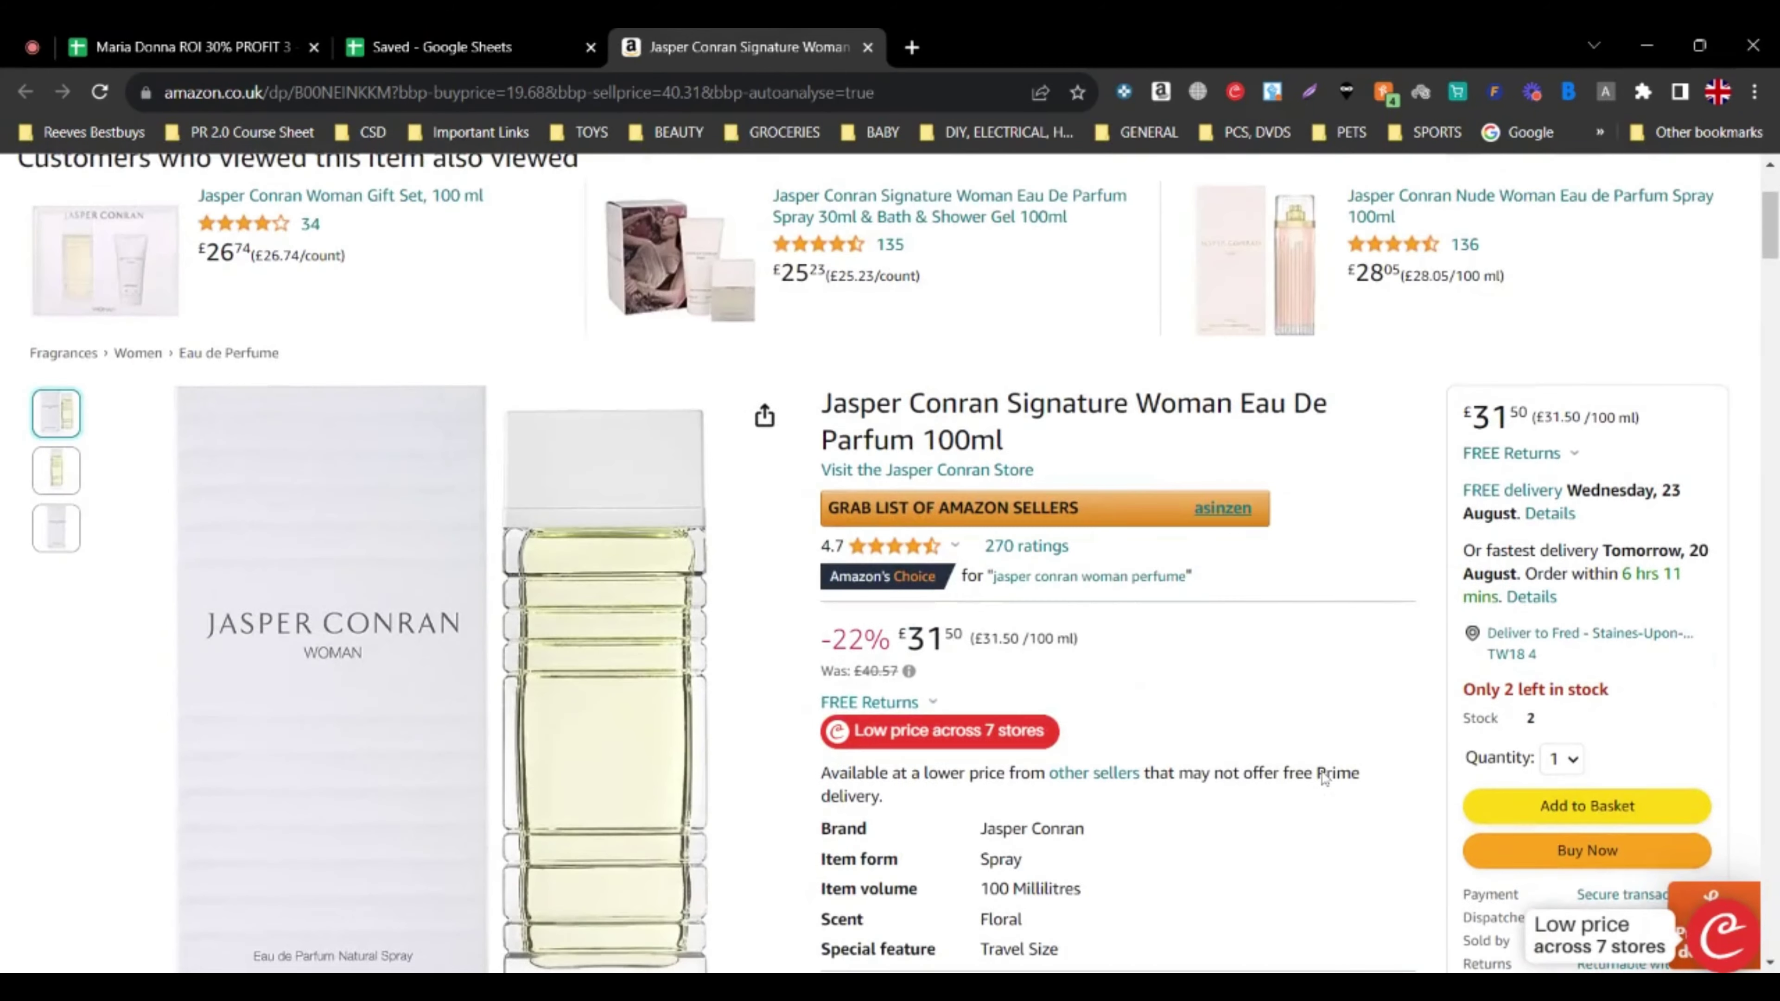
{"action": "scroll", "coordinate": [1321, 754], "scroll_direction": "down", "scroll_amount": 1}
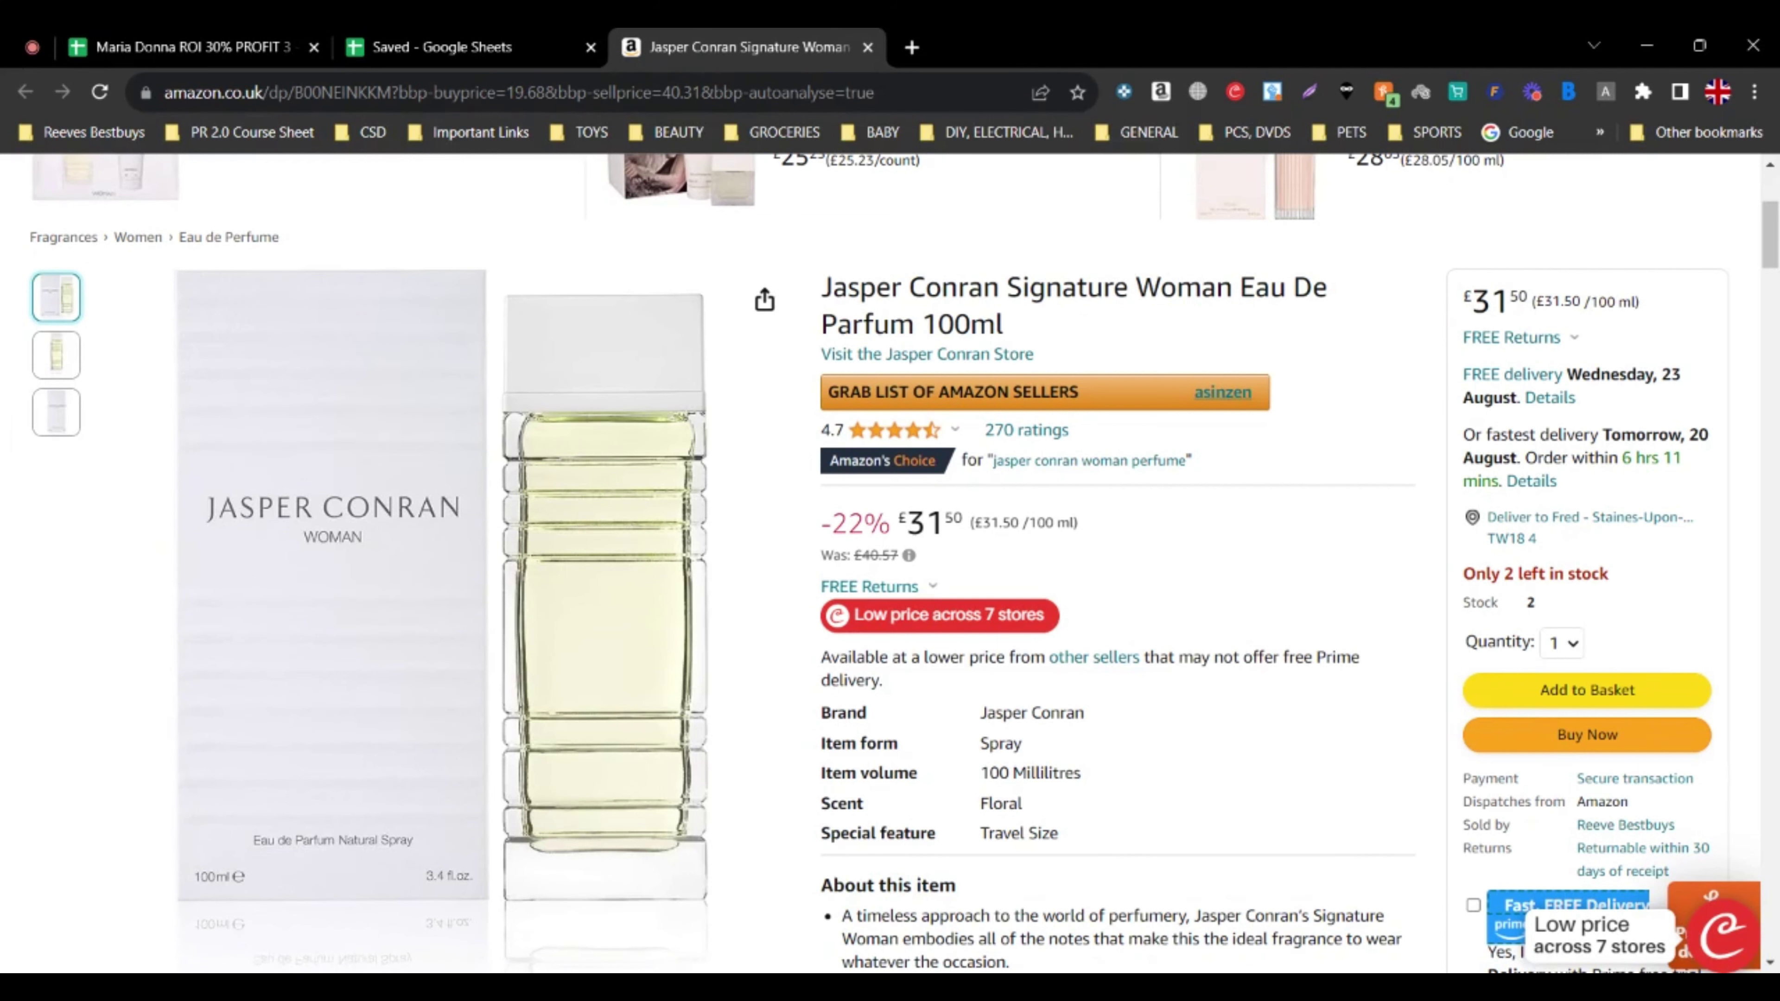
{"action": "scroll", "coordinate": [1319, 581], "scroll_direction": "down", "scroll_amount": 3}
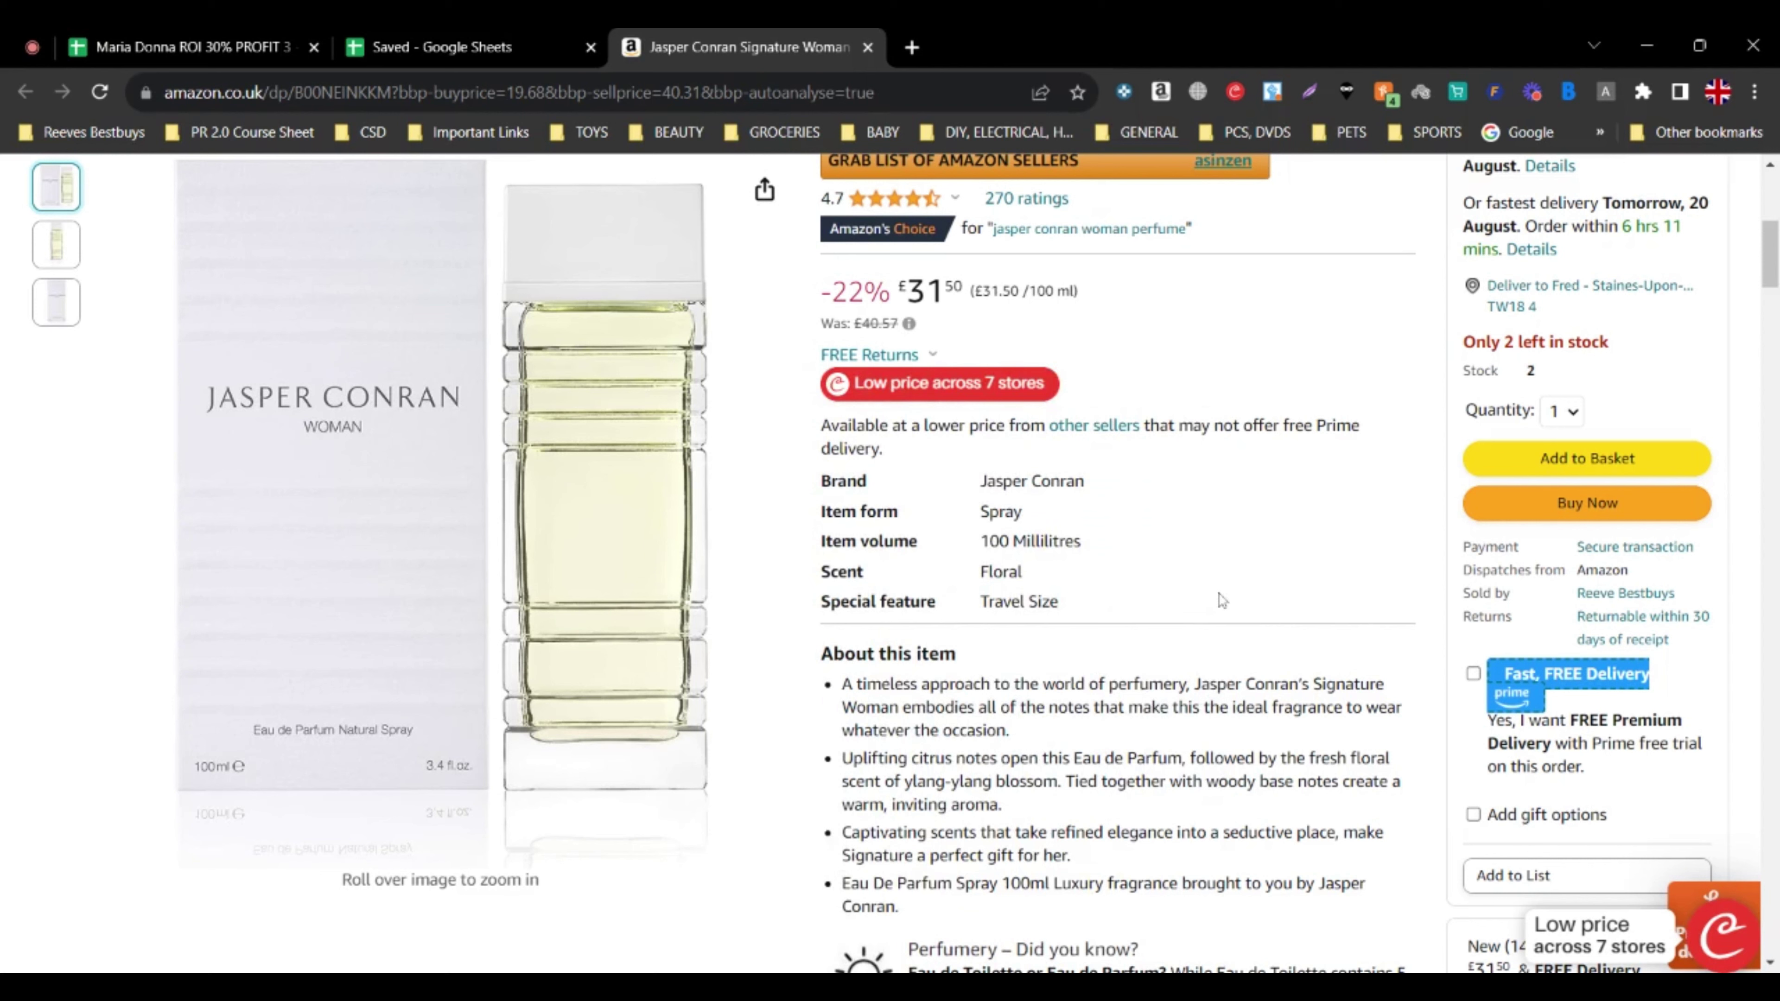
{"action": "left_click", "coordinate": [1577, 677]}
{"action": "left_click_drag", "start_coordinate": [1552, 601], "coordinate": [1697, 594]}
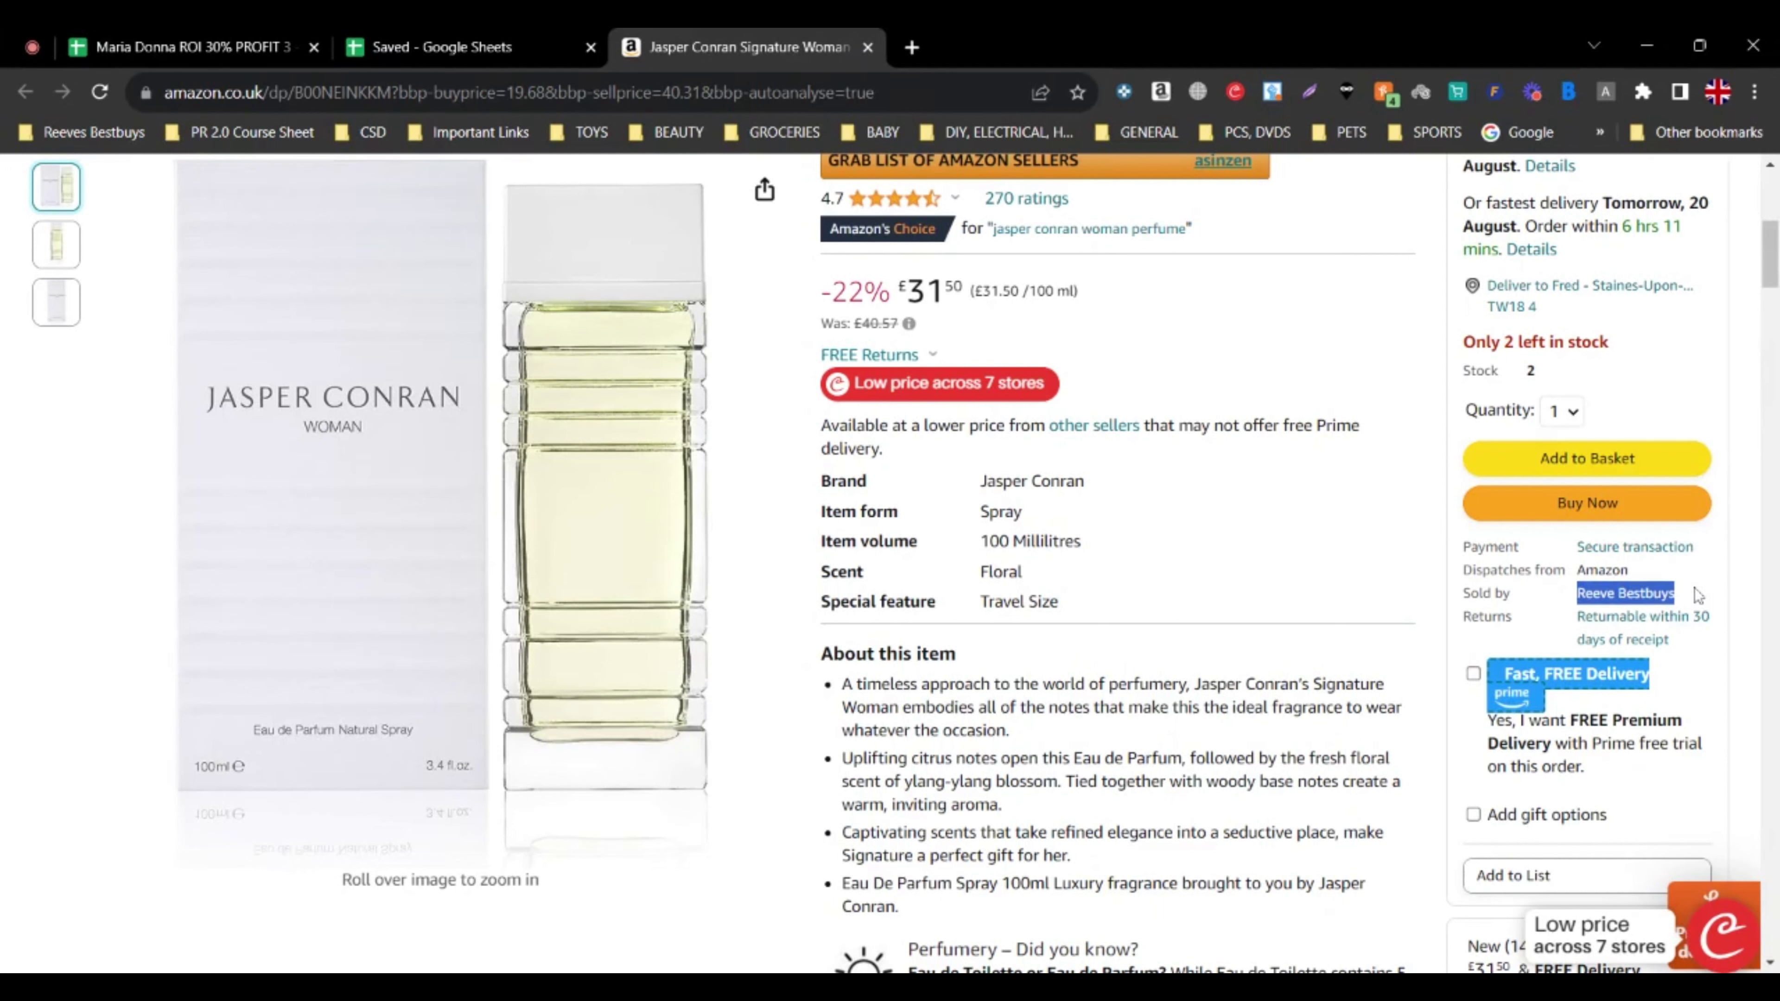
{"action": "left_click", "coordinate": [1395, 589]}
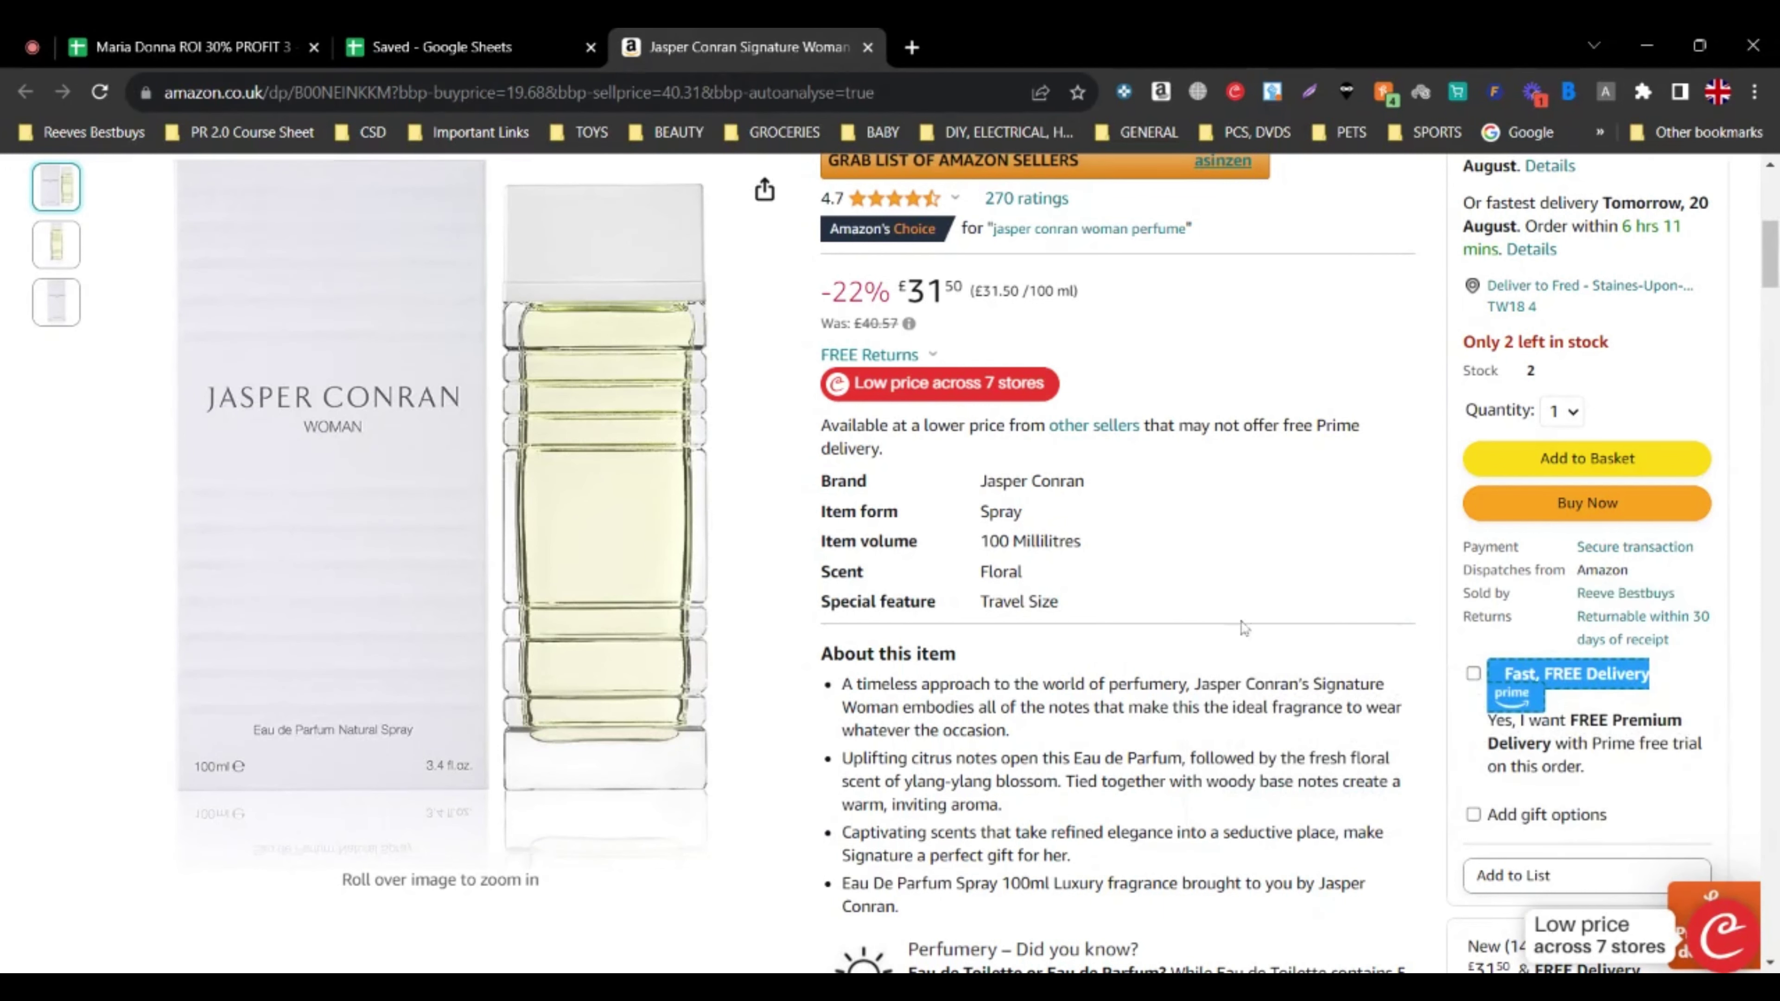
- Dismiss the lower-price popup and compare the offers under Other Sellers on Amazon with the perfume's Buy Box offer
{"action": "scroll", "coordinate": [1245, 629], "scroll_direction": "up", "scroll_amount": 3}
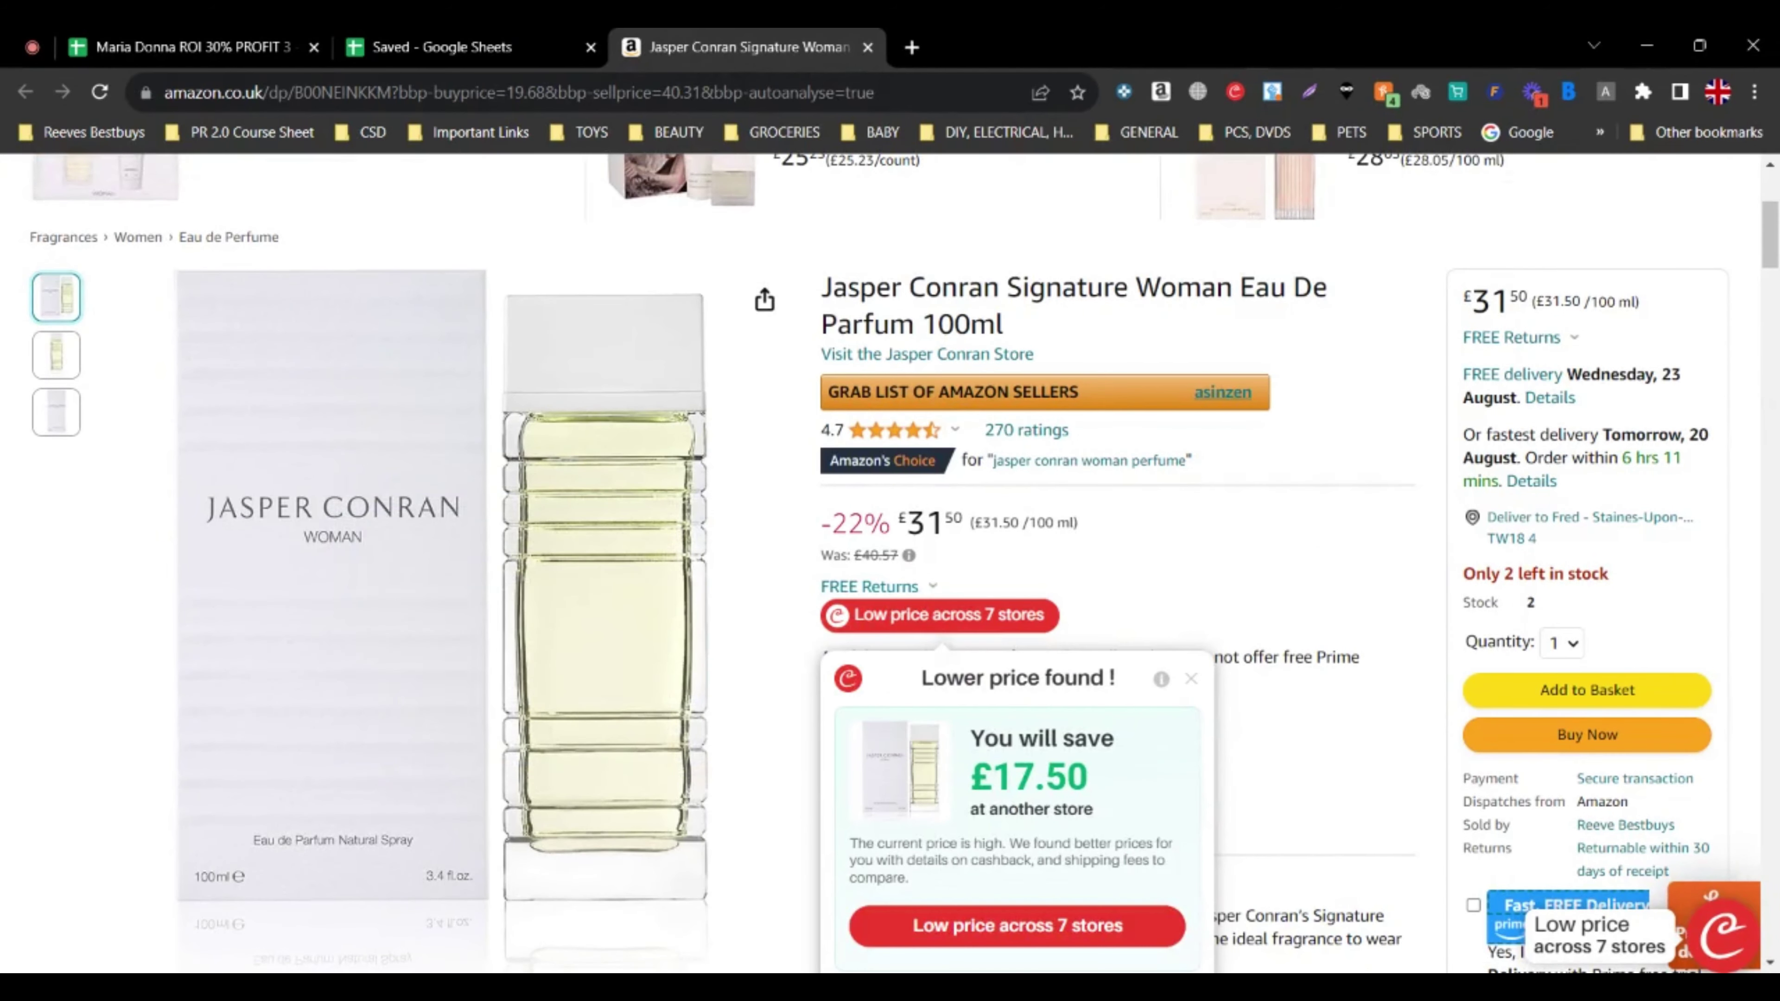
{"action": "left_click", "coordinate": [1191, 680]}
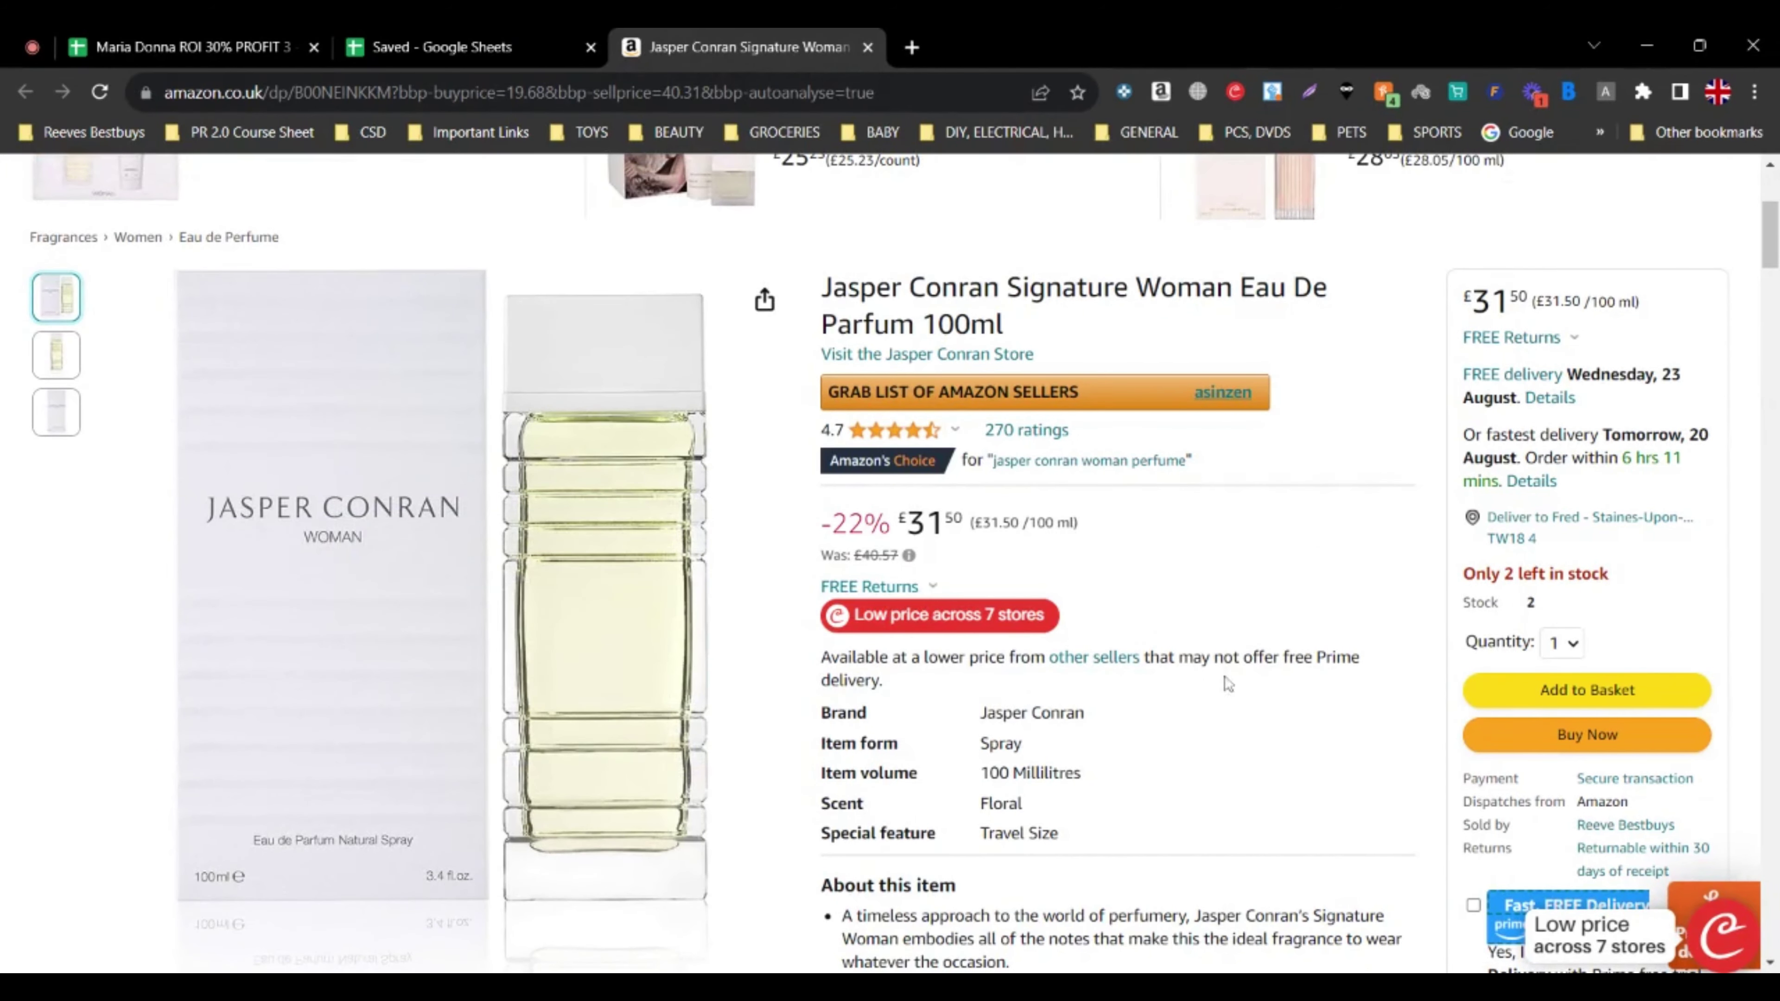
{"action": "scroll", "coordinate": [1331, 694], "scroll_direction": "down", "scroll_amount": 3}
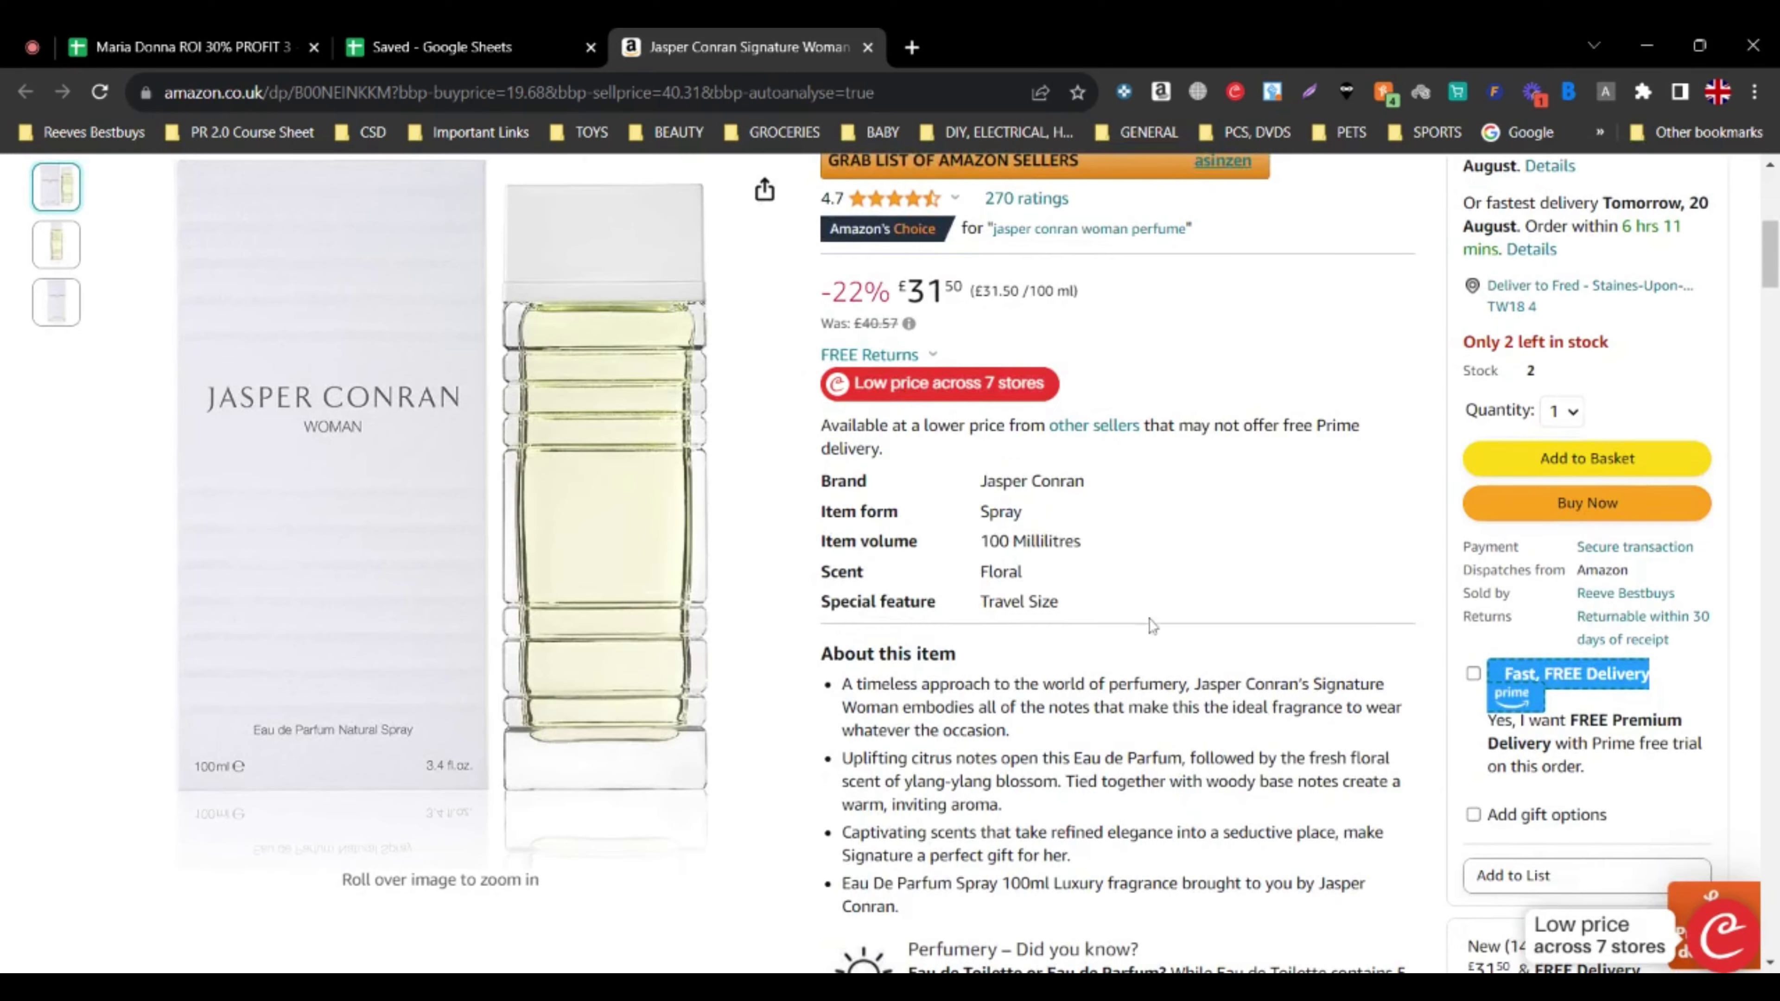
{"action": "scroll", "coordinate": [1152, 624], "scroll_direction": "down", "scroll_amount": 5}
{"action": "left_click_drag", "start_coordinate": [1493, 572], "coordinate": [1501, 580]}
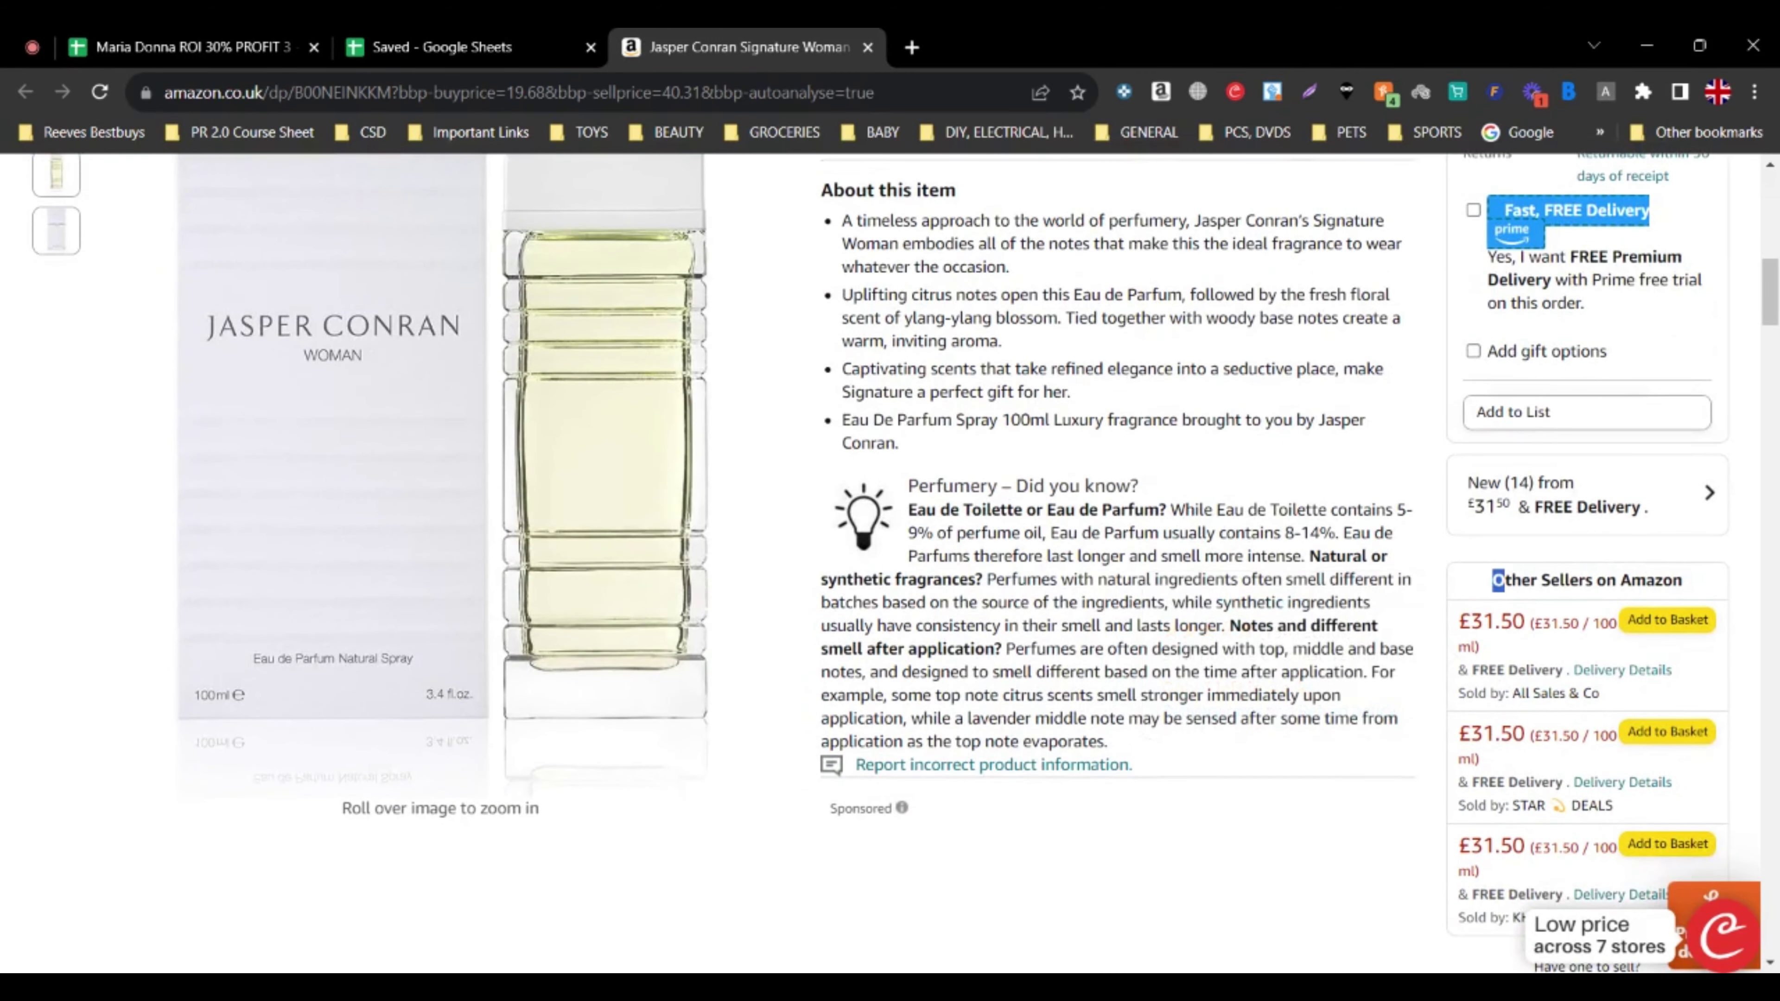
{"action": "mouse_move", "coordinate": [1532, 805]}
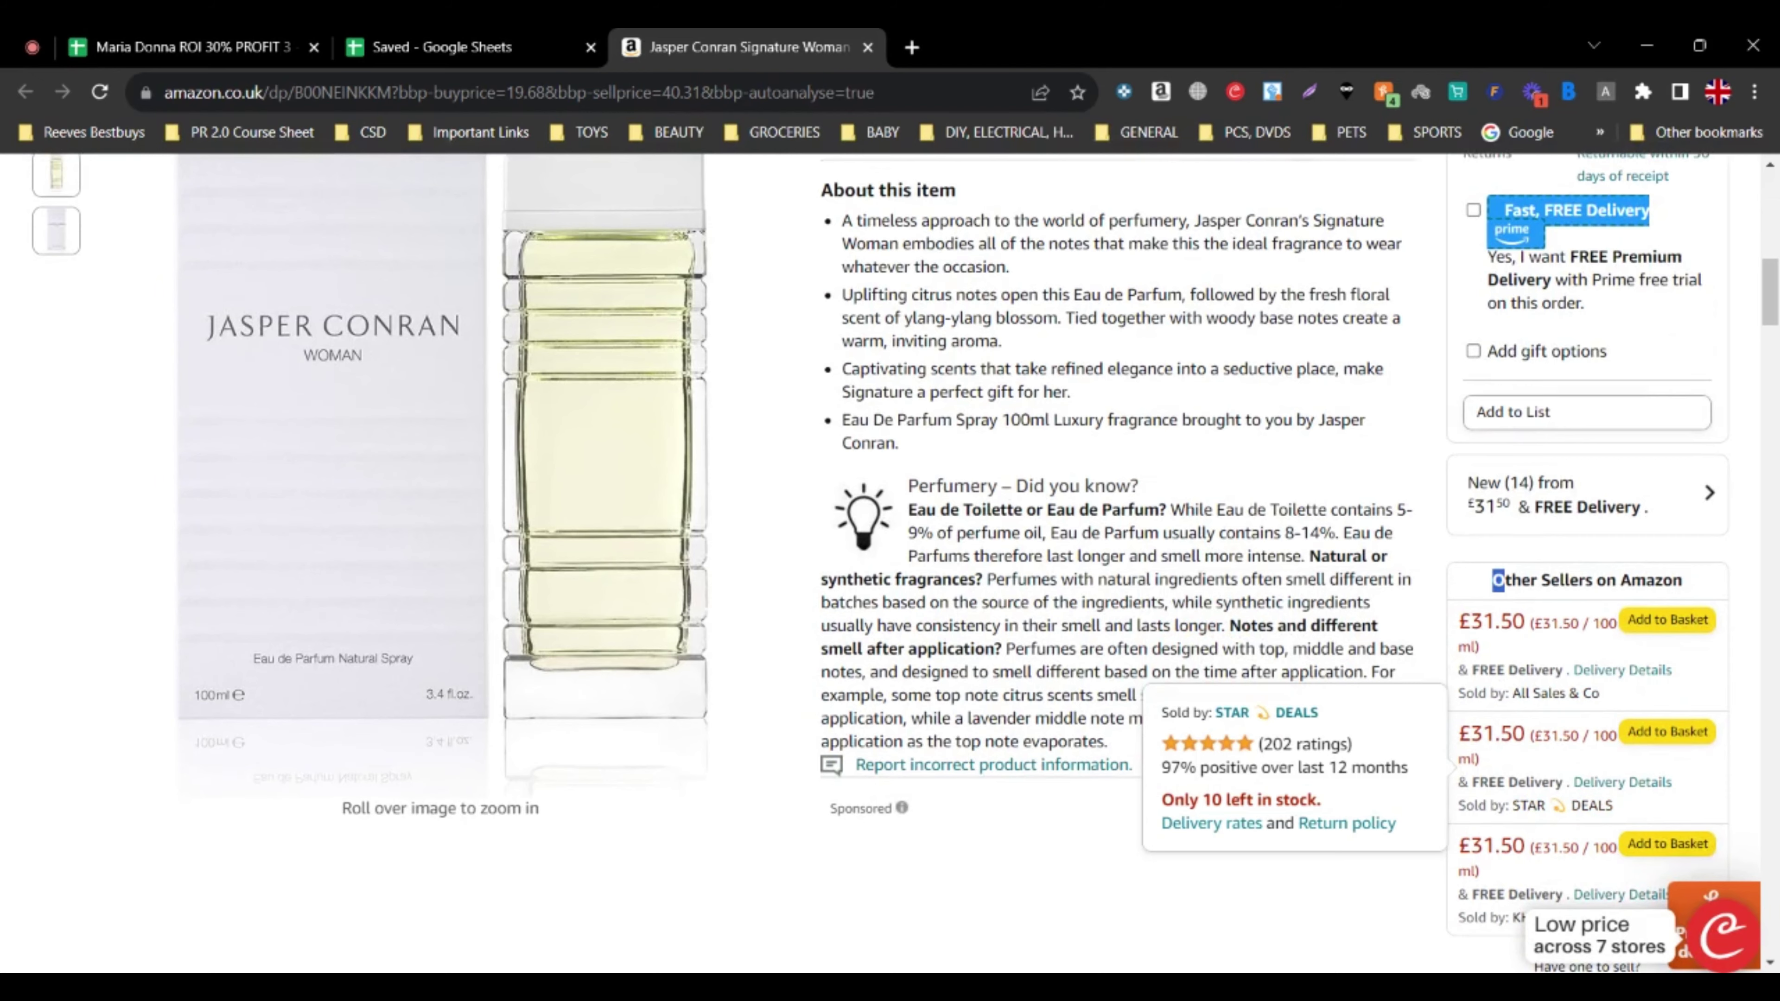
{"action": "scroll", "coordinate": [890, 561], "scroll_direction": "up", "scroll_amount": 3}
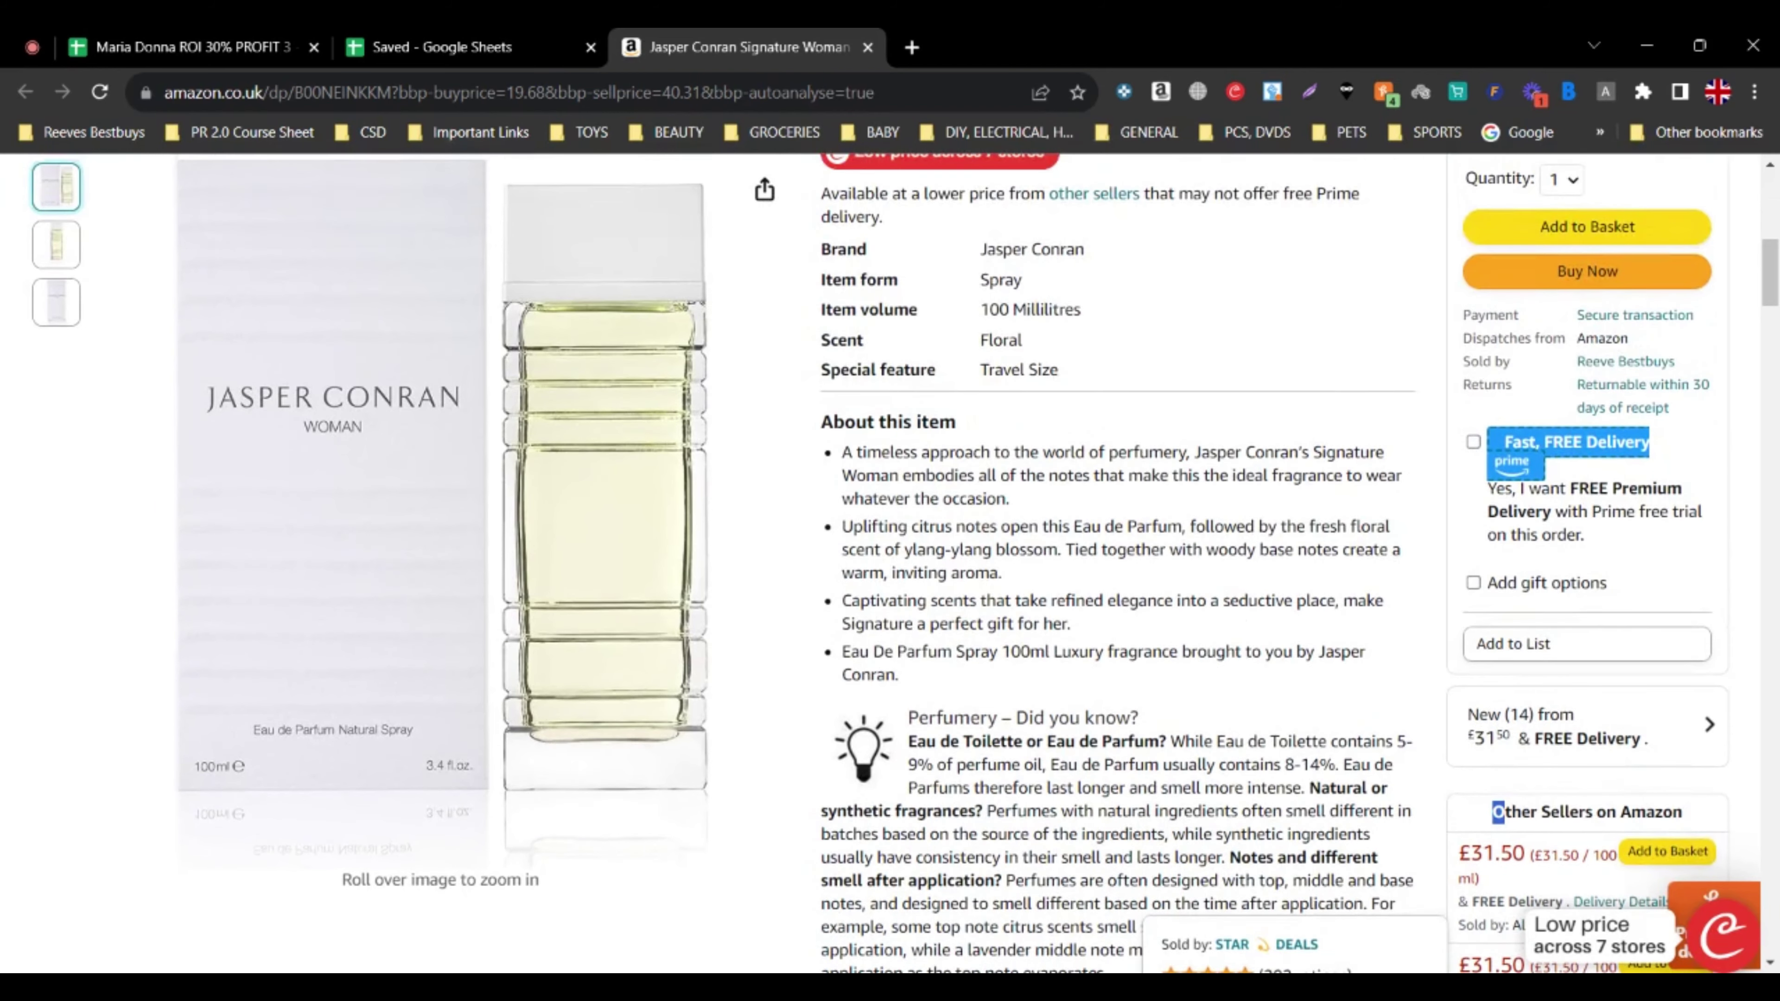
{"action": "left_click", "coordinate": [1277, 374]}
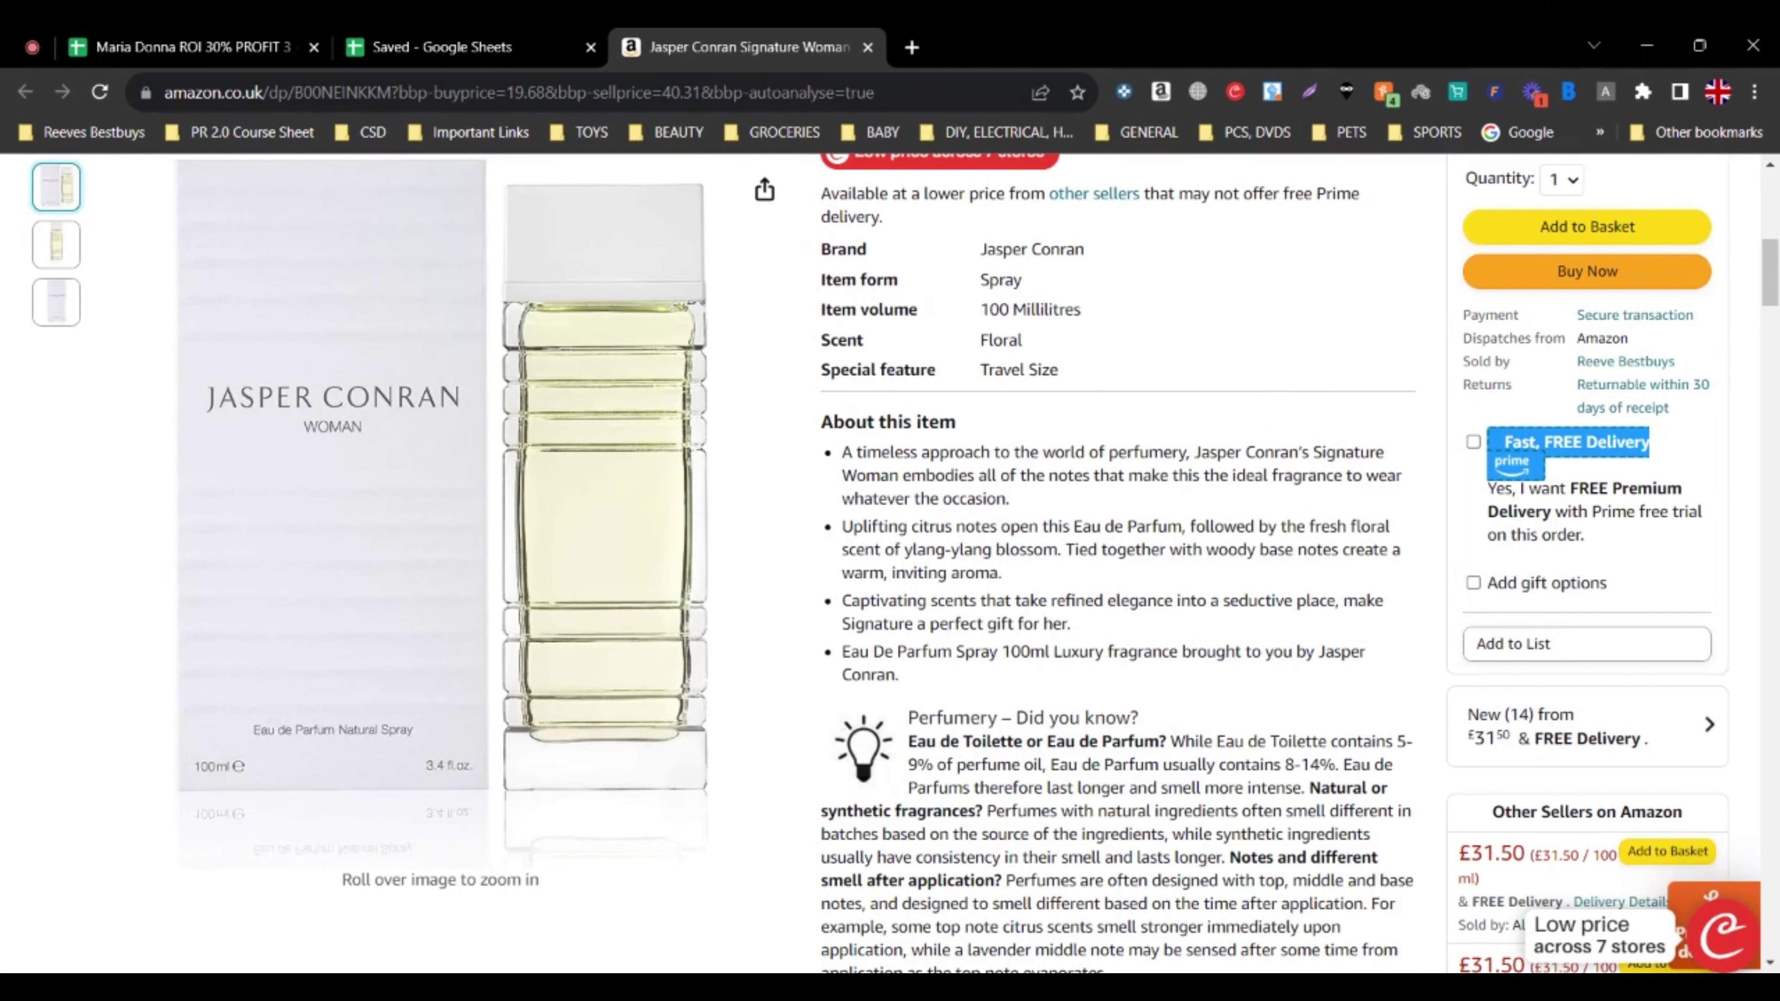
{"action": "scroll", "coordinate": [1113, 774], "scroll_direction": "down", "scroll_amount": 2}
{"action": "scroll", "coordinate": [1114, 775], "scroll_direction": "up", "scroll_amount": 10}
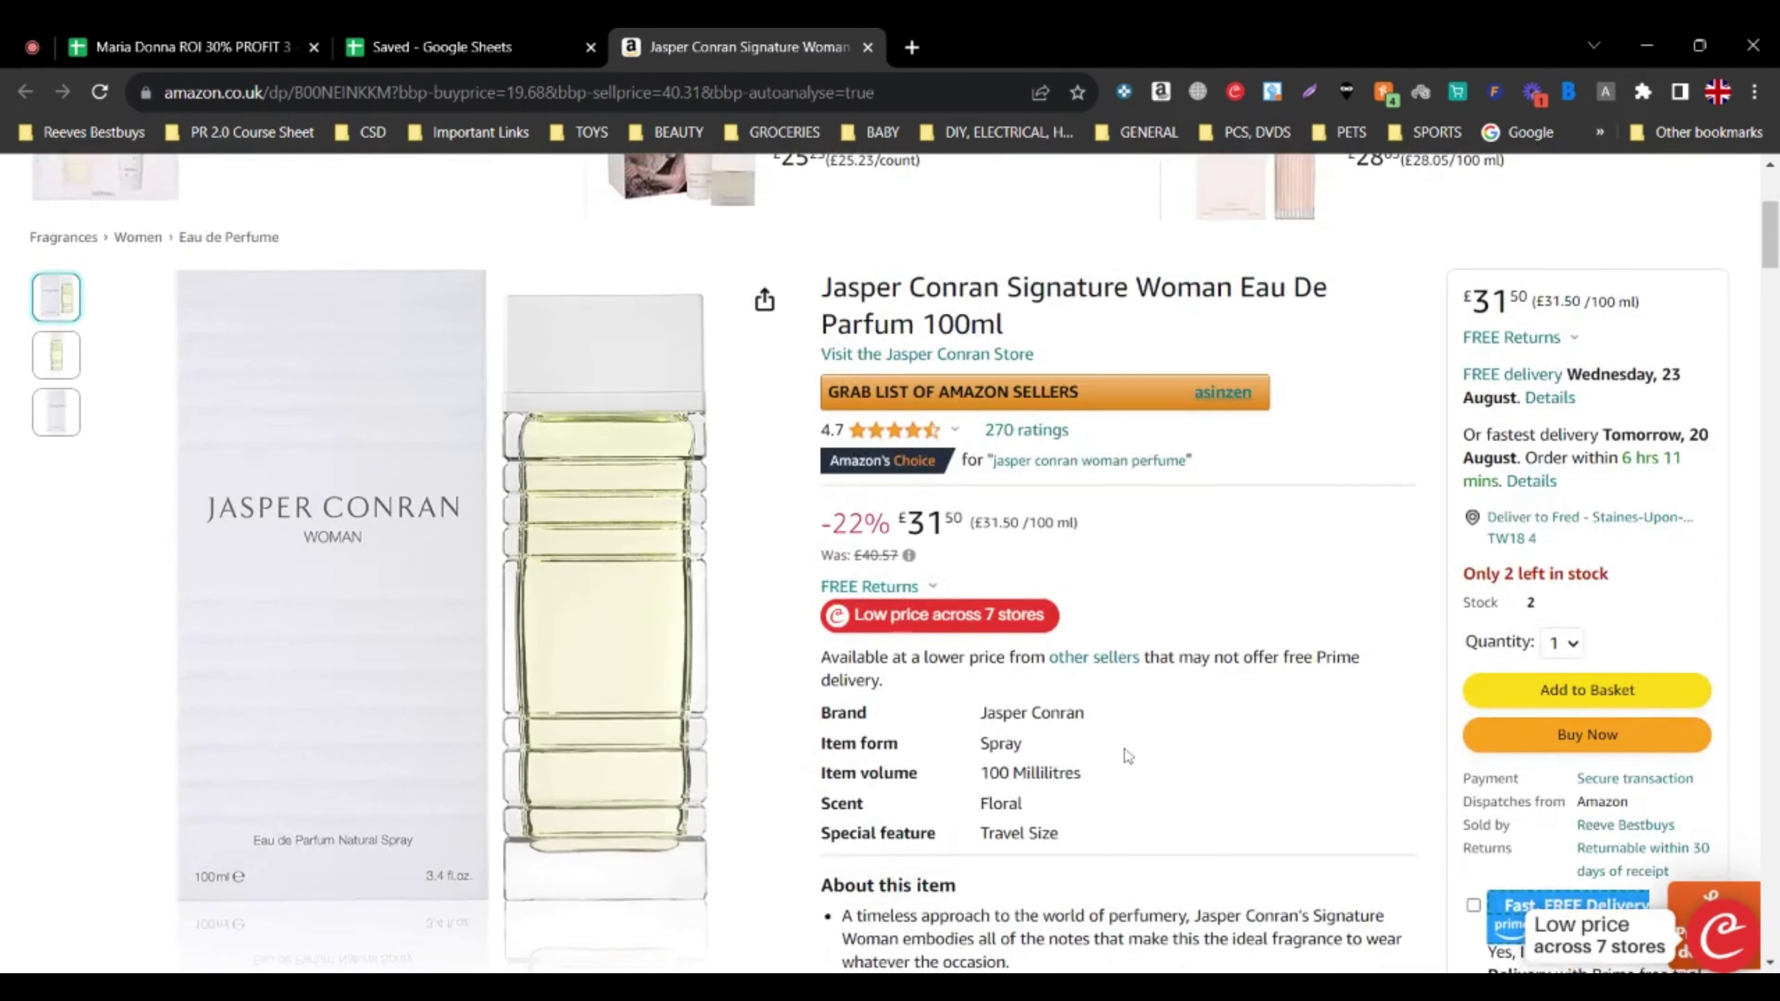
{"action": "scroll", "coordinate": [1113, 775], "scroll_direction": "down", "scroll_amount": 6}
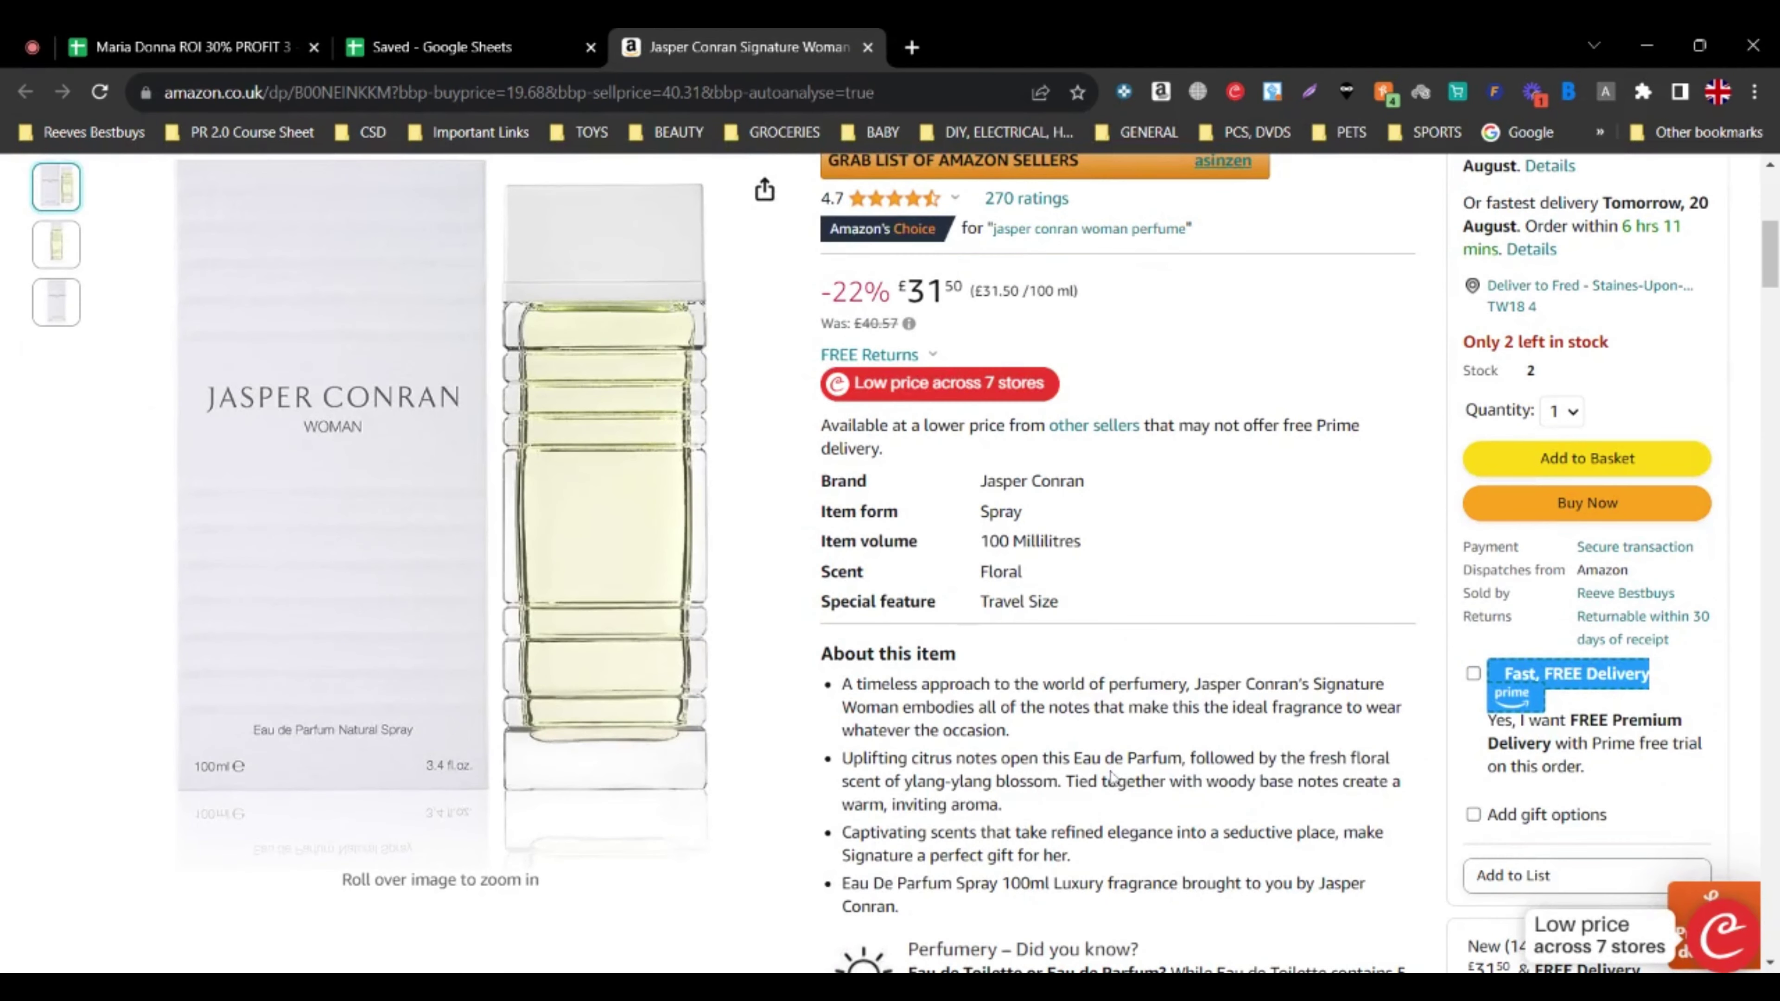
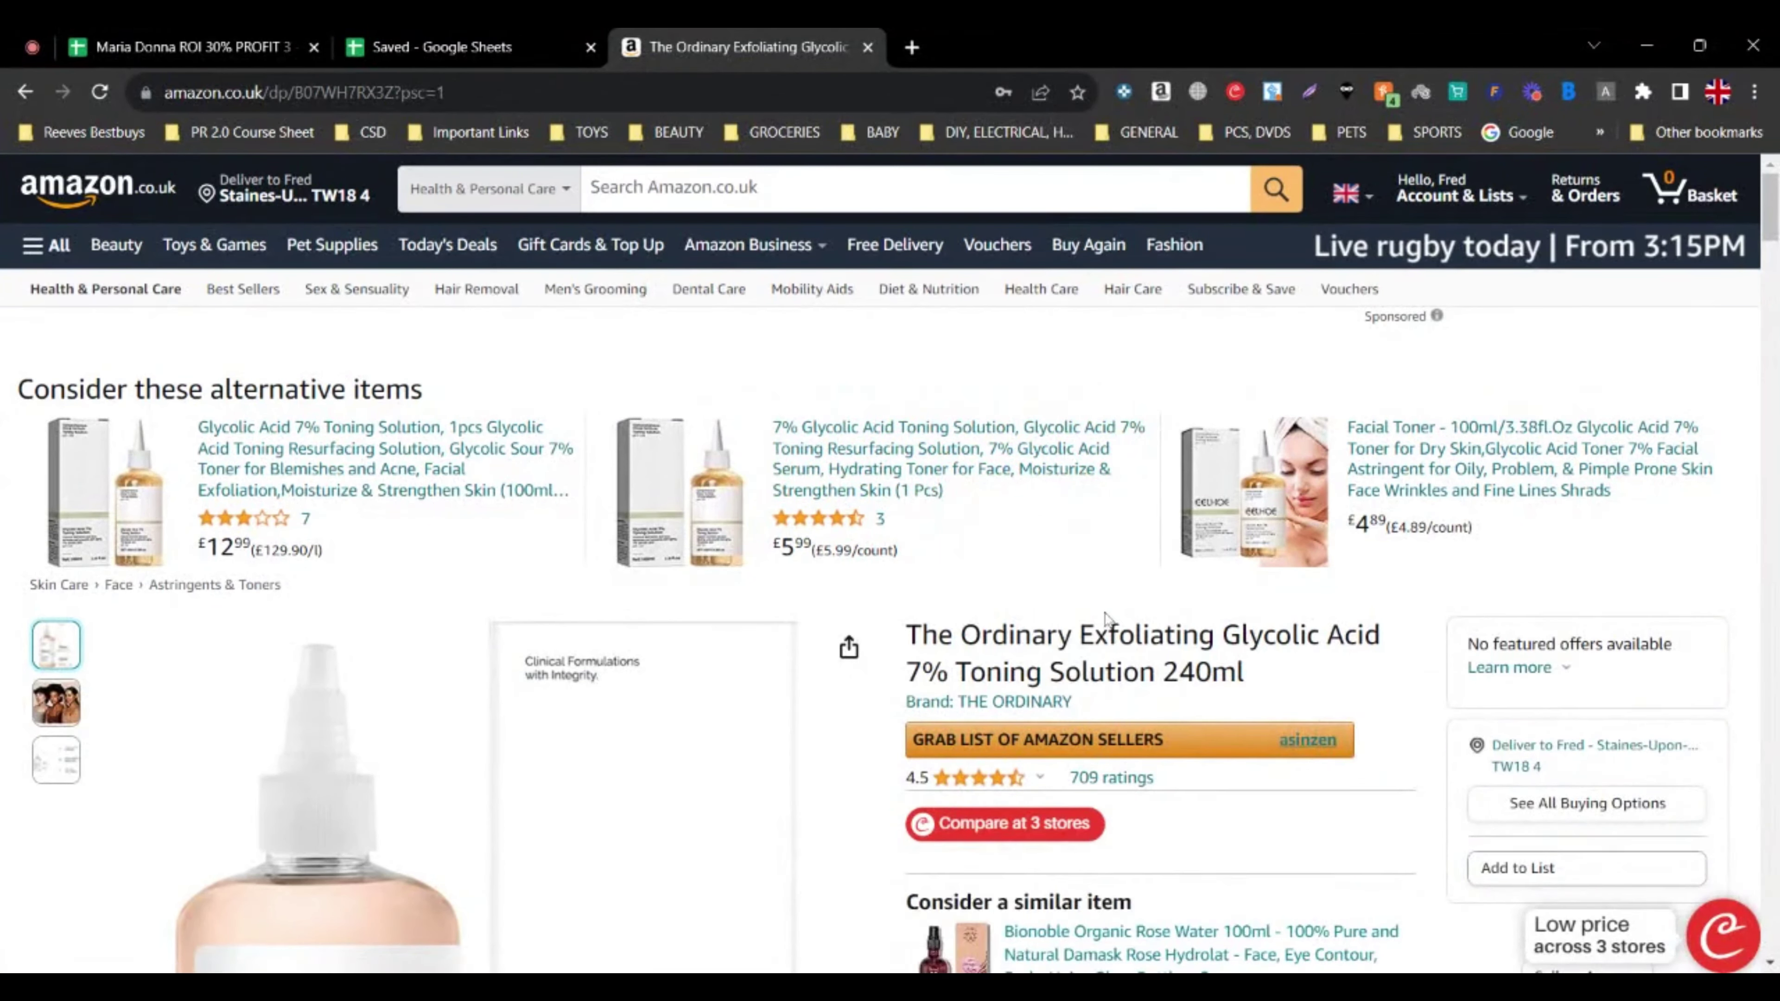
- Look over The Ordinary Glycolic Acid toner listing and highlight the notice shown where the Buy Box would normally be
{"action": "scroll", "coordinate": [1115, 779], "scroll_direction": "down", "scroll_amount": 1}
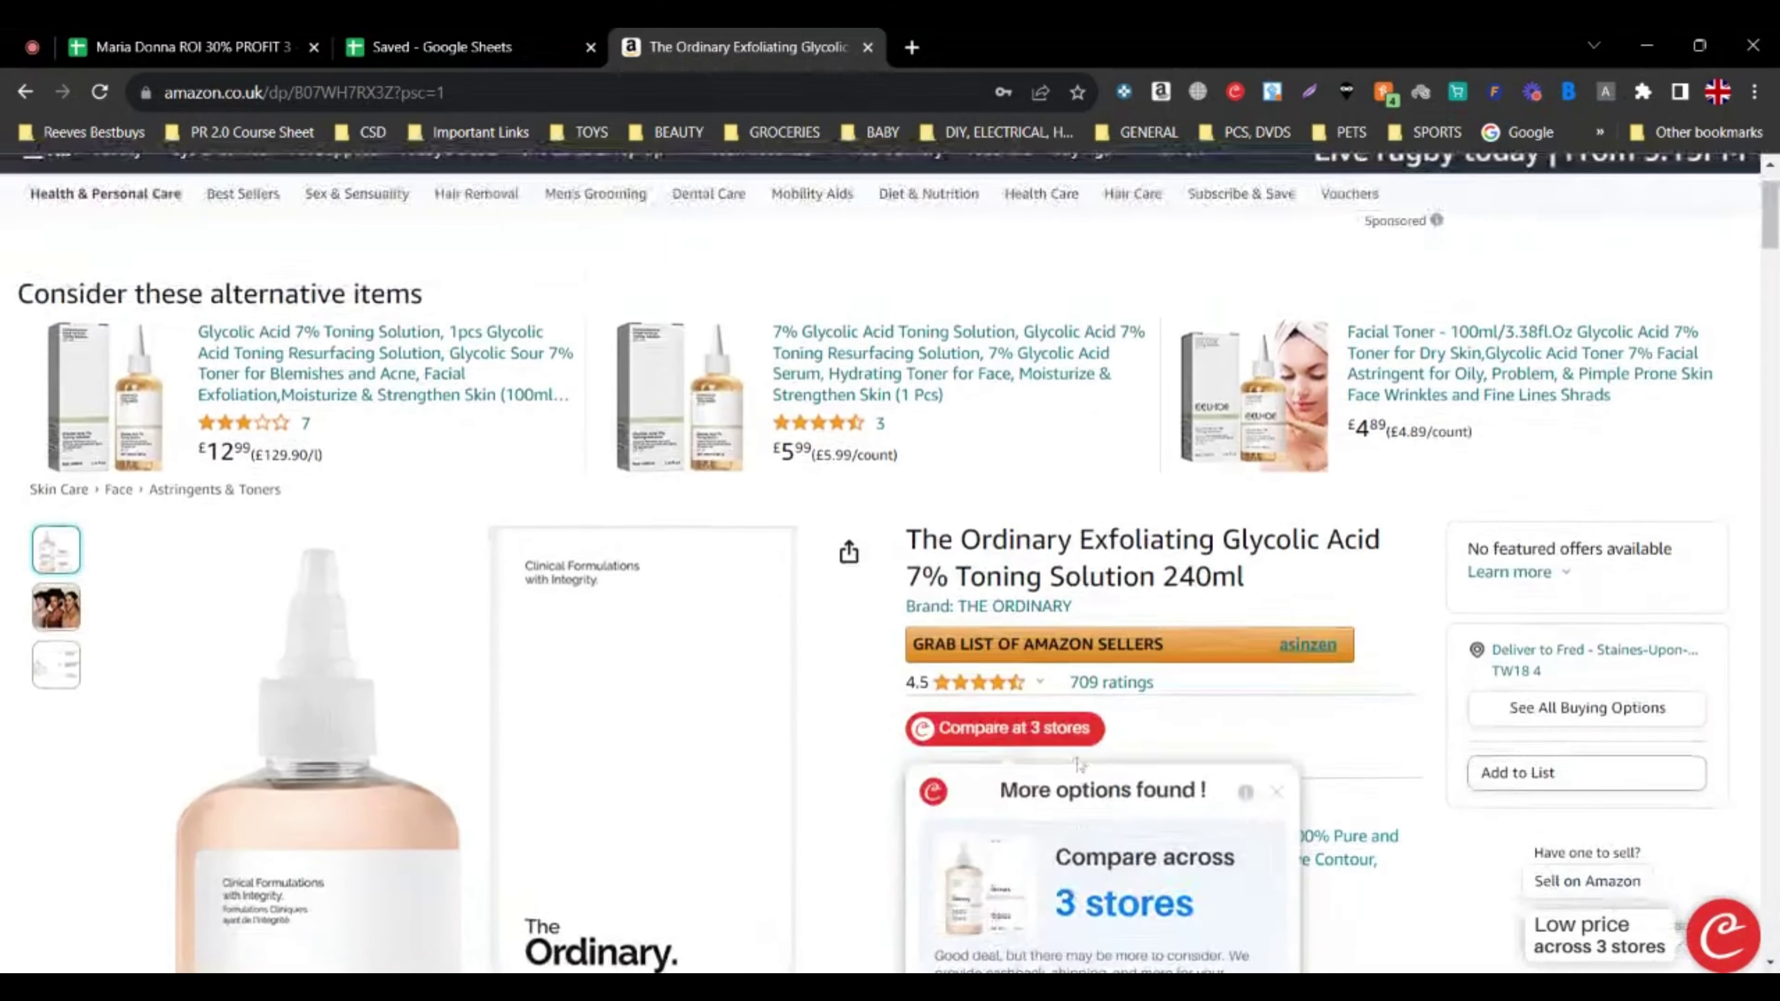
{"action": "scroll", "coordinate": [1079, 764], "scroll_direction": "up", "scroll_amount": 1}
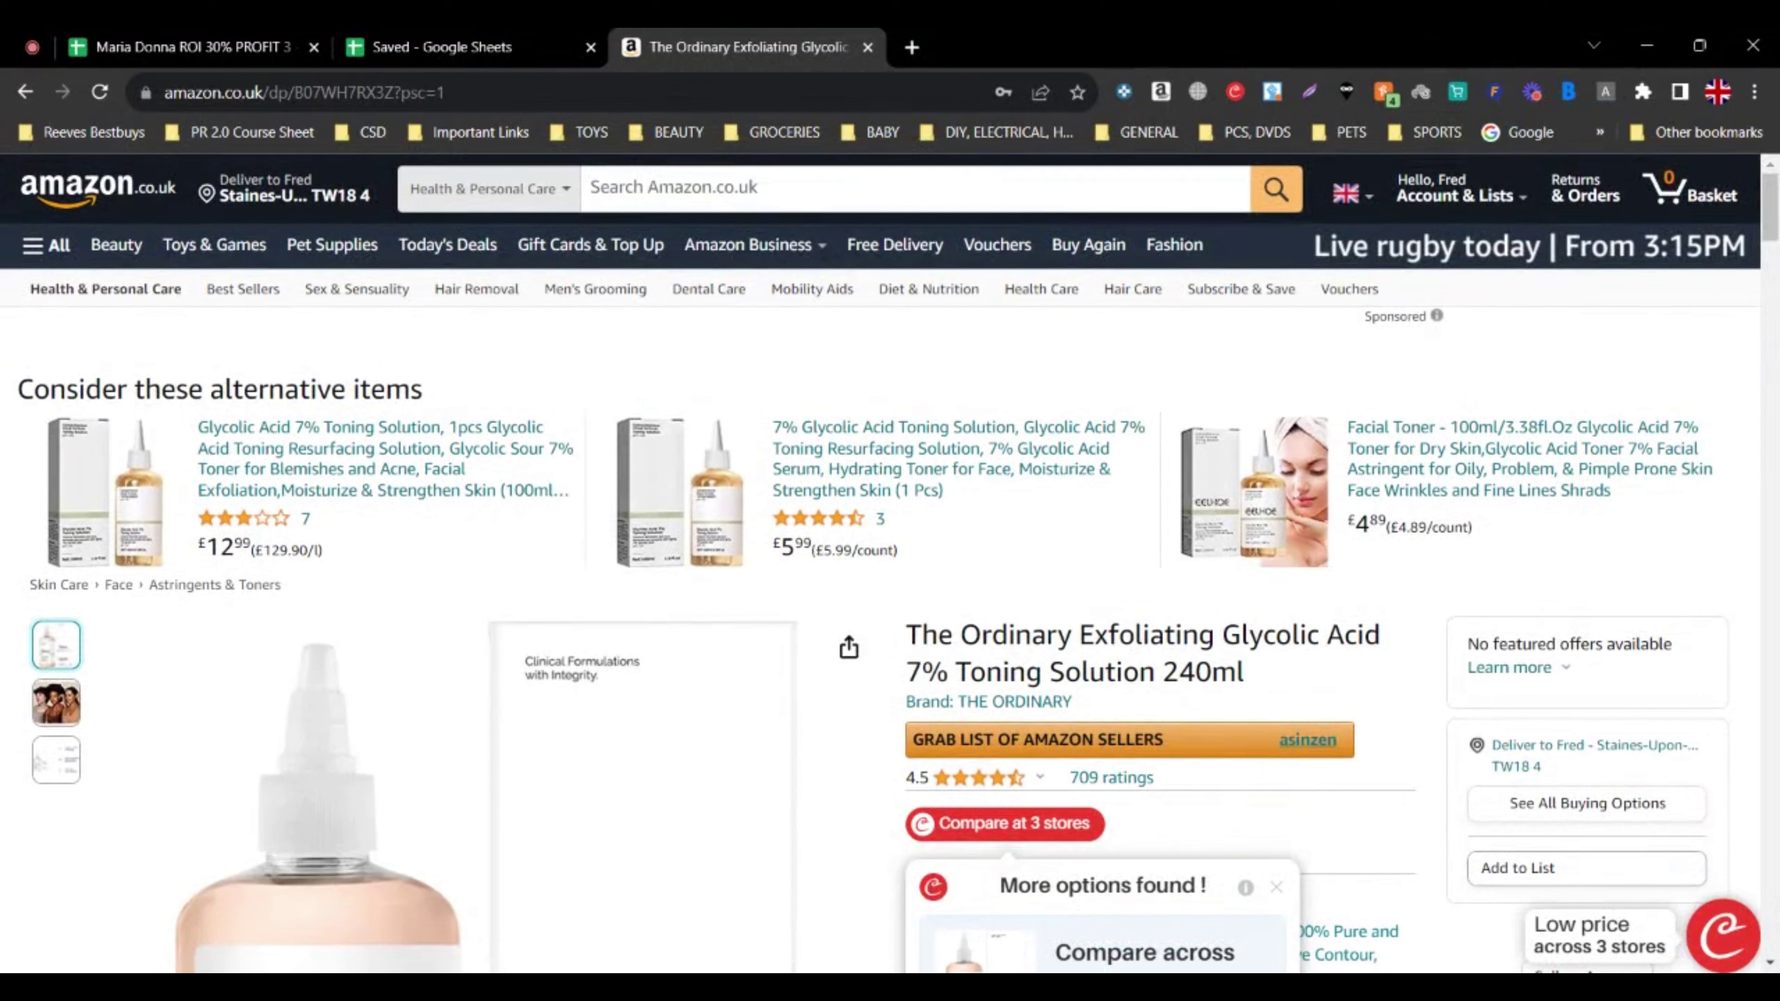
{"action": "scroll", "coordinate": [1552, 484], "scroll_direction": "down", "scroll_amount": 4}
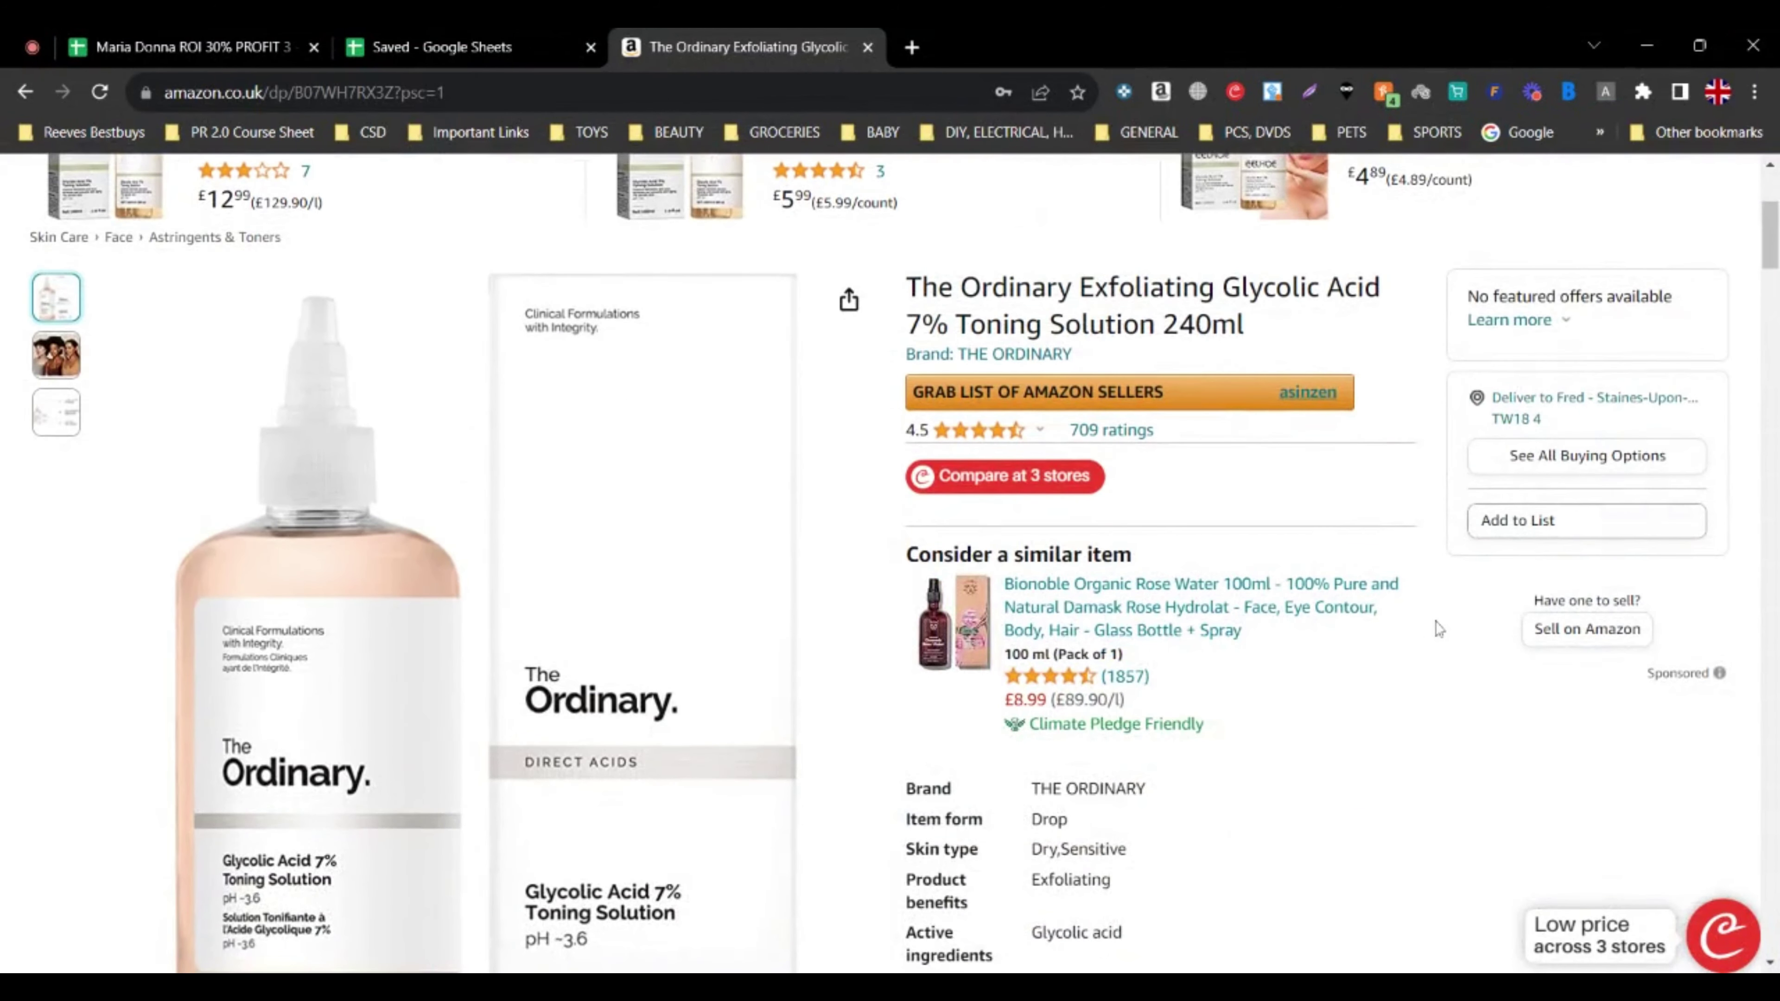
{"action": "scroll", "coordinate": [1487, 796], "scroll_direction": "up", "scroll_amount": 2}
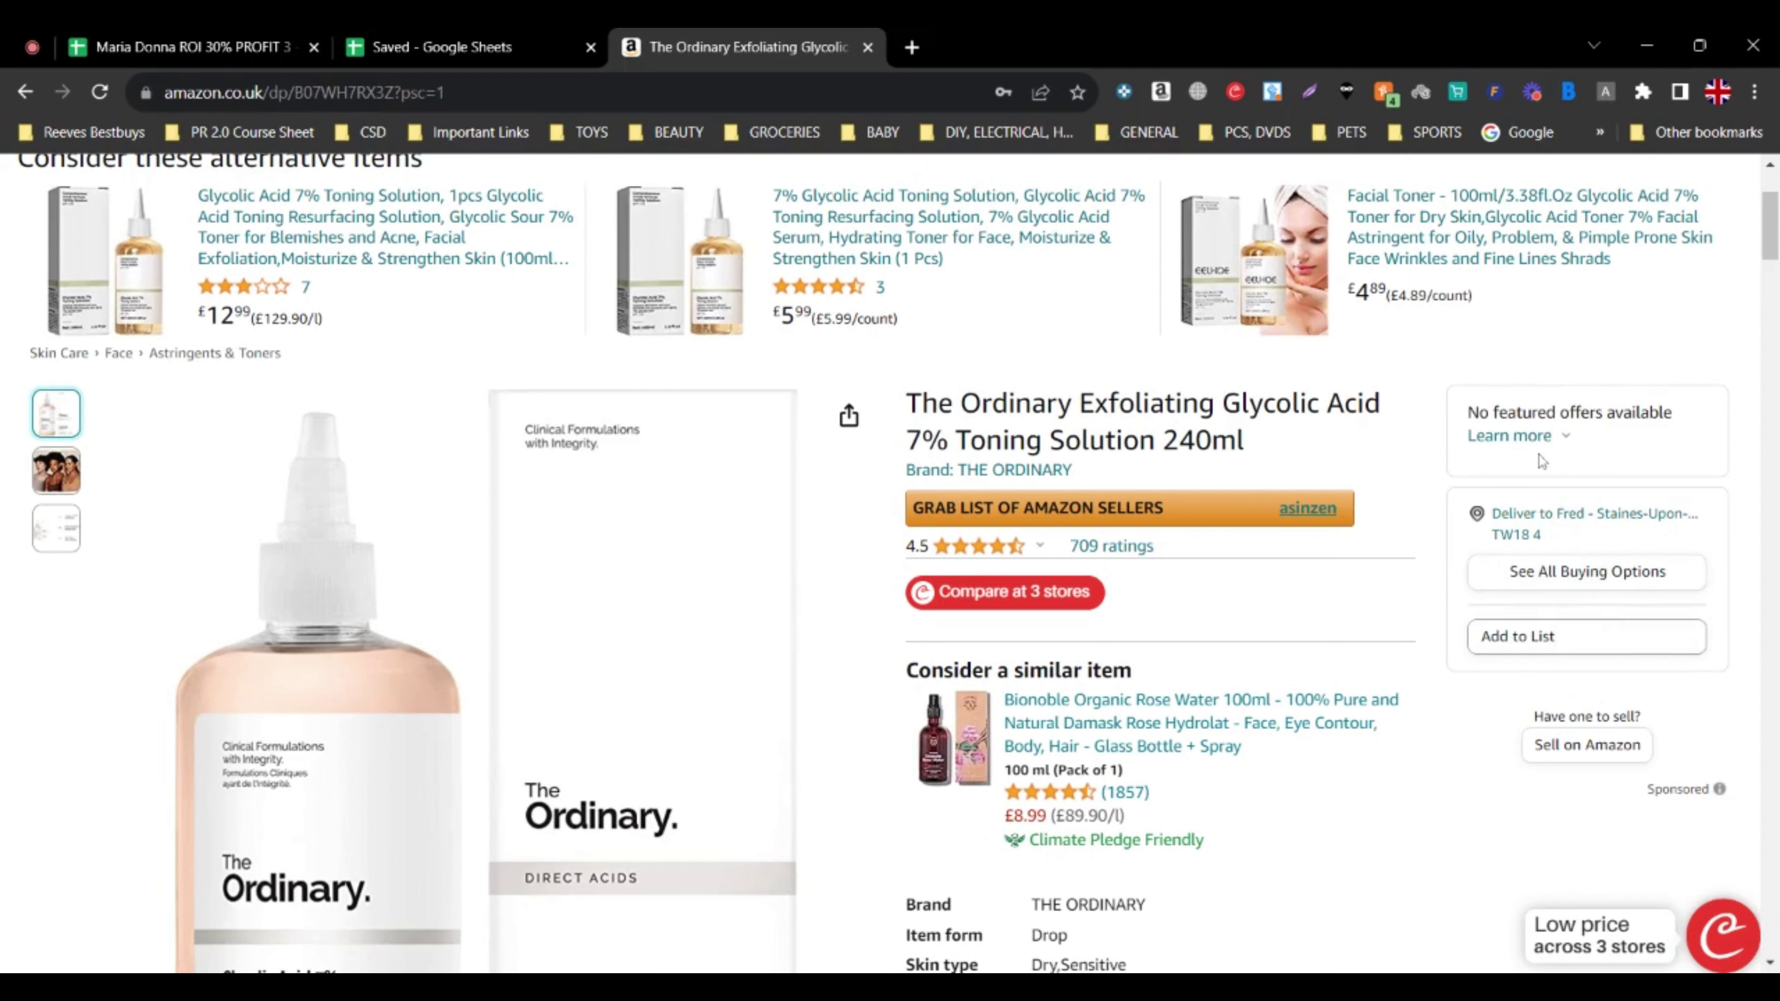
{"action": "left_click_drag", "start_coordinate": [1465, 412], "coordinate": [1674, 414]}
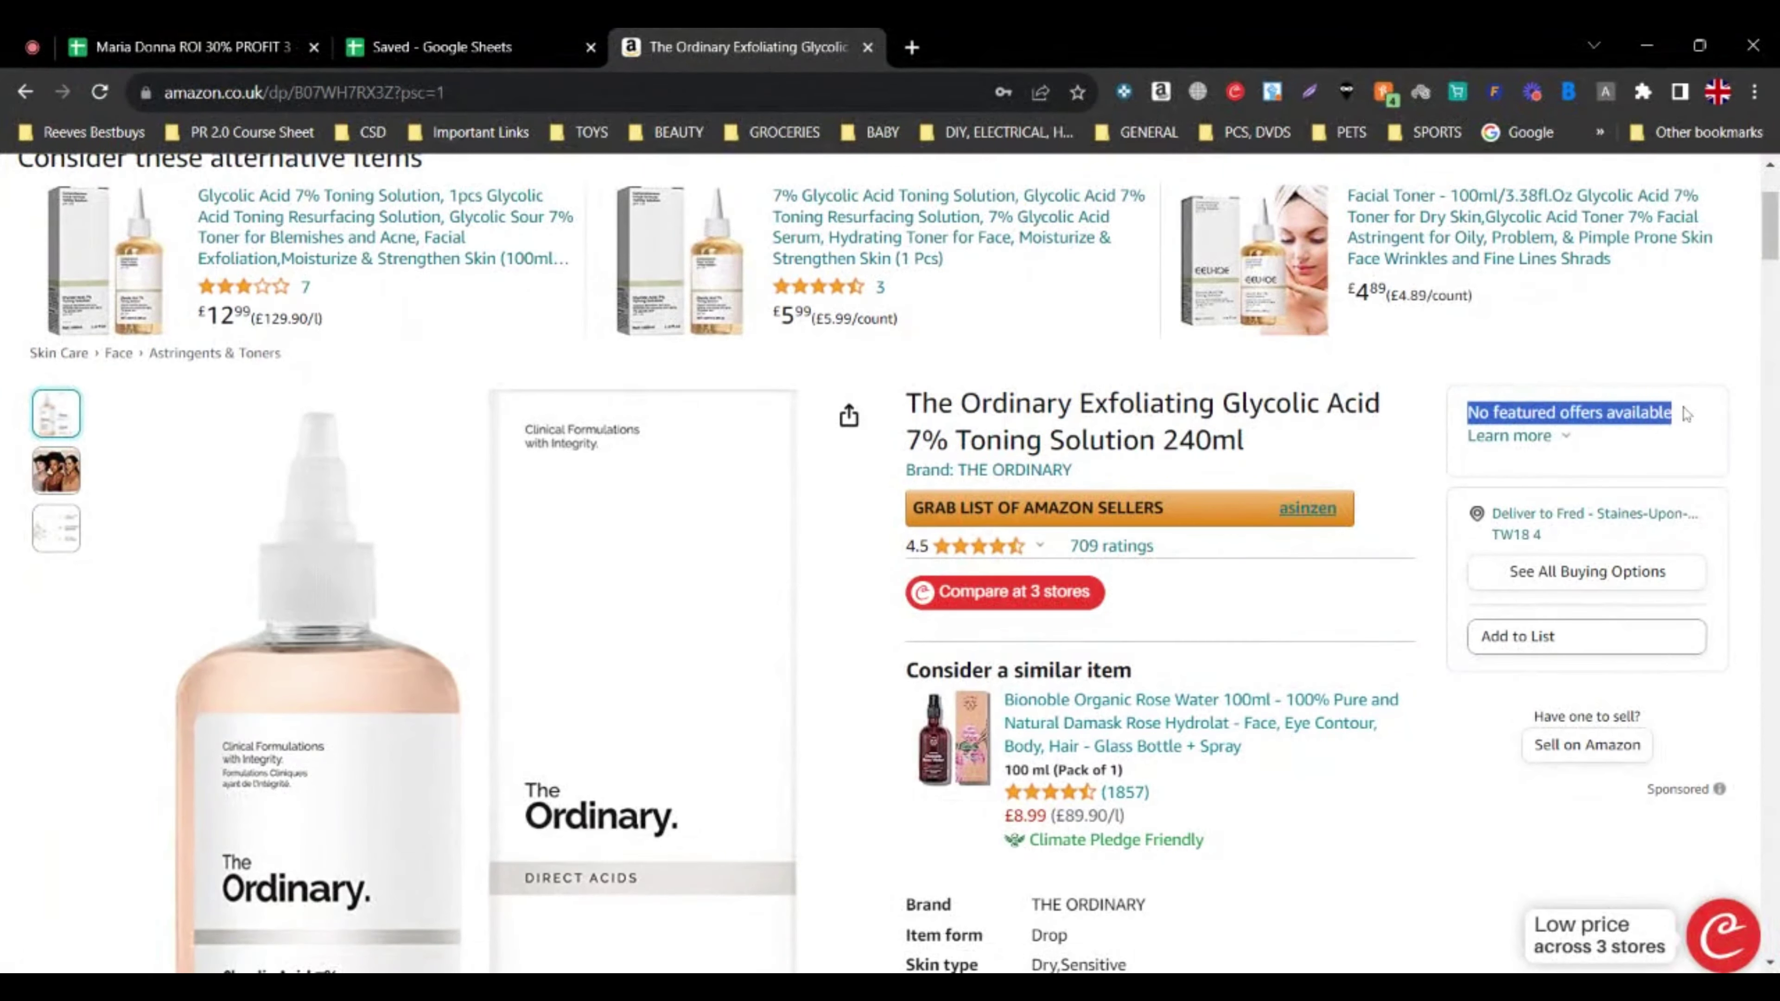
- Open all buying options for The Ordinary toner and look through the sellers' prices, delivery dates and ratings
{"action": "left_click", "coordinate": [1512, 573]}
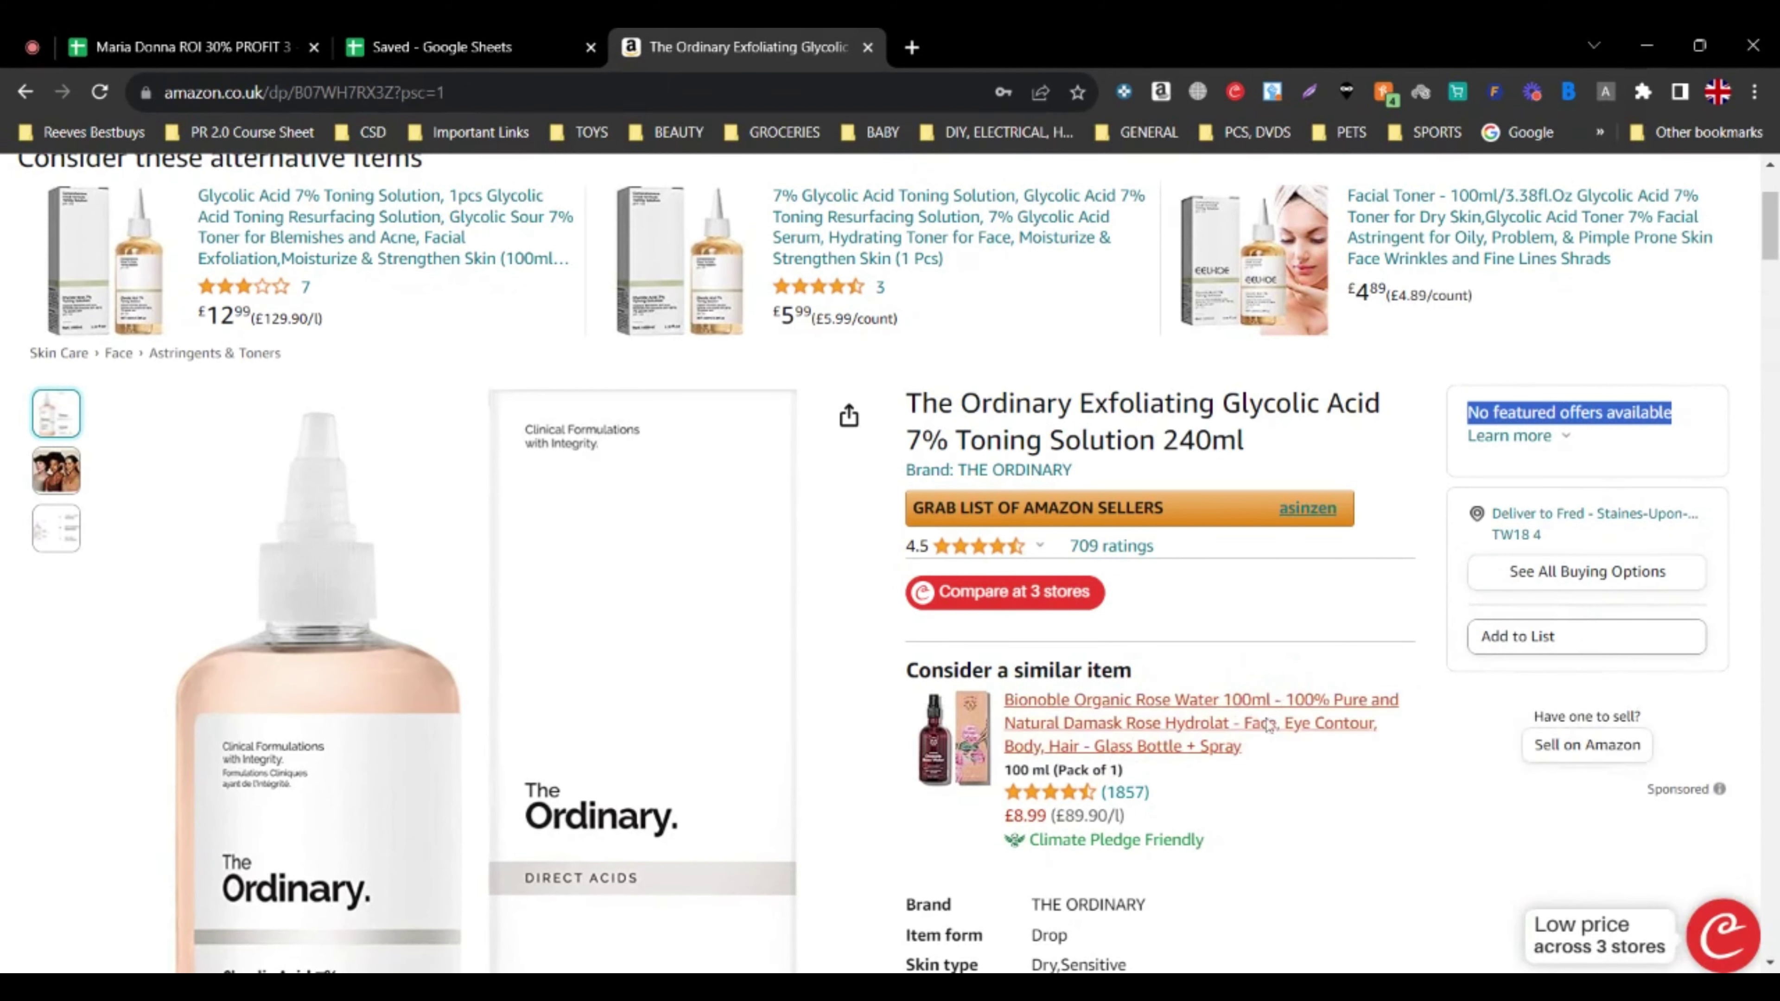
{"action": "scroll", "coordinate": [1302, 768], "scroll_direction": "down", "scroll_amount": 2}
{"action": "scroll", "coordinate": [1304, 752], "scroll_direction": "down", "scroll_amount": 1}
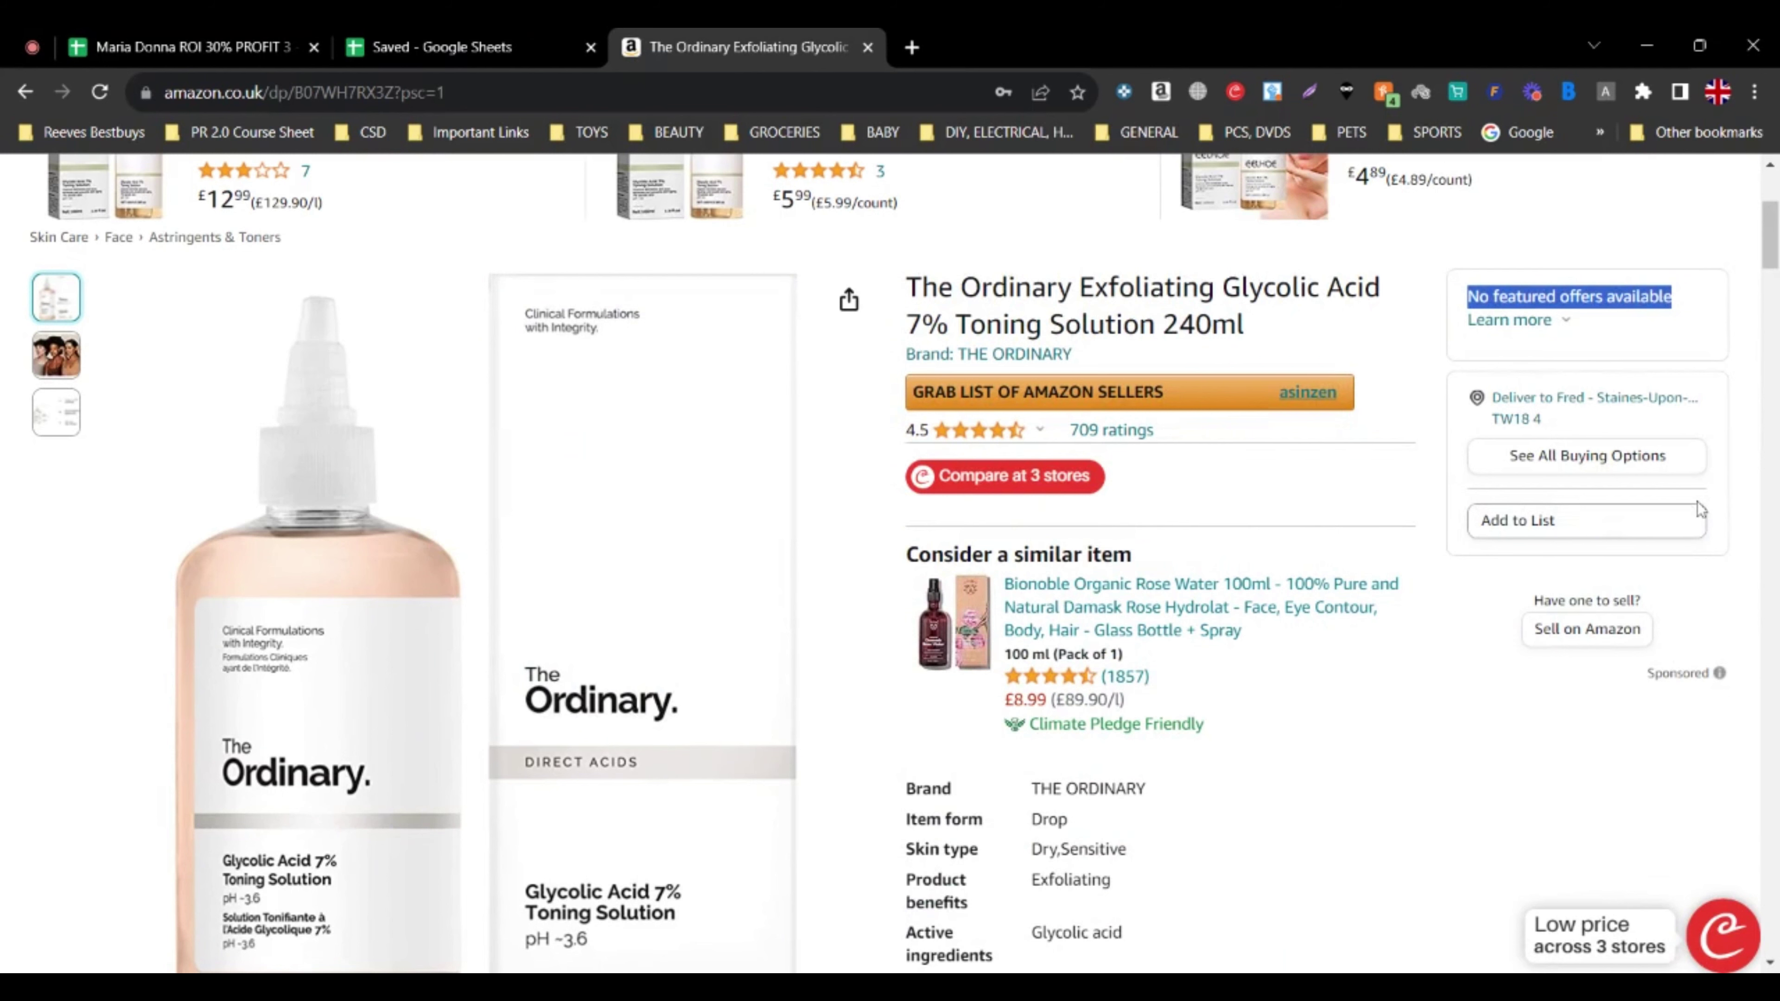
{"action": "left_click", "coordinate": [1539, 462]}
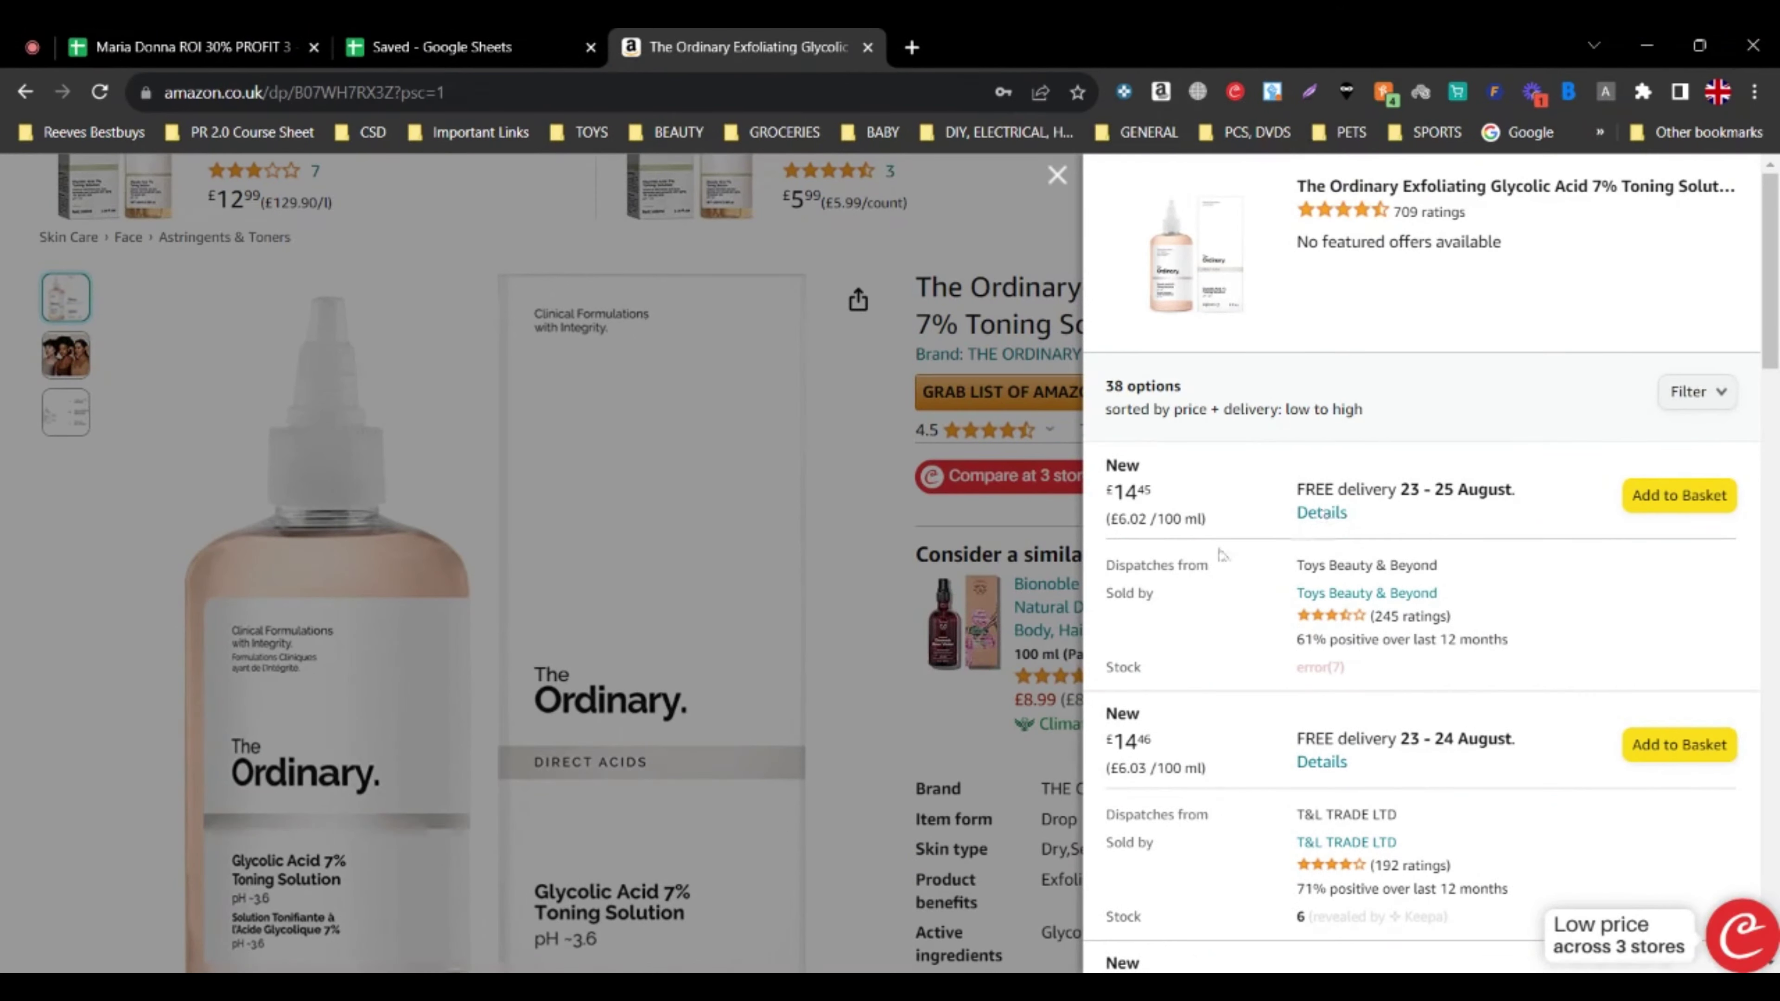
{"action": "scroll", "coordinate": [1227, 610], "scroll_direction": "down", "scroll_amount": 5}
{"action": "scroll", "coordinate": [1220, 505], "scroll_direction": "down", "scroll_amount": 2}
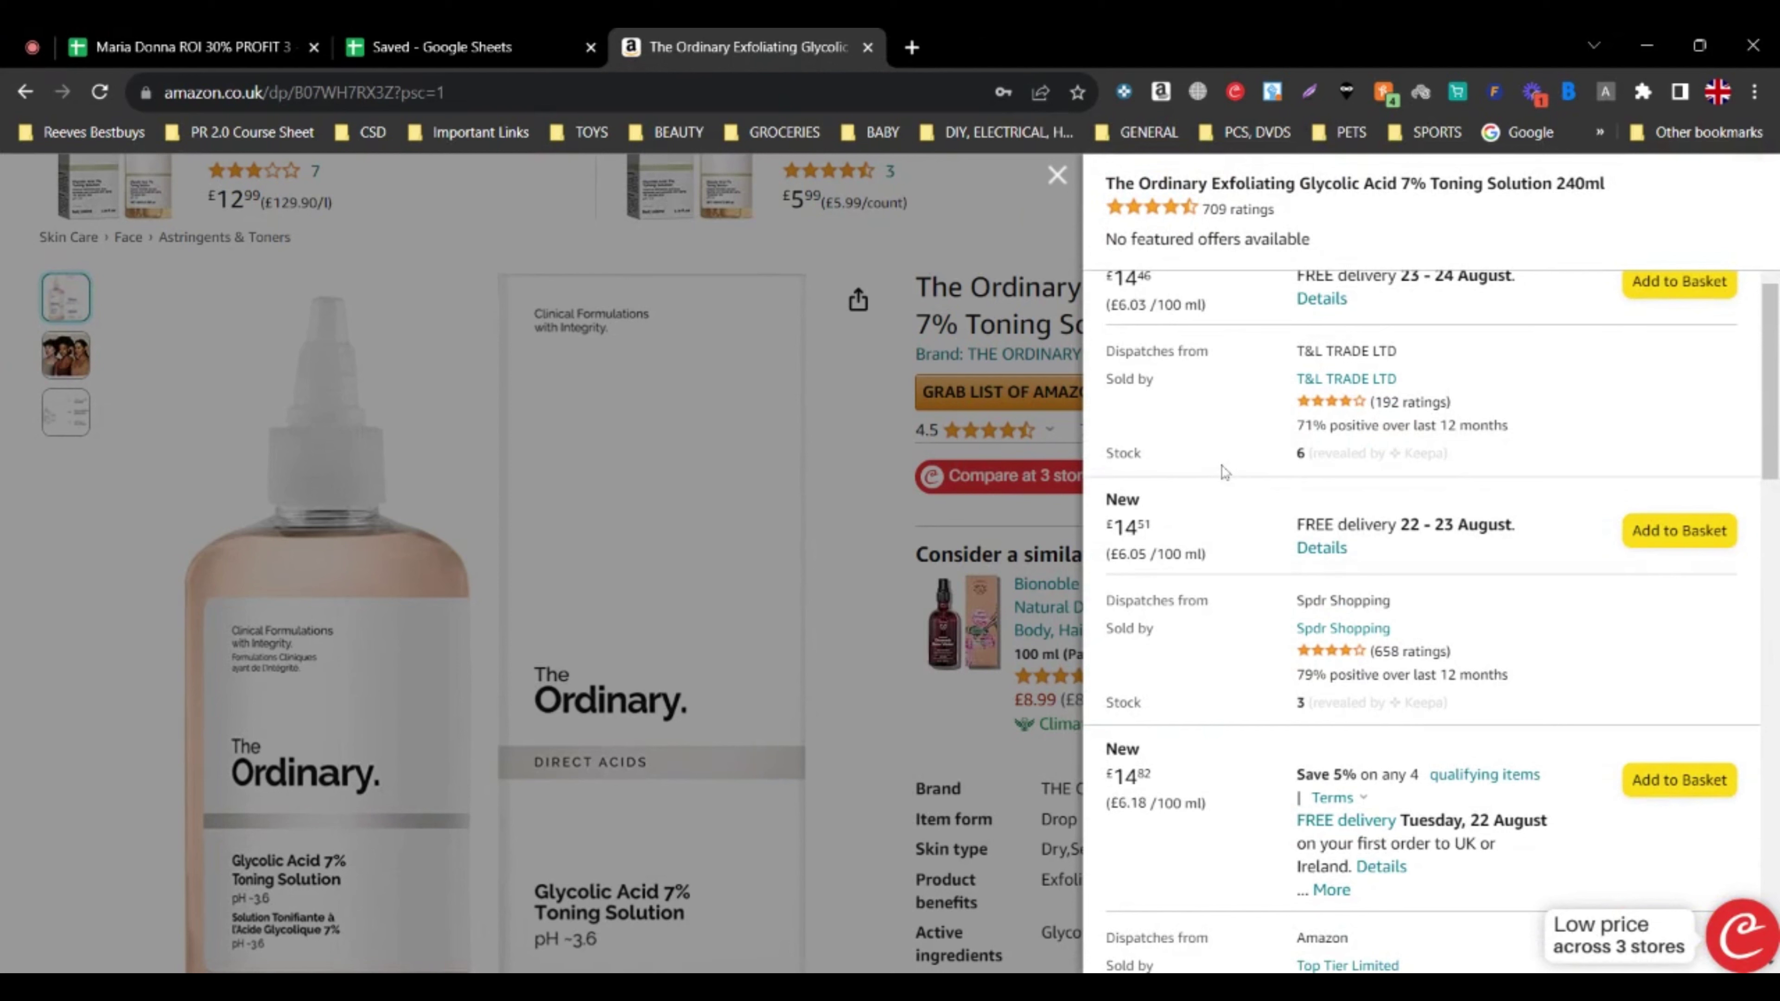
{"action": "scroll", "coordinate": [1167, 406], "scroll_direction": "up", "scroll_amount": 2}
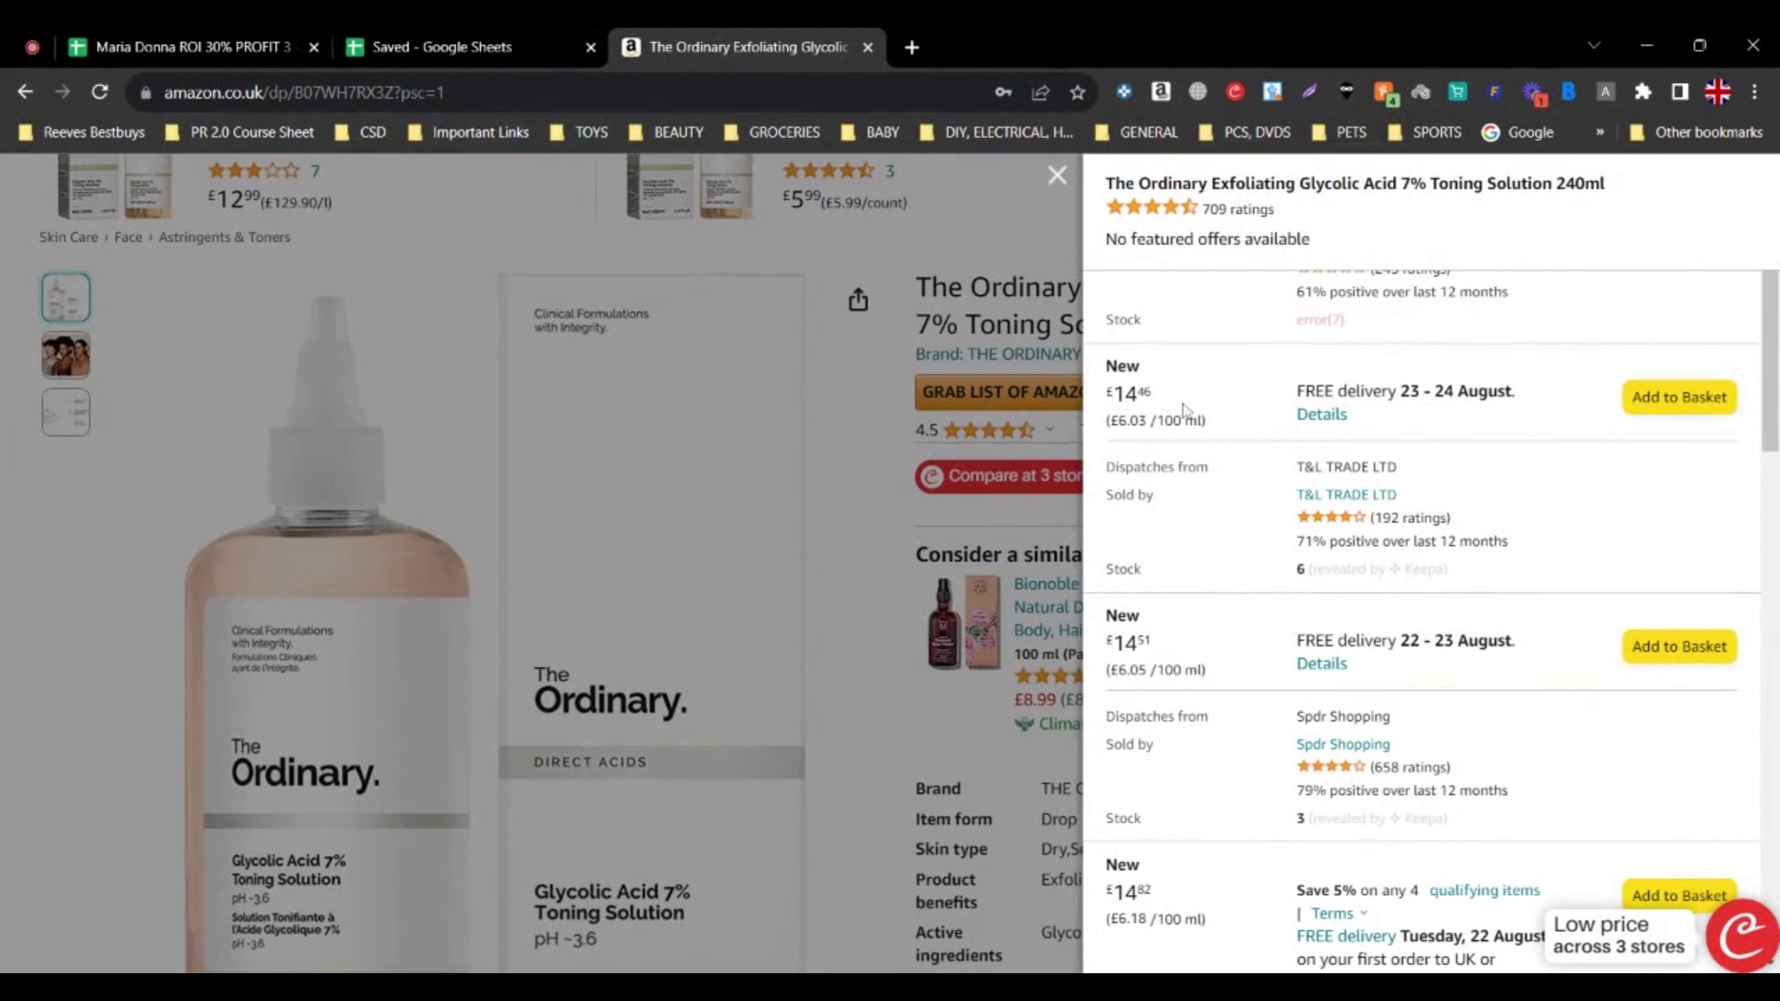
- Highlight the price and the delivery dates of the T&L TRADE LTD offer in turn
{"action": "left_click_drag", "start_coordinate": [1151, 394], "coordinate": [1113, 395]}
{"action": "left_click", "coordinate": [1407, 421]}
{"action": "double_click", "coordinate": [1286, 395]}
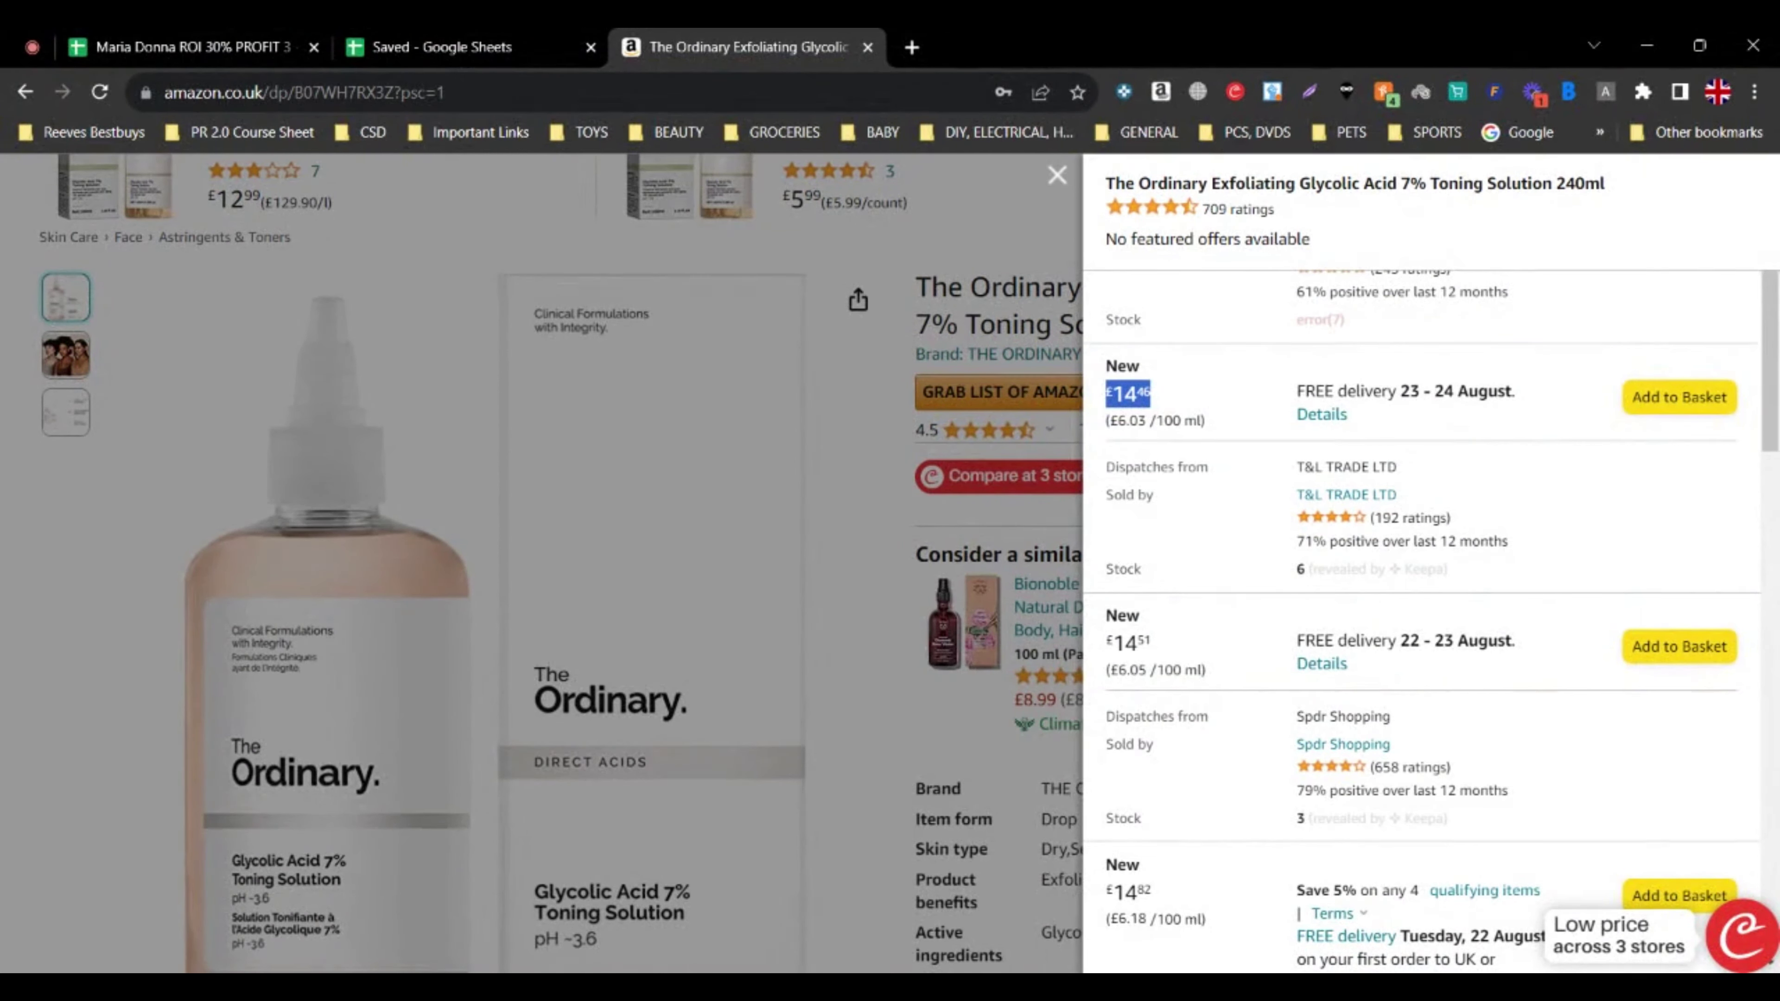
{"action": "left_click_drag", "start_coordinate": [1400, 391], "coordinate": [1525, 409]}
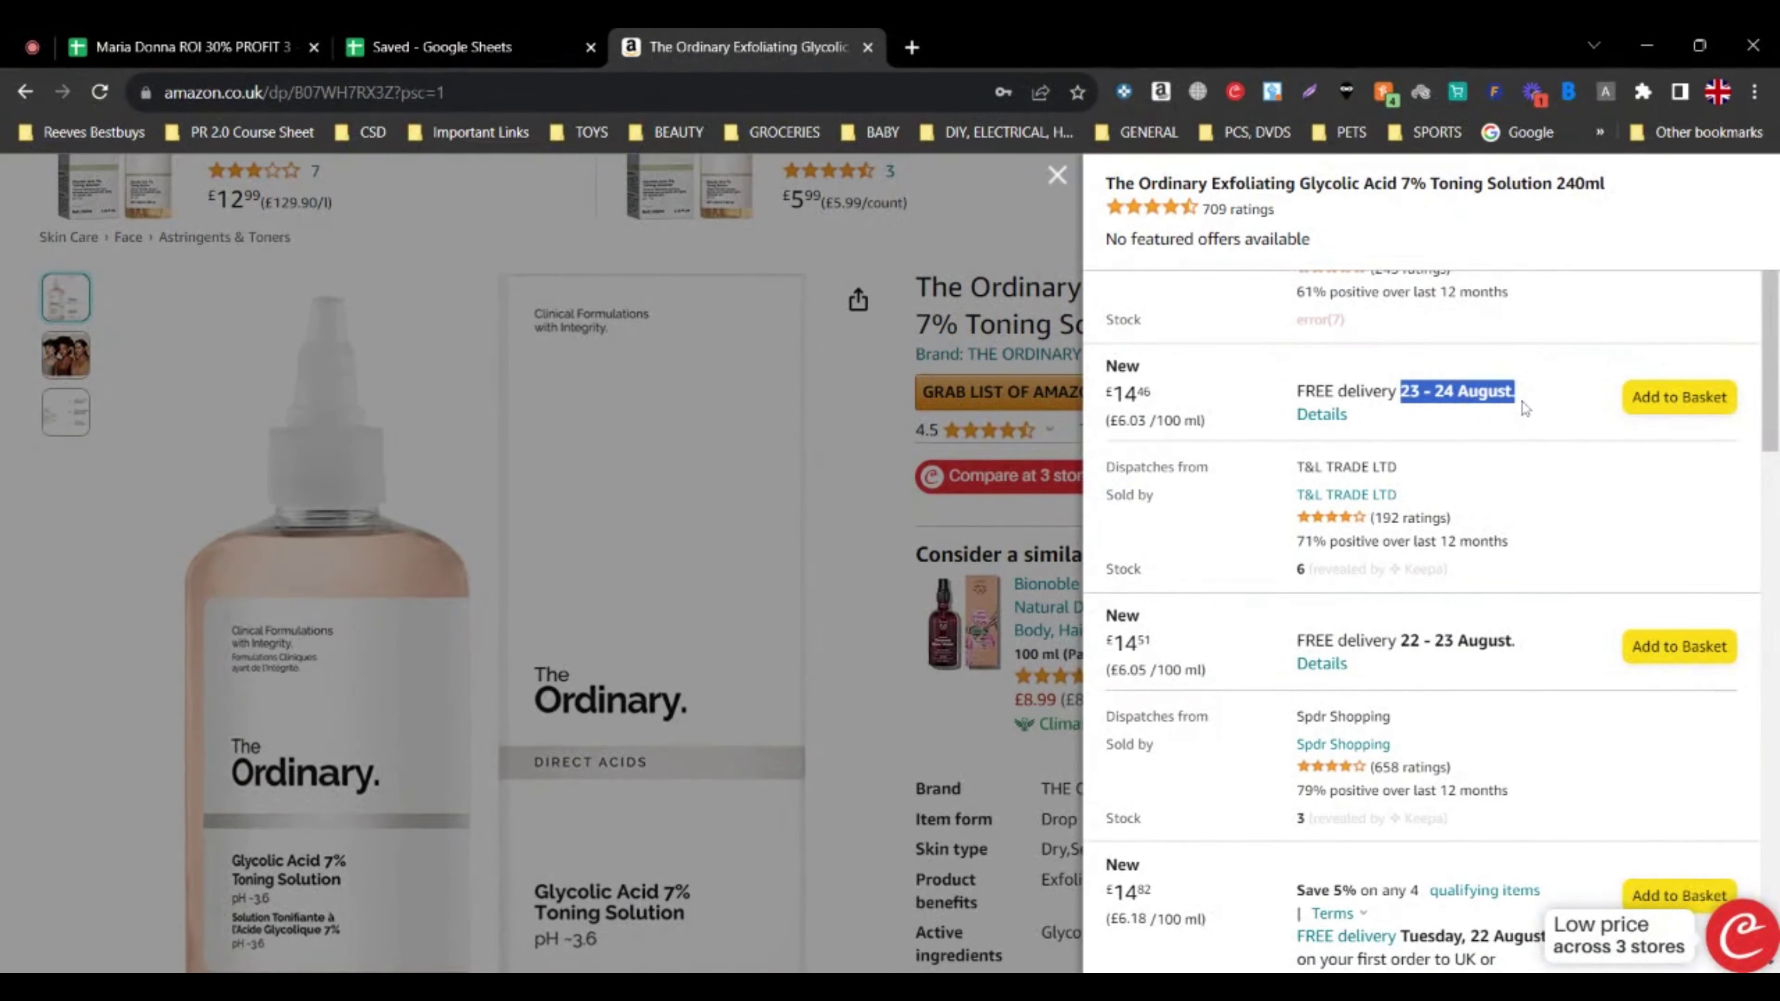
- Highlight the dispatcher name and the seller ratings of the T&L TRADE LTD offer in turn
{"action": "left_click_drag", "start_coordinate": [1293, 468], "coordinate": [1431, 472]}
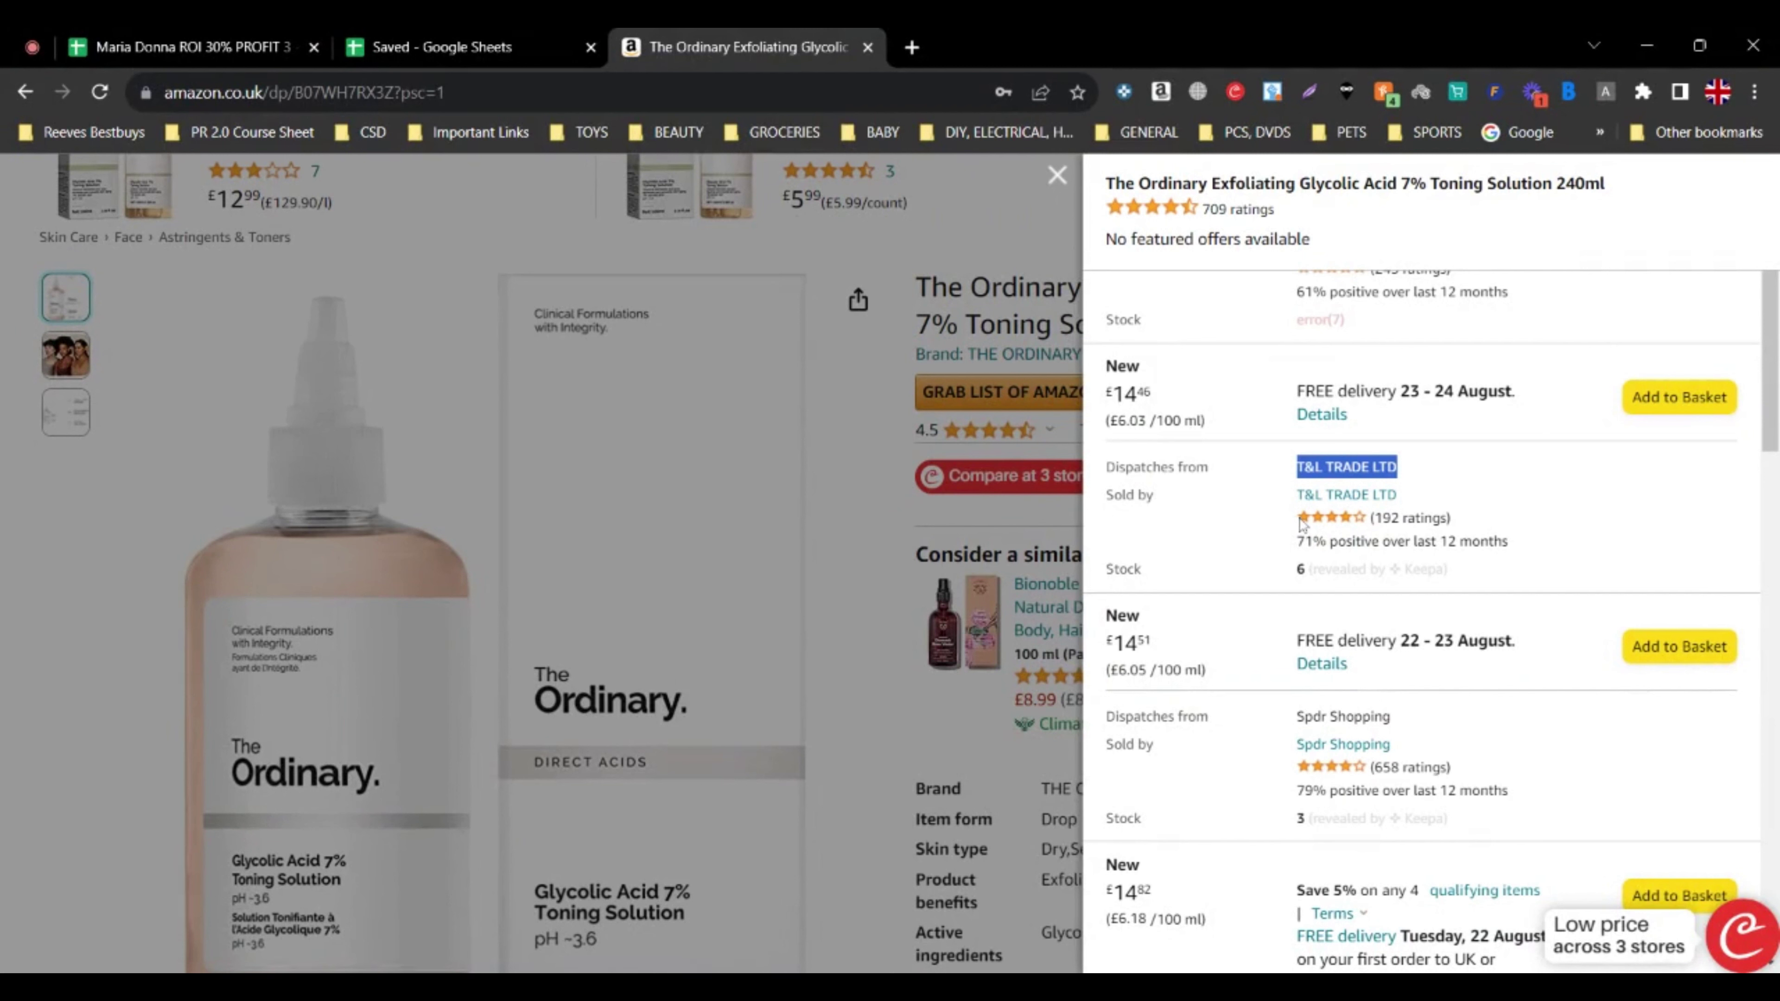
{"action": "left_click", "coordinate": [1514, 510]}
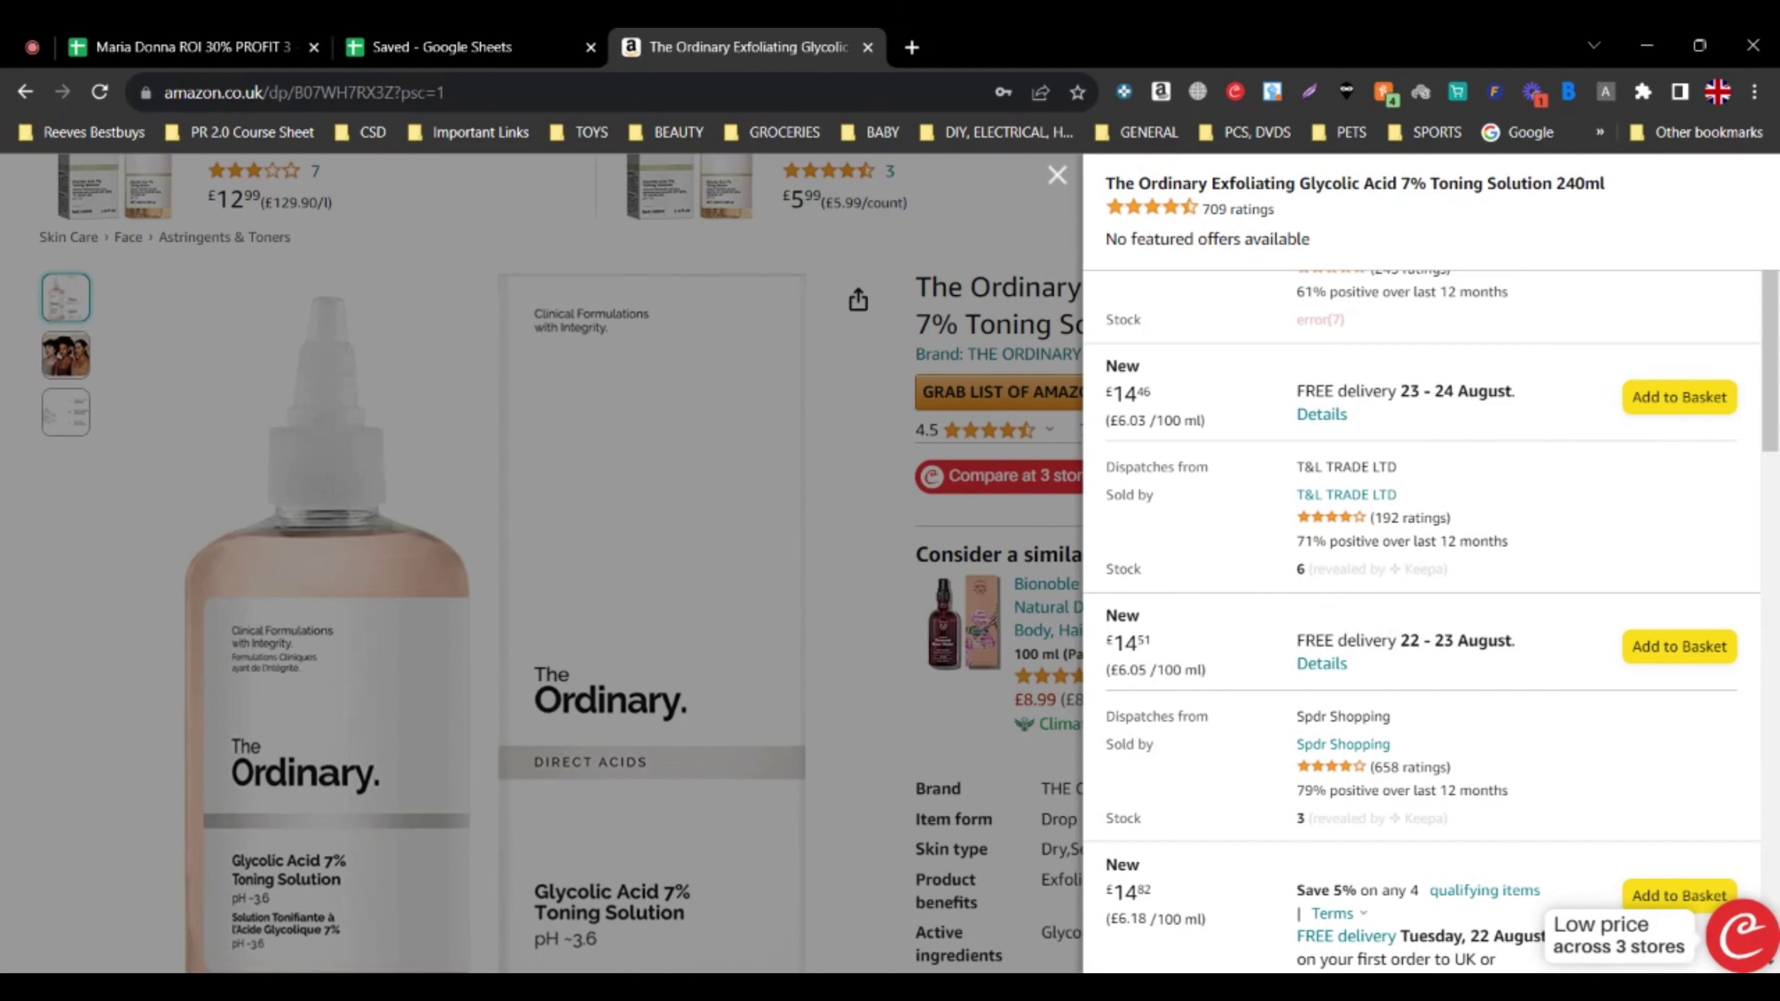
{"action": "left_click_drag", "start_coordinate": [1372, 518], "coordinate": [1536, 556]}
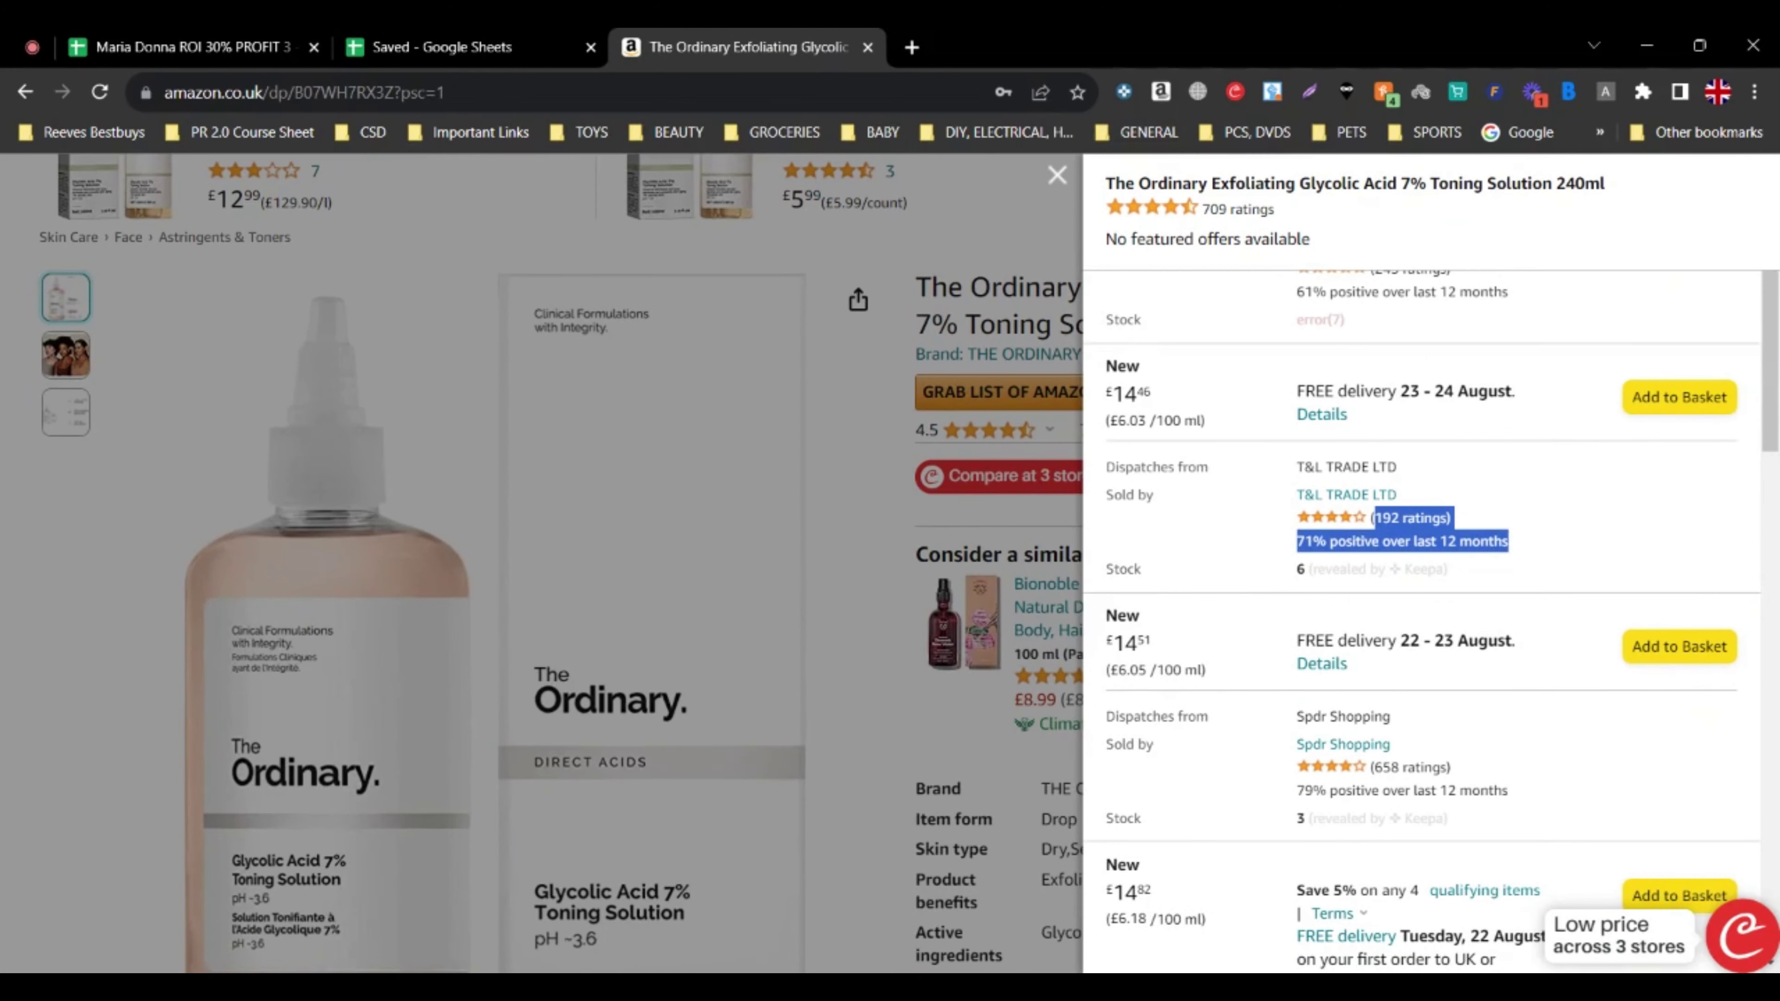
{"action": "left_click", "coordinate": [1273, 582]}
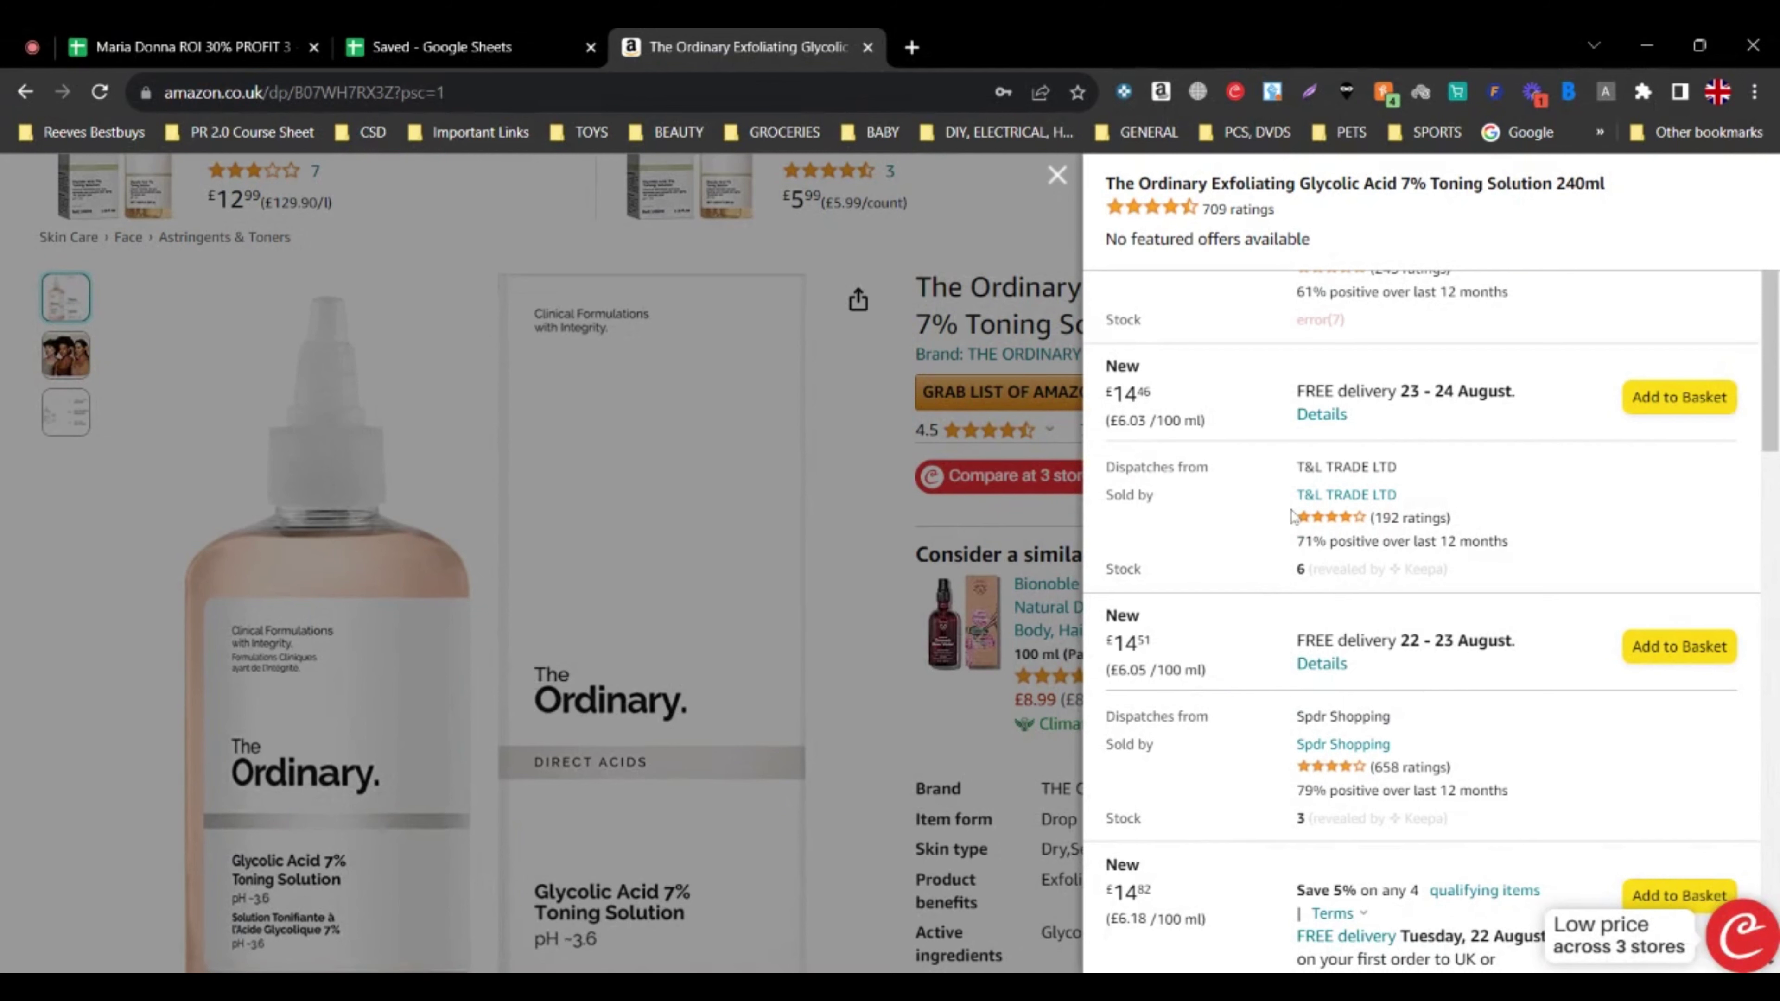
- Look through the remaining sellers' offers for The Ordinary toner and close the buying options
{"action": "scroll", "coordinate": [1502, 483], "scroll_direction": "down", "scroll_amount": 5}
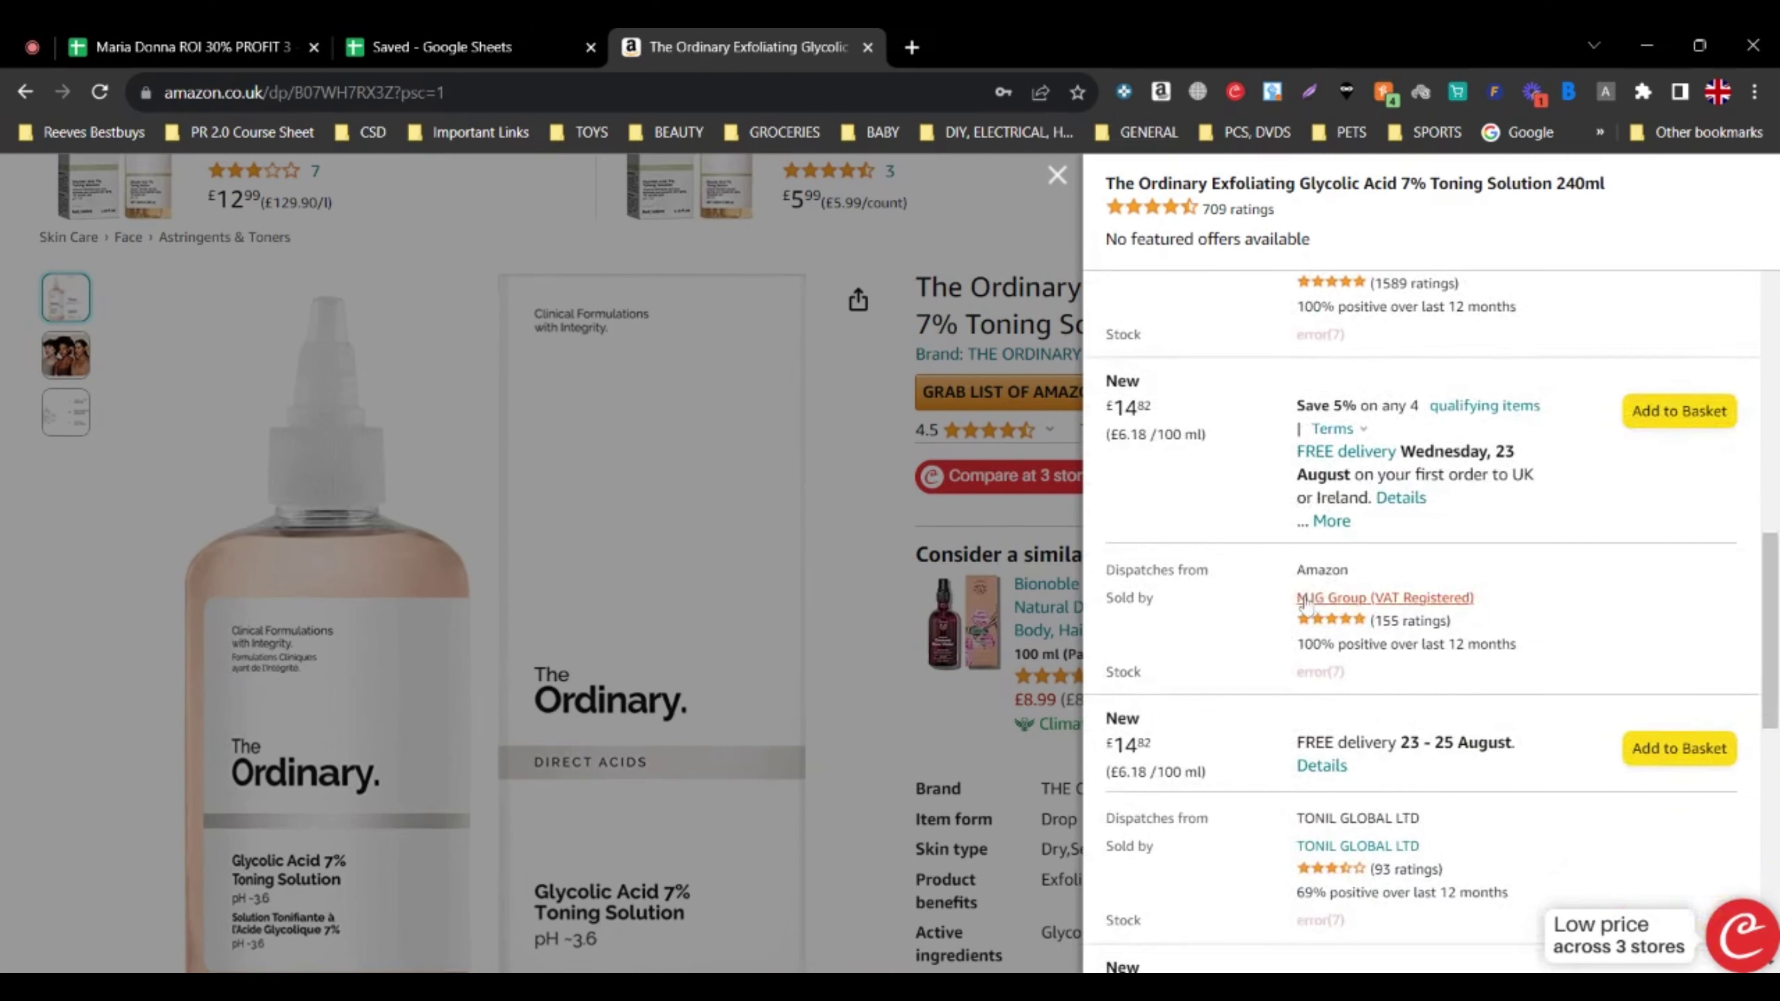
{"action": "scroll", "coordinate": [1303, 604], "scroll_direction": "down", "scroll_amount": 1}
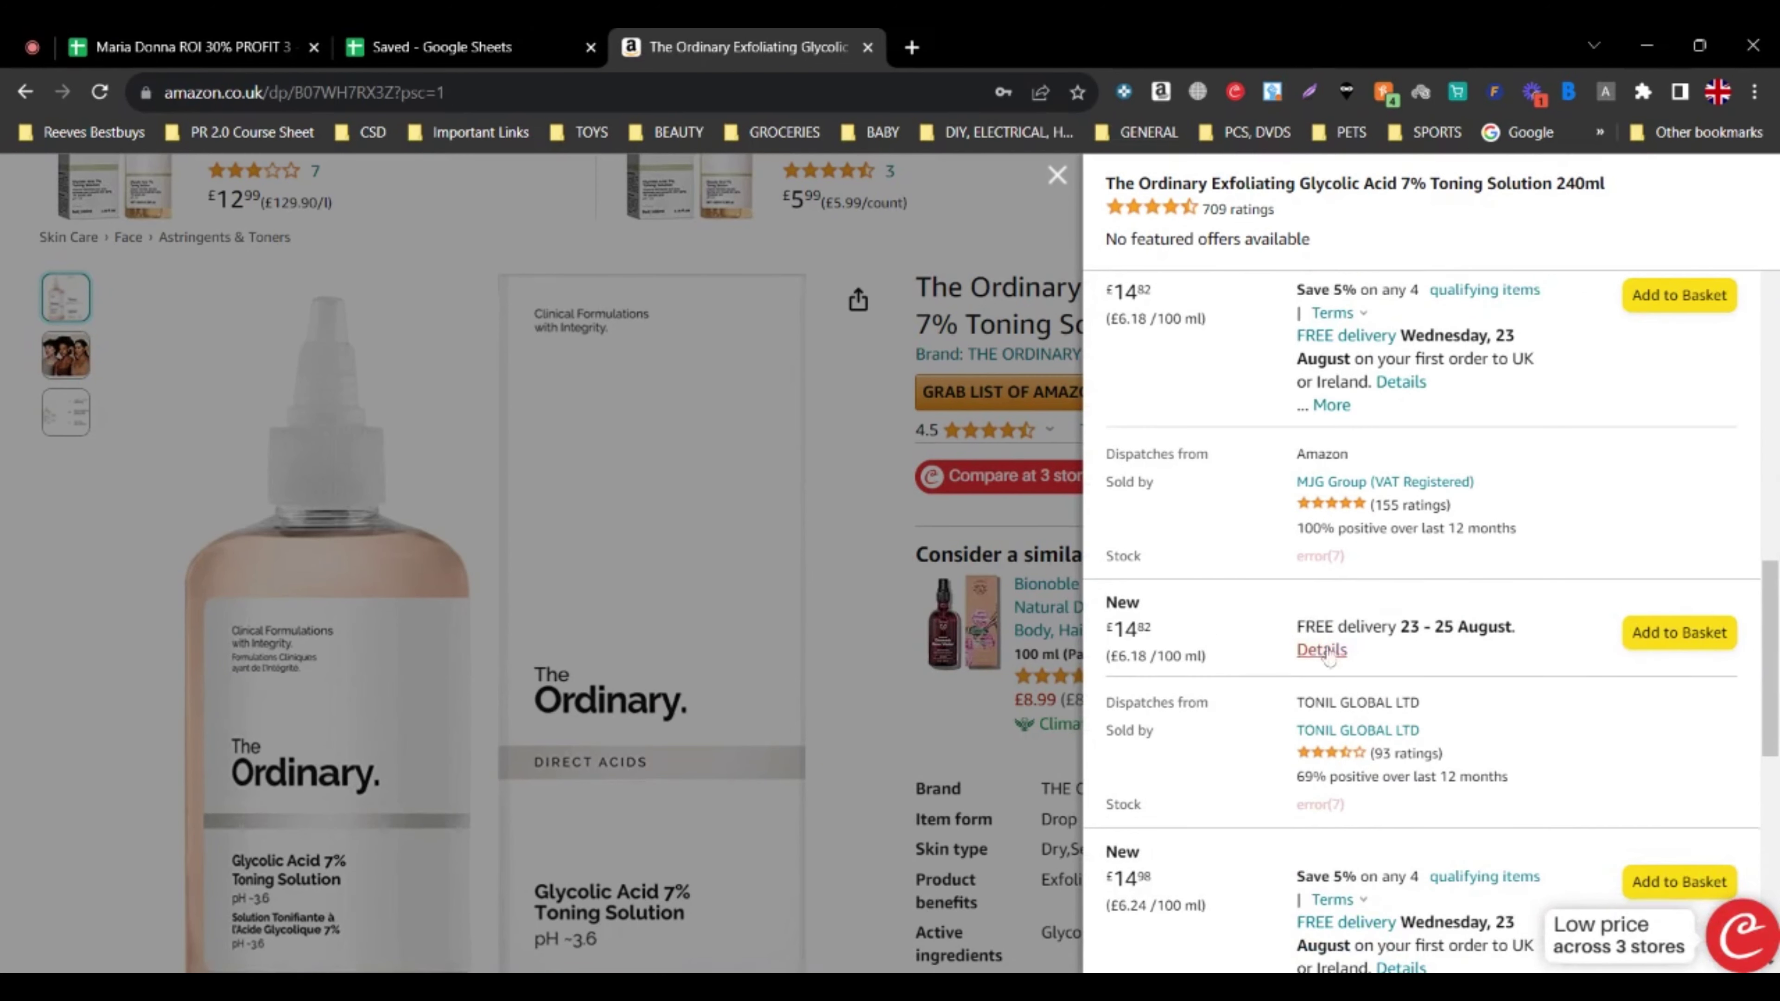
{"action": "scroll", "coordinate": [1415, 733], "scroll_direction": "up", "scroll_amount": 5}
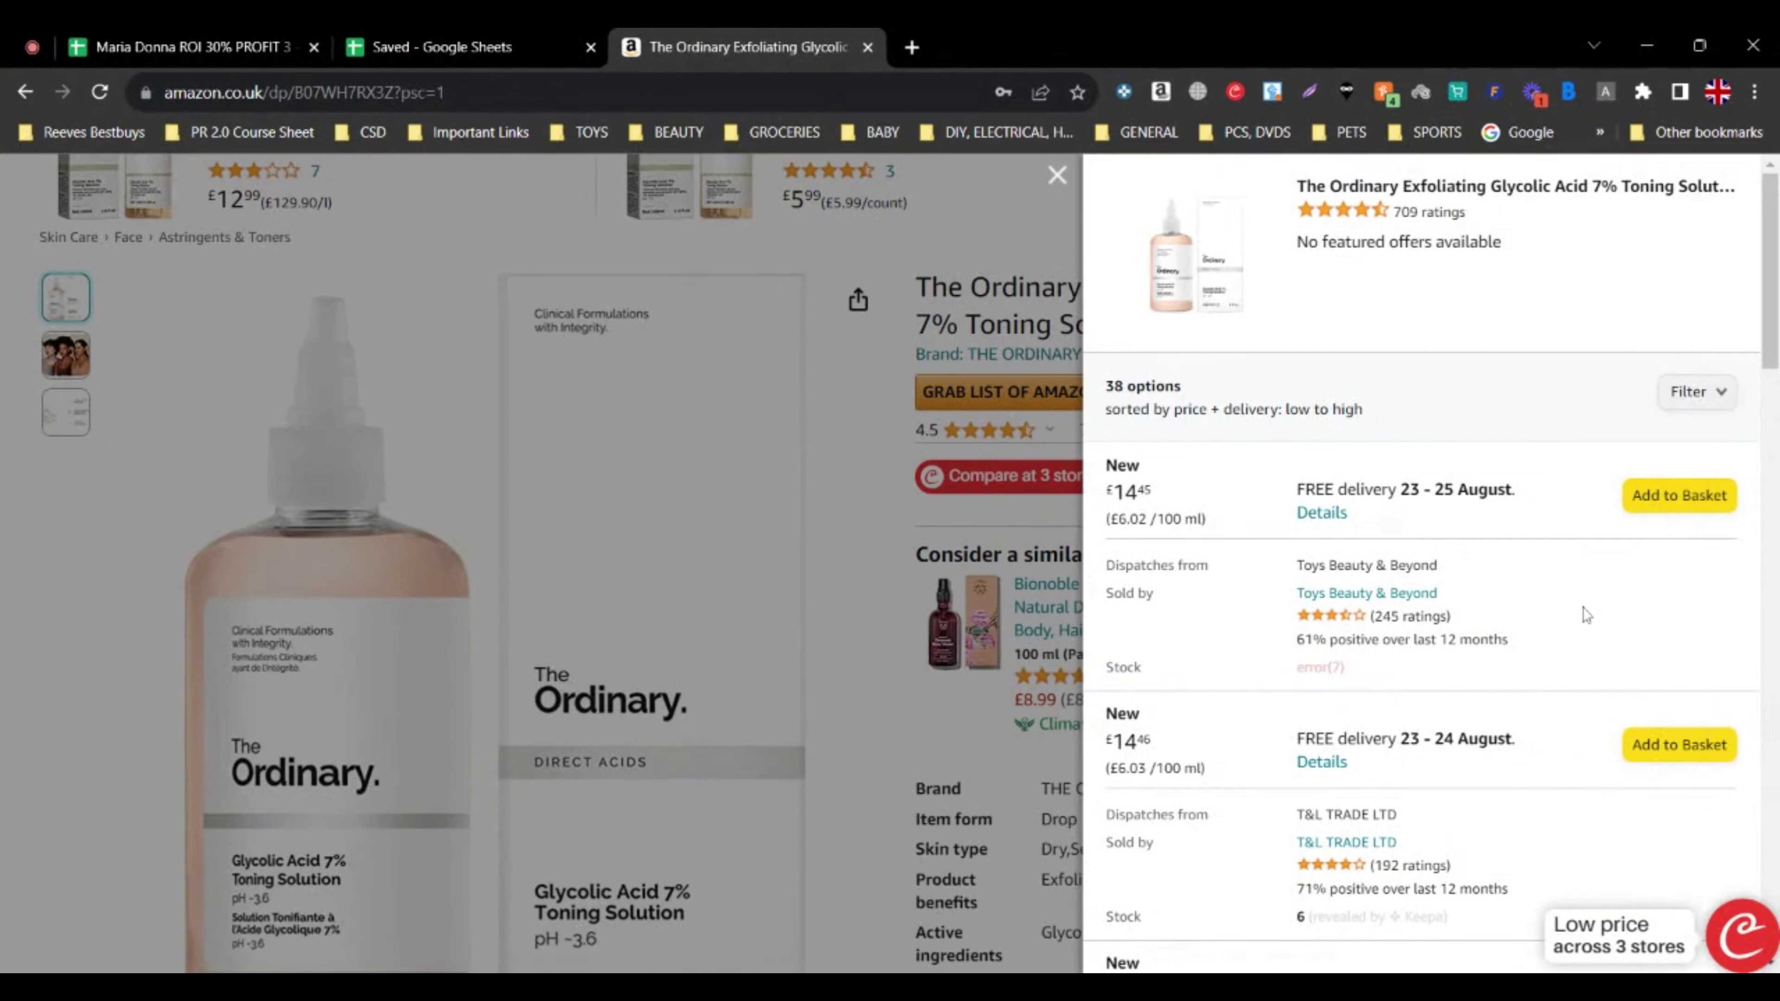
{"action": "left_click", "coordinate": [1049, 183]}
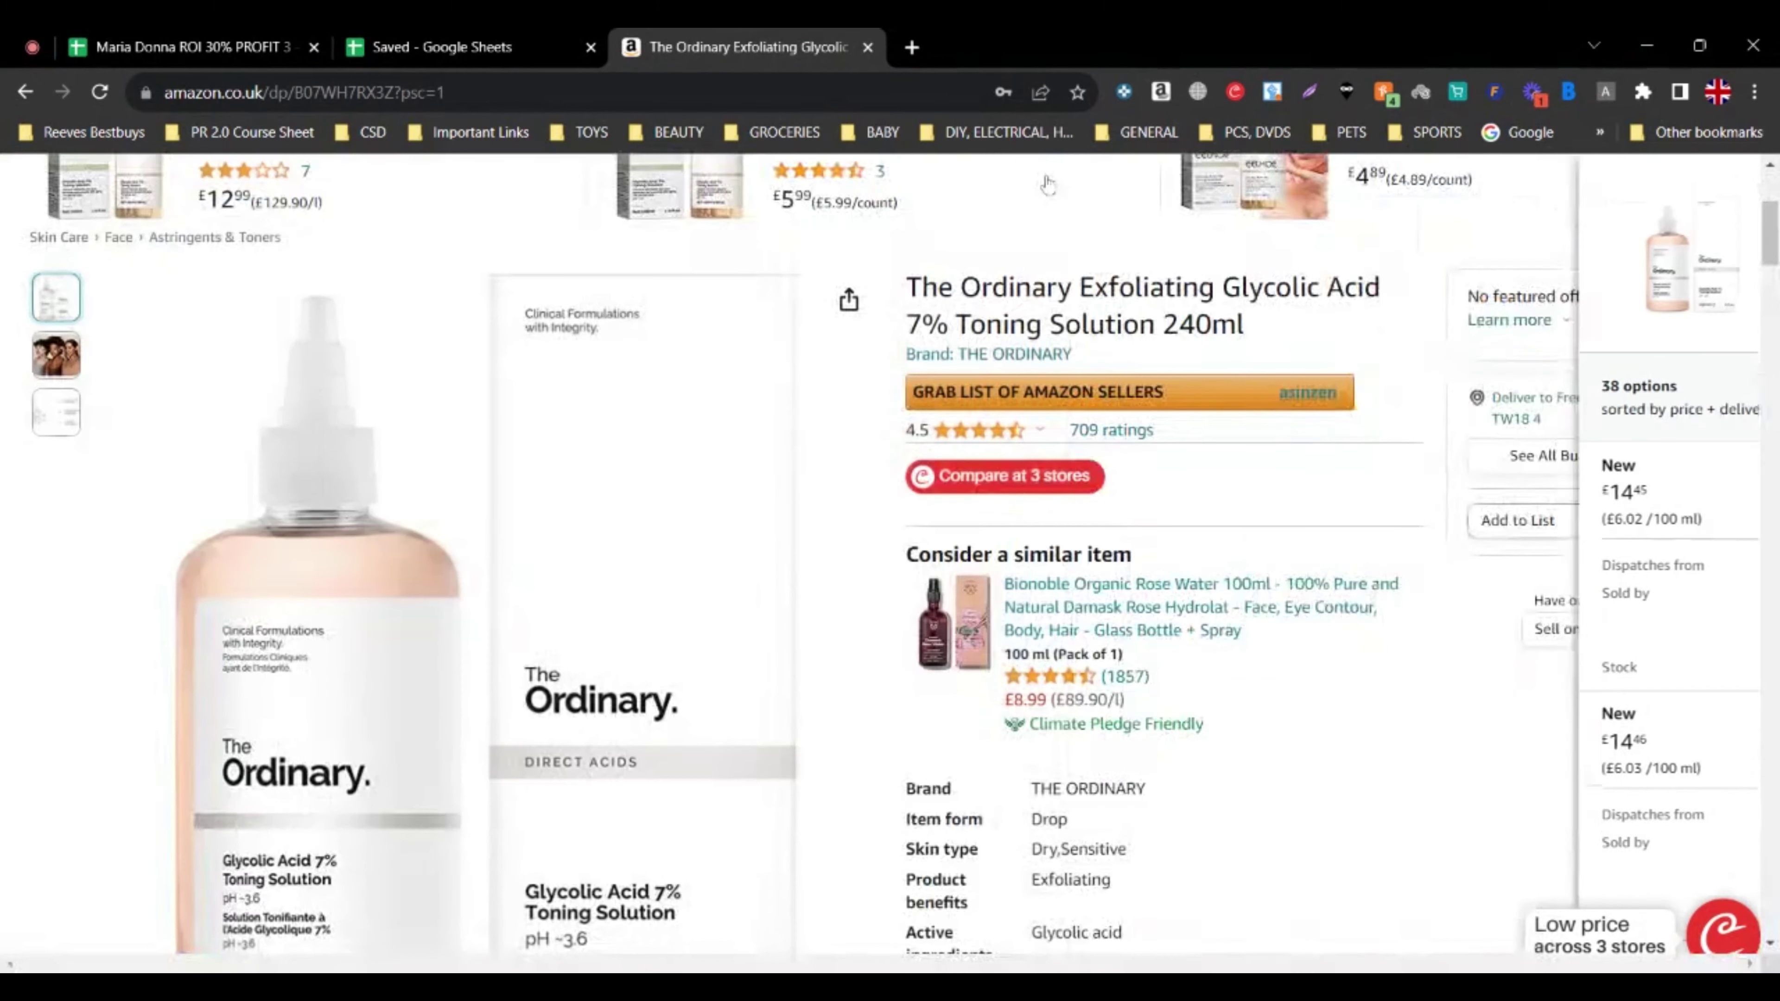
{"action": "scroll", "coordinate": [1086, 715], "scroll_direction": "up", "scroll_amount": 4}
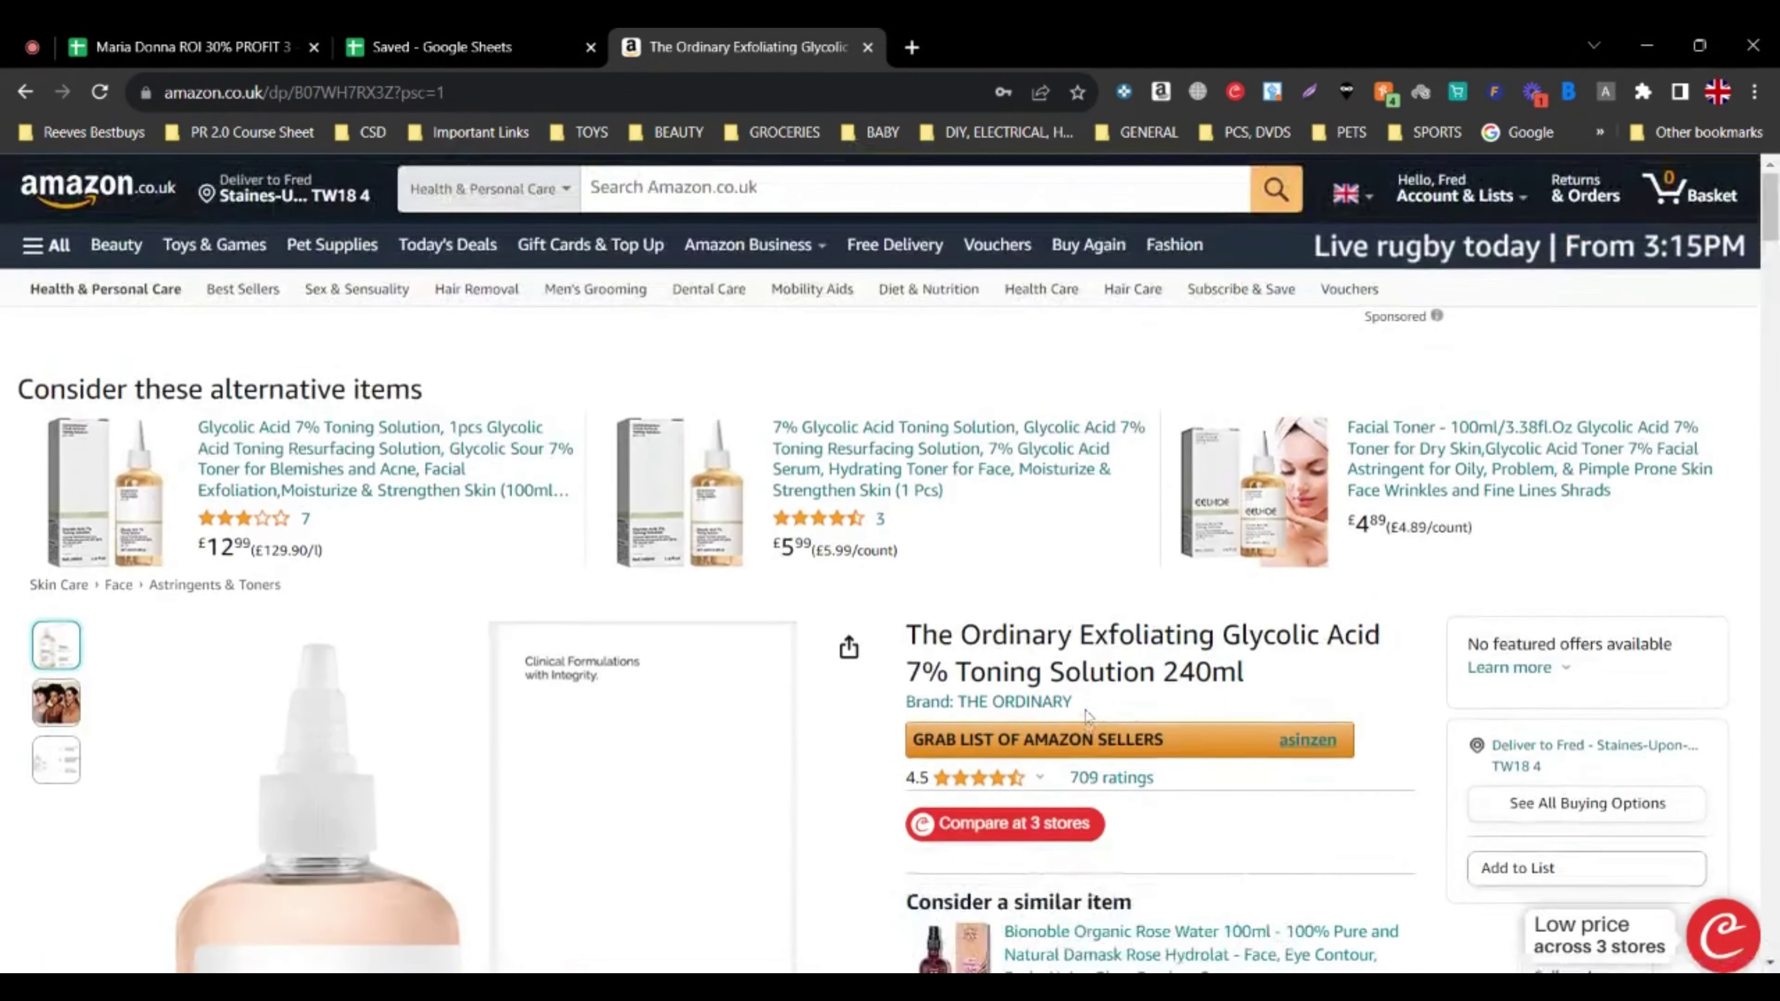
{"action": "scroll", "coordinate": [1086, 715], "scroll_direction": "down", "scroll_amount": 3}
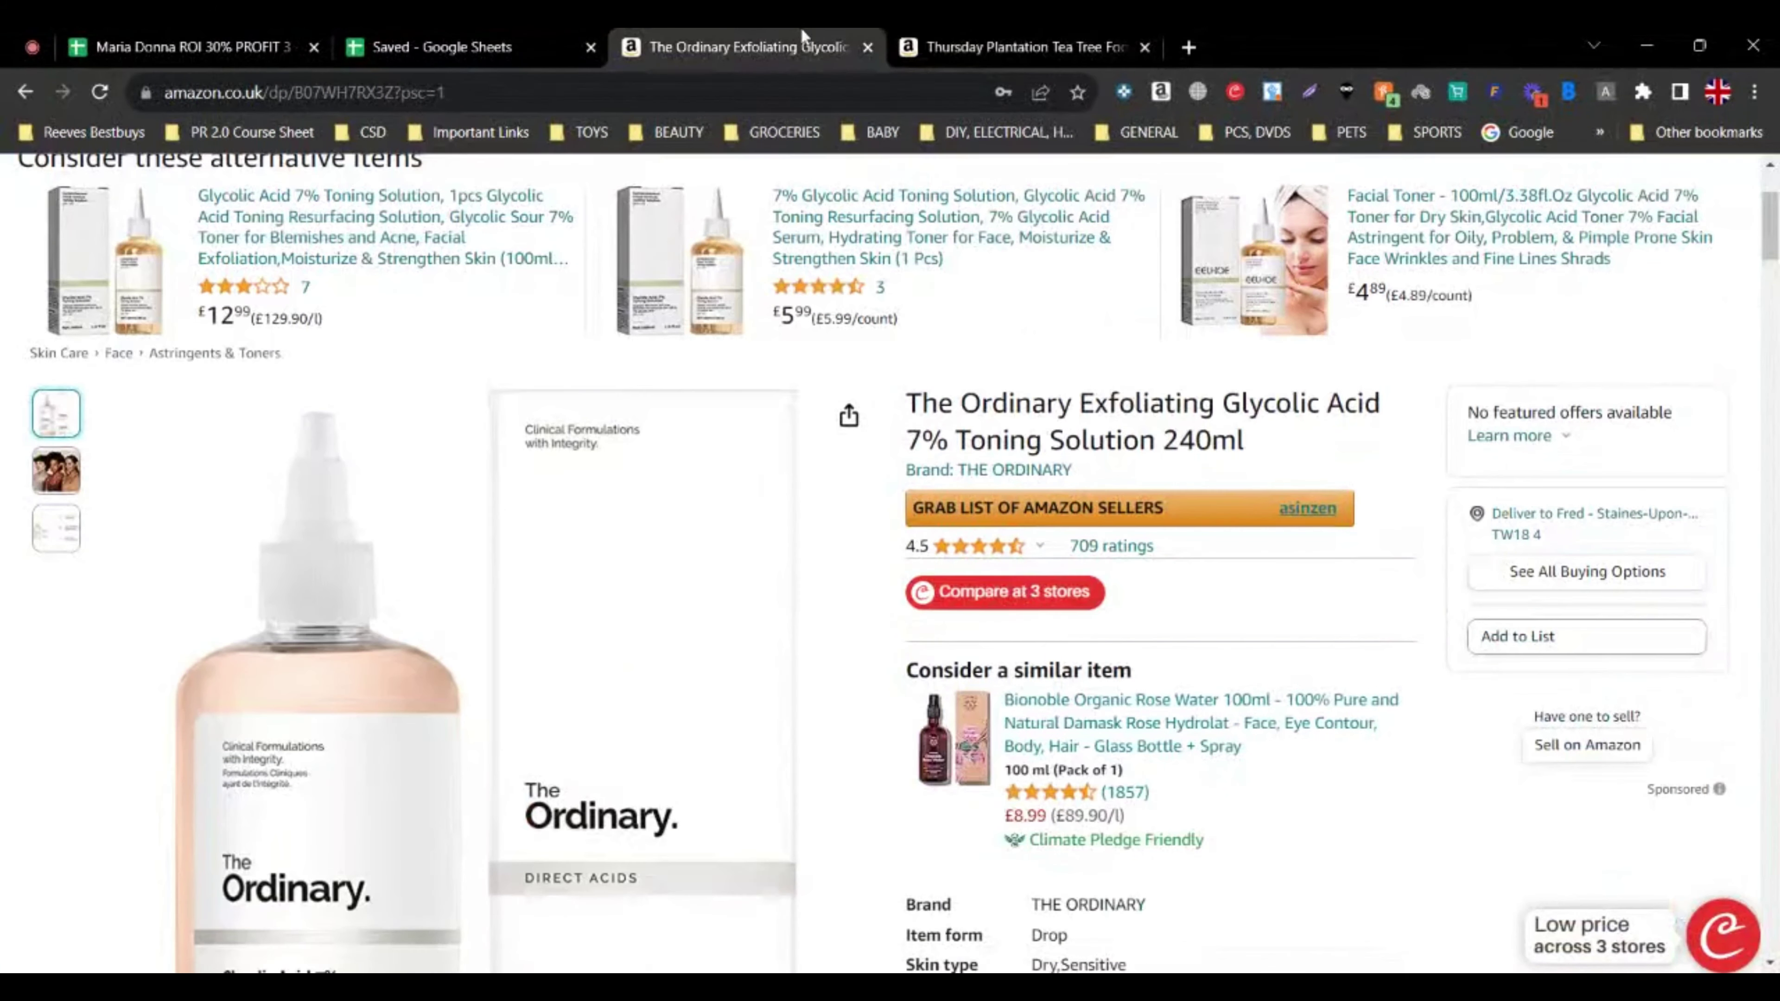
- Place the Thursday Plantation Tea Tree Foot Powder listing before The Ordinary's, dismiss its lower-price popup and look over its Buy Box
{"action": "left_click_drag", "start_coordinate": [974, 35], "coordinate": [827, 36]}
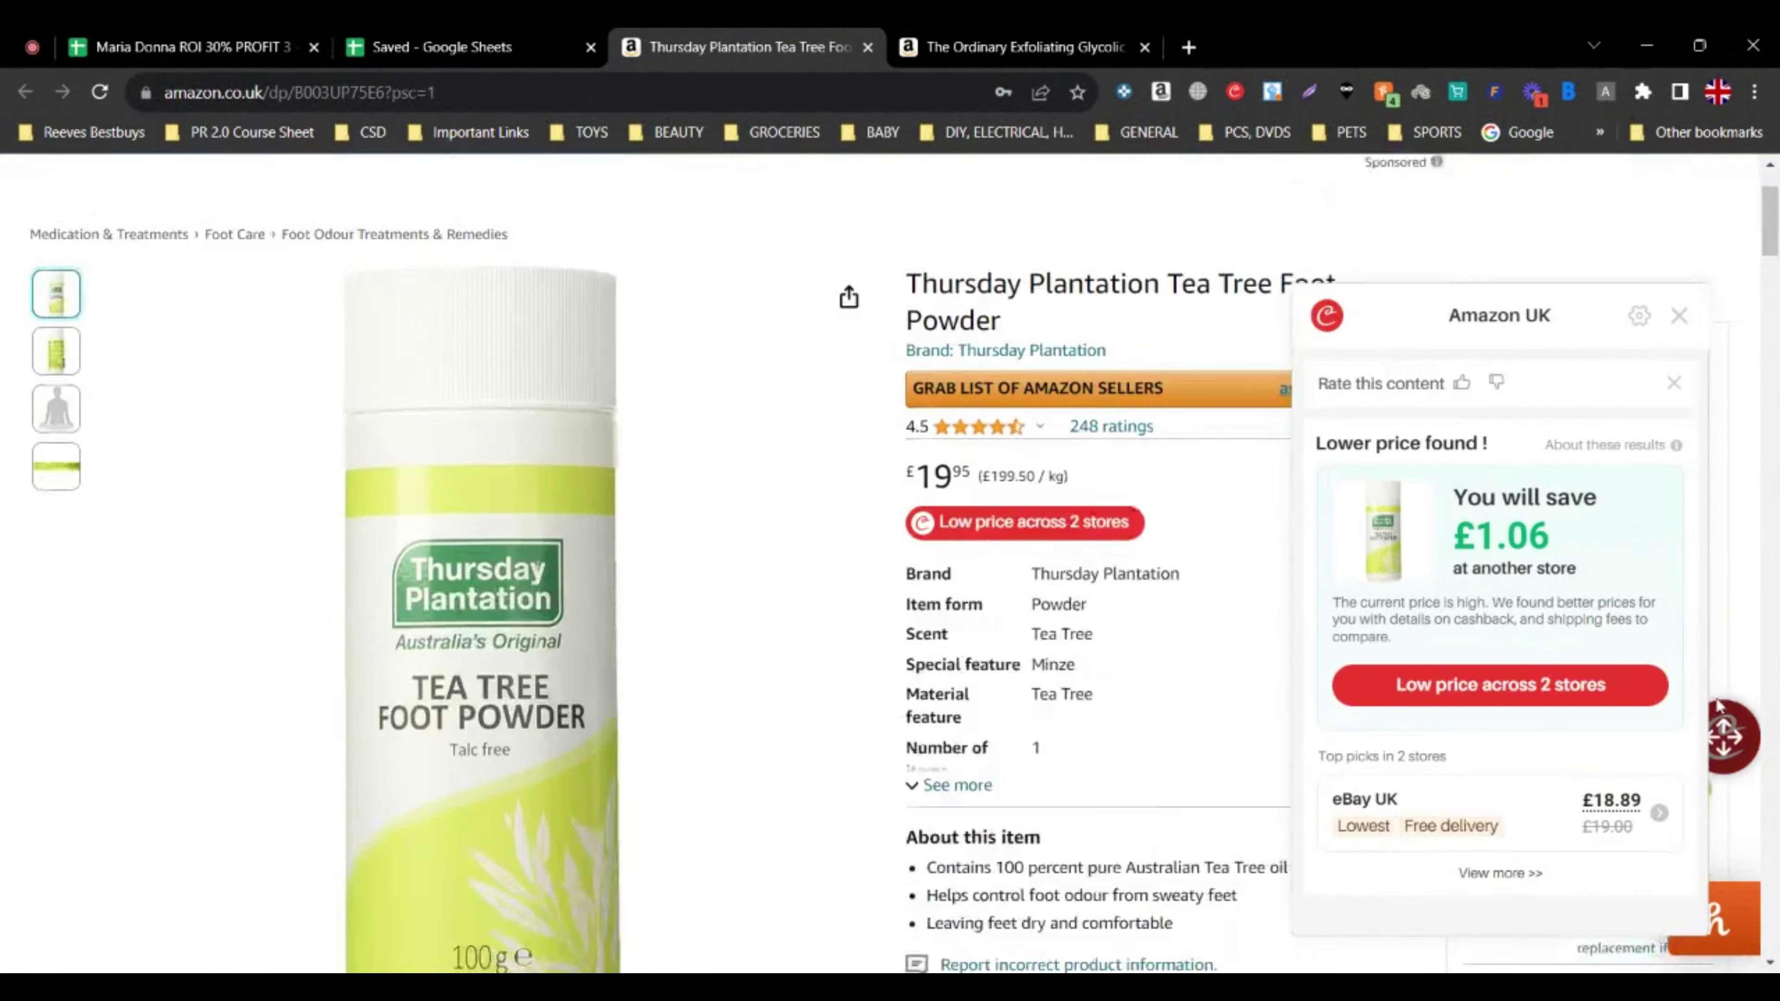
{"action": "scroll", "coordinate": [771, 576], "scroll_direction": "down", "scroll_amount": 5}
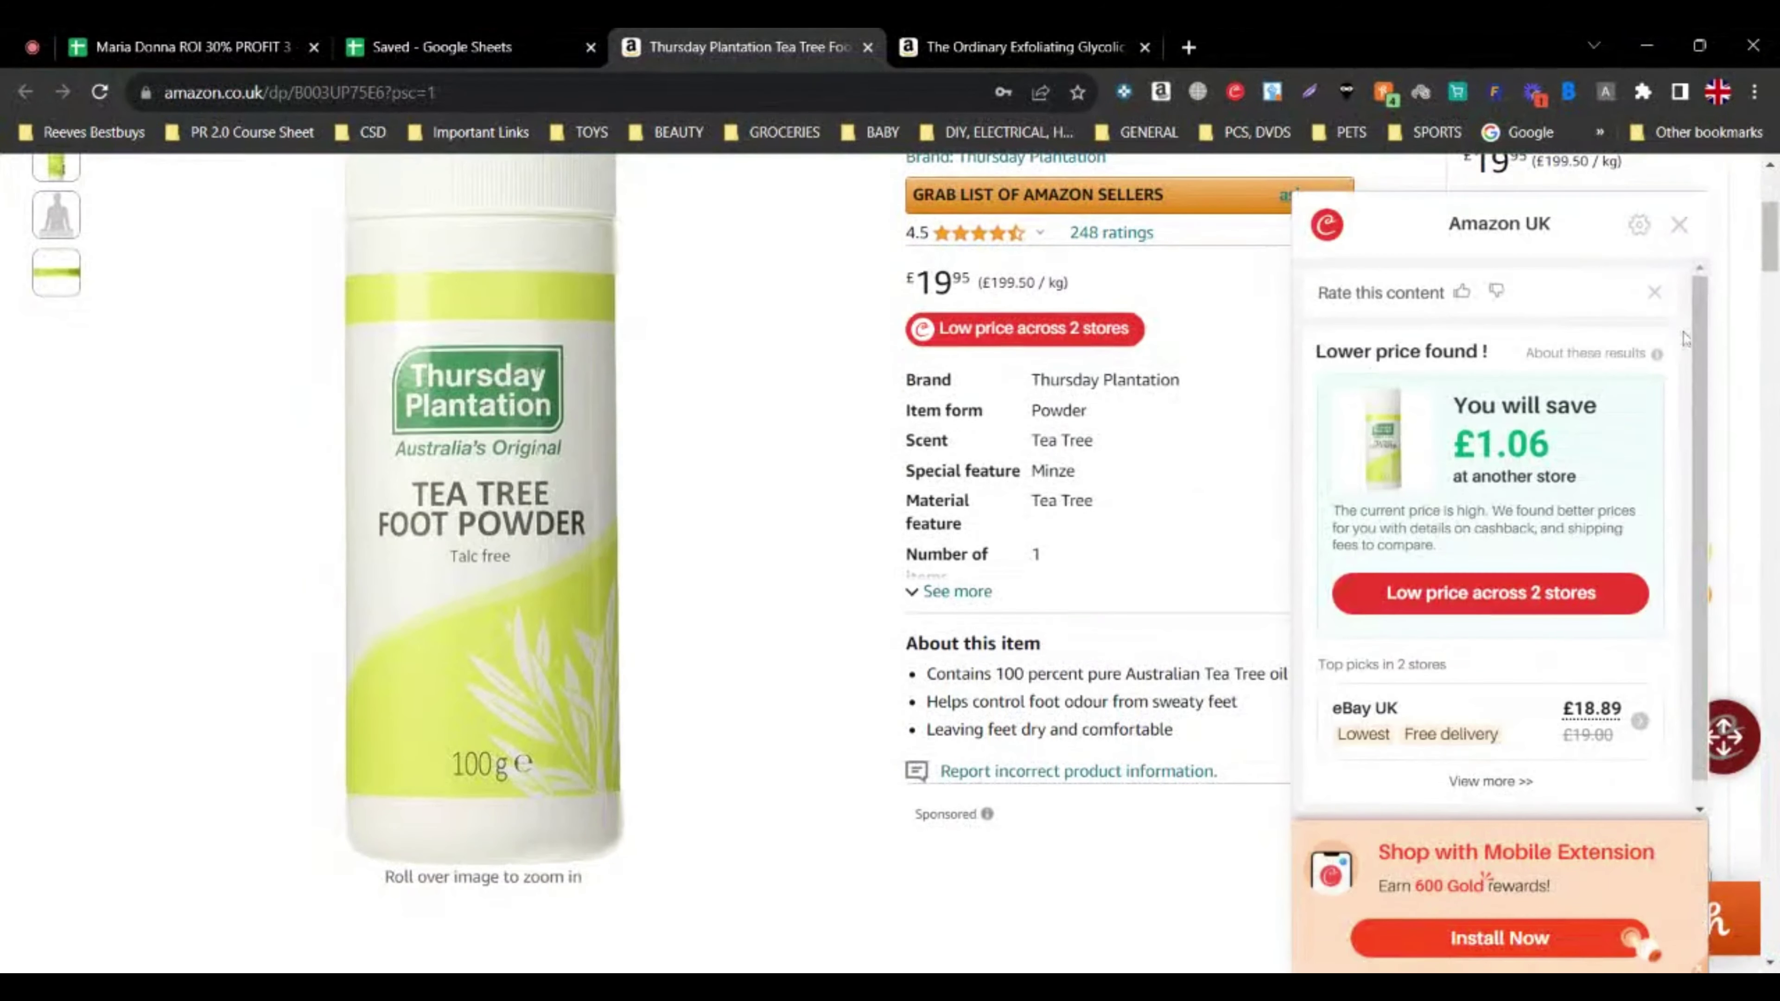
{"action": "left_click", "coordinate": [1679, 224]}
{"action": "scroll", "coordinate": [1601, 421], "scroll_direction": "down", "scroll_amount": 2}
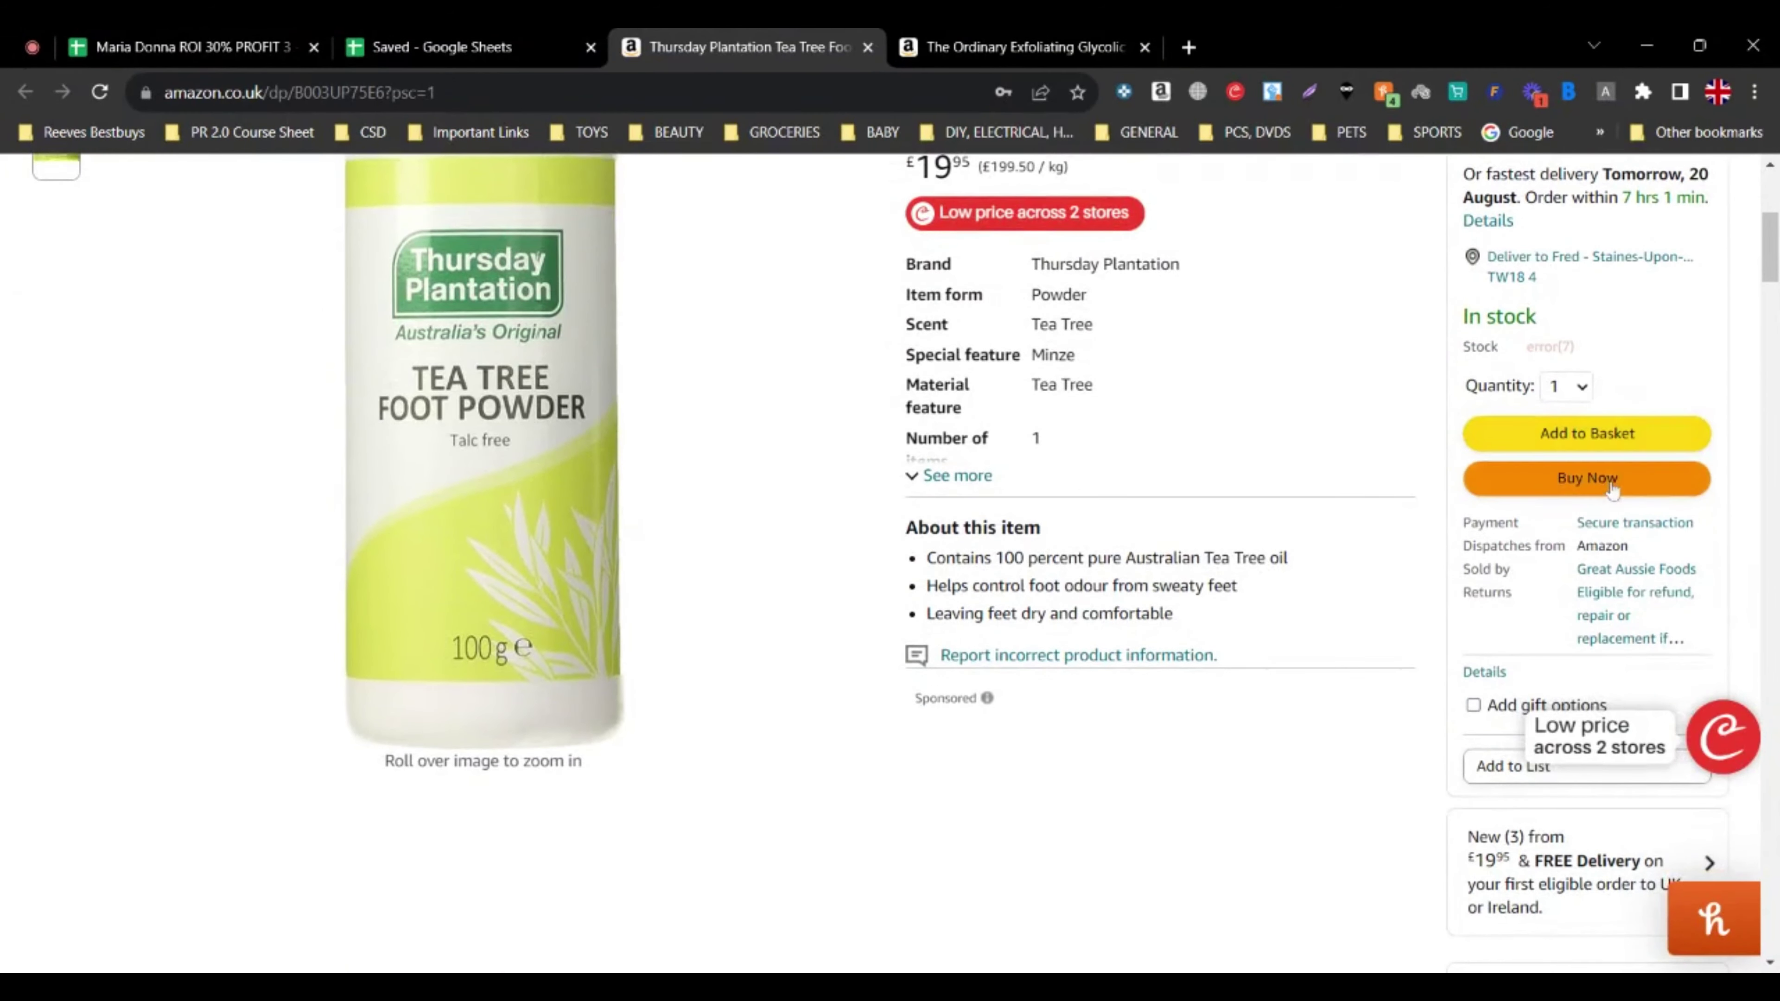
{"action": "scroll", "coordinate": [1384, 603], "scroll_direction": "up", "scroll_amount": 2}
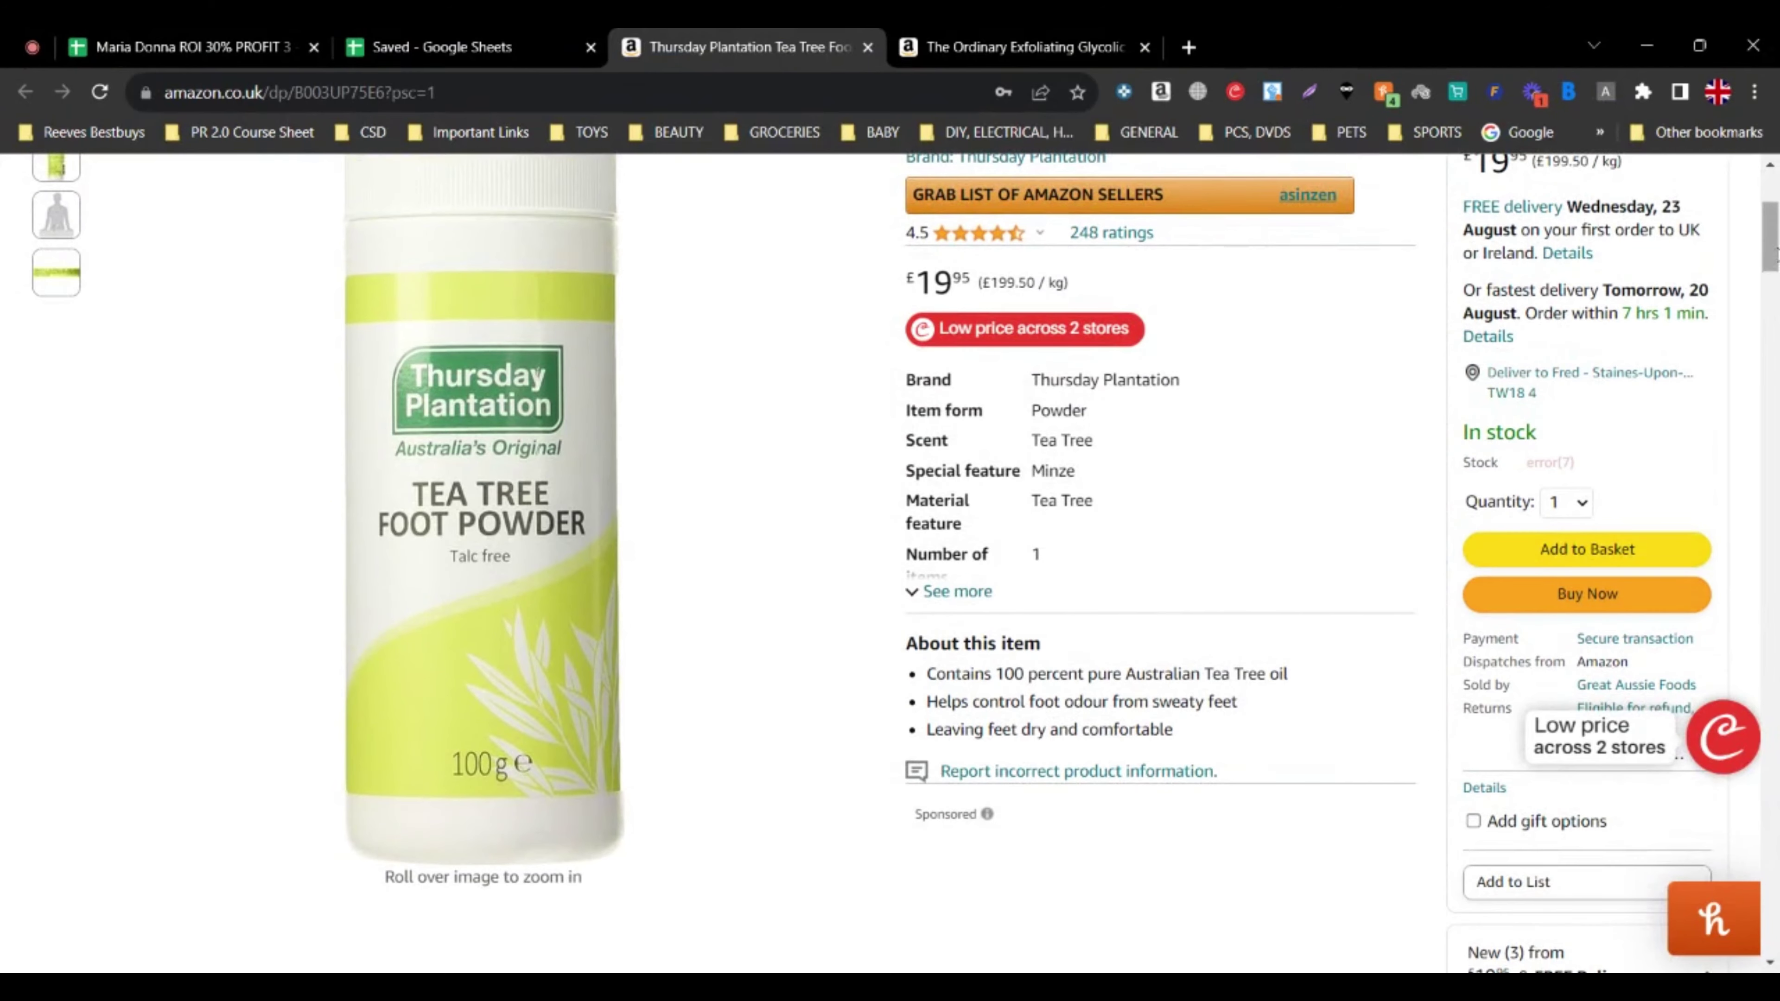
{"action": "scroll", "coordinate": [1769, 237], "scroll_direction": "up", "scroll_amount": 5}
- Compare the purchase area of The Ordinary toner with the foot powder's Buy Box, dismissing the foot powder's lower-price popup
{"action": "left_click", "coordinate": [1059, 27]}
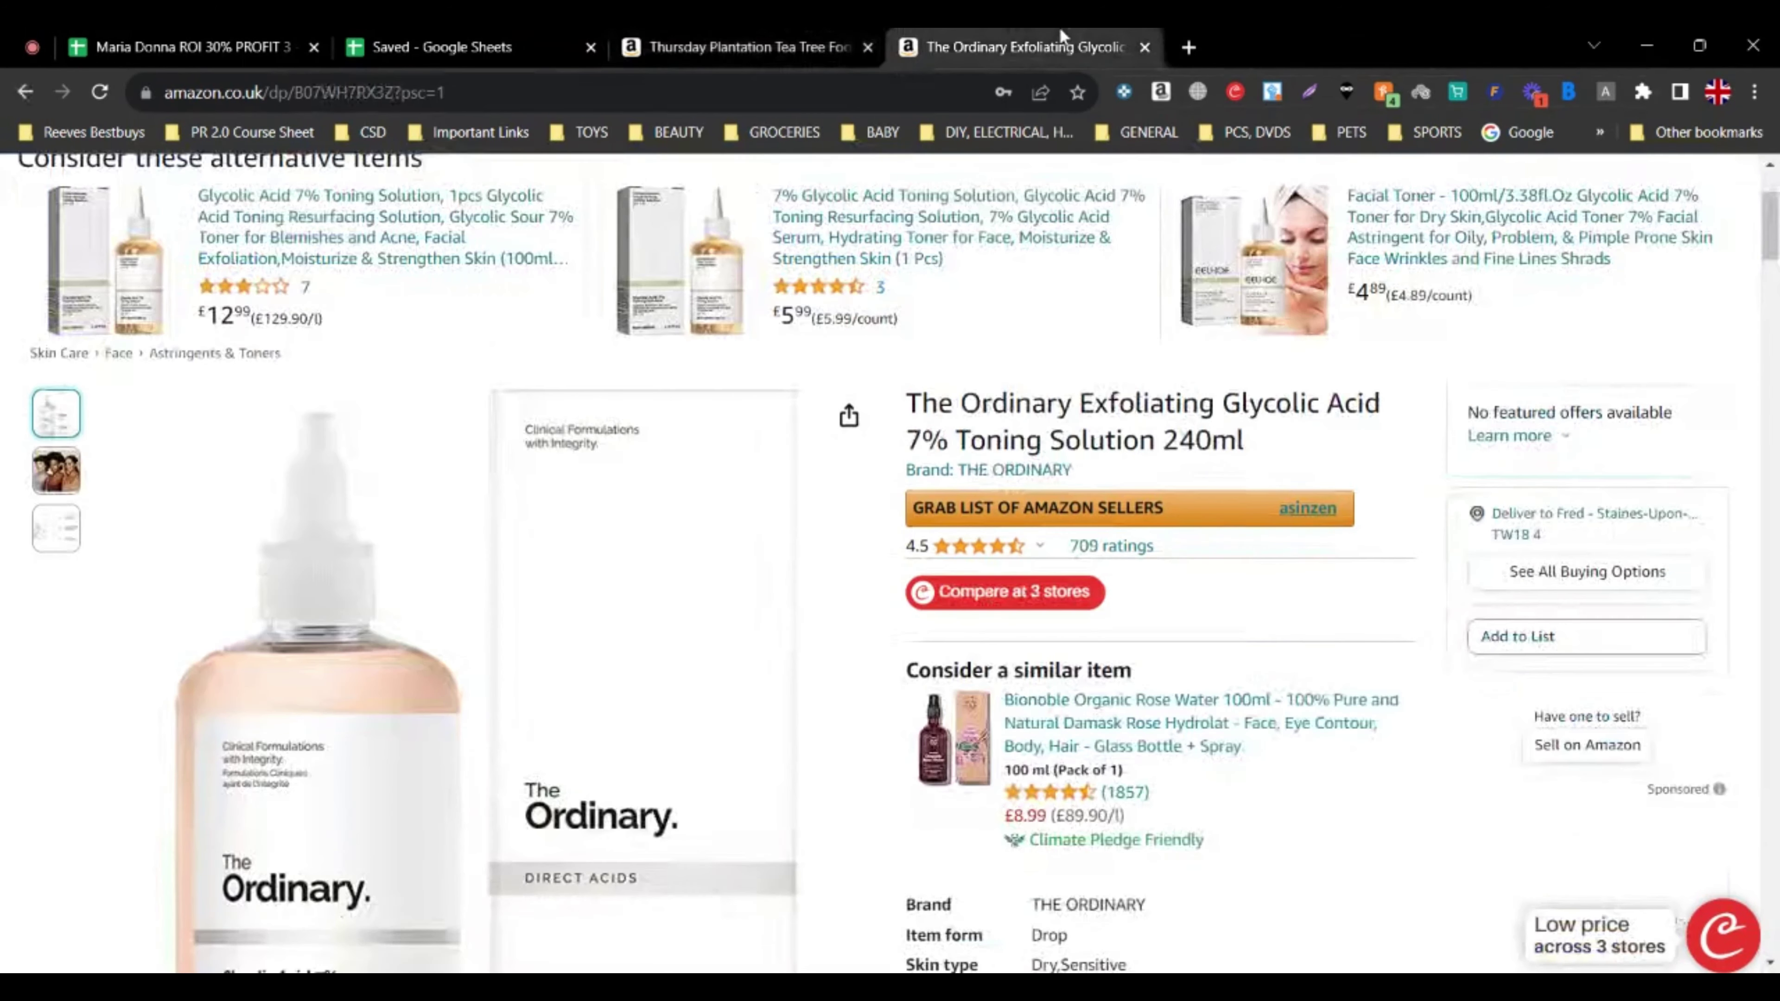
{"action": "scroll", "coordinate": [936, 610], "scroll_direction": "down", "scroll_amount": 1}
{"action": "scroll", "coordinate": [1331, 736], "scroll_direction": "up", "scroll_amount": 3}
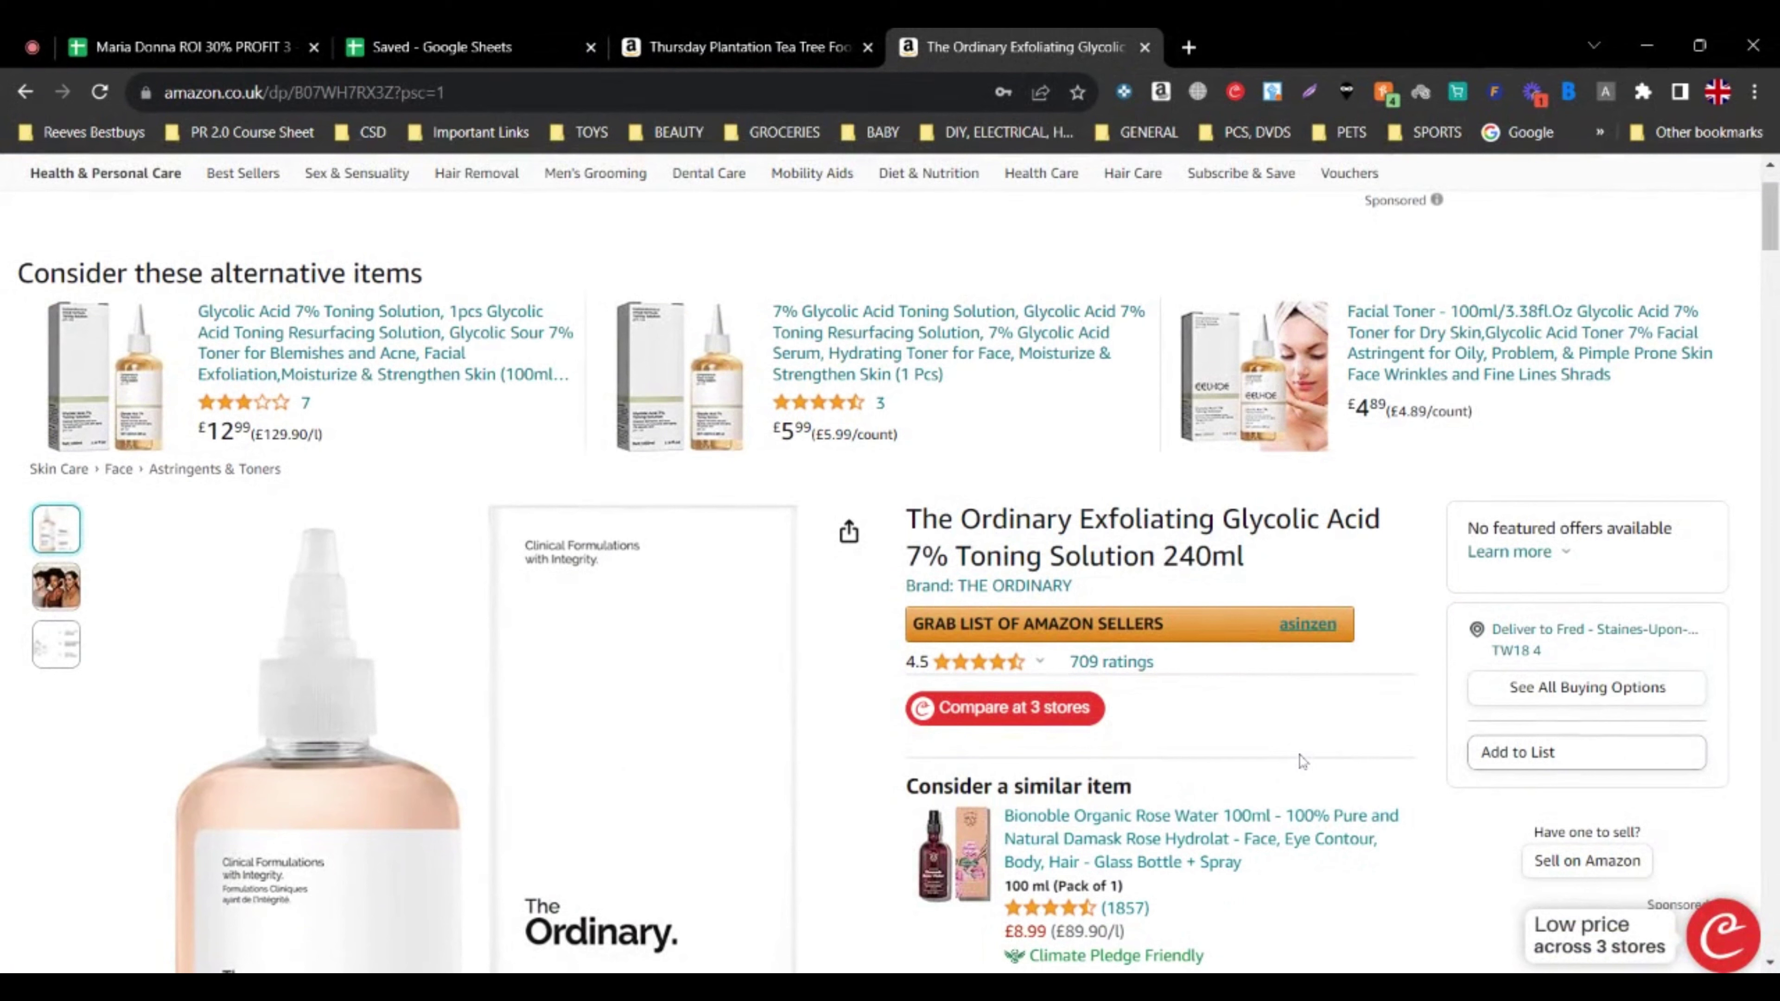
{"action": "left_click", "coordinate": [764, 39]}
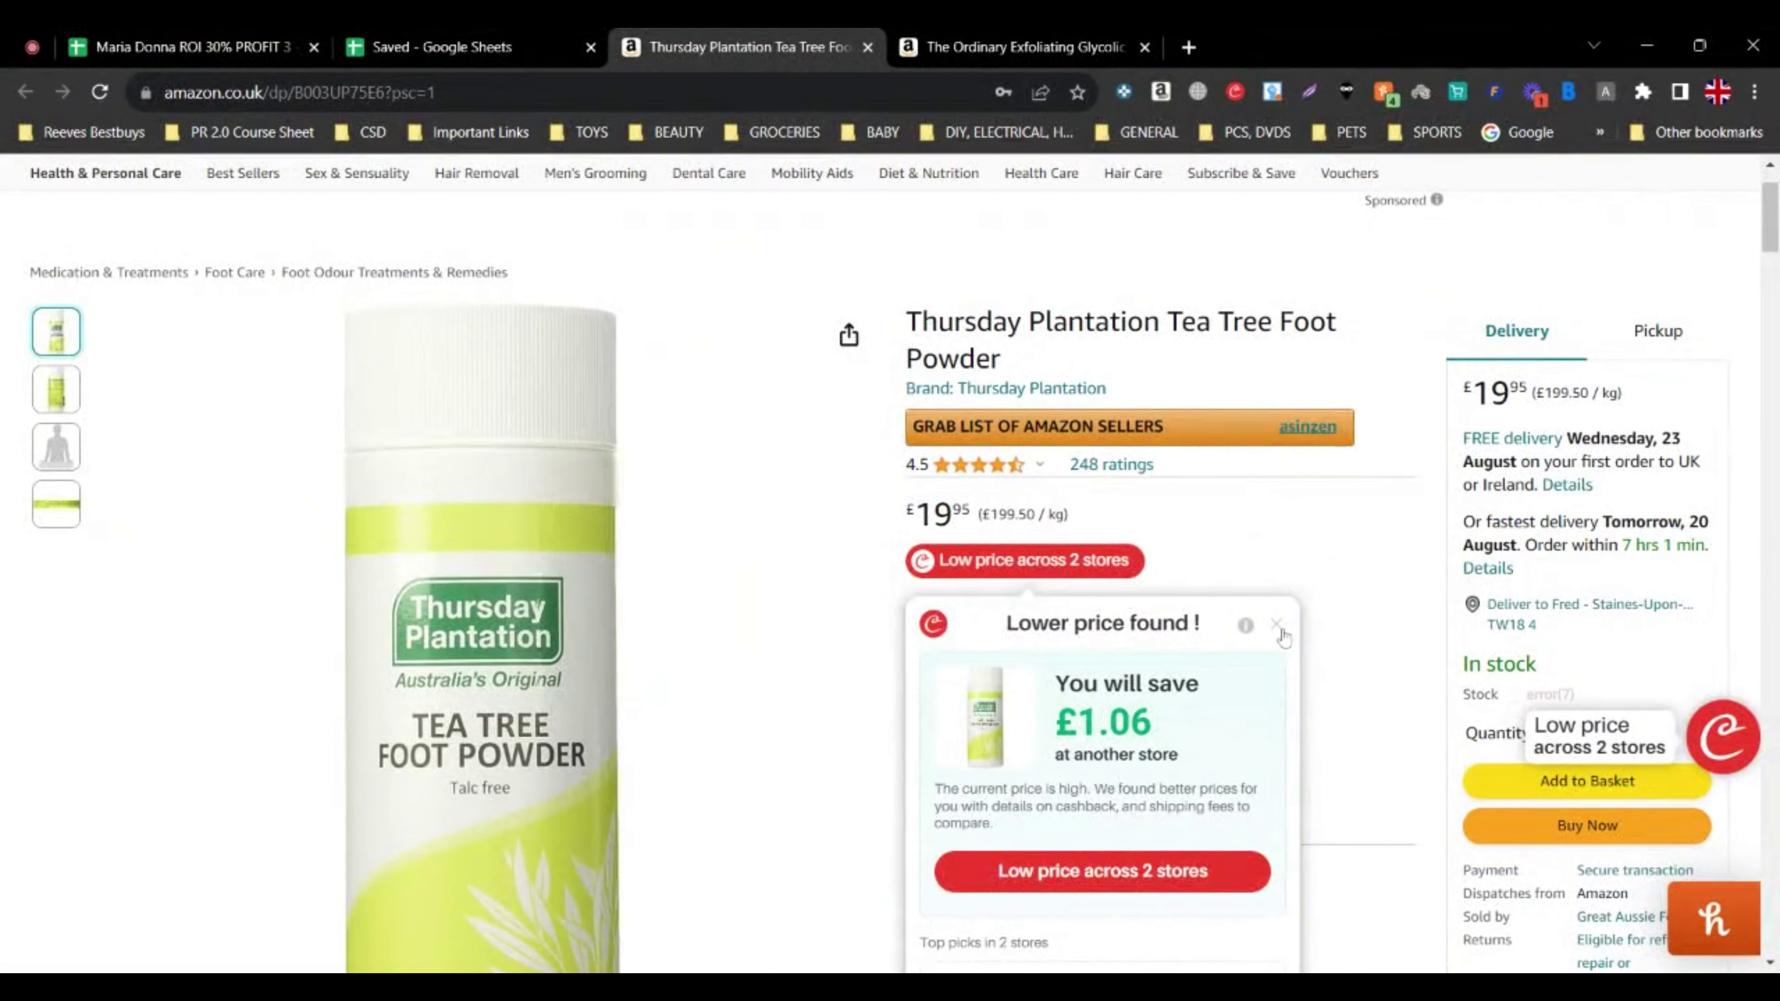
{"action": "left_click", "coordinate": [1279, 626]}
{"action": "scroll", "coordinate": [1367, 624], "scroll_direction": "down", "scroll_amount": 3}
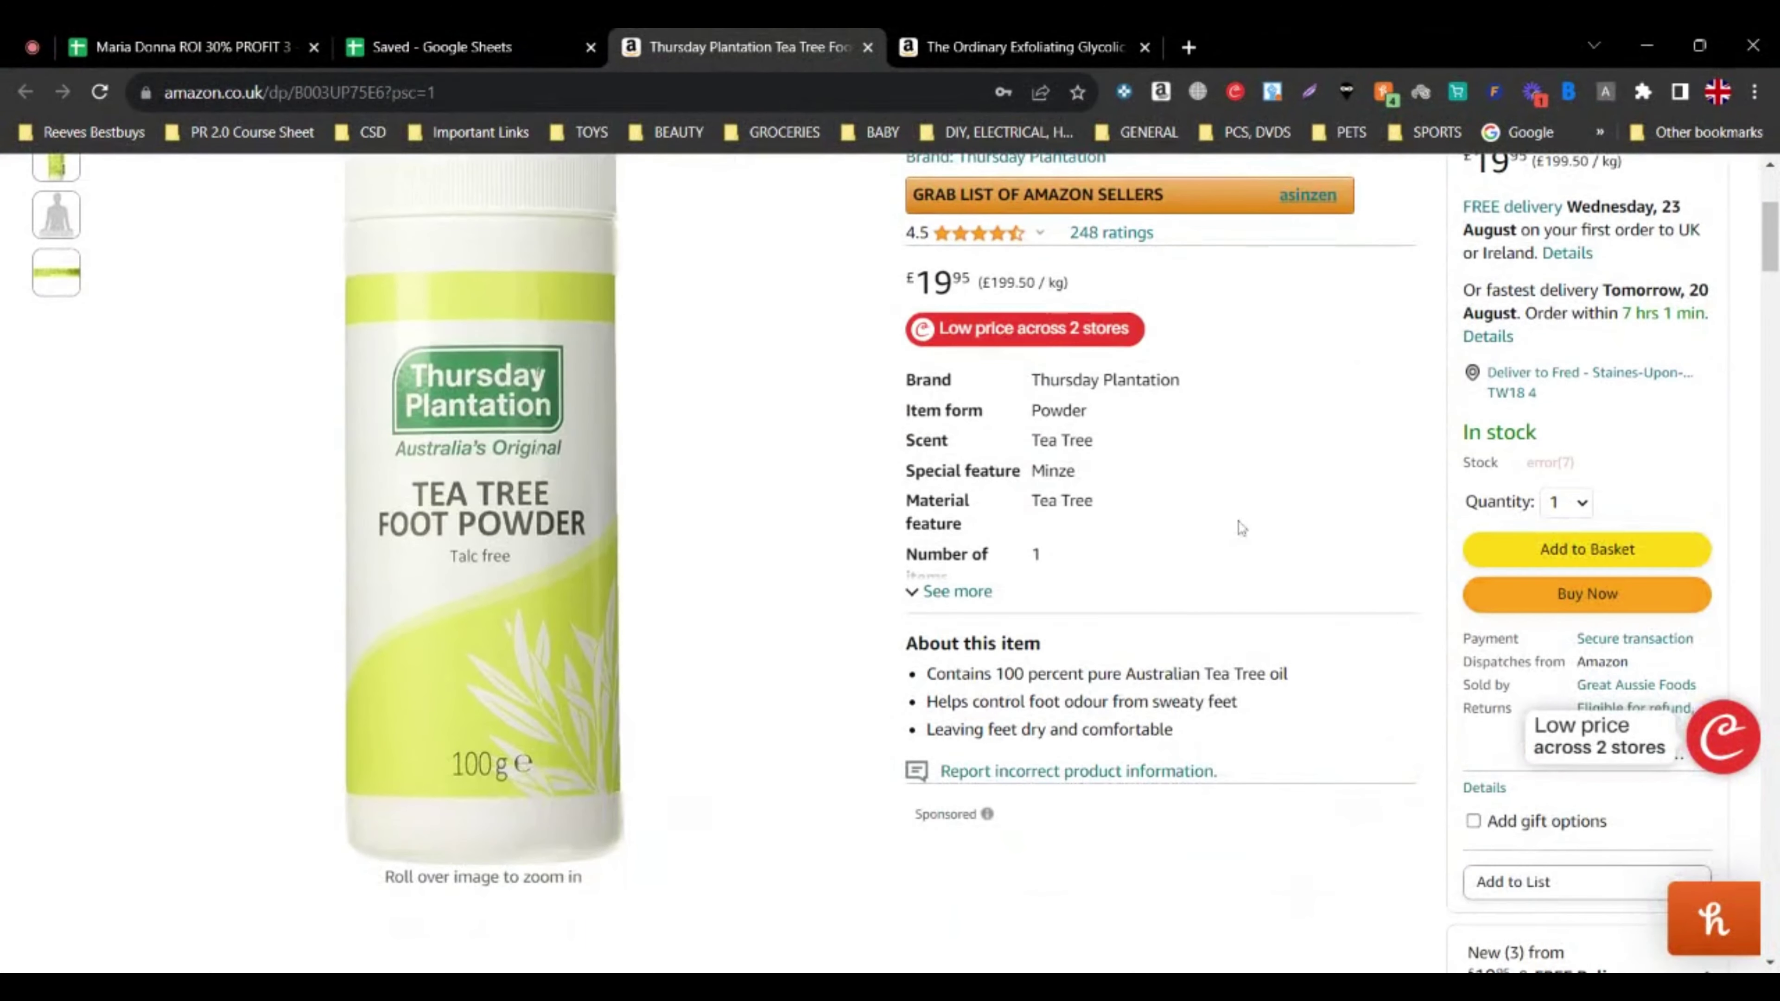
- Switch between the toner and foot powder listings once more to contrast the suppressed Buy Box with the active one
{"action": "key", "text": "ctrl+Tab"}
{"action": "scroll", "coordinate": [1312, 628], "scroll_direction": "down", "scroll_amount": 3}
{"action": "mouse_move", "coordinate": [1334, 607]}
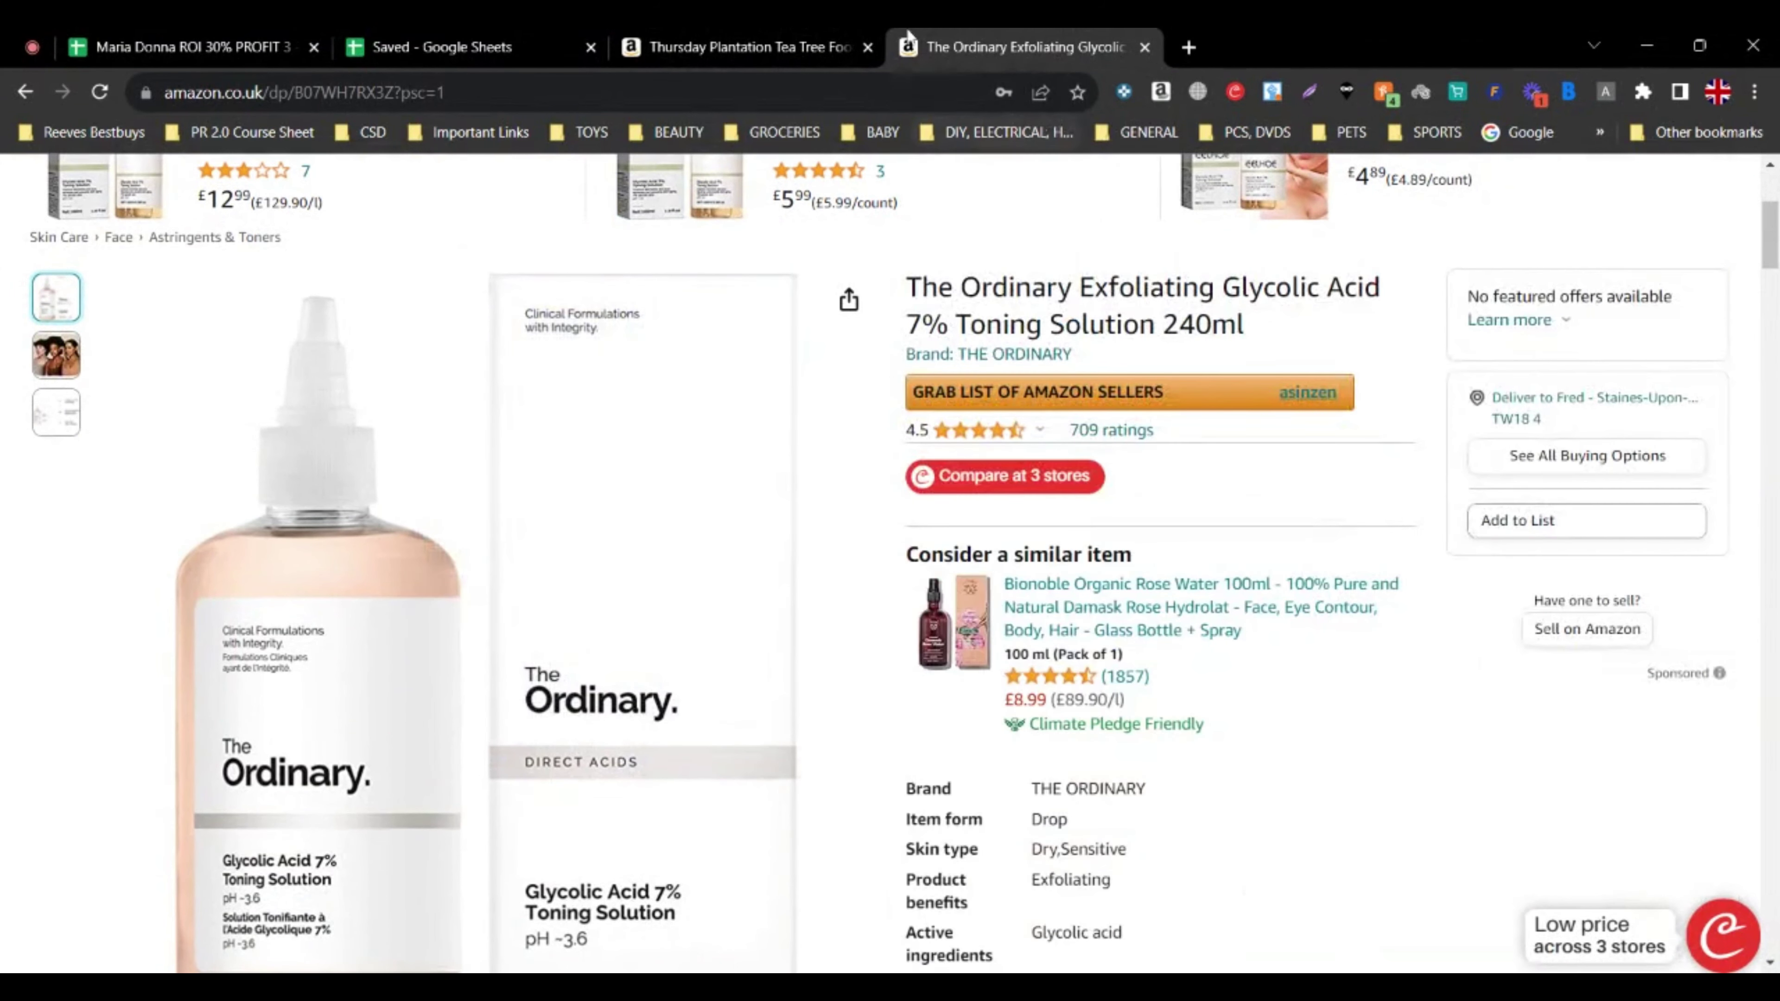
{"action": "left_click", "coordinate": [752, 31]}
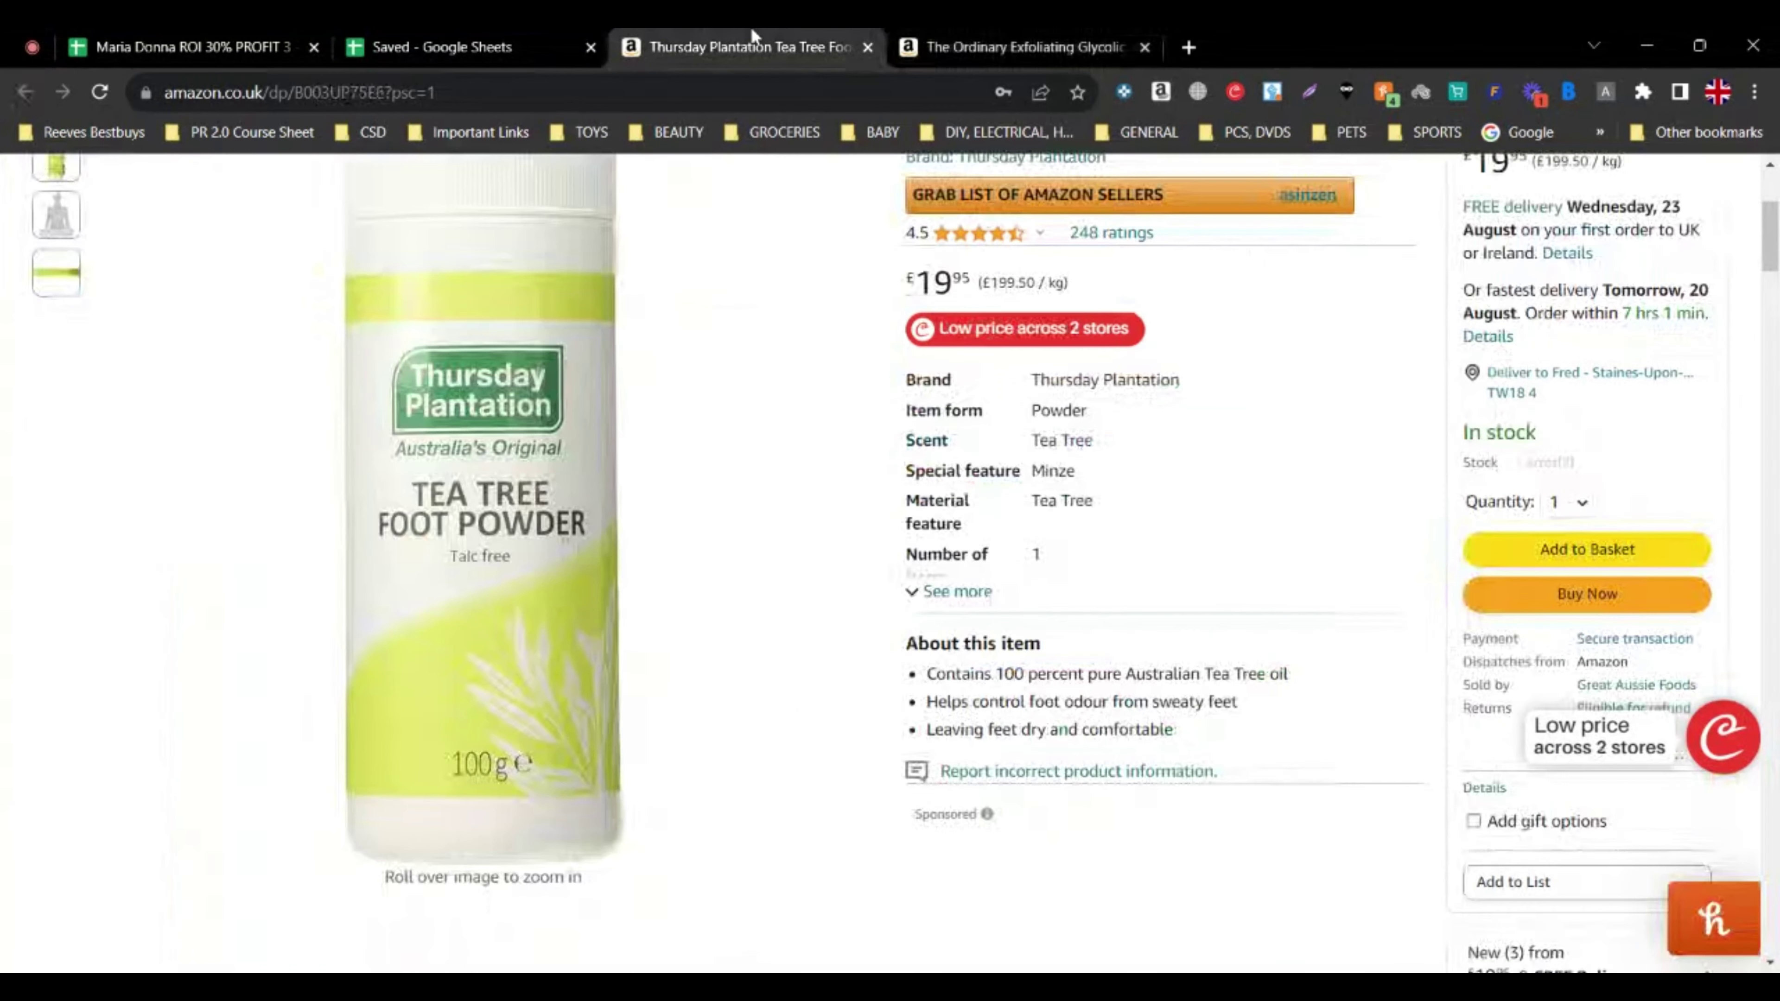
{"action": "left_click", "coordinate": [1060, 29]}
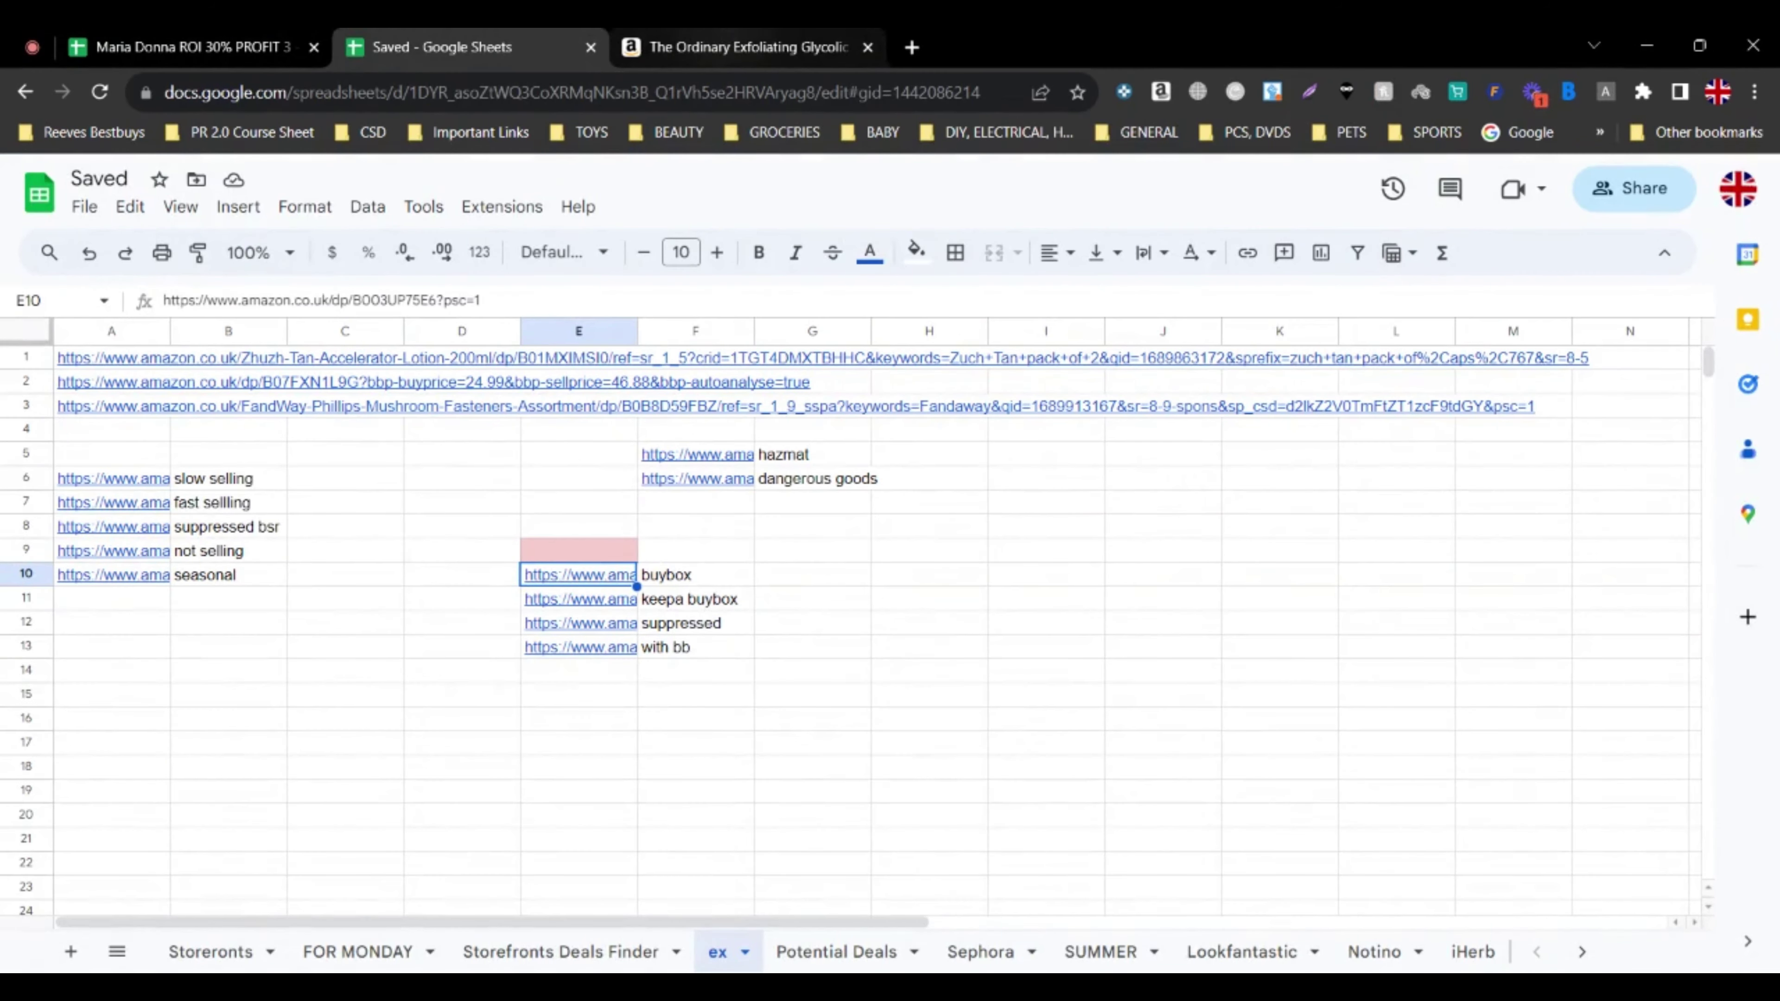
- Check the example links in the Saved spreadsheet and return to The Ordinary toner listing
{"action": "left_click", "coordinate": [730, 32]}
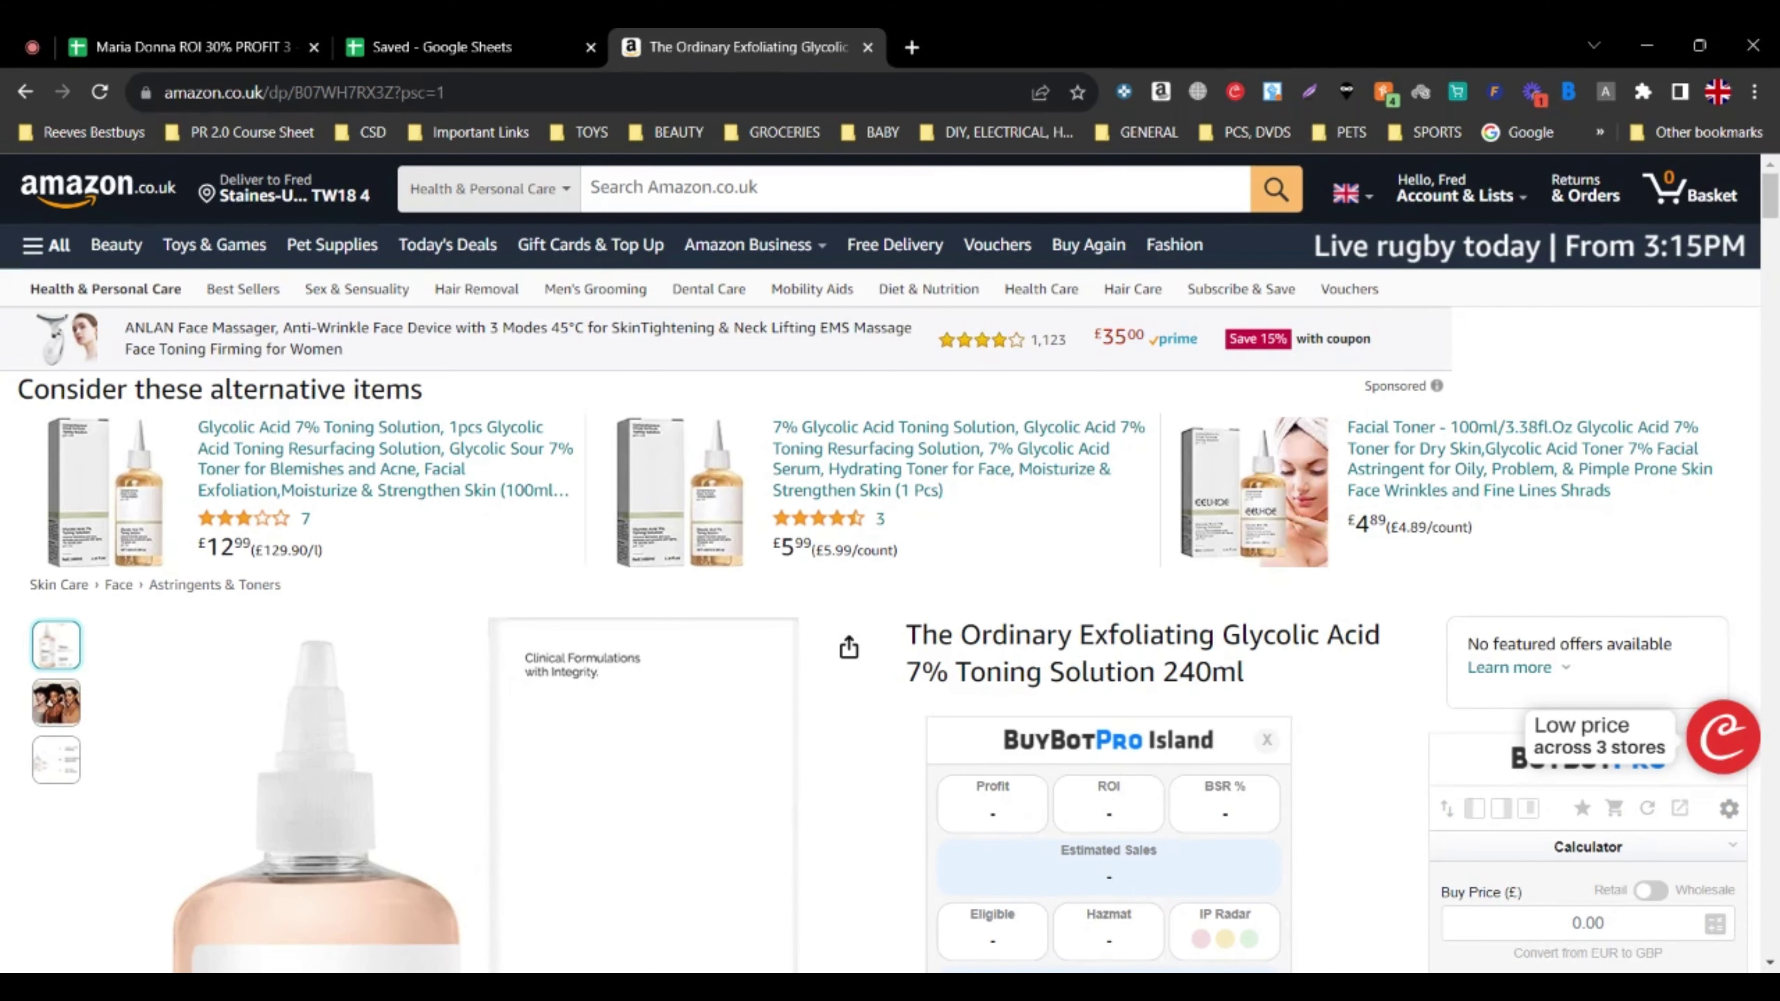
{"action": "left_click", "coordinate": [456, 46]}
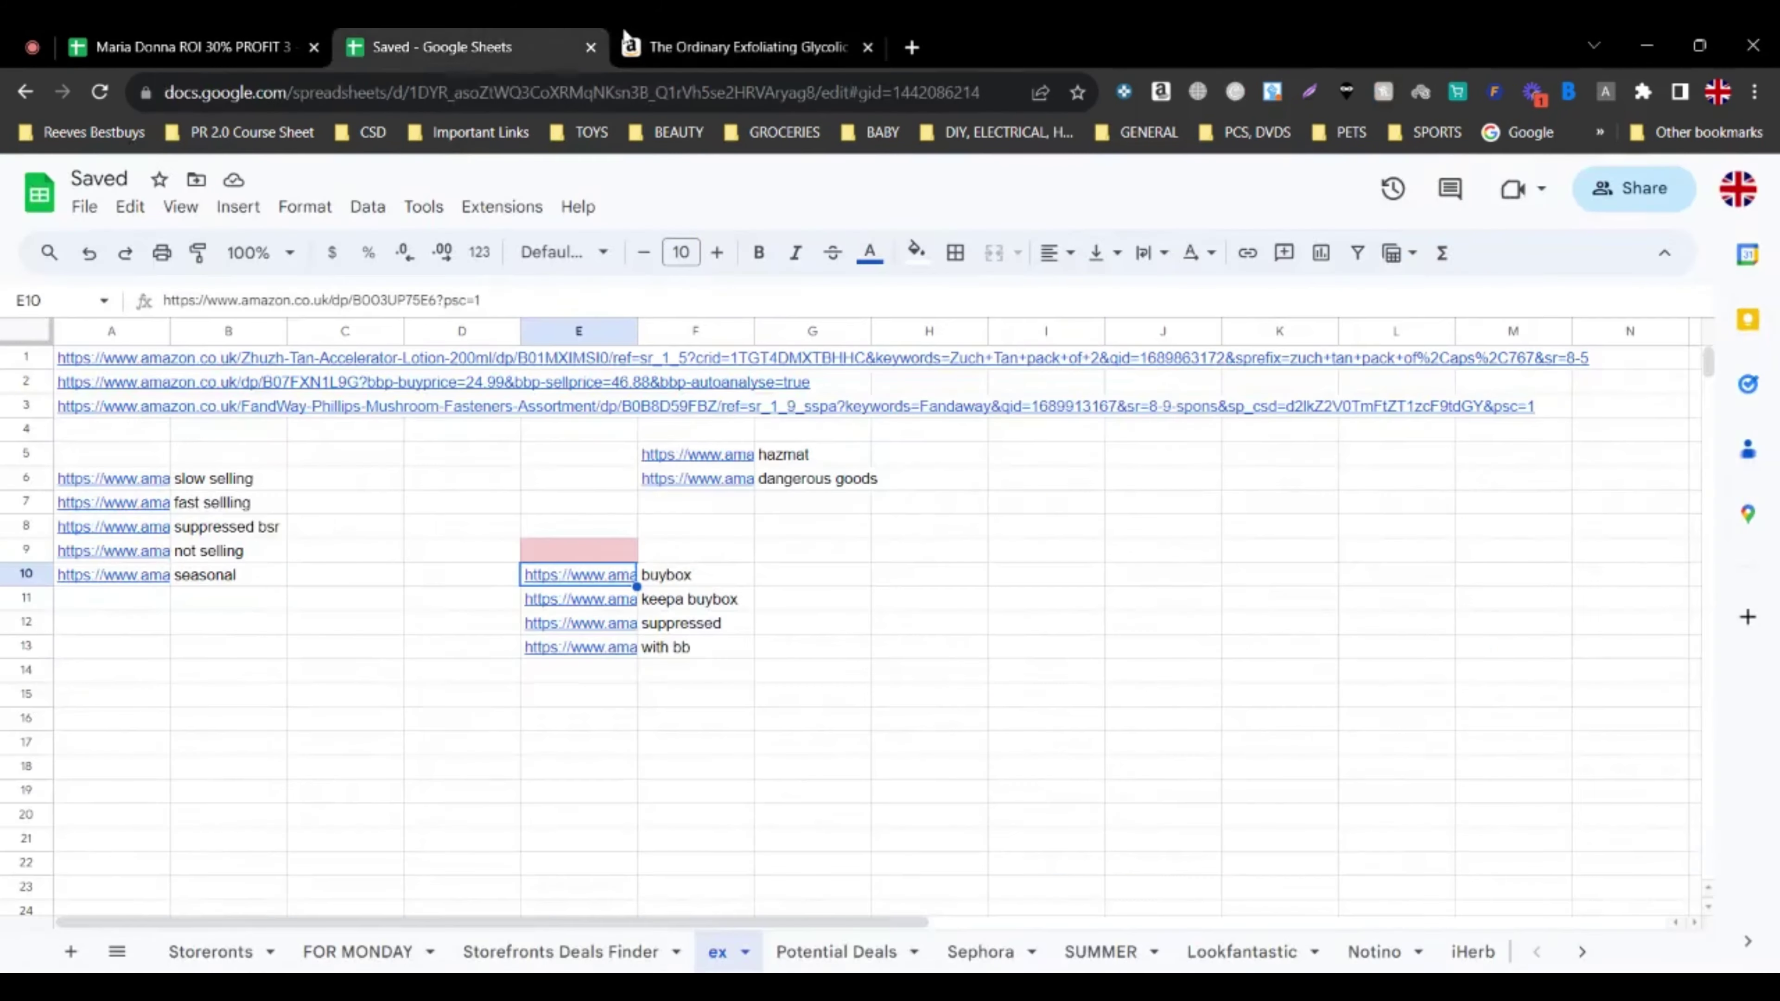
{"action": "left_click", "coordinate": [666, 29]}
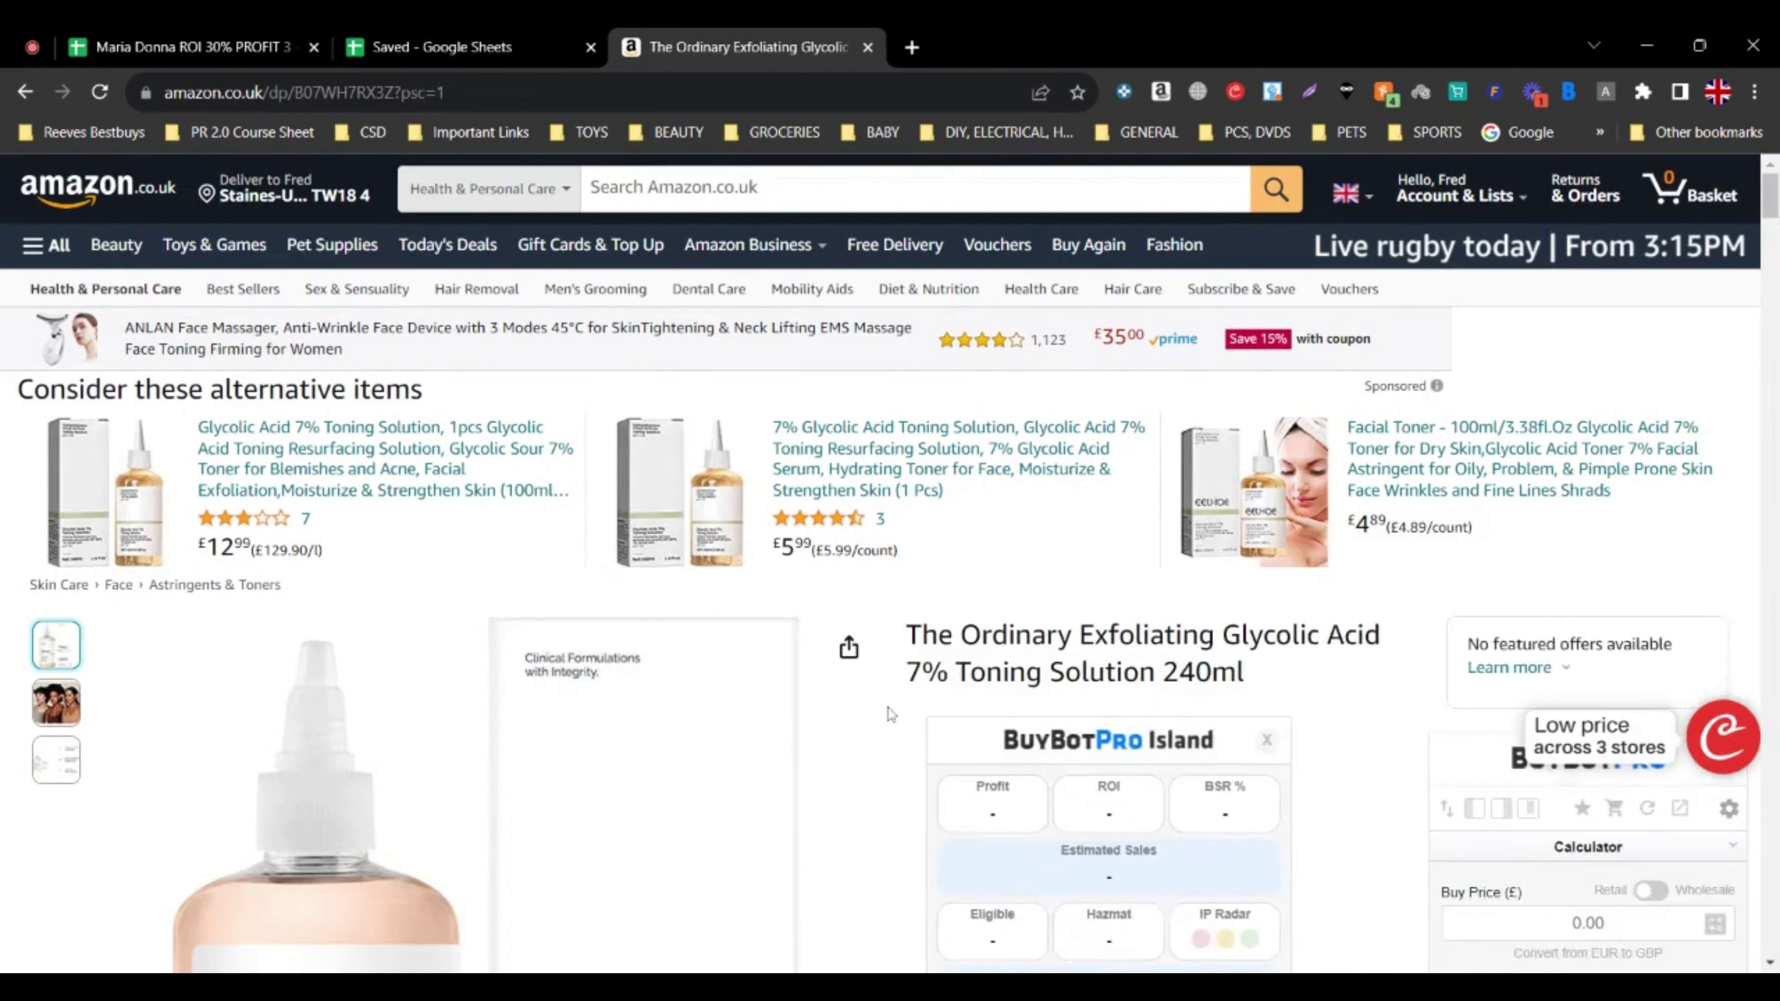
- Examine the toner's Keepa price history over a year and over 3 Months
{"action": "scroll", "coordinate": [884, 717], "scroll_direction": "down", "scroll_amount": 5}
{"action": "scroll", "coordinate": [1019, 694], "scroll_direction": "down", "scroll_amount": 12}
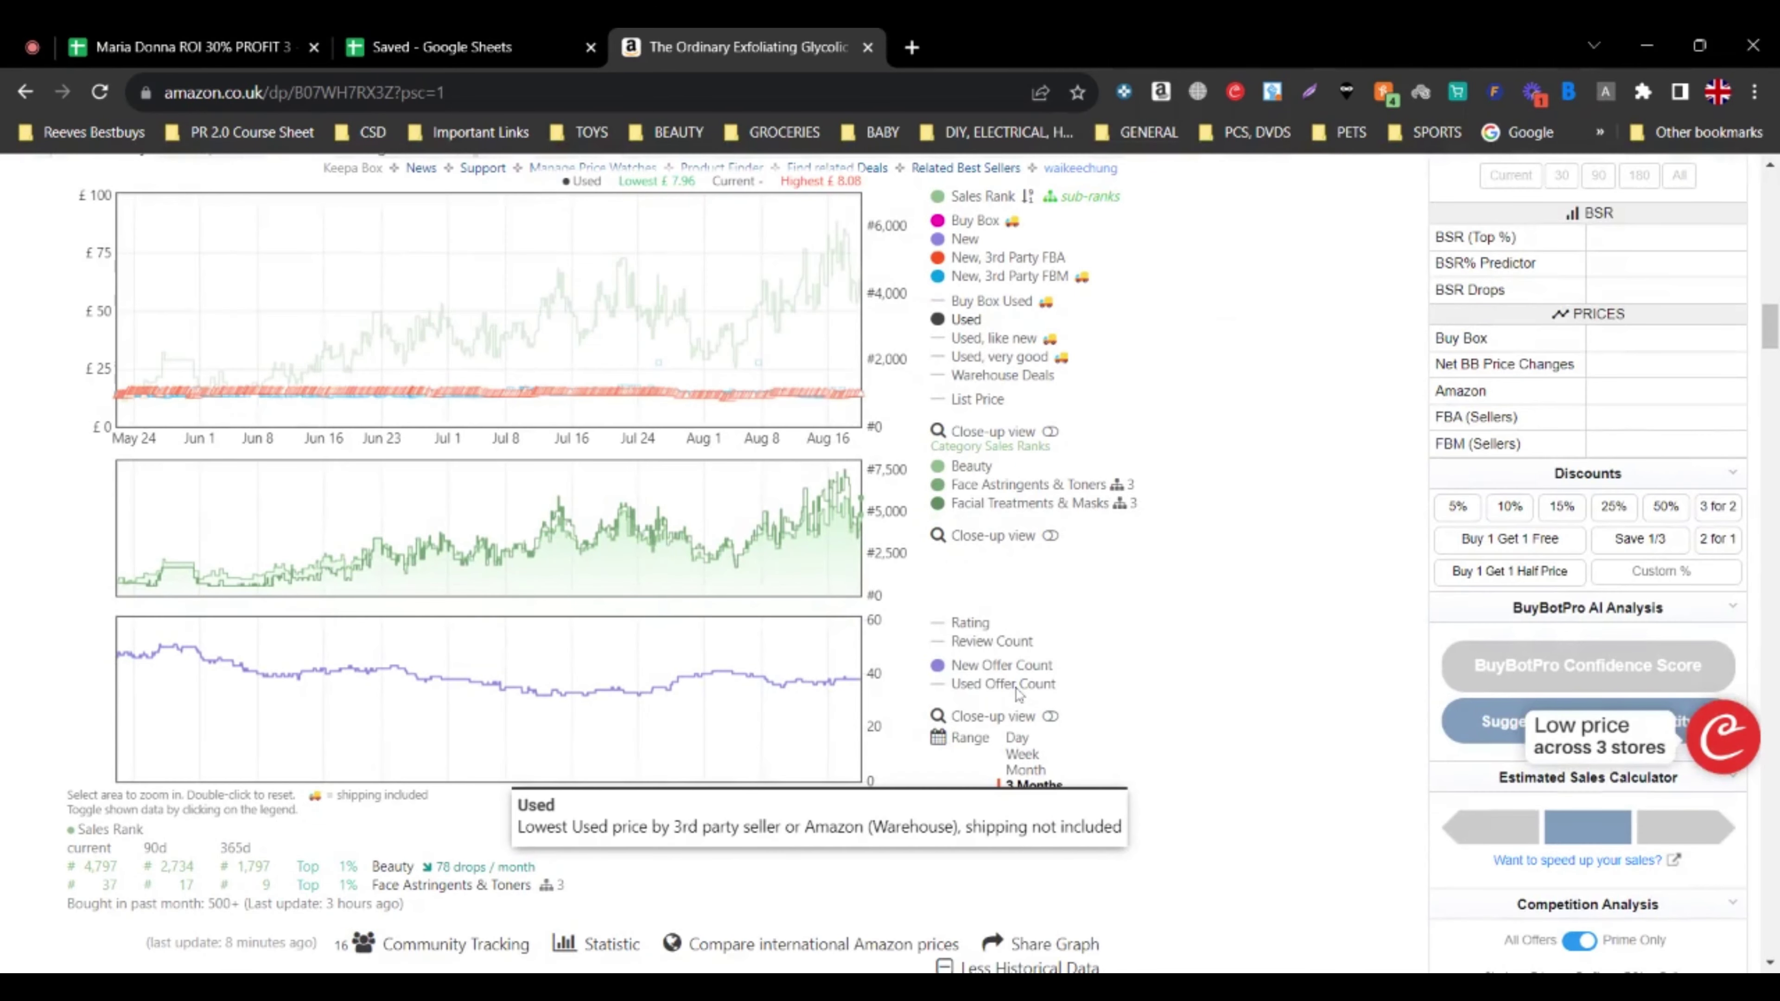
{"action": "scroll", "coordinate": [579, 531], "scroll_direction": "up", "scroll_amount": 3}
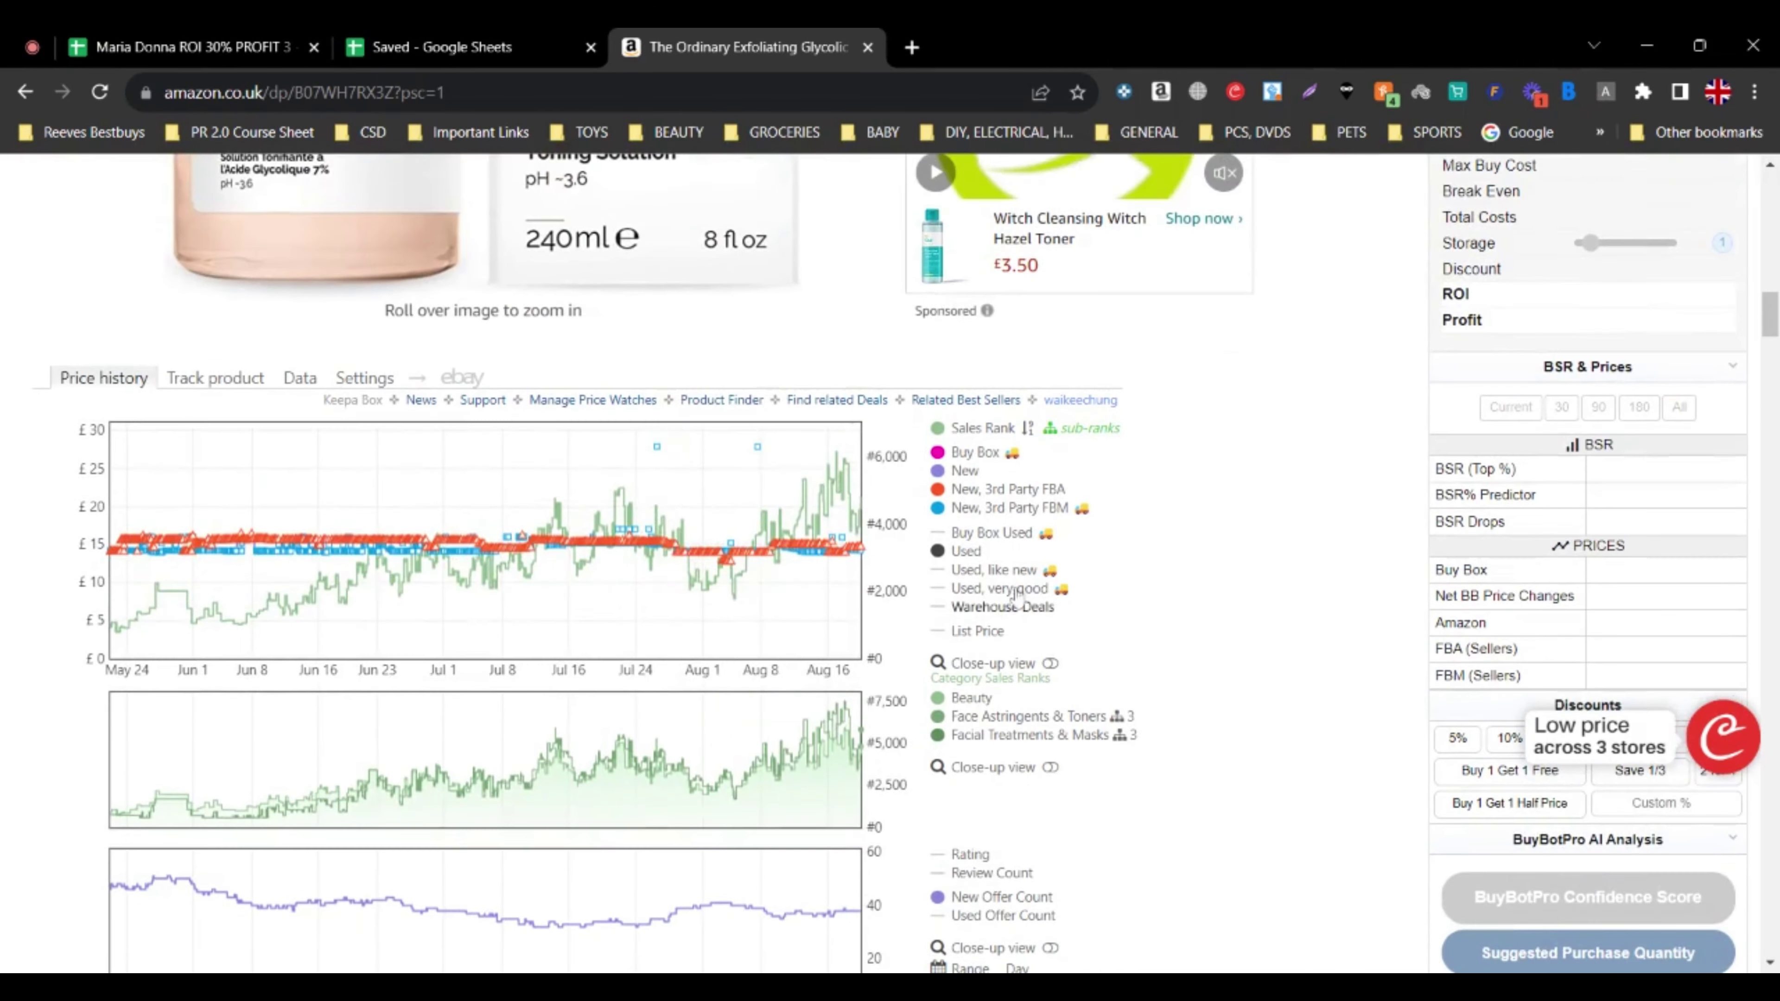
{"action": "scroll", "coordinate": [911, 701], "scroll_direction": "down", "scroll_amount": 2}
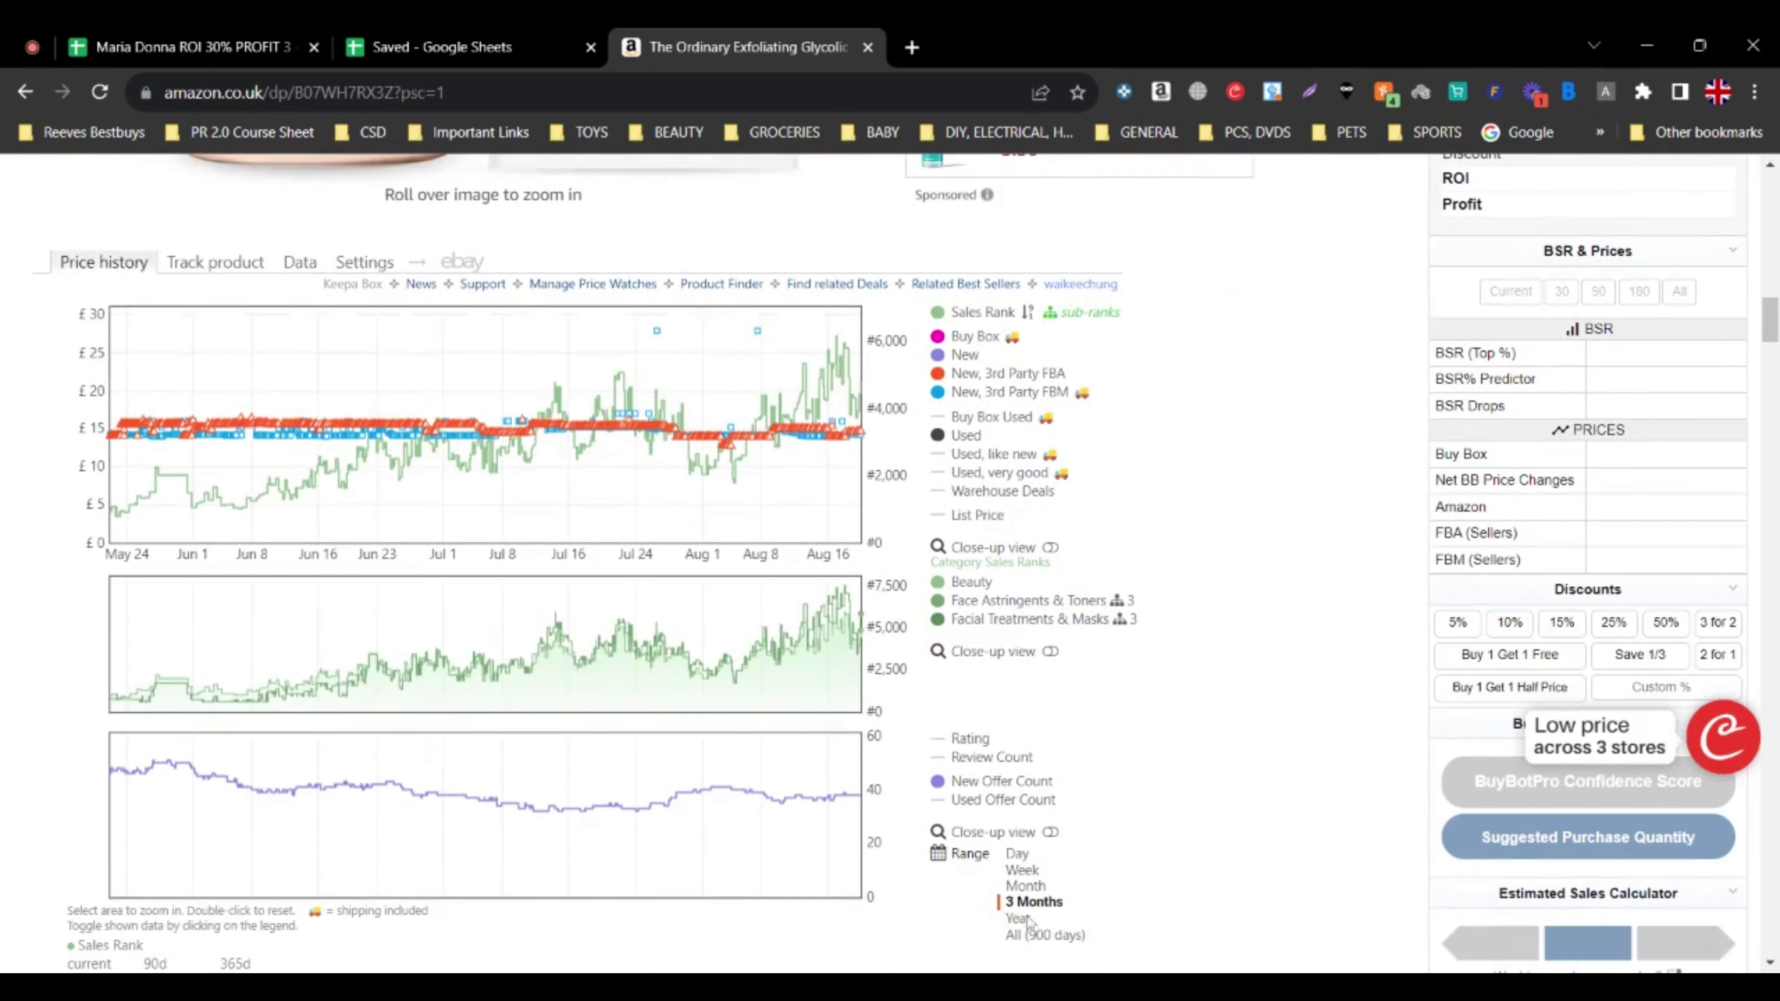
{"action": "left_click", "coordinate": [1020, 917]}
{"action": "left_click", "coordinate": [1031, 902]}
- Hide the Sales Rank, New, New 3rd Party FBA, New 3rd Party FBM and Used series in the Keepa price chart, keeping Buy Box on
{"action": "left_click", "coordinate": [980, 312]}
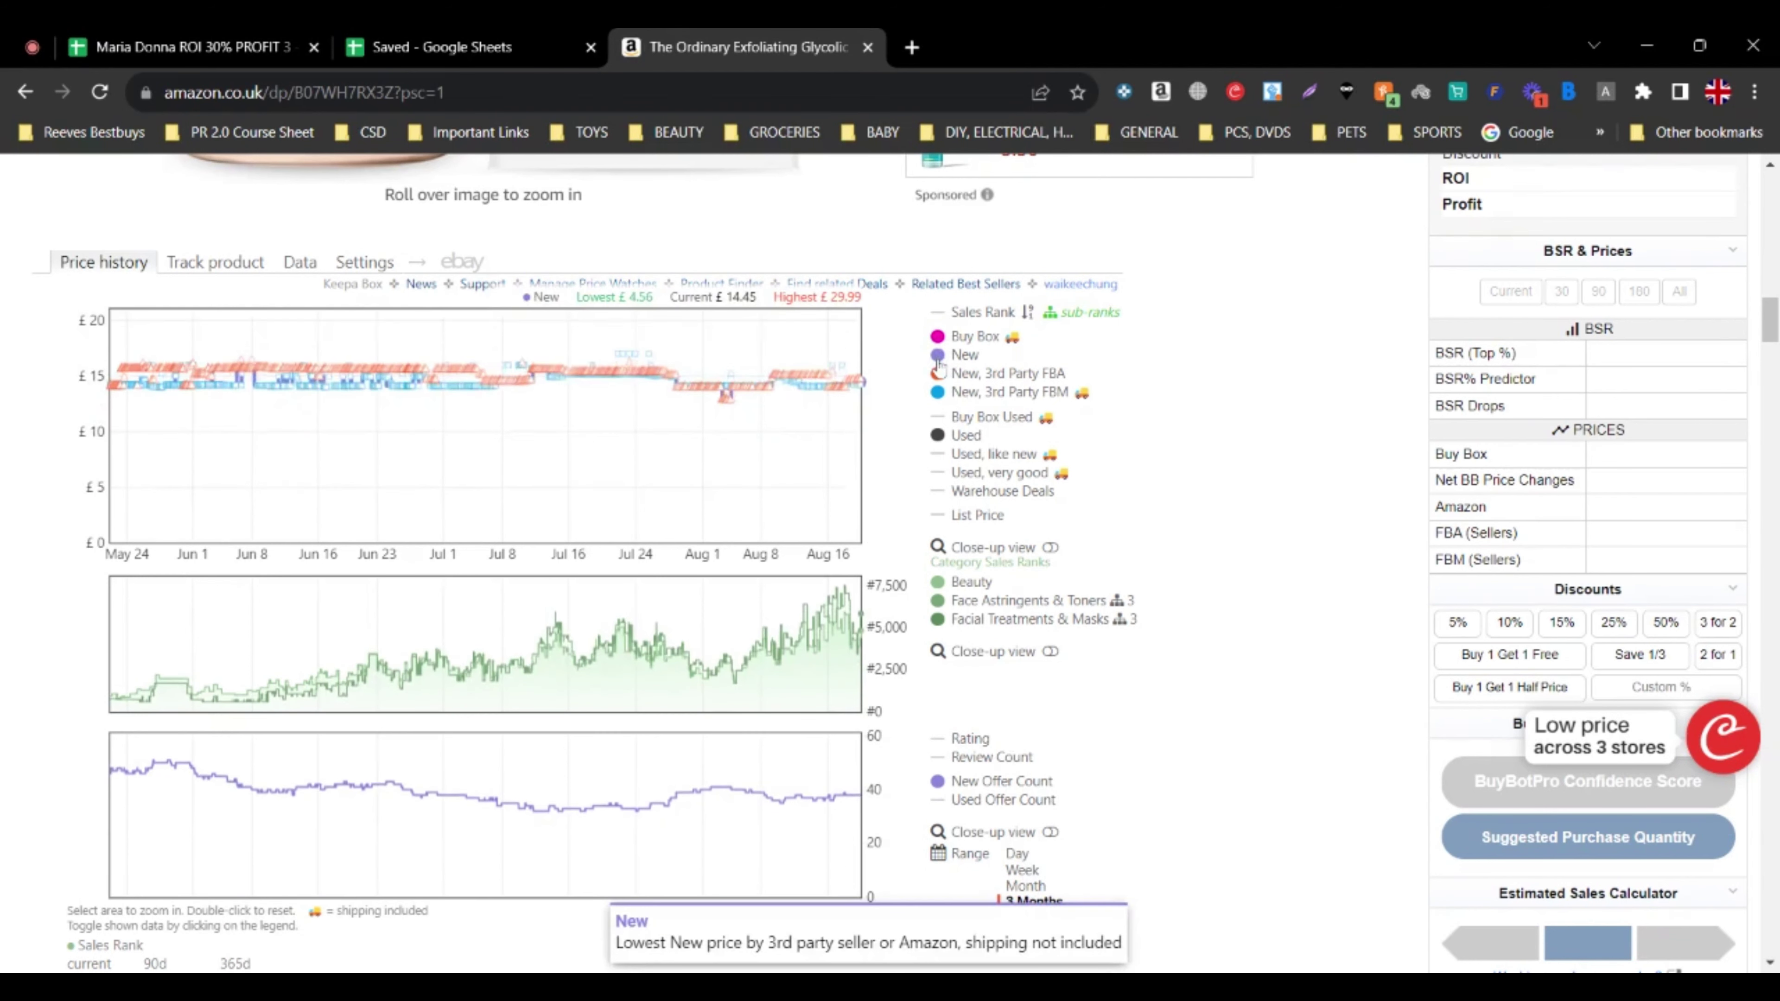
{"action": "left_click", "coordinate": [938, 359]}
{"action": "left_click", "coordinate": [938, 375]}
{"action": "left_click", "coordinate": [938, 394]}
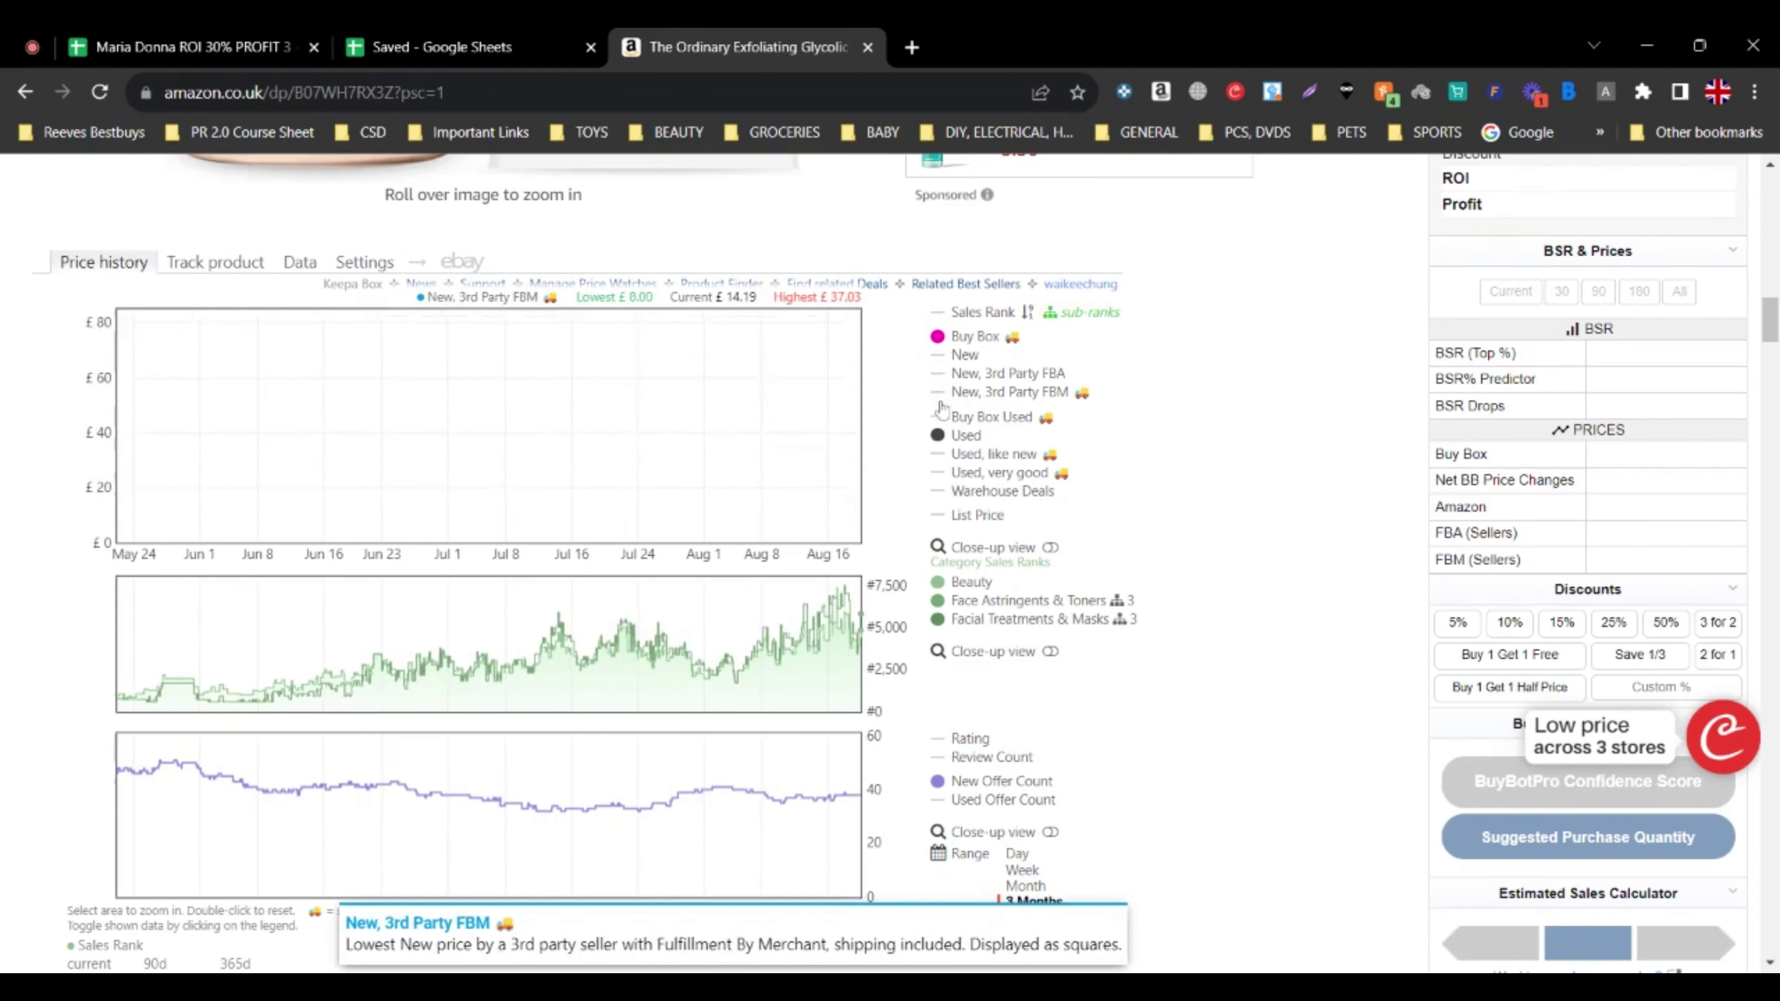
{"action": "left_click", "coordinate": [937, 435]}
- Hide the Beauty, Face Astringents & Toners, Facial Treatments & Masks and New Offer Count series in the lower Keepa charts
{"action": "scroll", "coordinate": [946, 477], "scroll_direction": "down", "scroll_amount": 2}
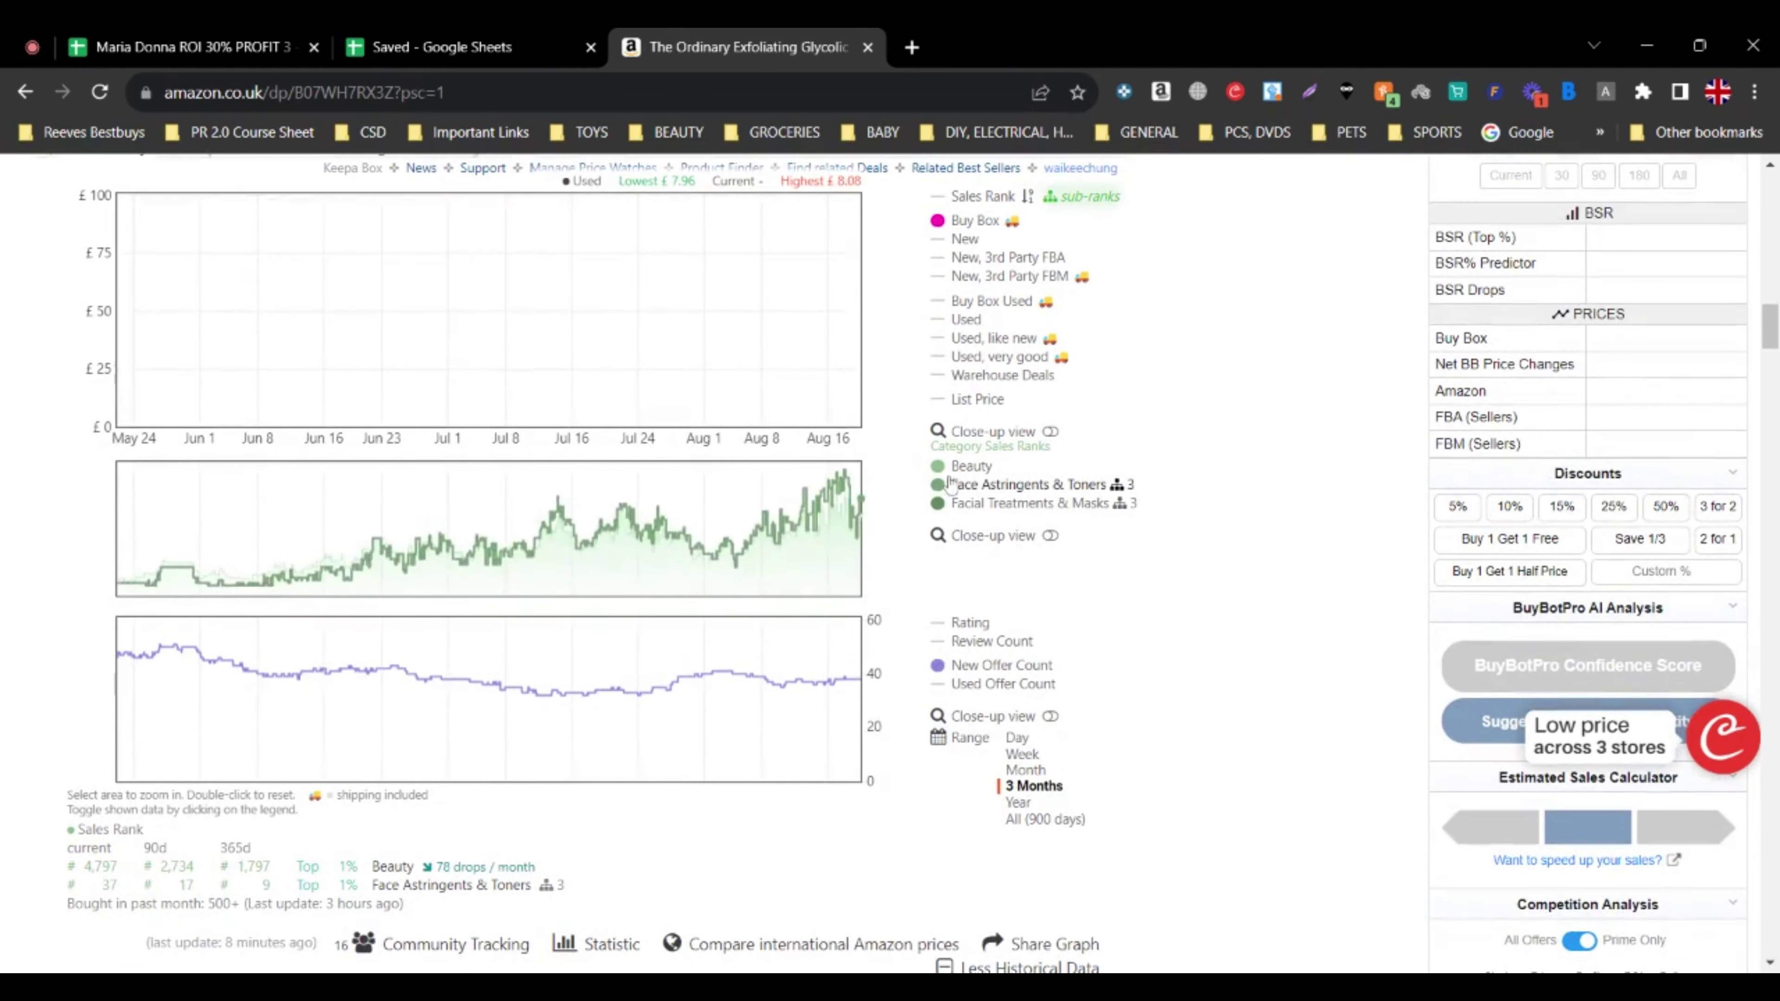
{"action": "left_click", "coordinate": [938, 484]}
{"action": "left_click", "coordinate": [938, 465]}
{"action": "left_click", "coordinate": [938, 503]}
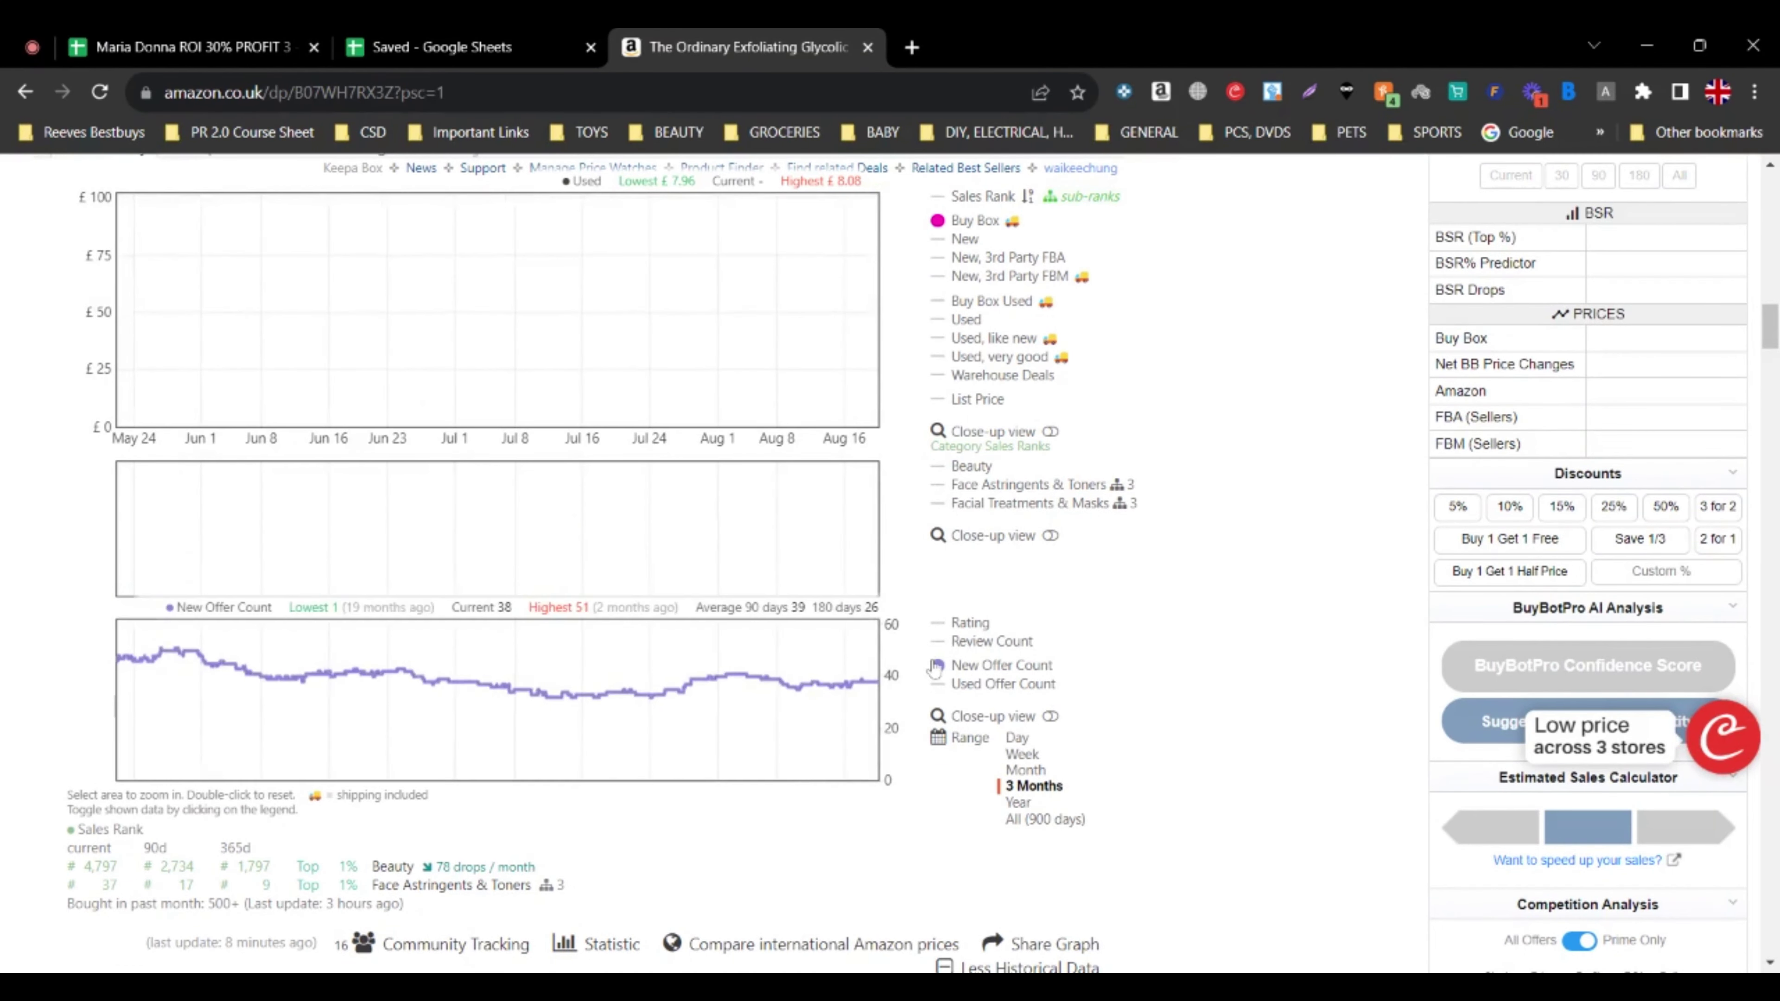
{"action": "left_click", "coordinate": [936, 666]}
- Show the Sales Rank, New, New 3rd Party FBA and New 3rd Party FBM series in the Keepa price chart again
{"action": "scroll", "coordinate": [935, 659], "scroll_direction": "up", "scroll_amount": 4}
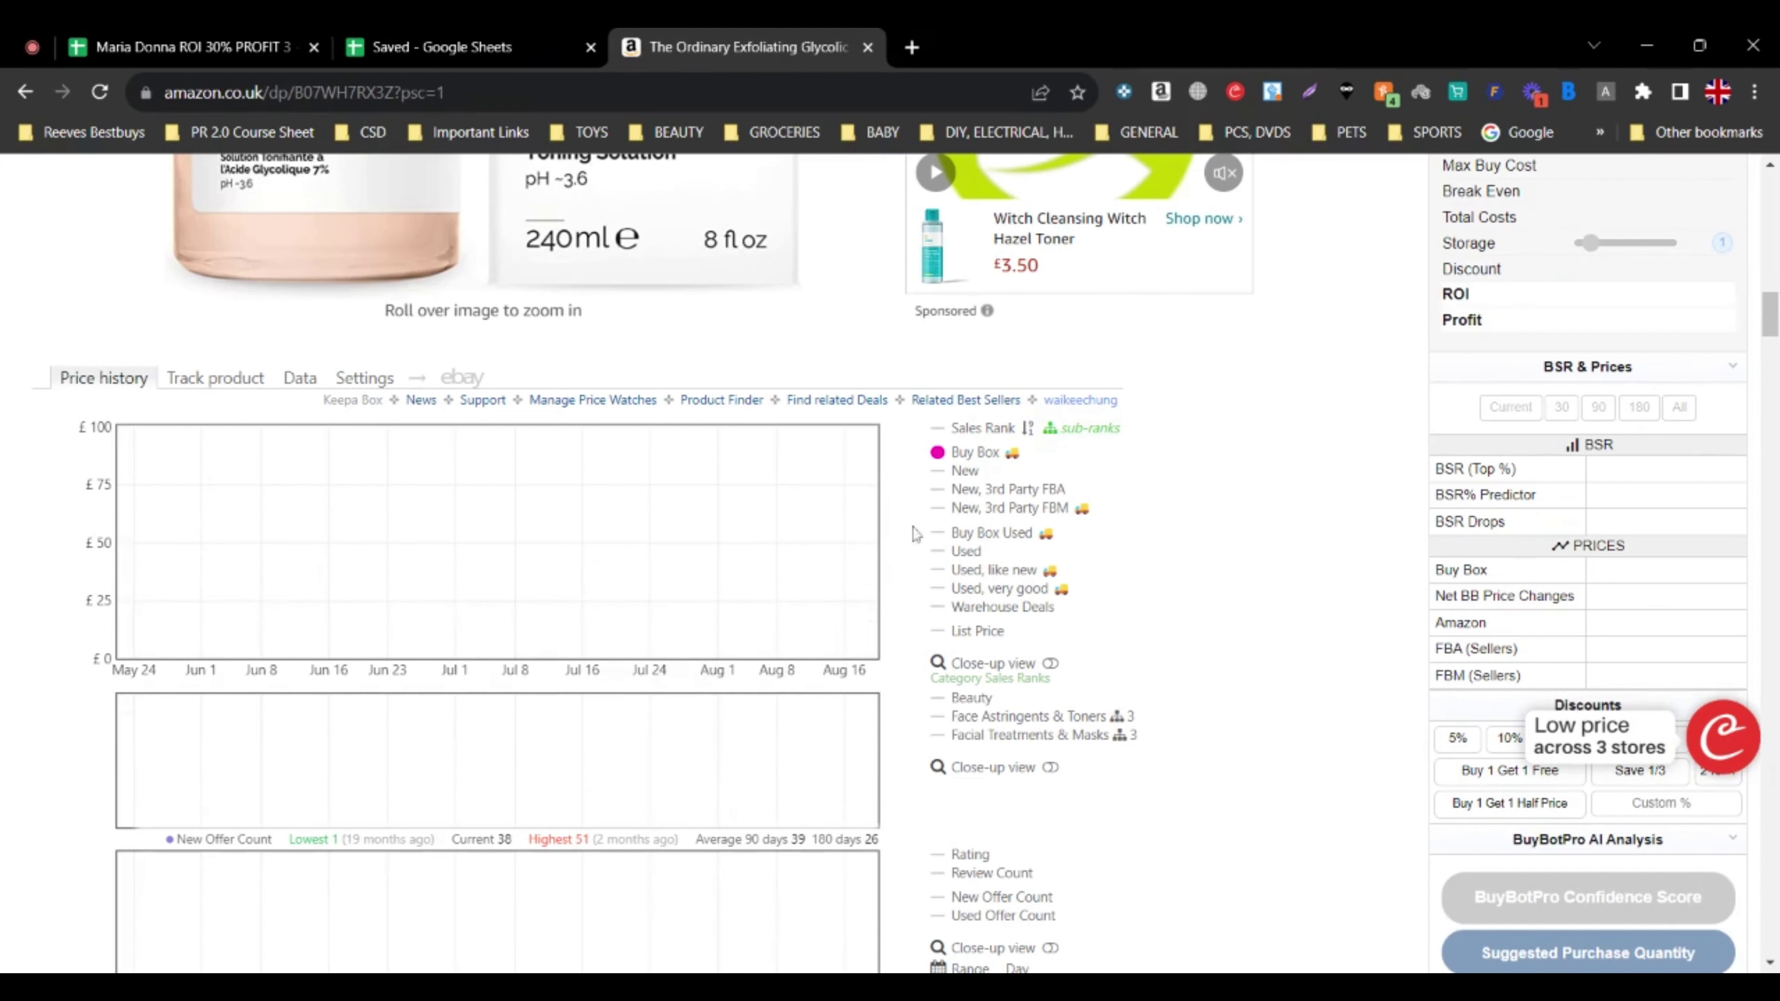
{"action": "mouse_move", "coordinate": [939, 462]}
{"action": "left_click", "coordinate": [943, 430]}
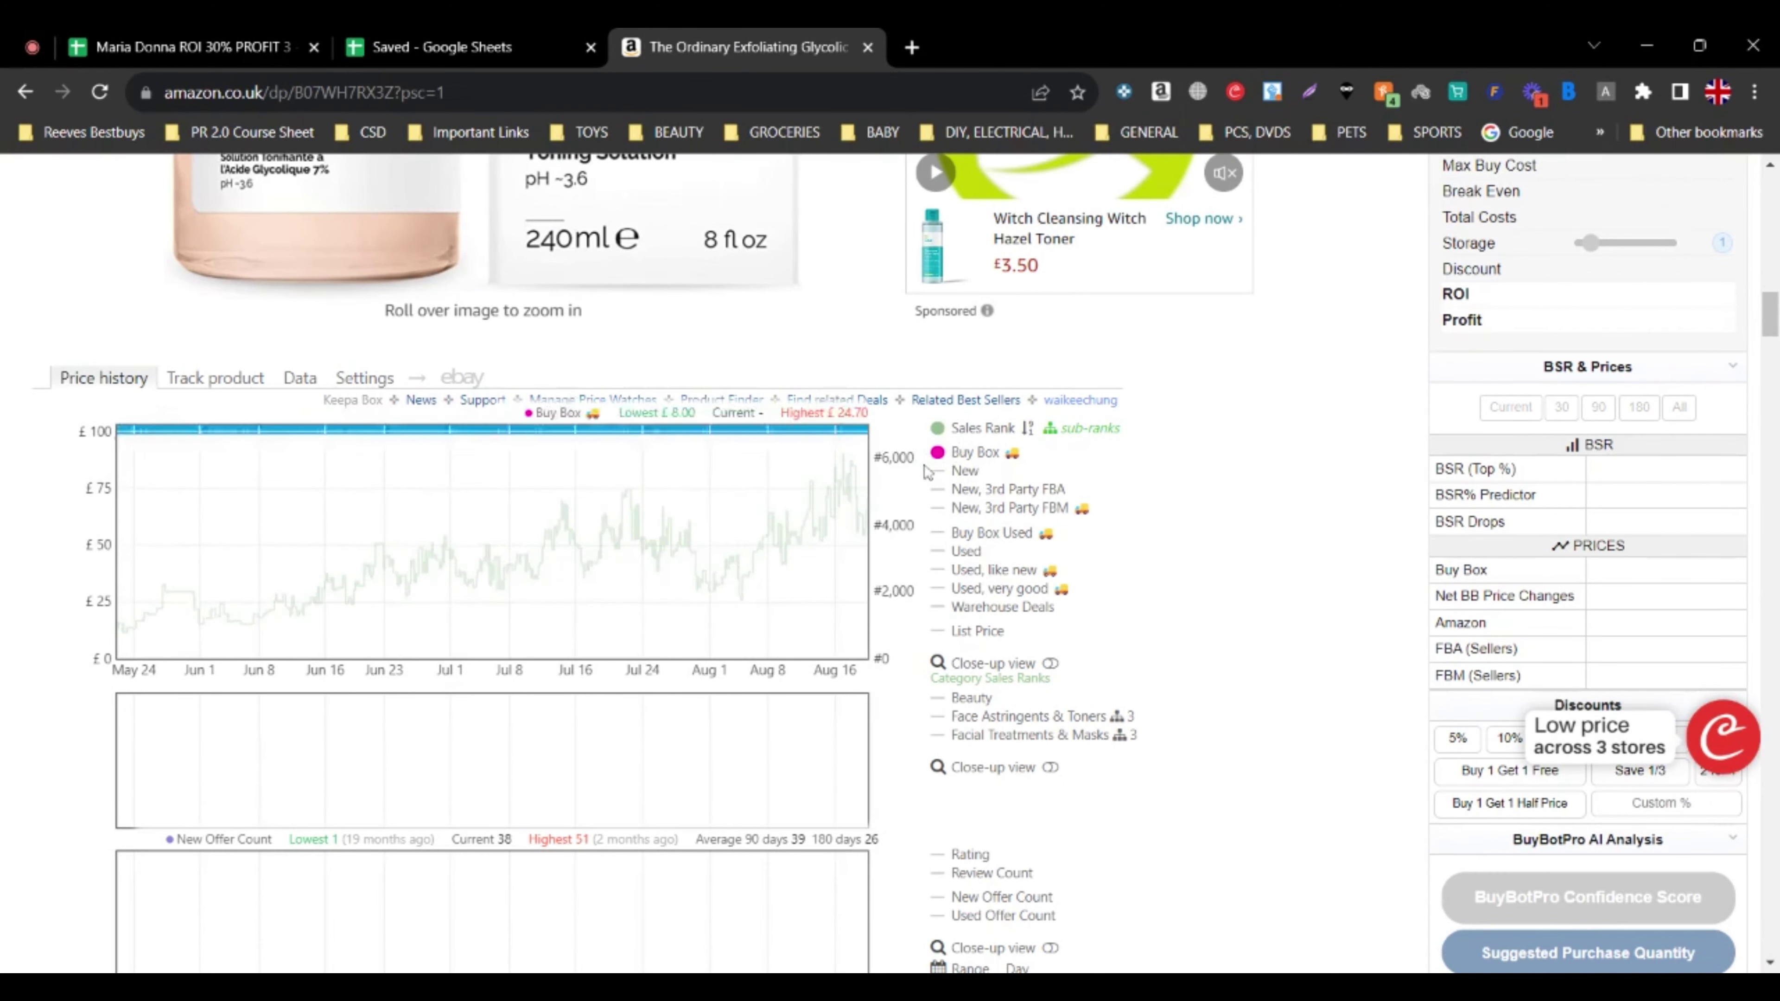
{"action": "left_click", "coordinate": [938, 470]}
{"action": "left_click", "coordinate": [939, 489]}
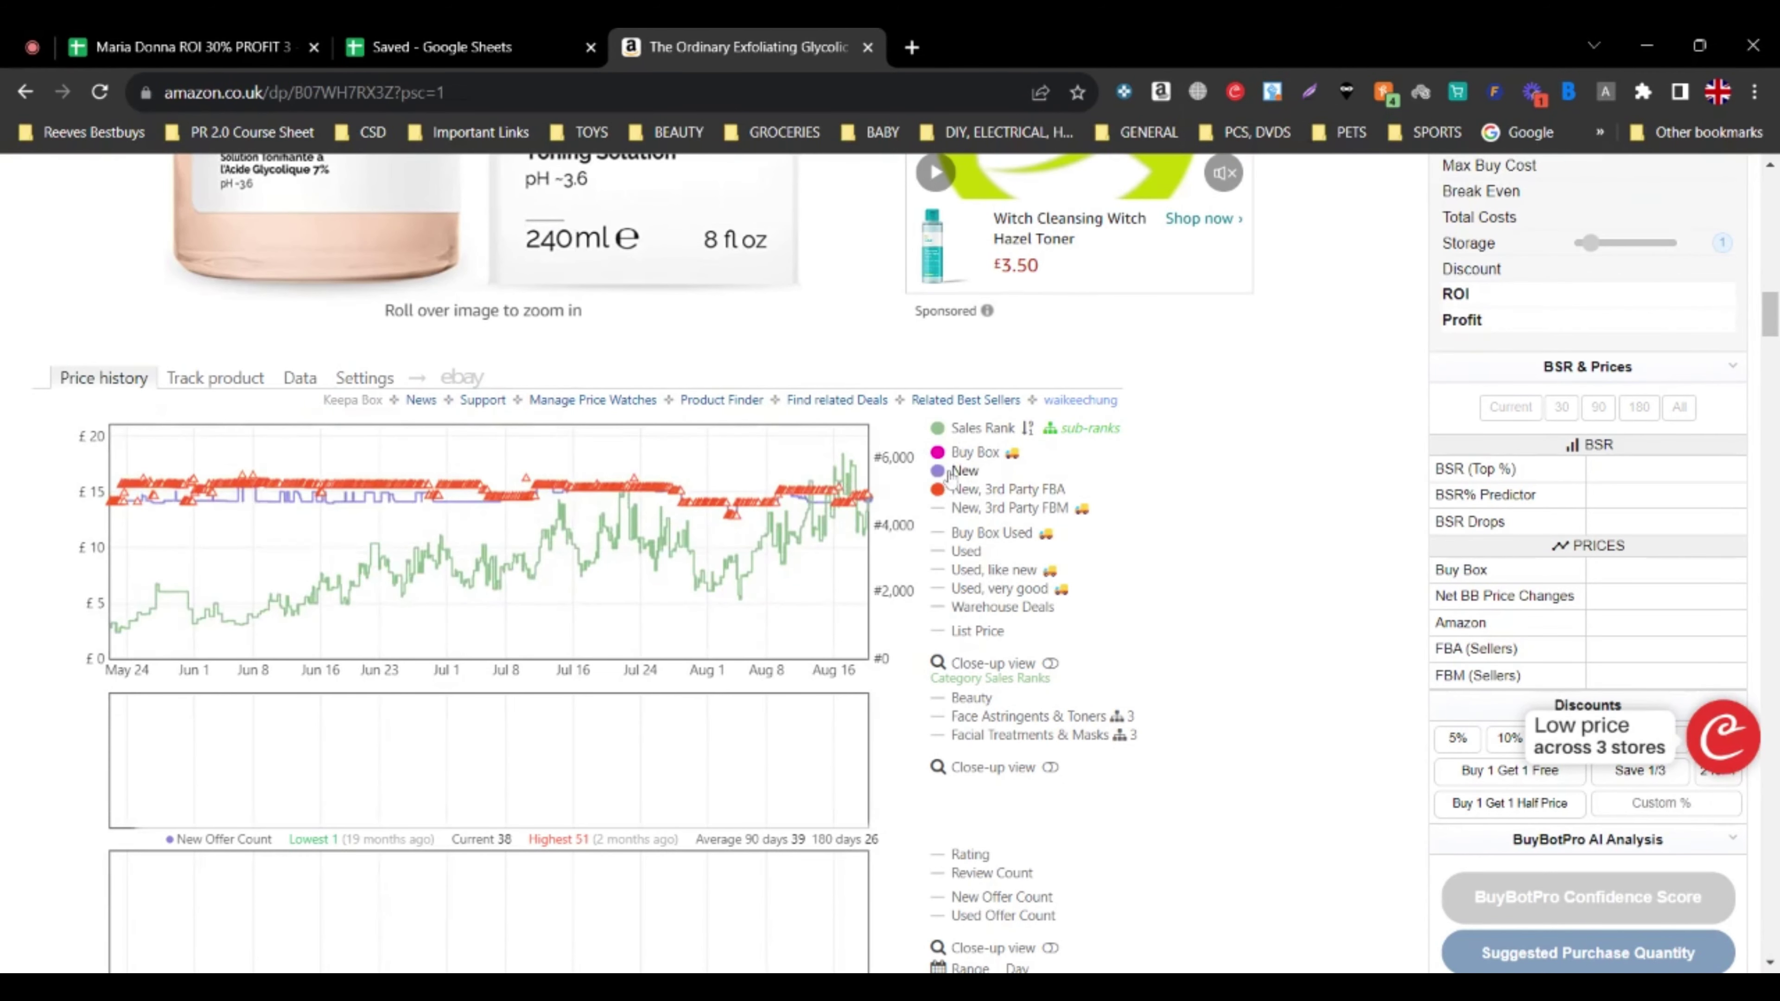
{"action": "left_click", "coordinate": [939, 508]}
- Show the Beauty, Face Astringents & Toners, Facial Treatments & Masks and New Offer Count series in the lower Keepa charts again
{"action": "scroll", "coordinate": [950, 593], "scroll_direction": "down", "scroll_amount": 2}
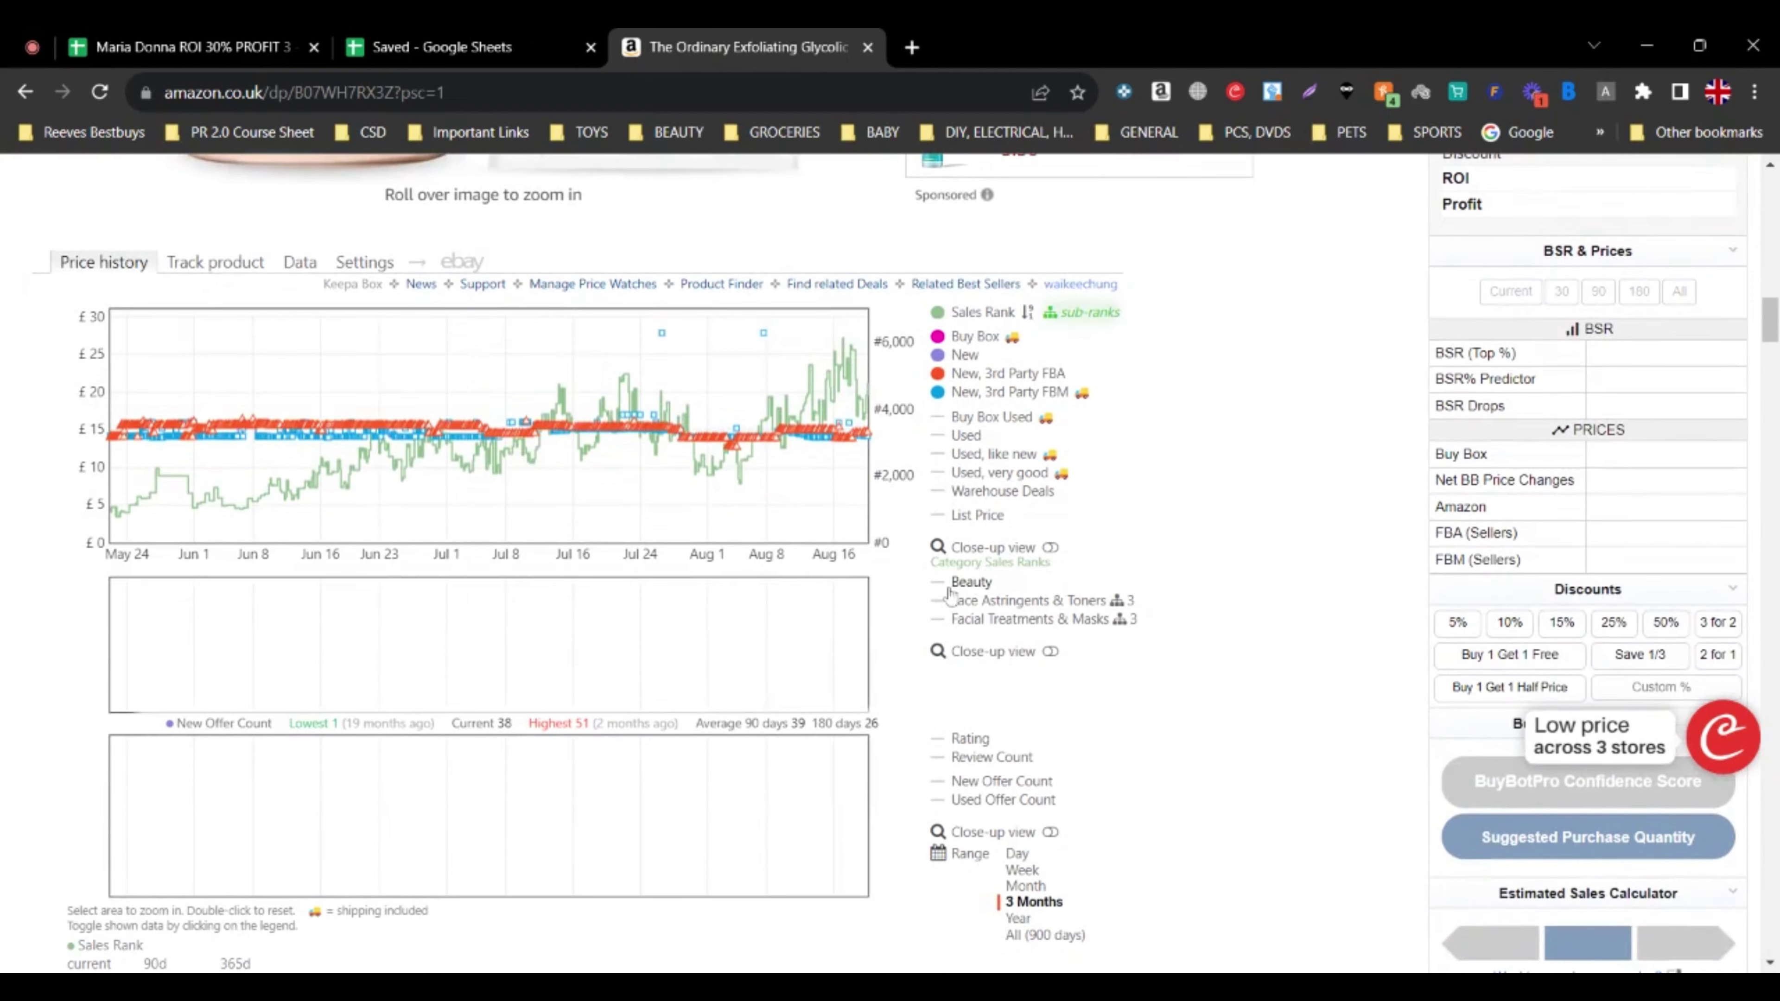
{"action": "left_click", "coordinate": [950, 595]}
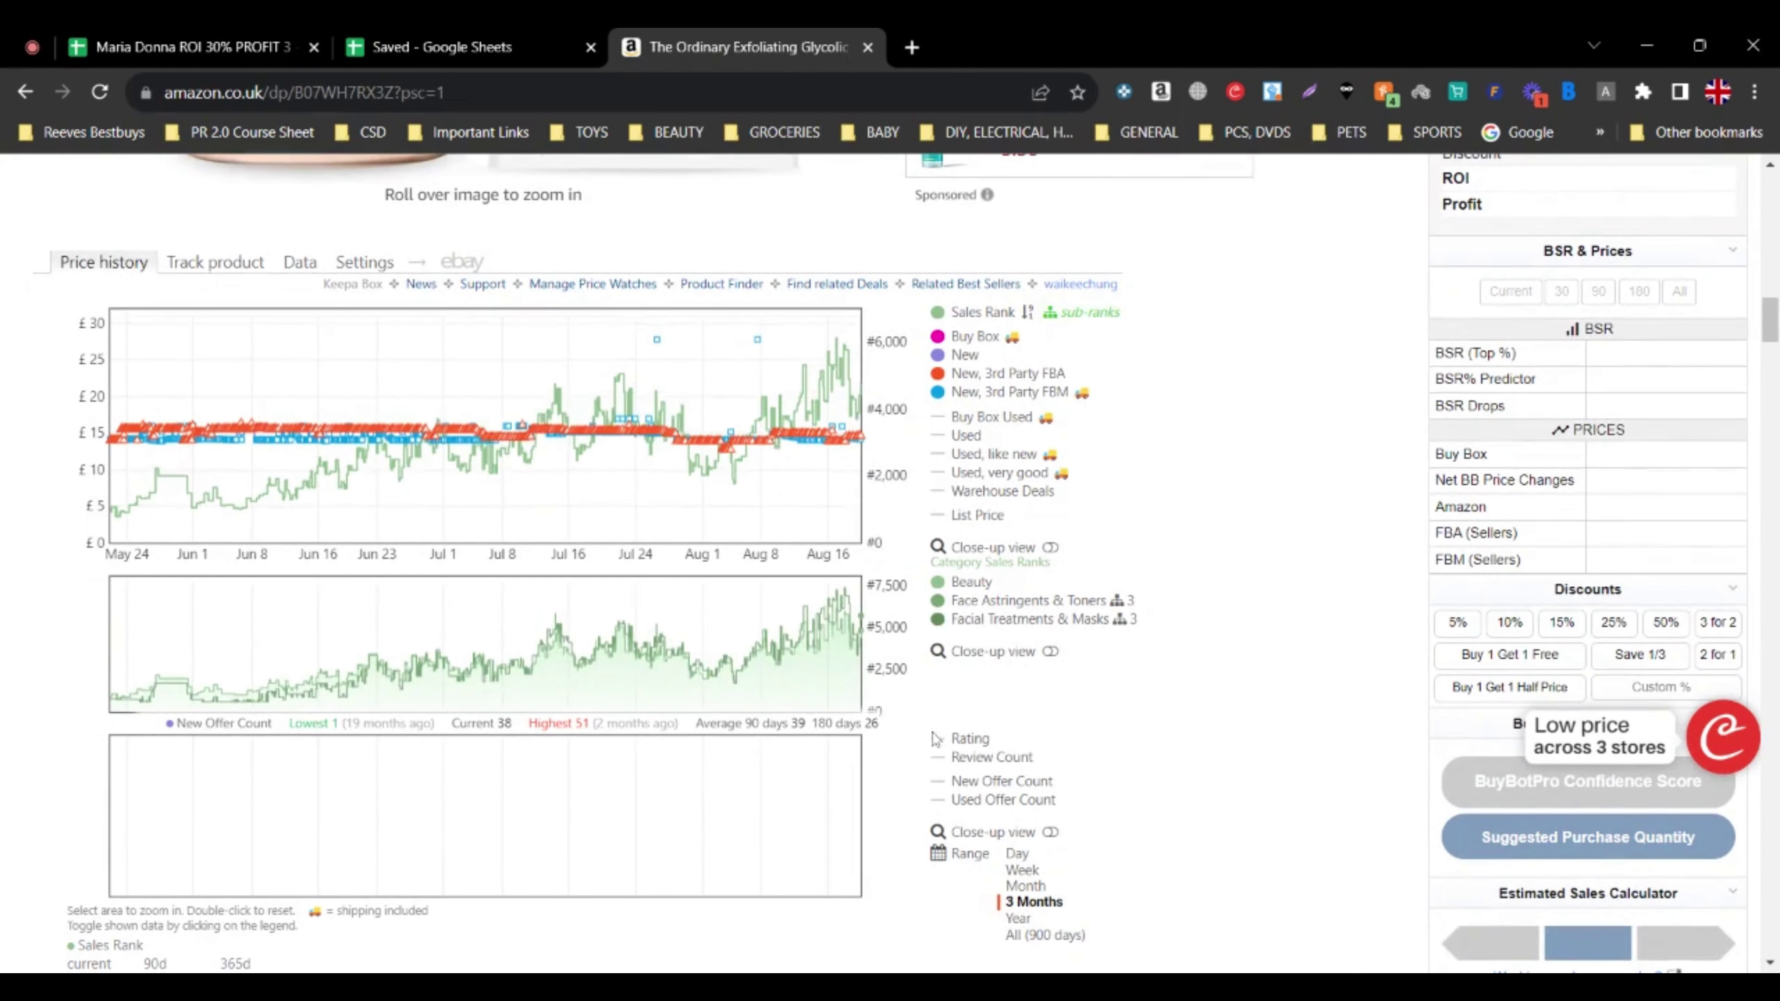
{"action": "left_click", "coordinate": [940, 802]}
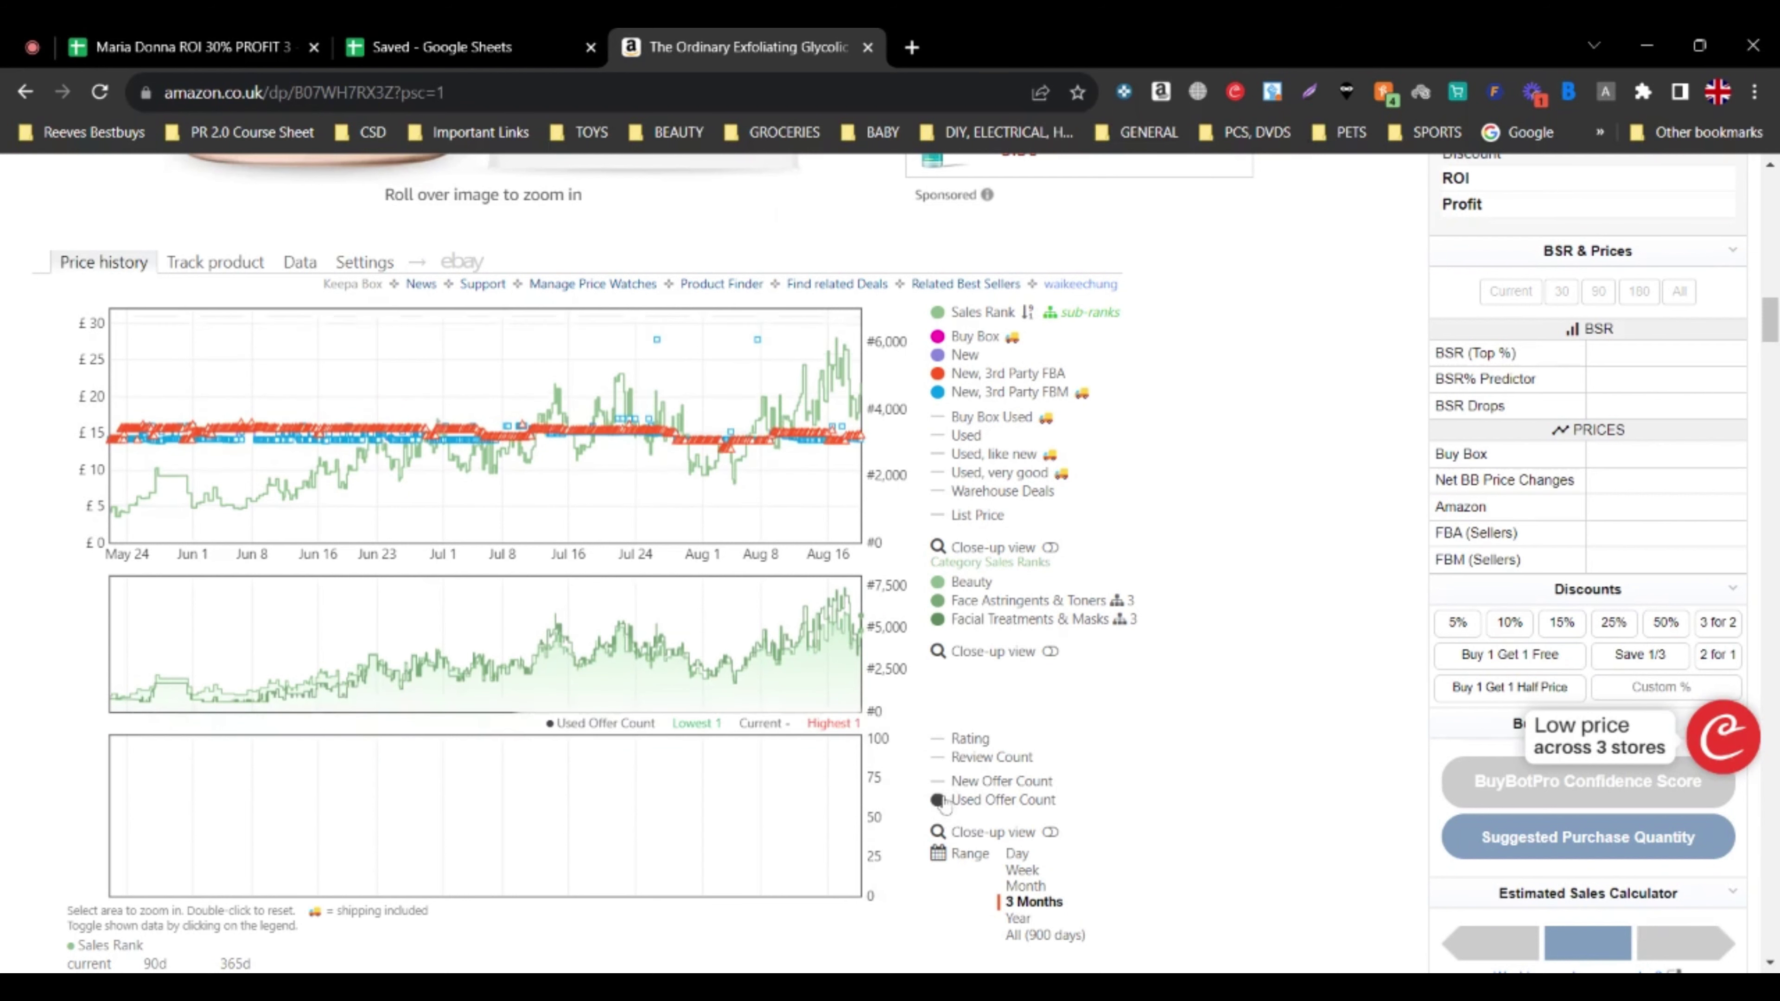
{"action": "left_click", "coordinate": [943, 802]}
{"action": "left_click", "coordinate": [937, 780]}
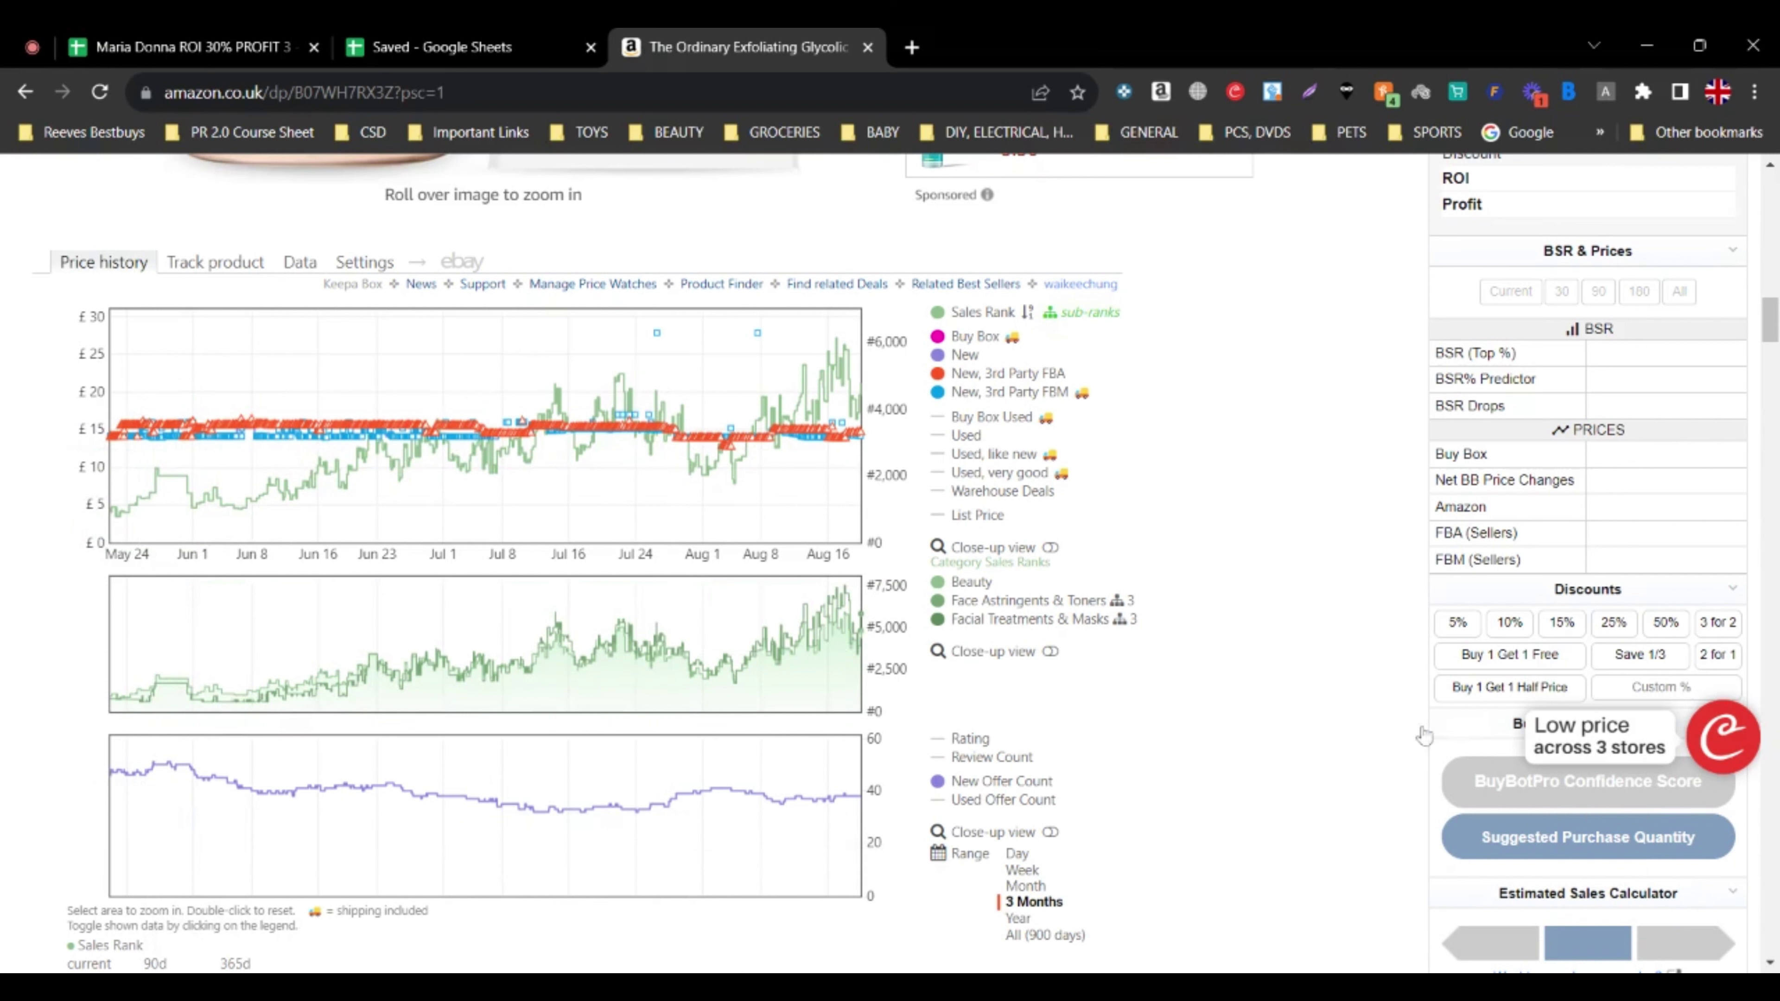
- View the toner's full Keepa history over a Year and return the range to 3 Months
{"action": "left_click", "coordinate": [1019, 917]}
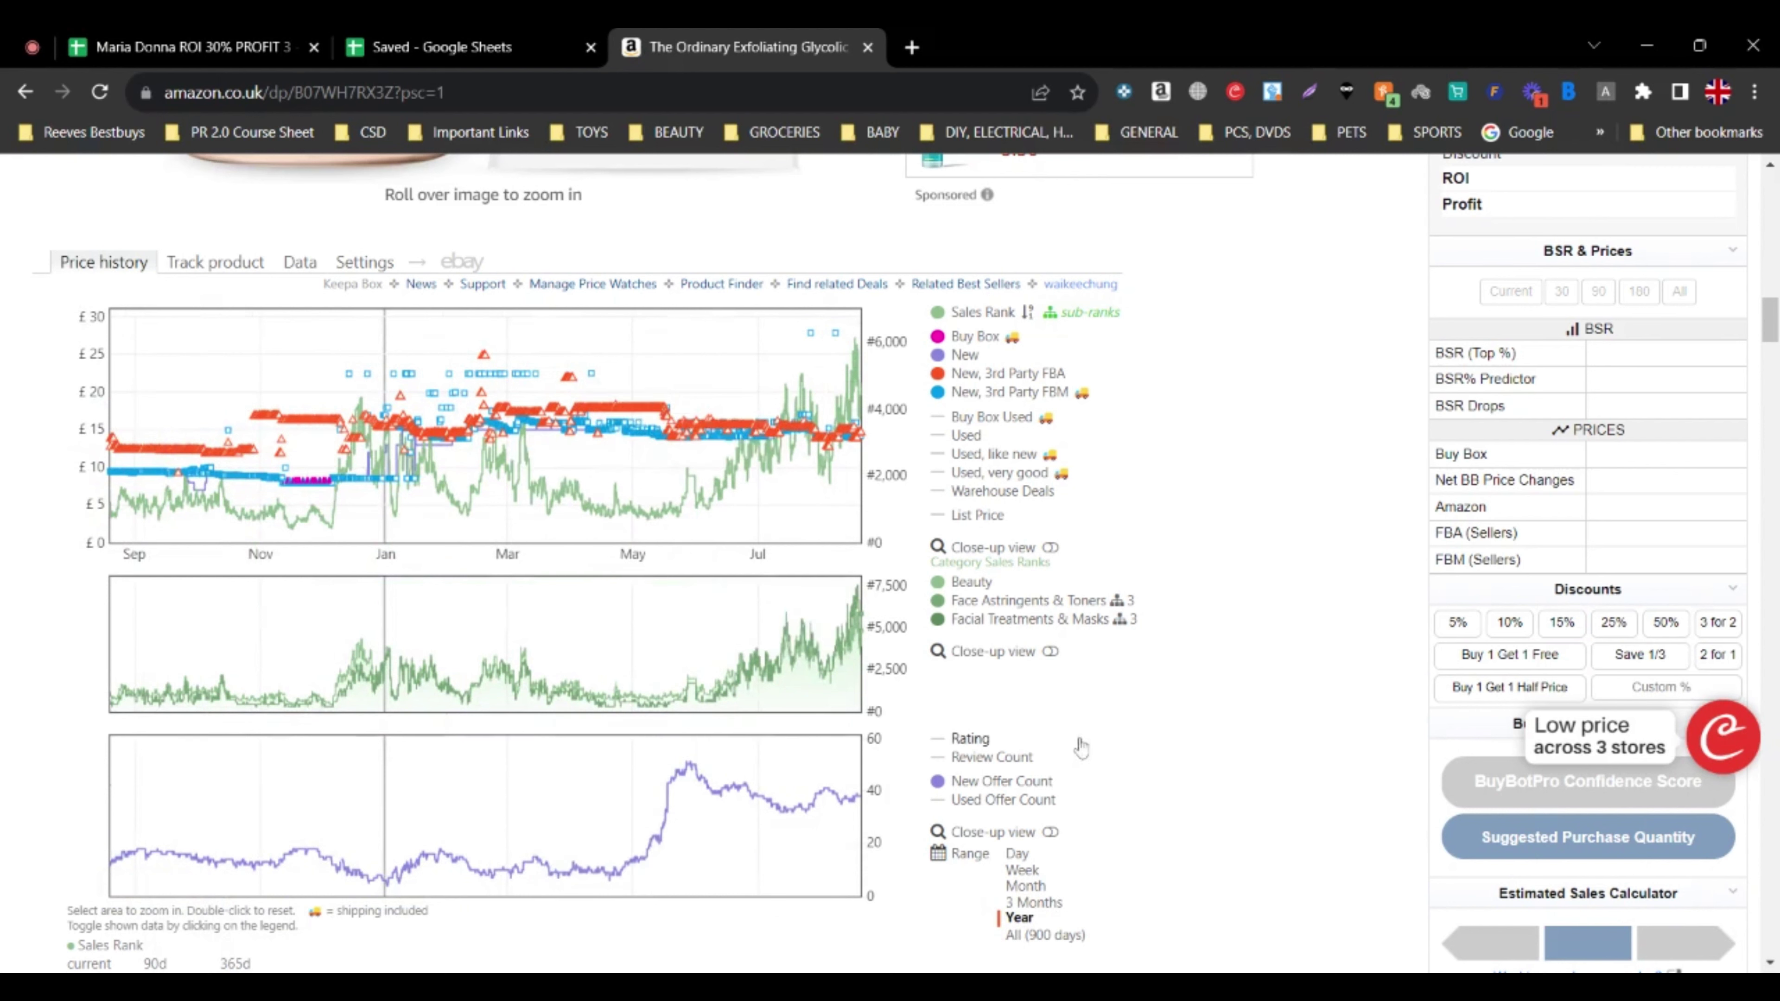
{"action": "left_click", "coordinate": [1033, 902]}
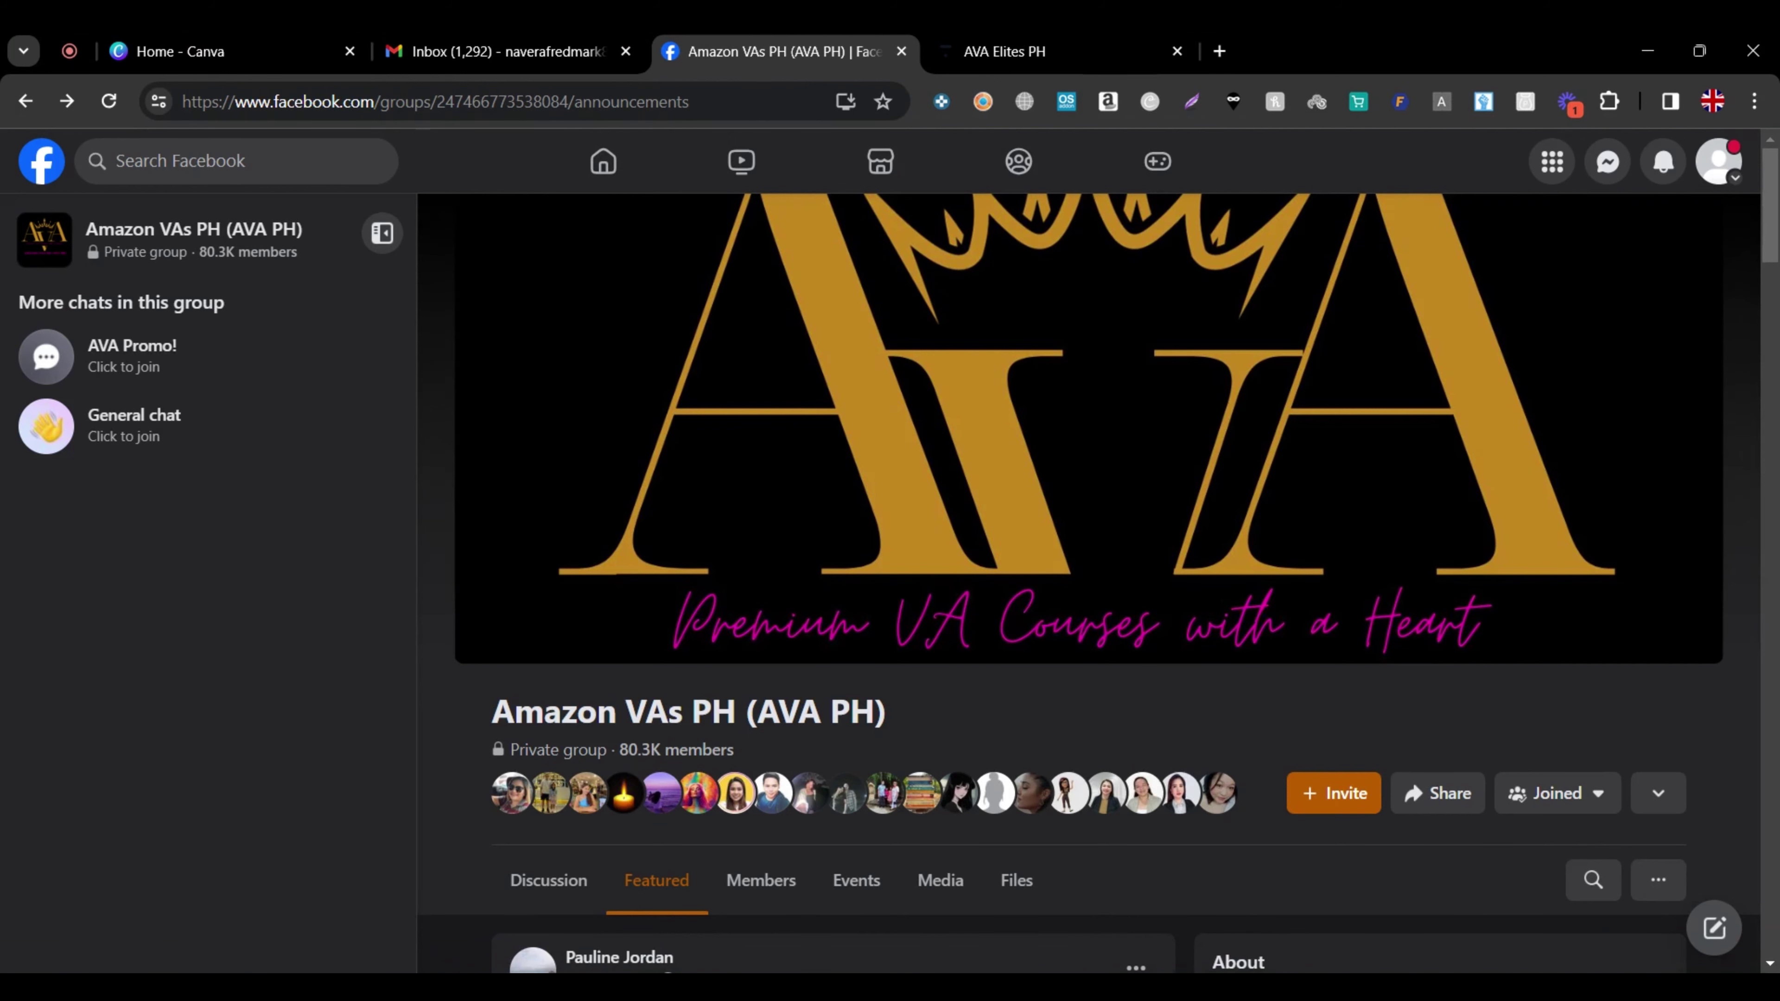
- Browse the courses on the AVA Elites PH site and open AVA FBA OA PRODUCT RESEARCH COURSE 1 (Upgraded V2.0)
{"action": "key", "text": "ctrl+Tab"}
{"action": "scroll", "coordinate": [972, 709], "scroll_direction": "down", "scroll_amount": 5}
{"action": "scroll", "coordinate": [969, 709], "scroll_direction": "up", "scroll_amount": 3}
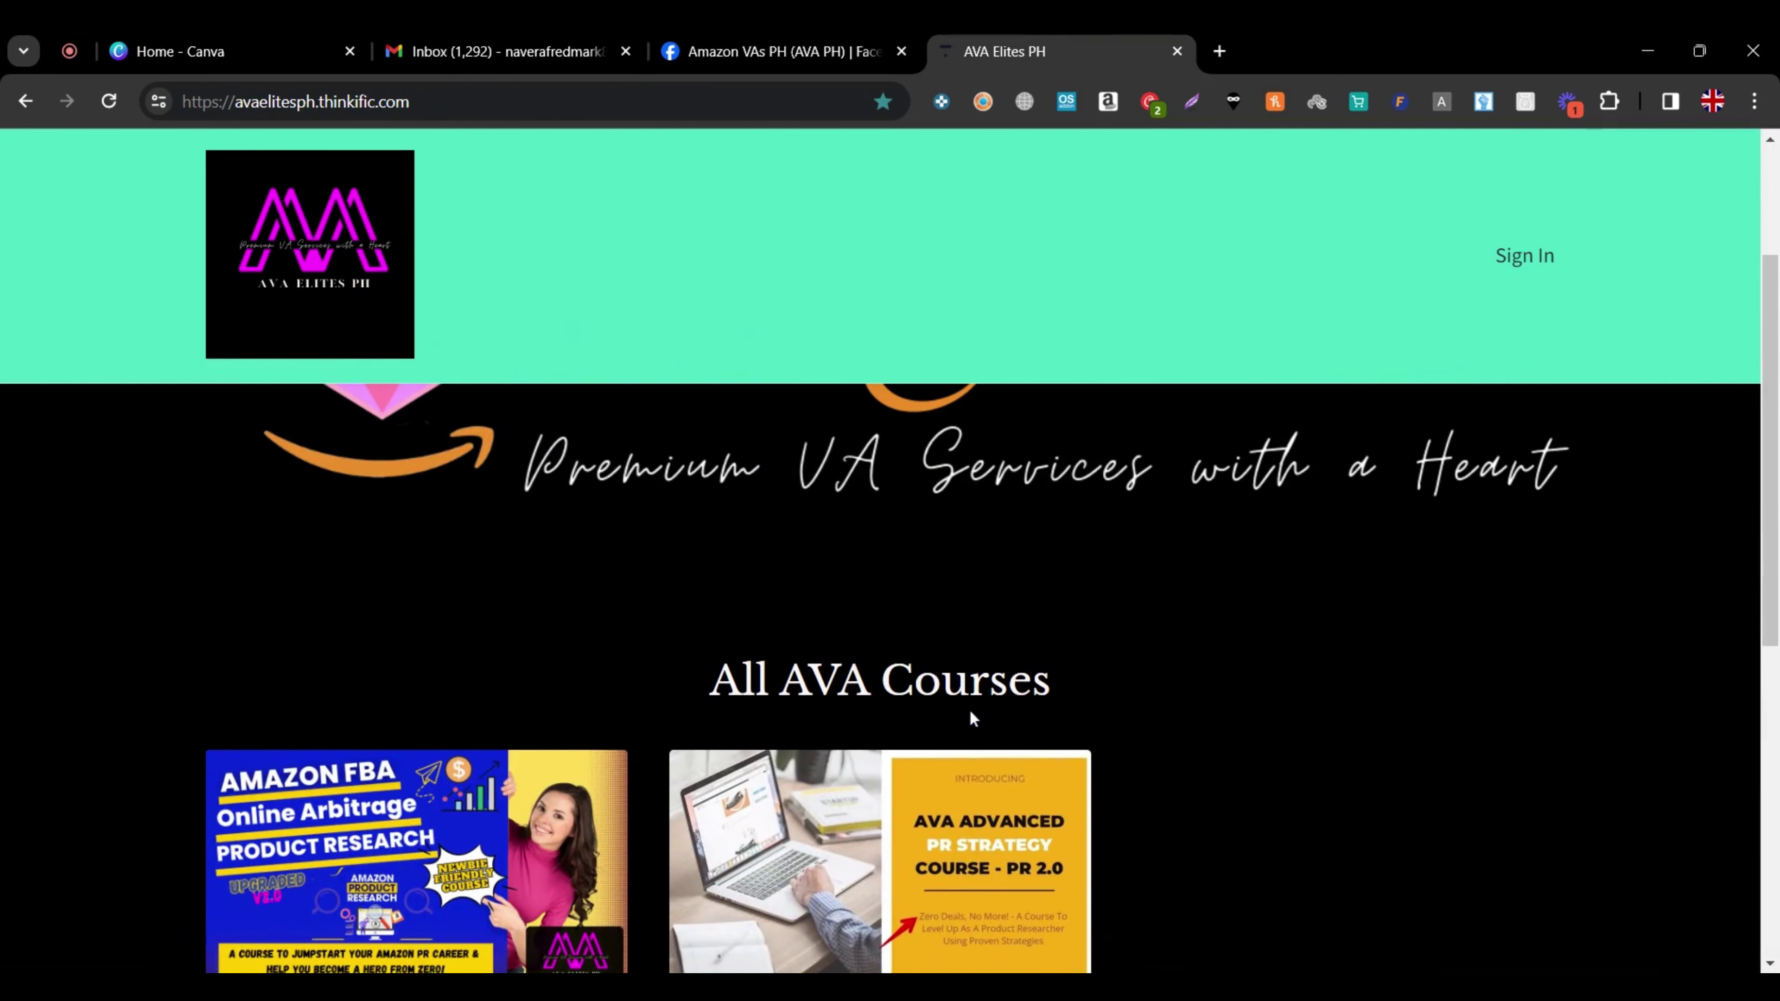
{"action": "scroll", "coordinate": [969, 710], "scroll_direction": "down", "scroll_amount": 3}
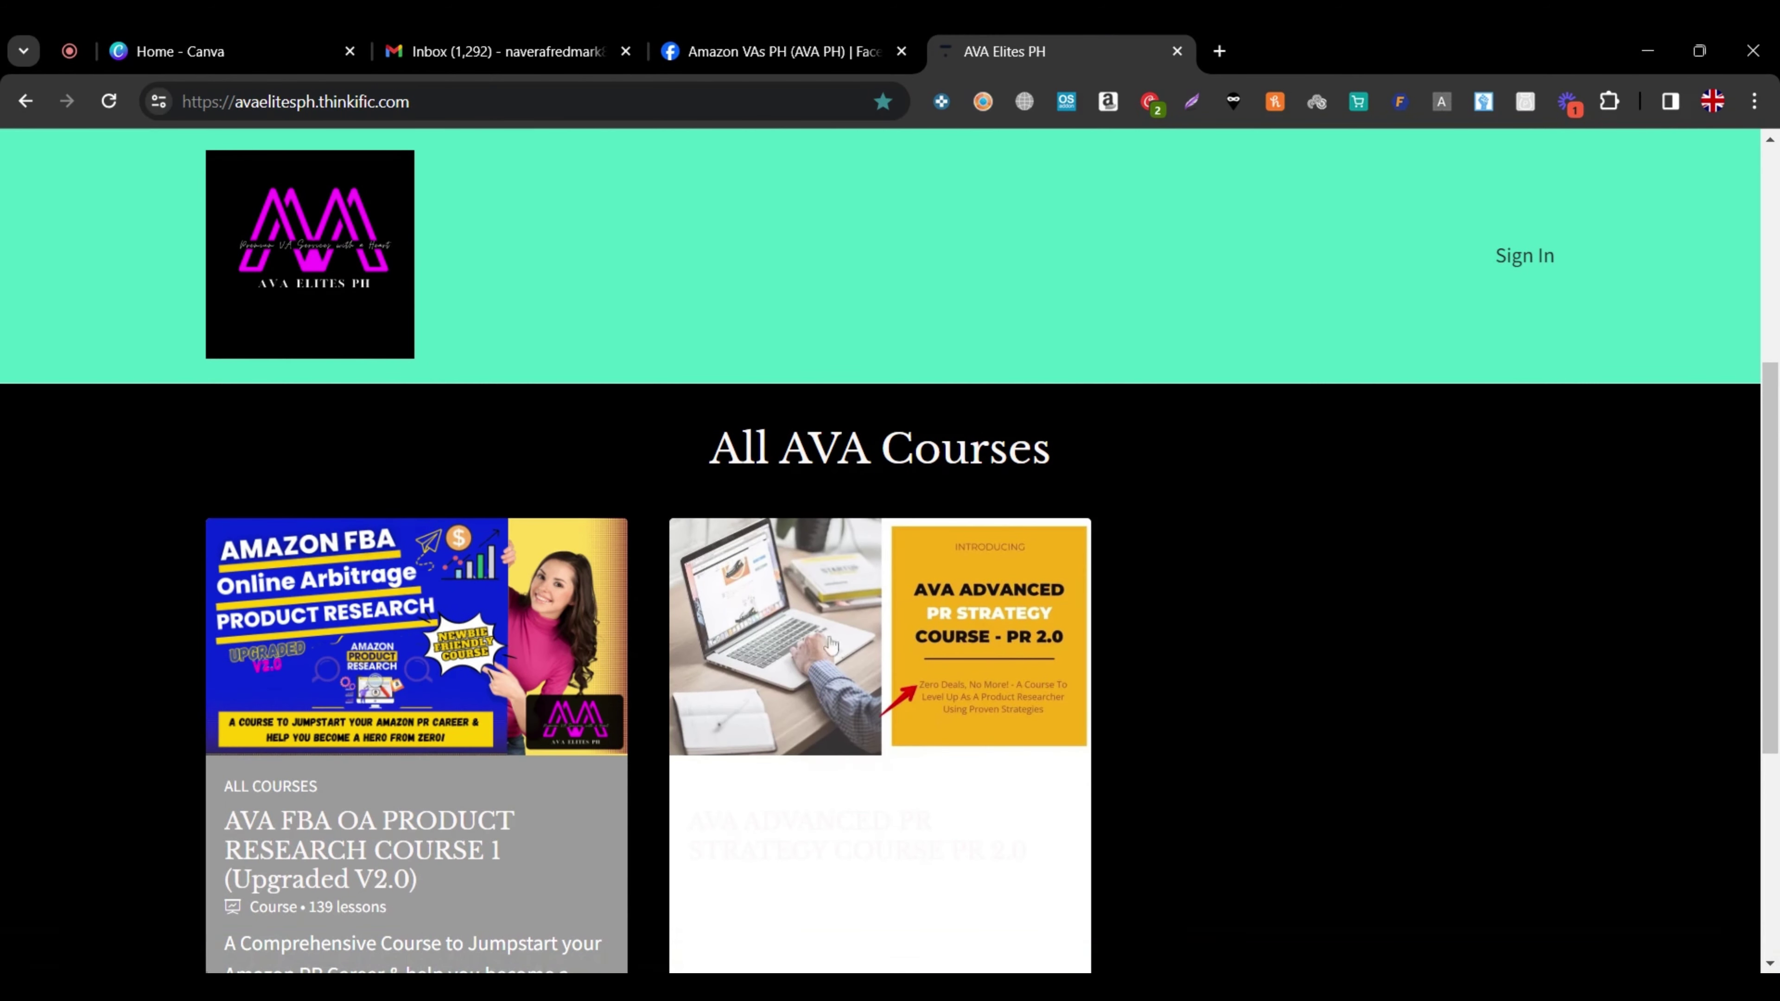
{"action": "scroll", "coordinate": [831, 644], "scroll_direction": "down", "scroll_amount": 2}
{"action": "left_click", "coordinate": [520, 578]}
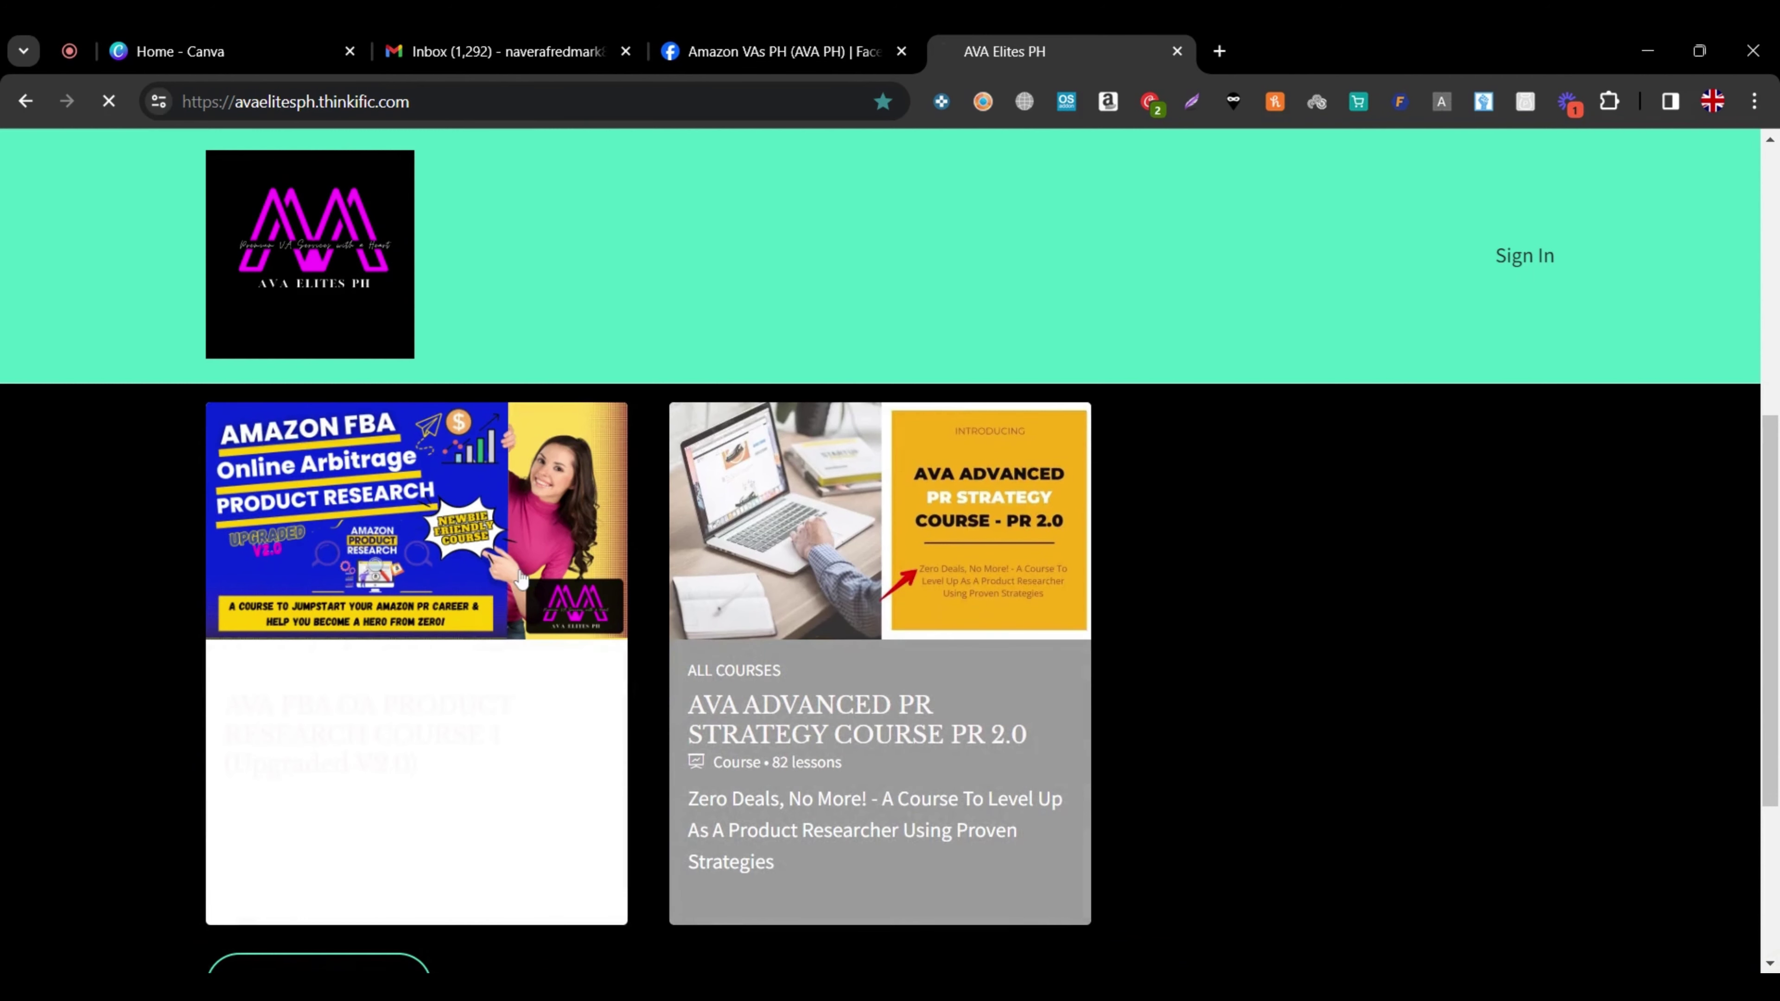
- Examine the curriculum and the About this course details of AVA FBA OA PRODUCT RESEARCH COURSE 1
{"action": "left_click", "coordinate": [866, 31]}
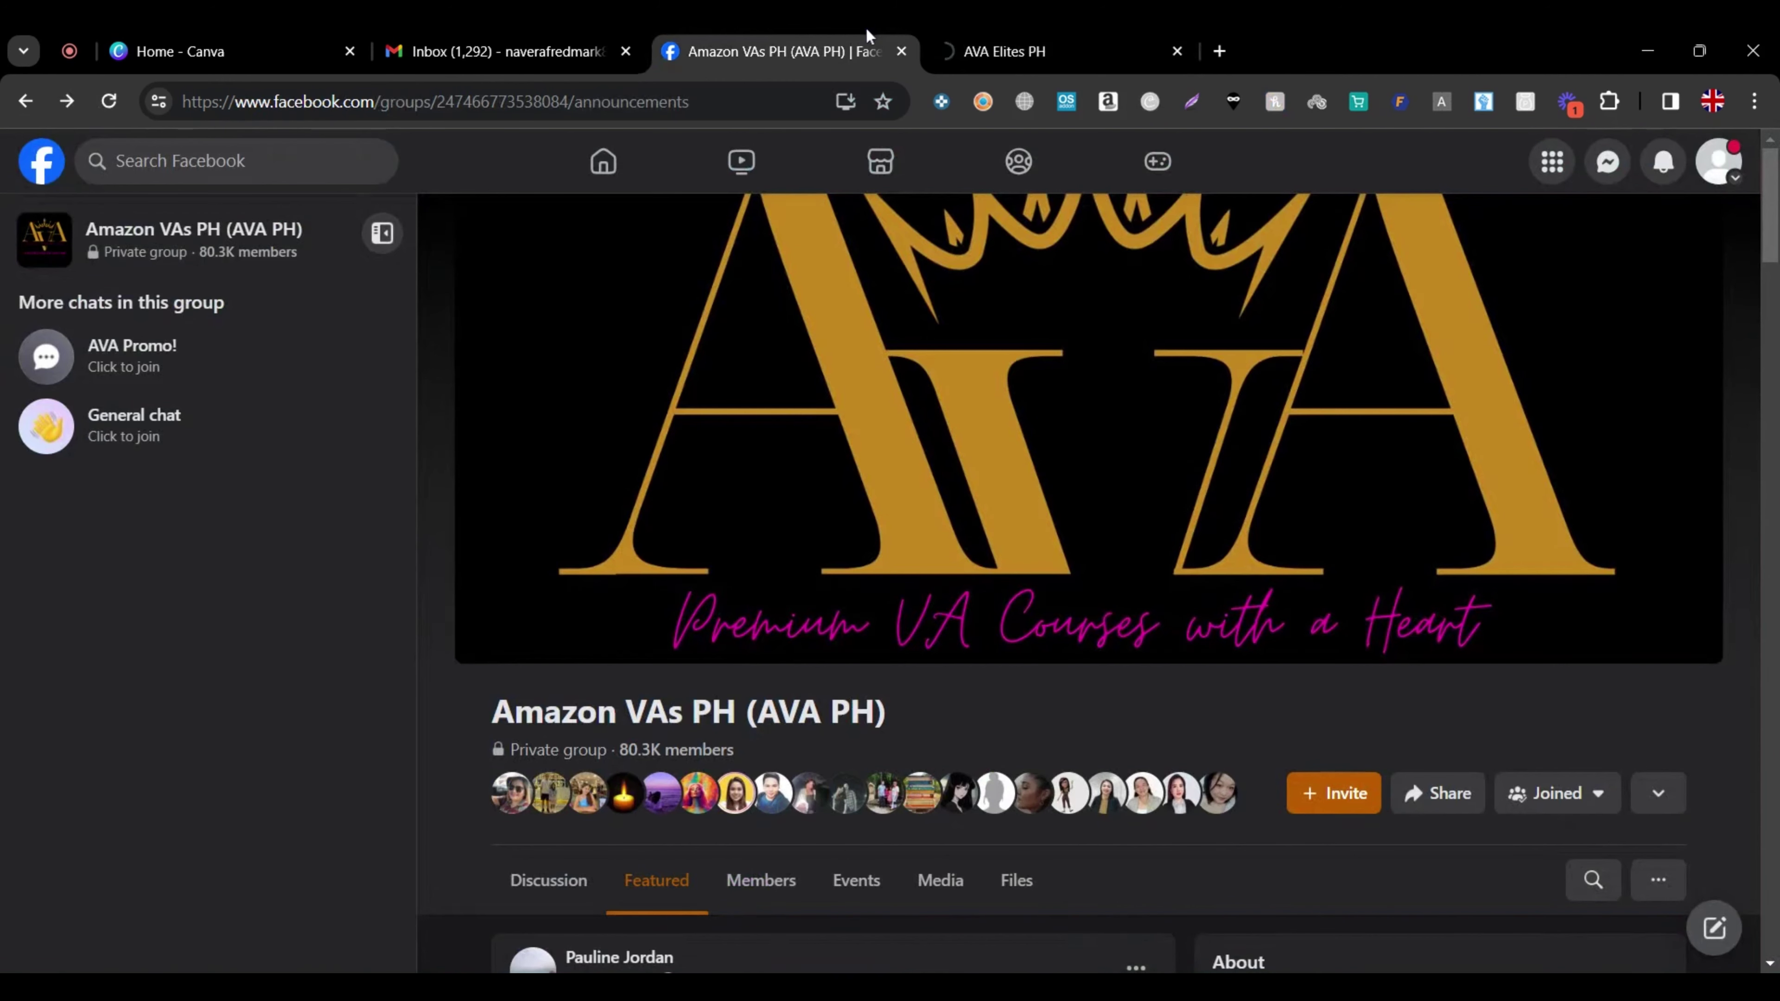
{"action": "left_click", "coordinate": [997, 29]}
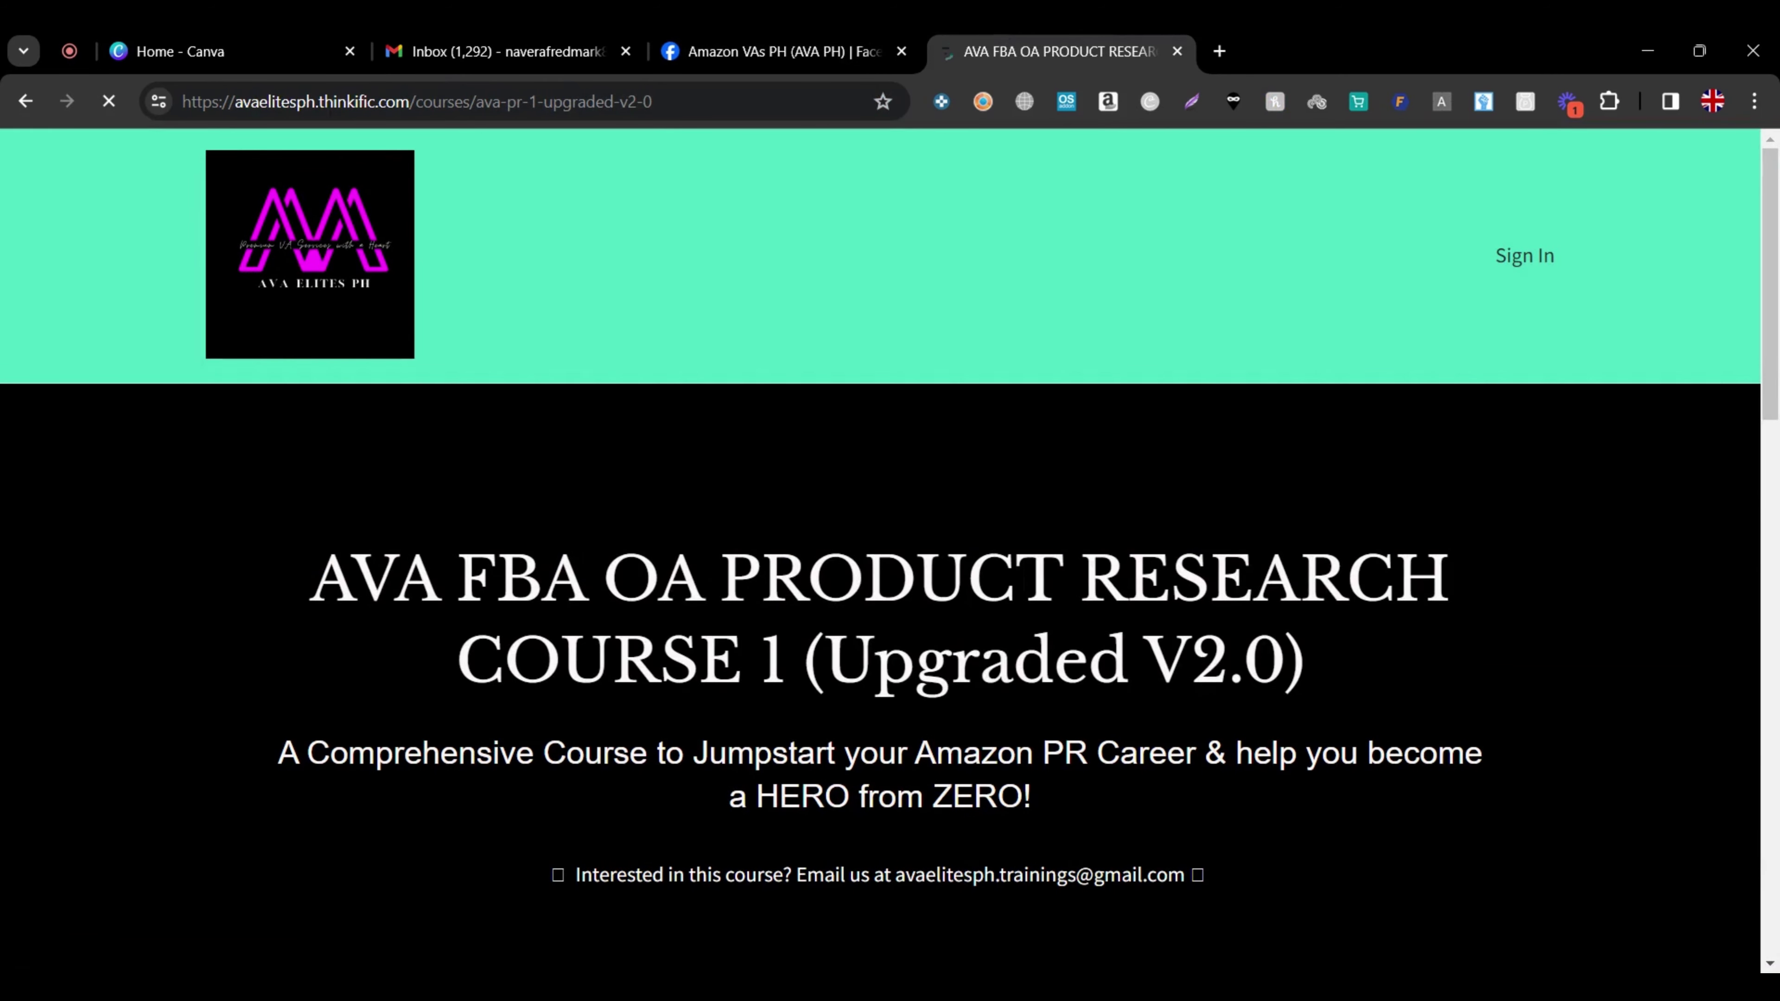
{"action": "scroll", "coordinate": [952, 742], "scroll_direction": "down", "scroll_amount": 5}
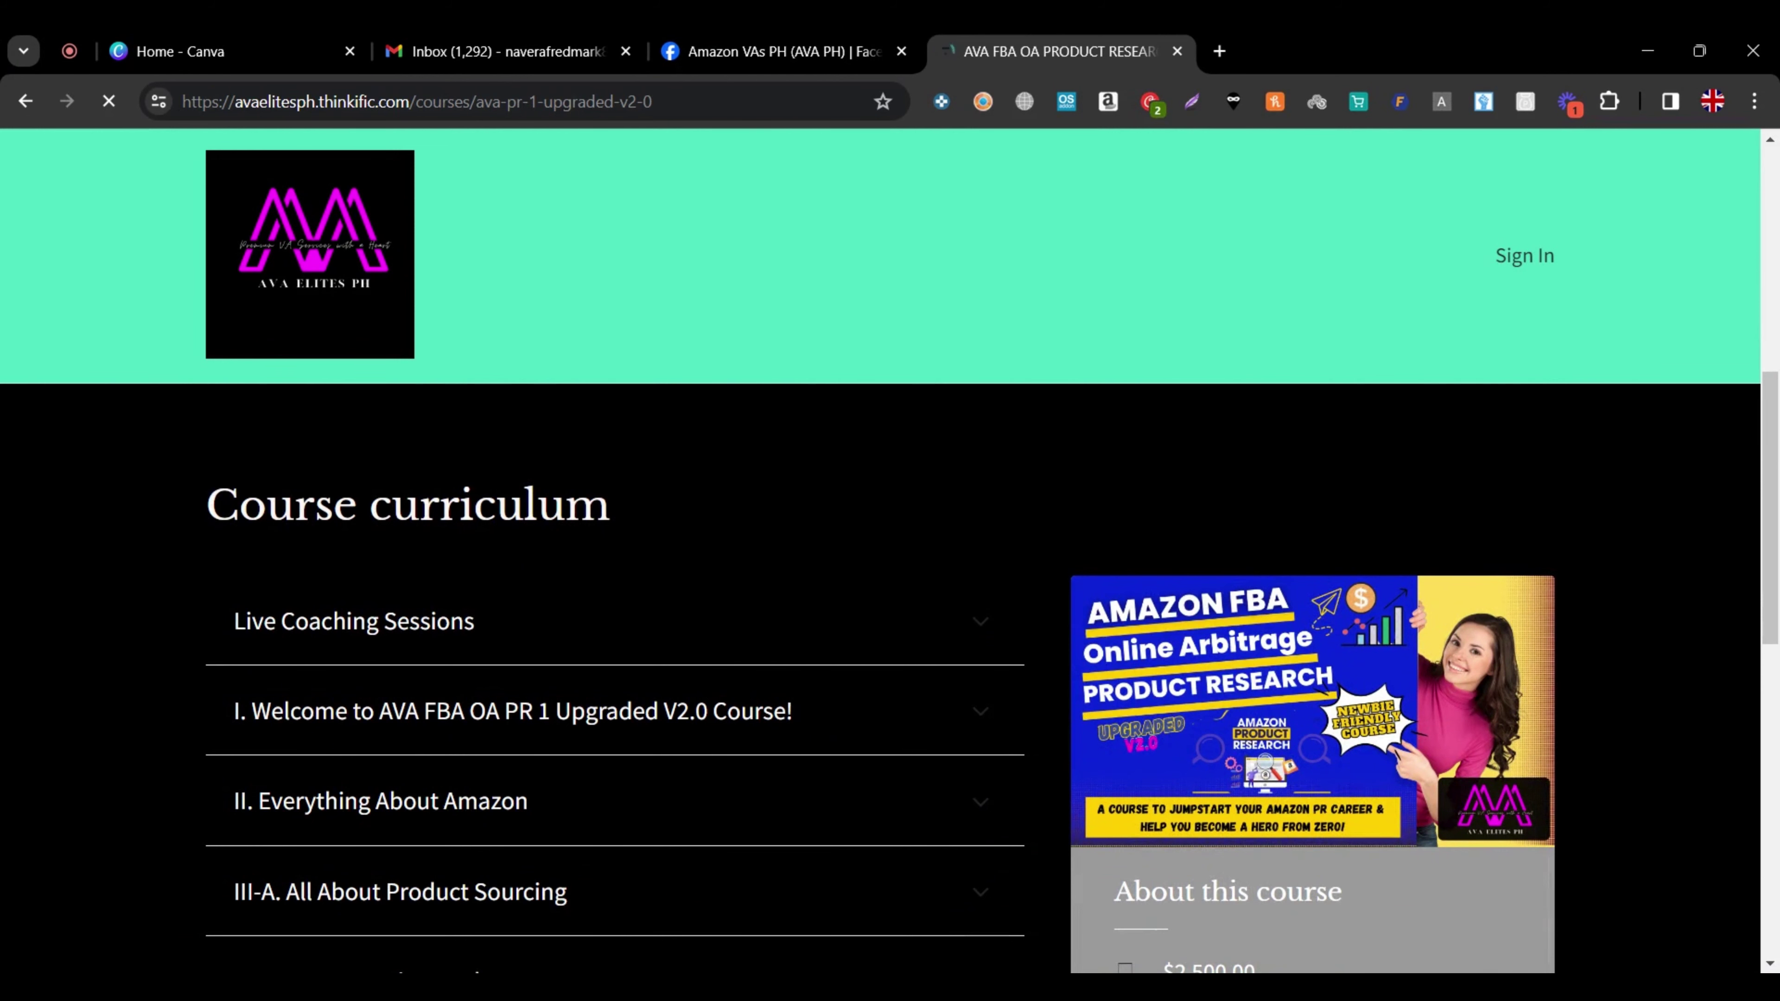
{"action": "scroll", "coordinate": [890, 696], "scroll_direction": "down", "scroll_amount": 5}
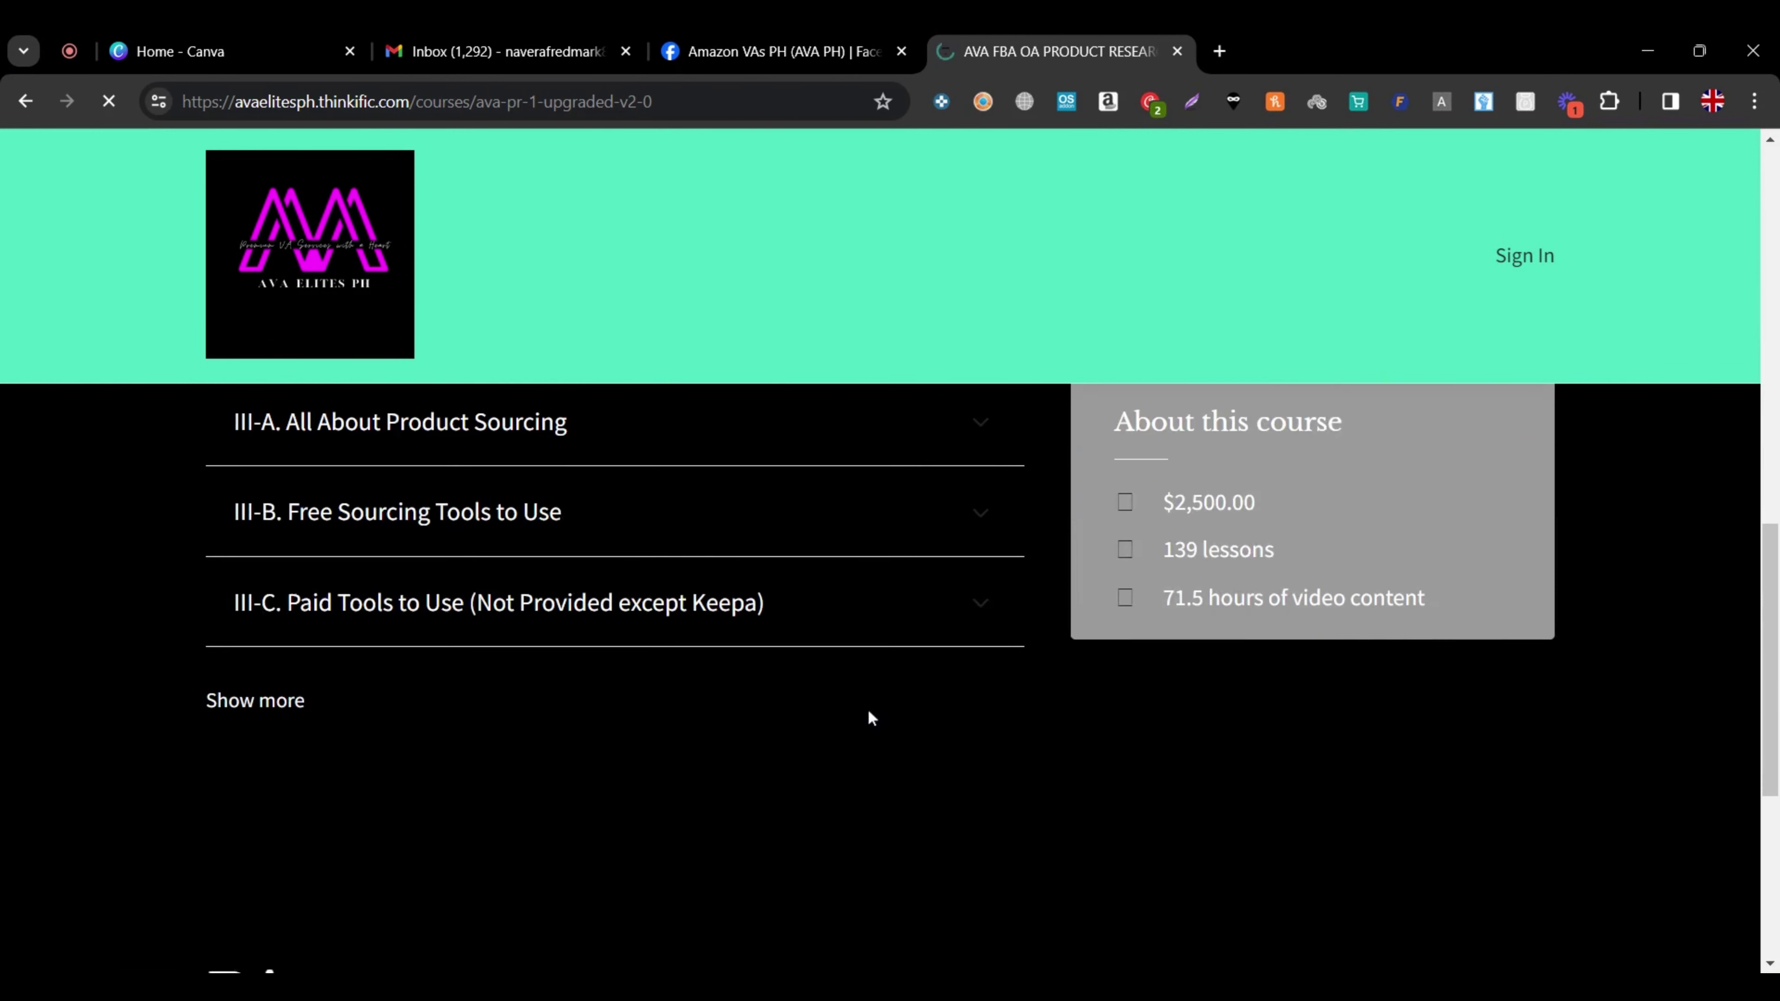
{"action": "scroll", "coordinate": [868, 708], "scroll_direction": "up", "scroll_amount": 3}
{"action": "scroll", "coordinate": [946, 733], "scroll_direction": "up", "scroll_amount": 5}
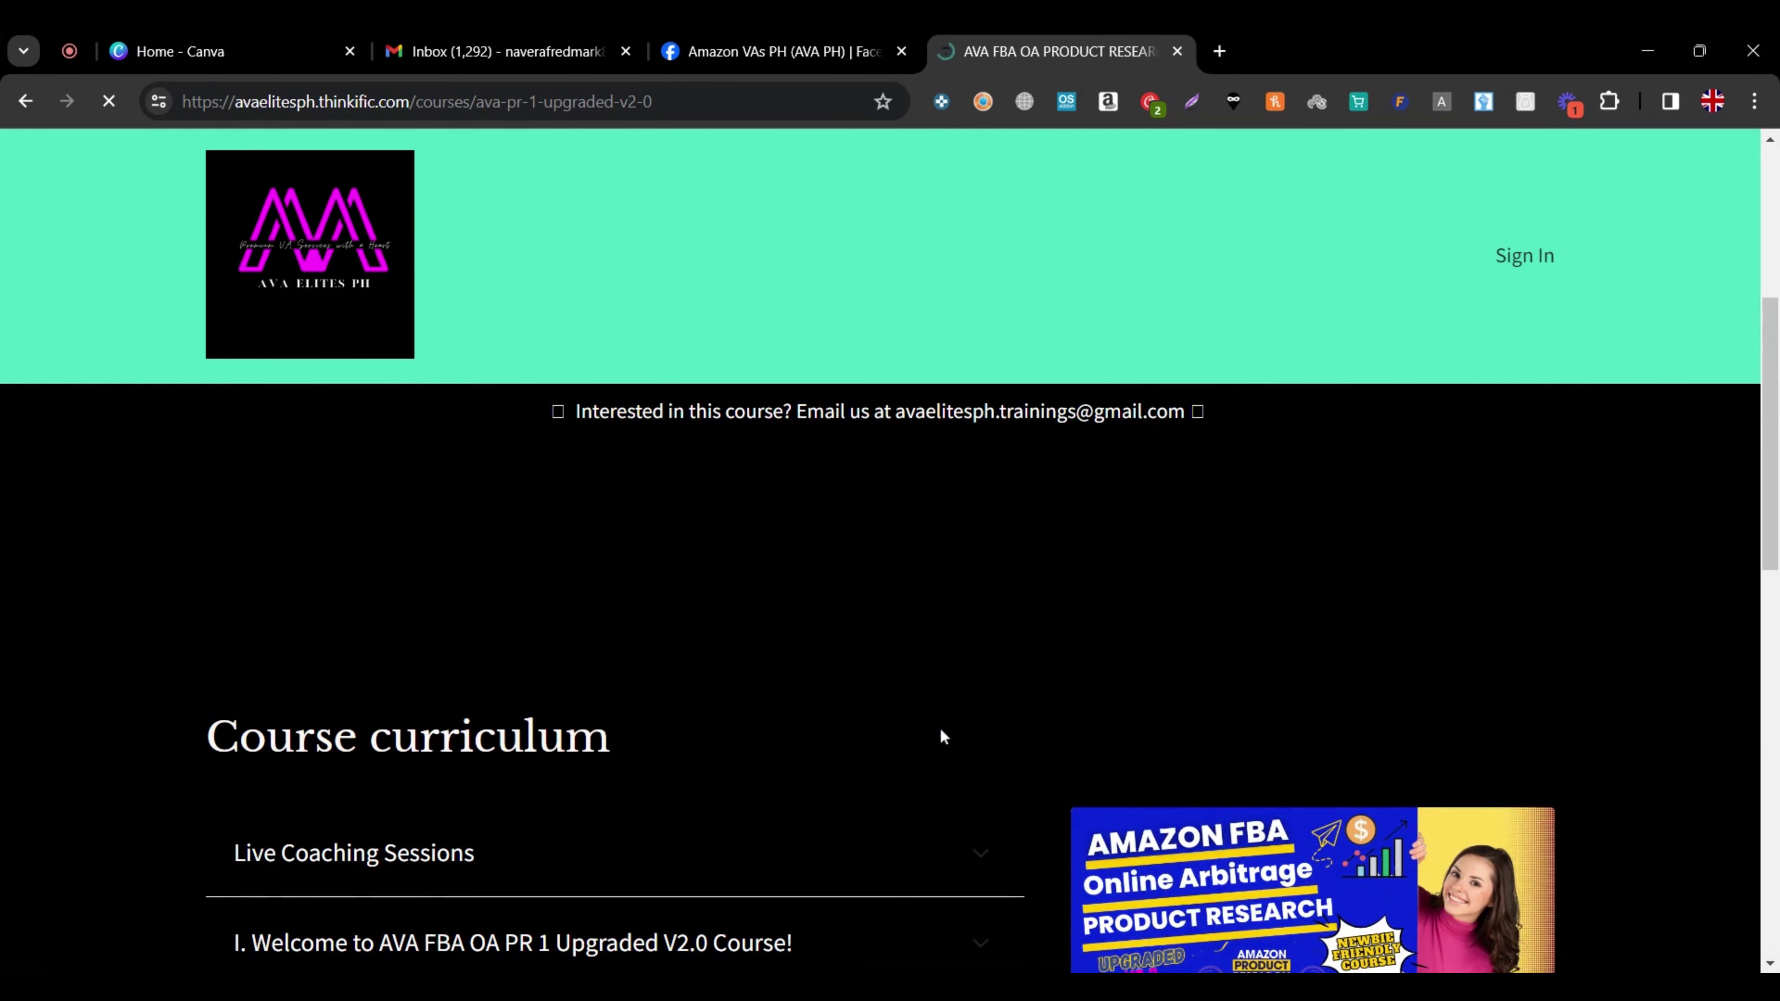
{"action": "scroll", "coordinate": [886, 707], "scroll_direction": "down", "scroll_amount": 4}
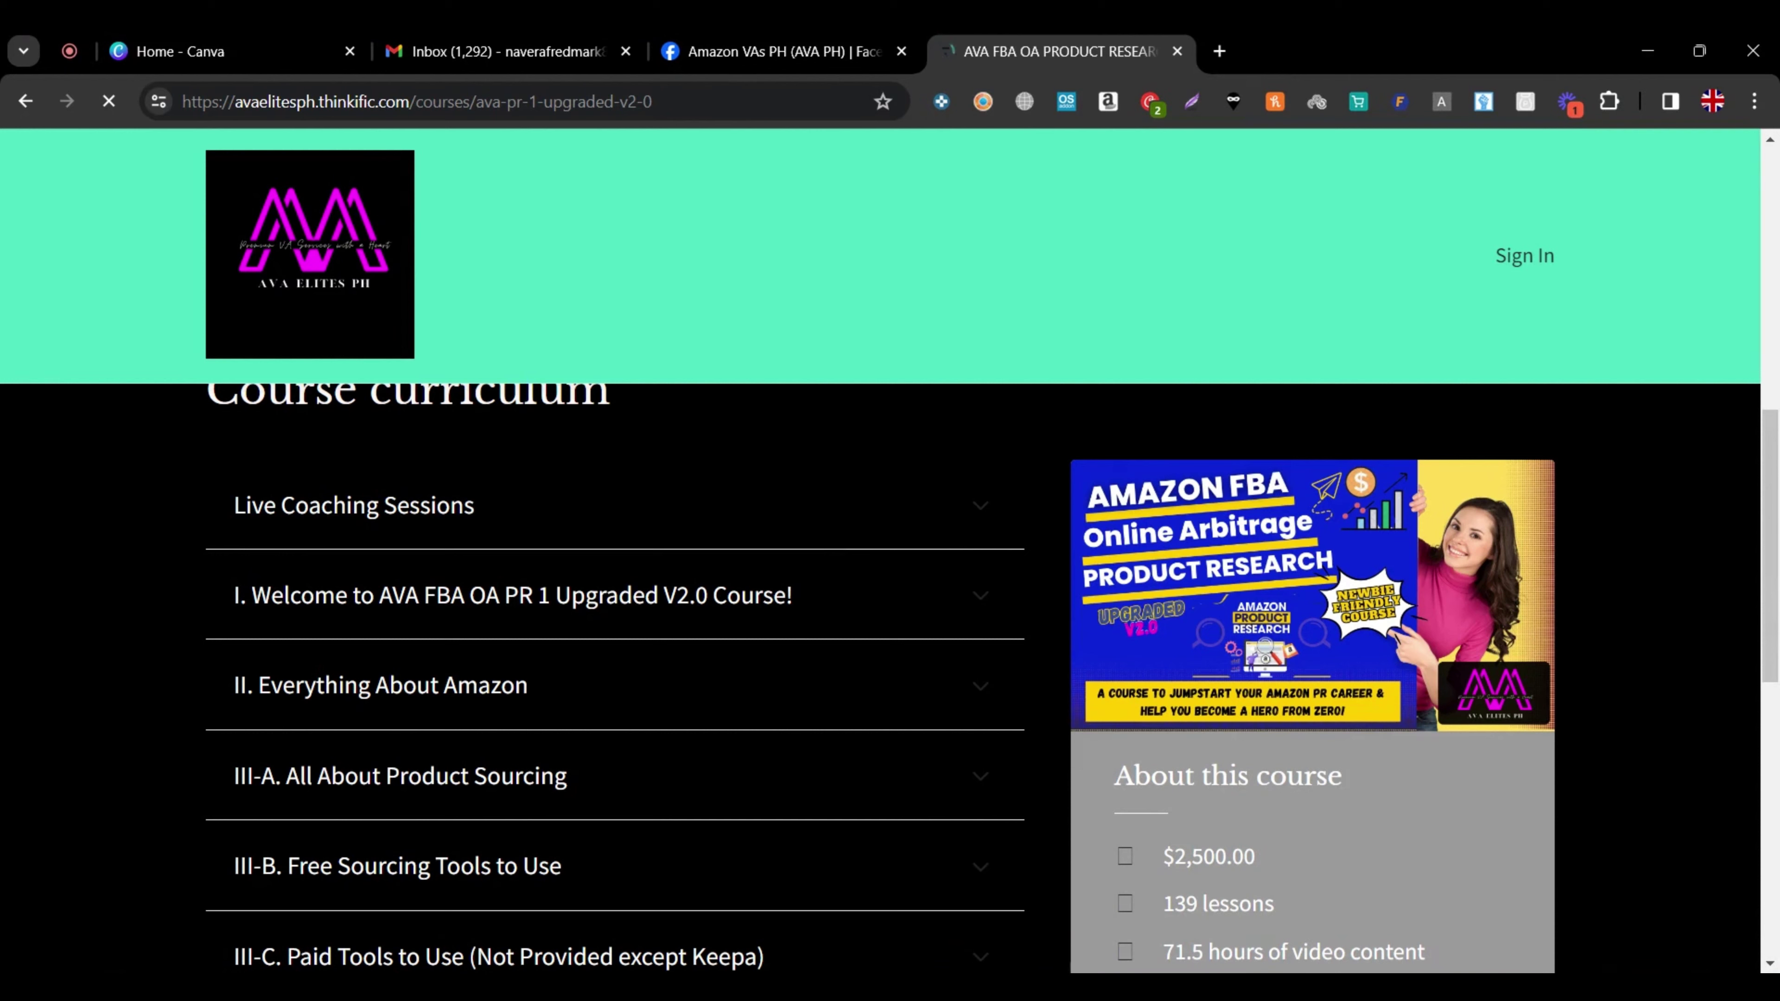
- Switch to the Amazon VAs PH (AVA PH) Facebook group and look through its featured post and comments
{"action": "left_click", "coordinate": [767, 51]}
{"action": "scroll", "coordinate": [917, 729], "scroll_direction": "down", "scroll_amount": 10}
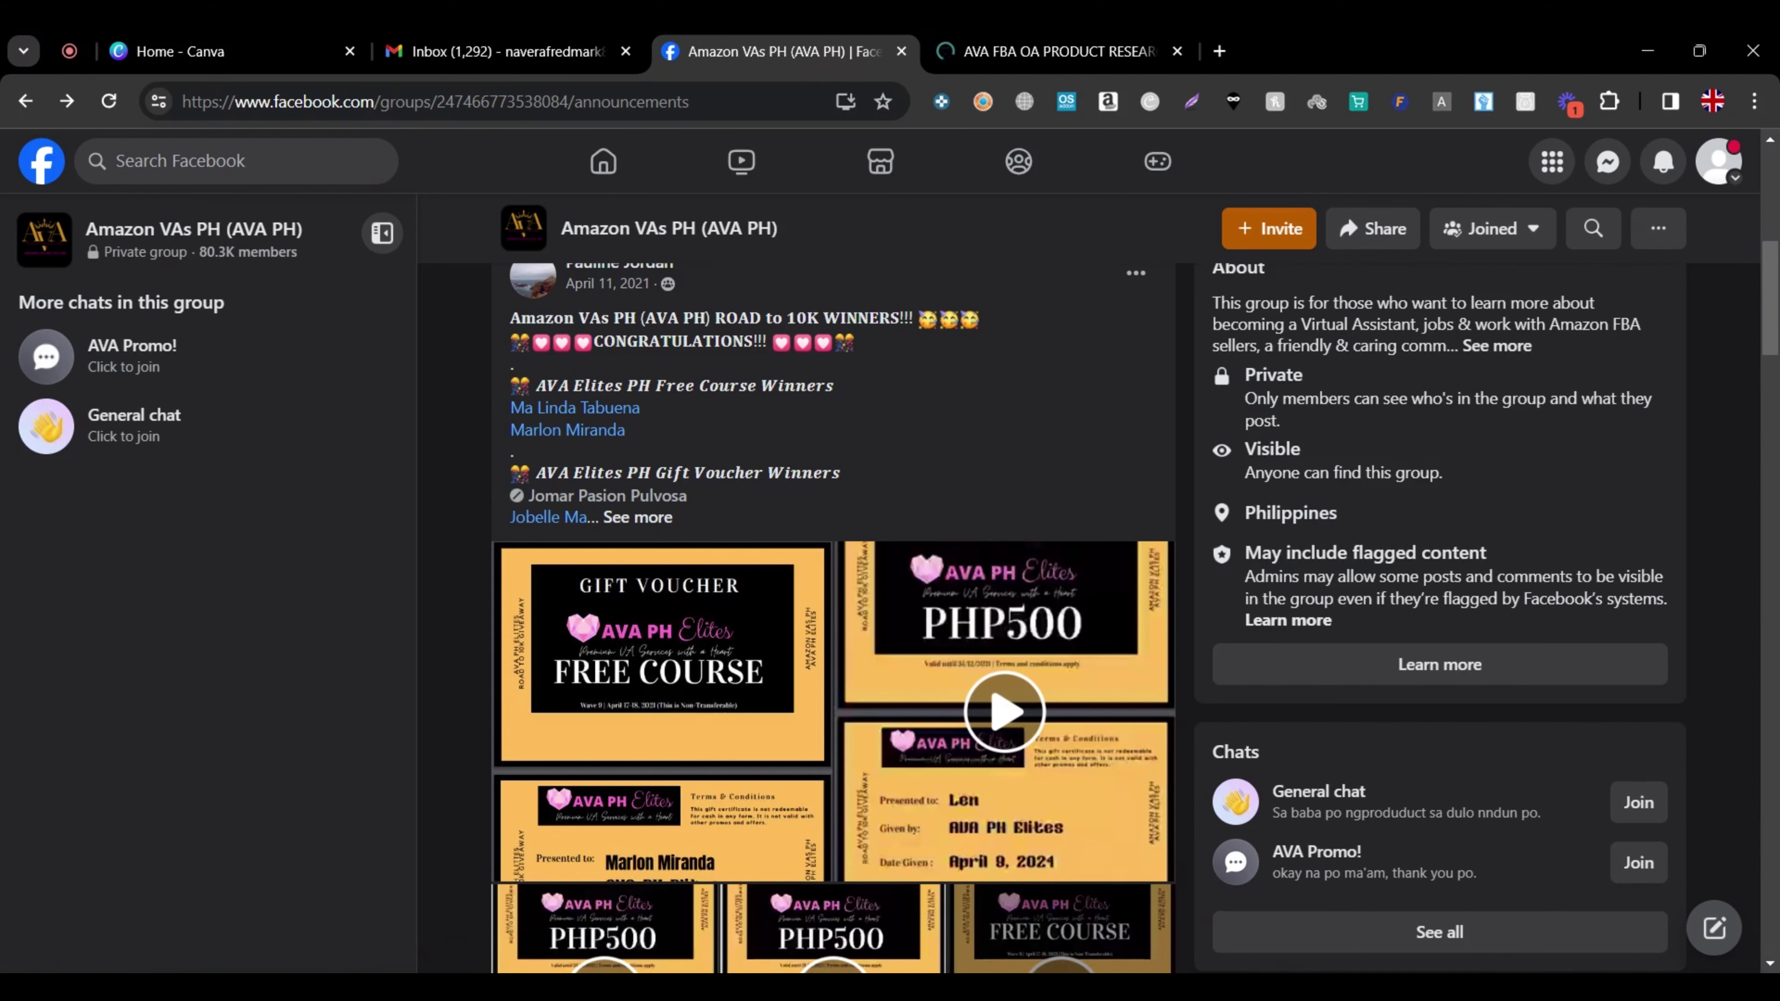
{"action": "scroll", "coordinate": [893, 756], "scroll_direction": "down", "scroll_amount": 7}
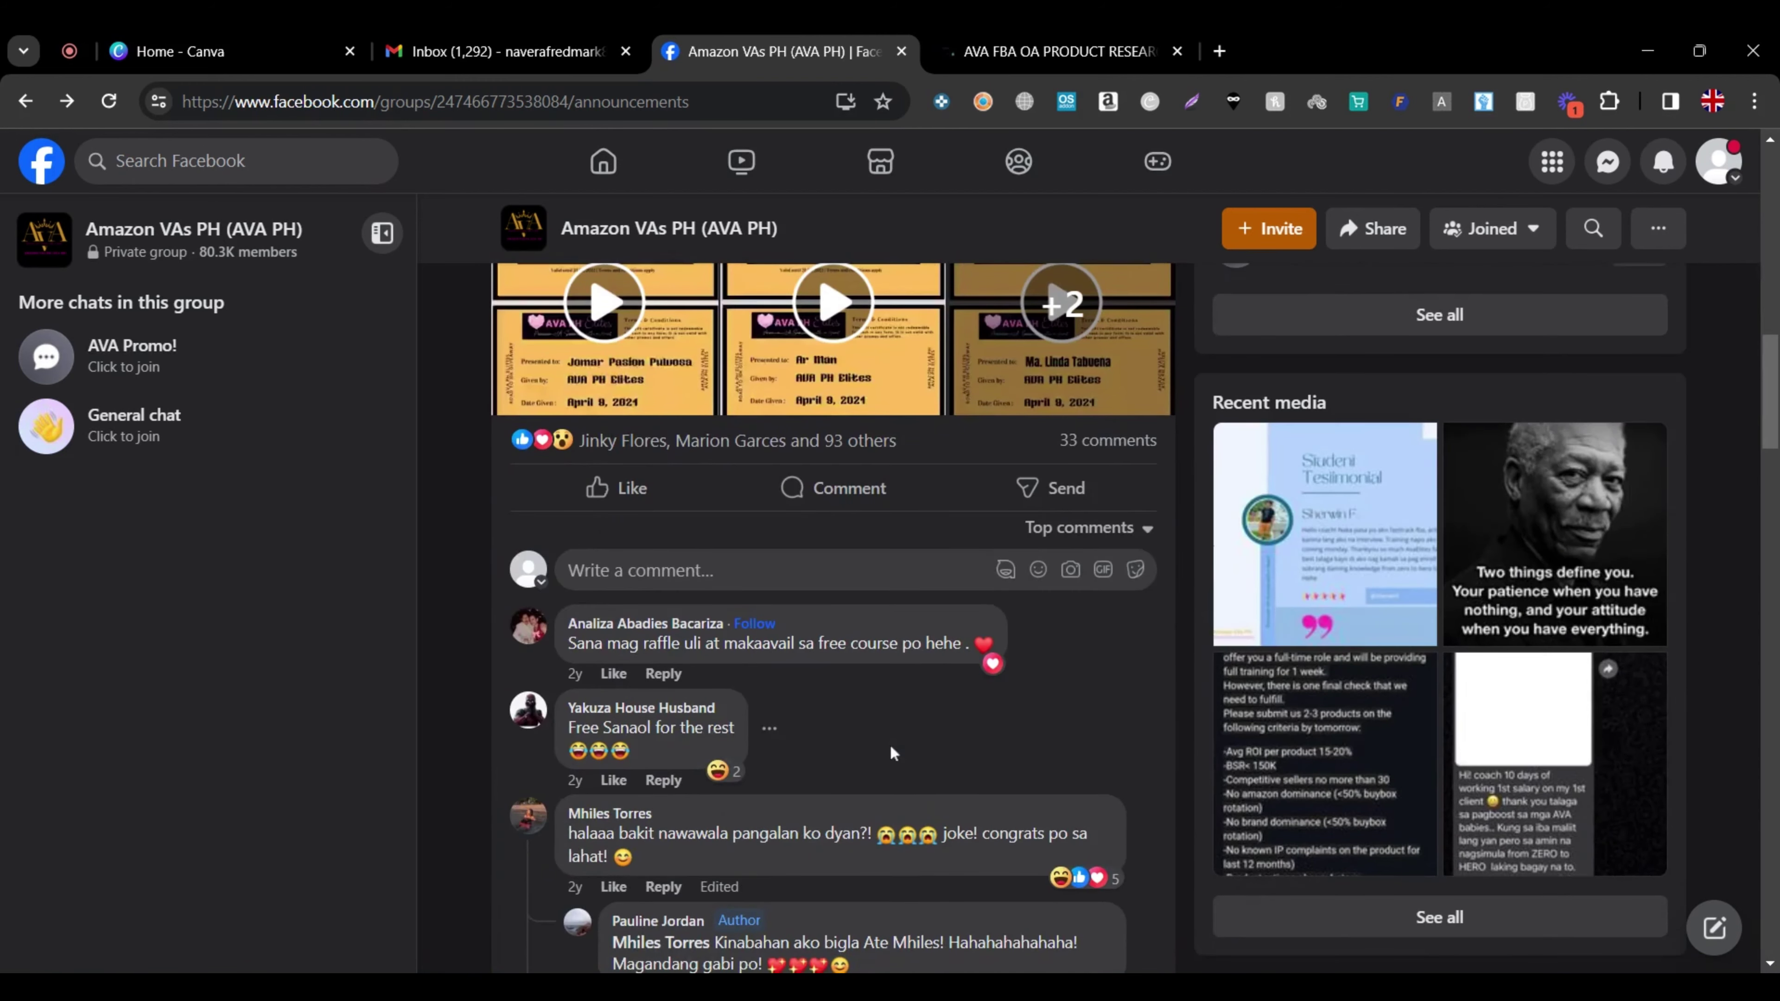
{"action": "scroll", "coordinate": [891, 744], "scroll_direction": "up", "scroll_amount": 10}
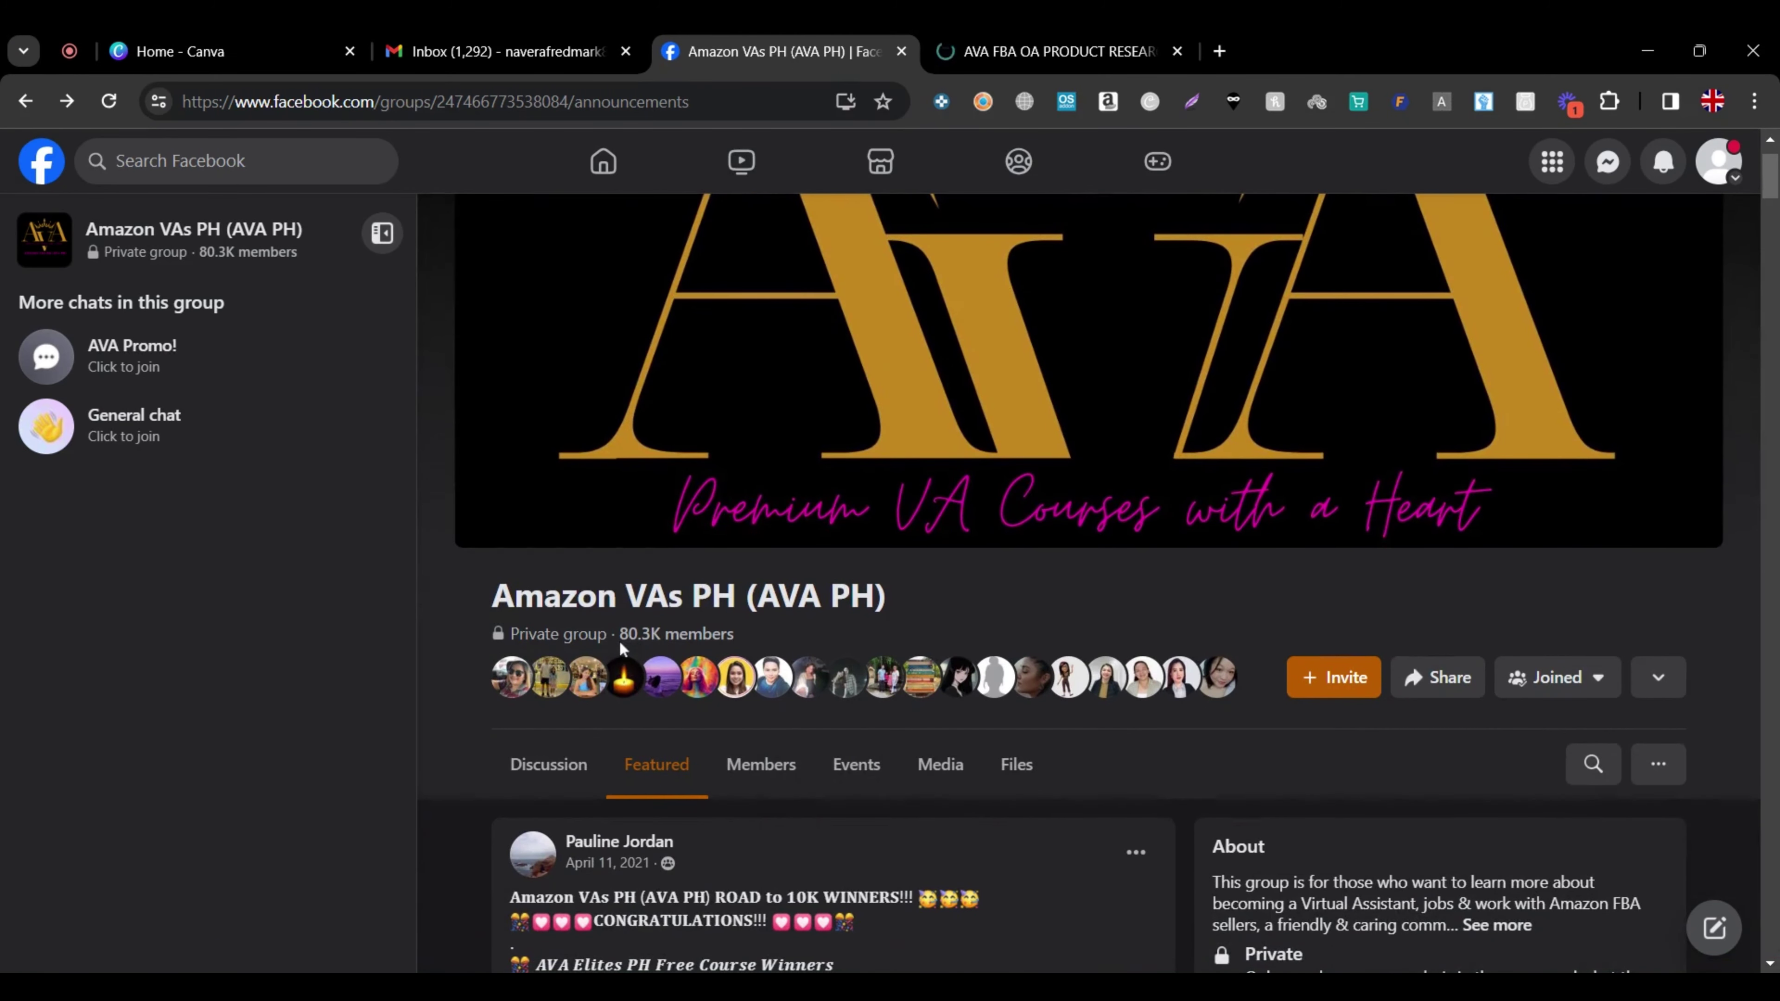
- Open the Amazon VAs PH (AVA PH) group's discussion feed and look through its recent posts and student testimonials
{"action": "left_click", "coordinate": [735, 597]}
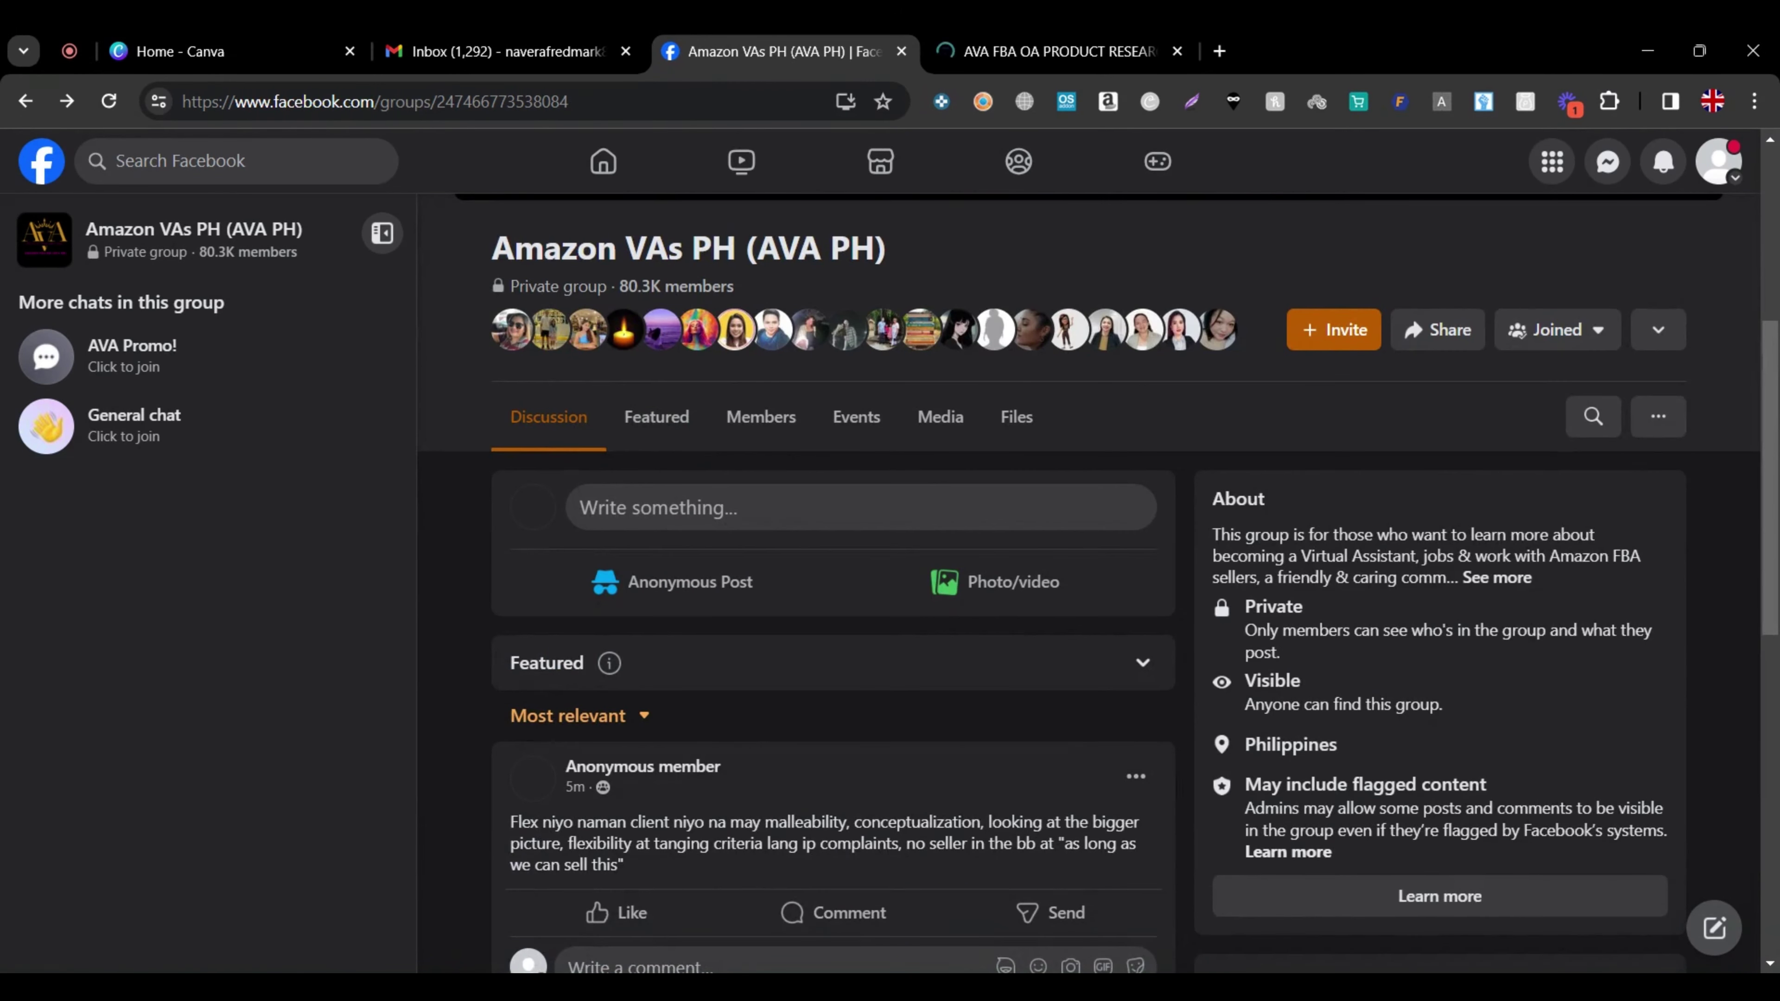
{"action": "scroll", "coordinate": [611, 523], "scroll_direction": "down", "scroll_amount": 6}
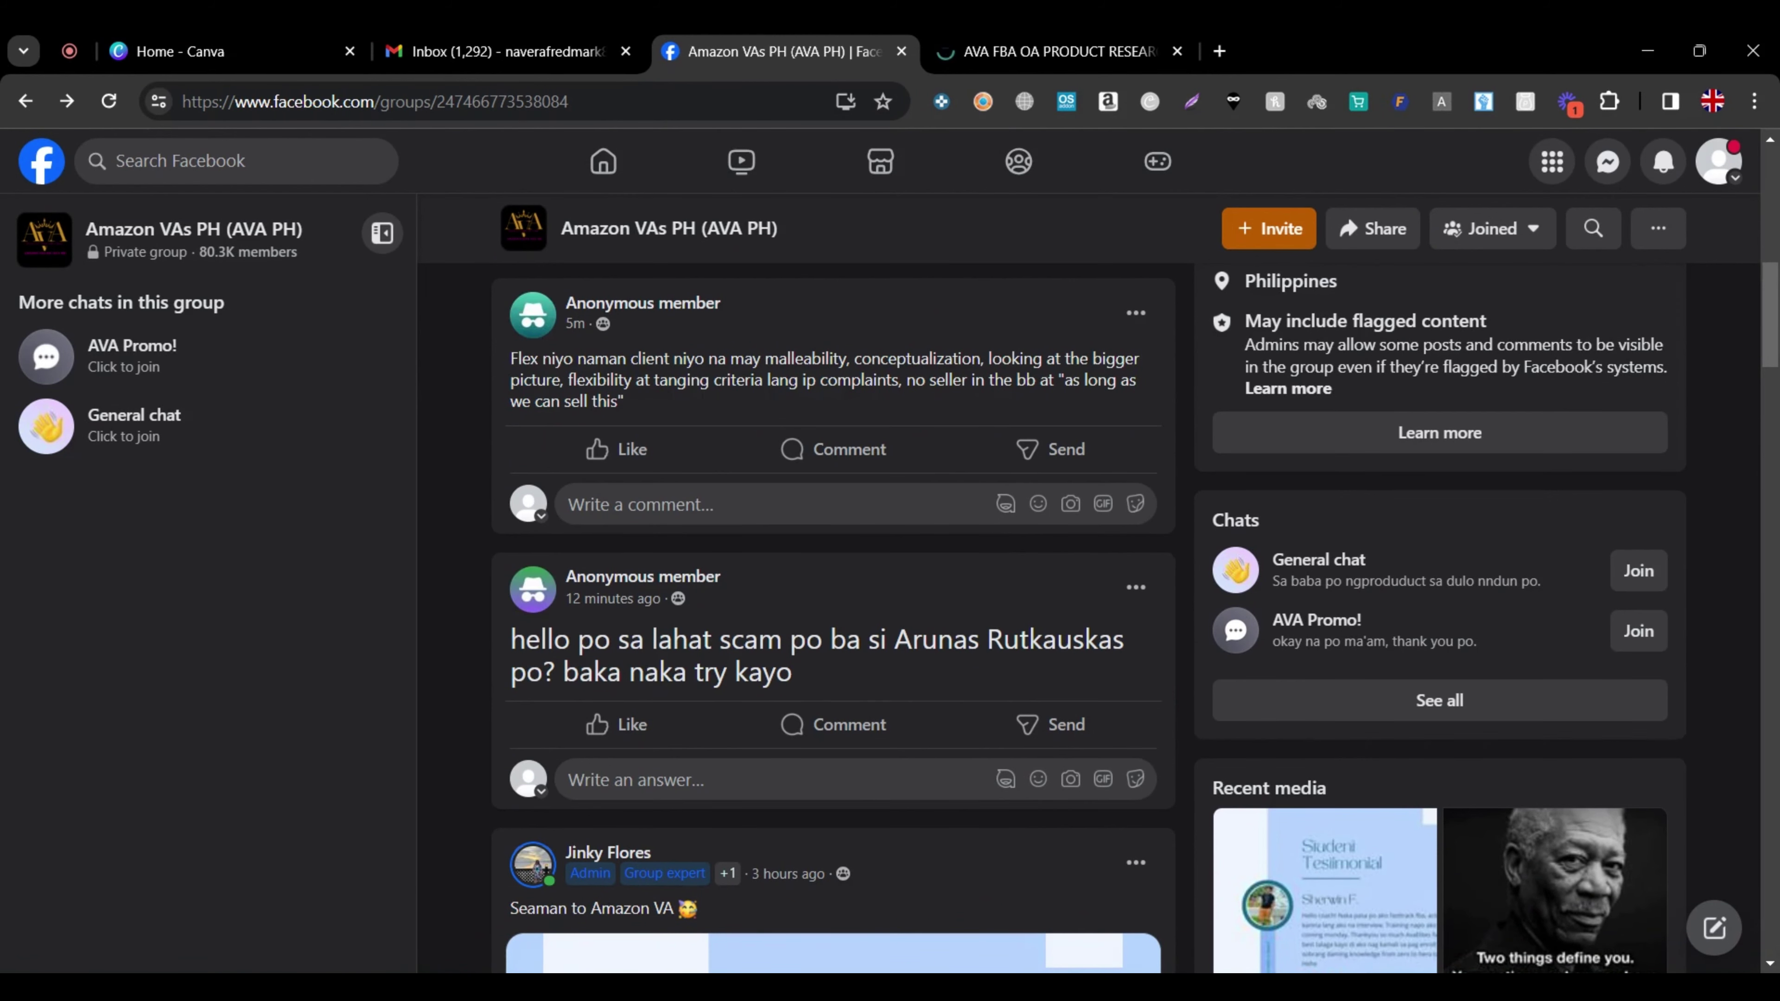
{"action": "scroll", "coordinate": [1025, 839], "scroll_direction": "down", "scroll_amount": 7}
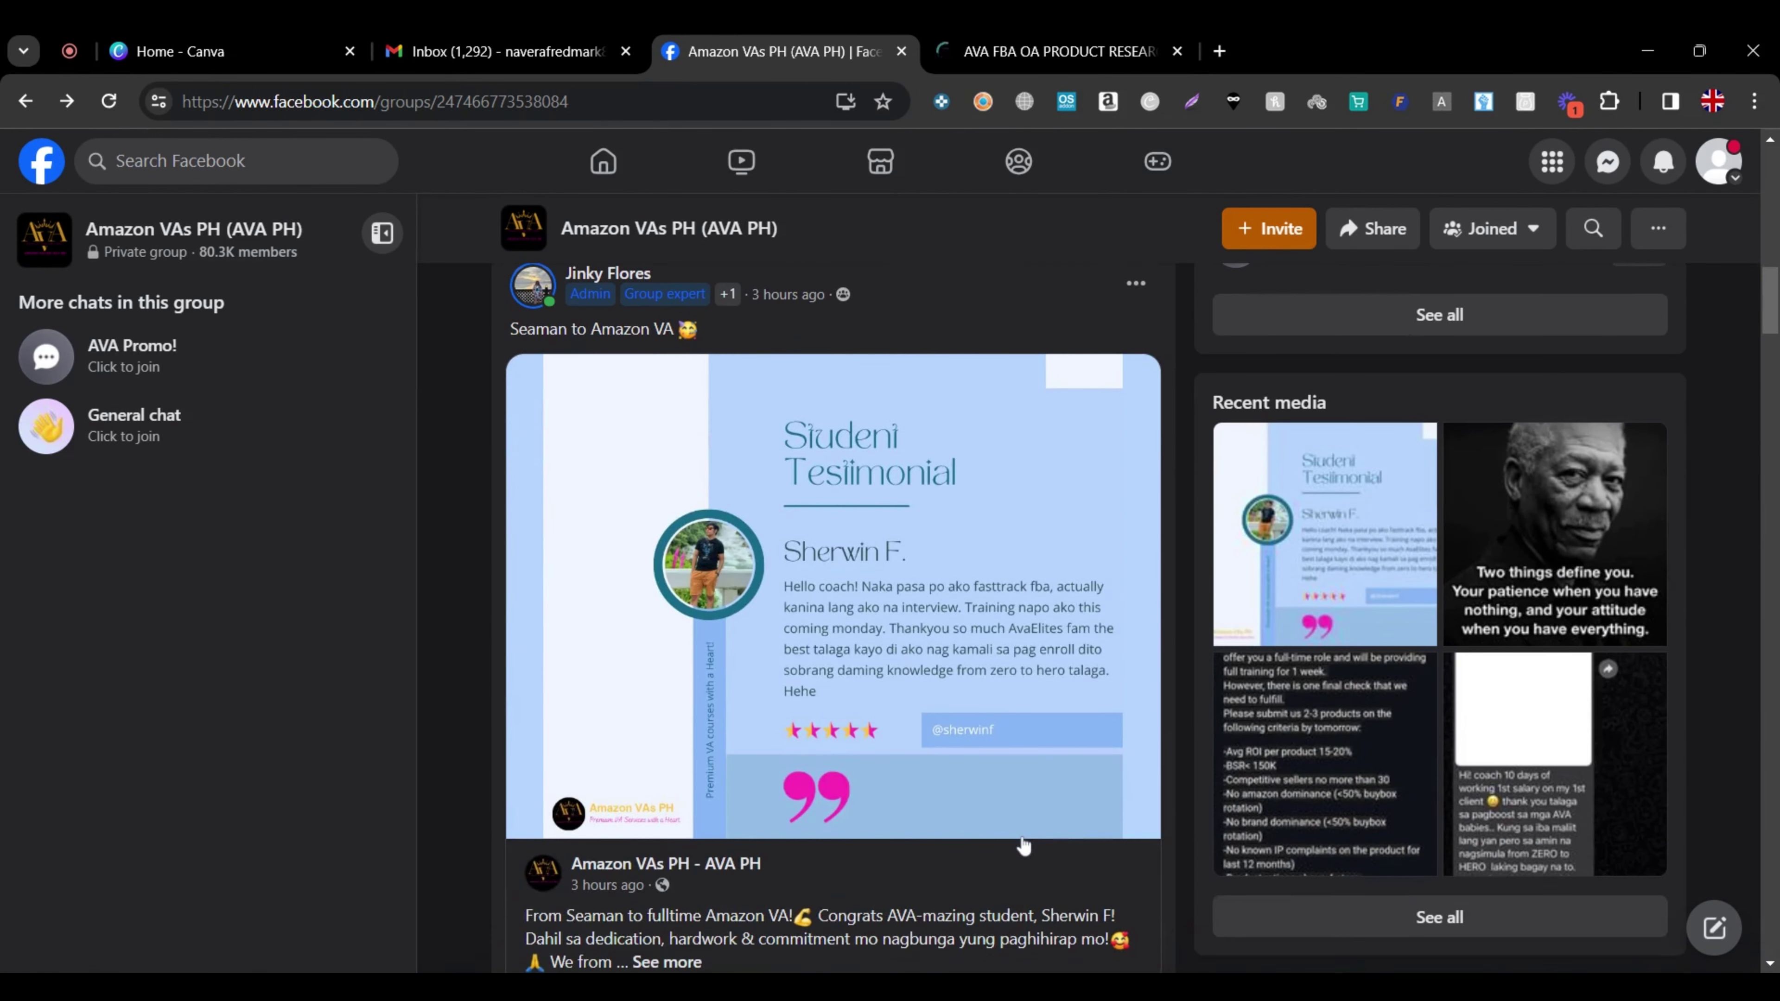
{"action": "scroll", "coordinate": [1023, 847], "scroll_direction": "down", "scroll_amount": 12}
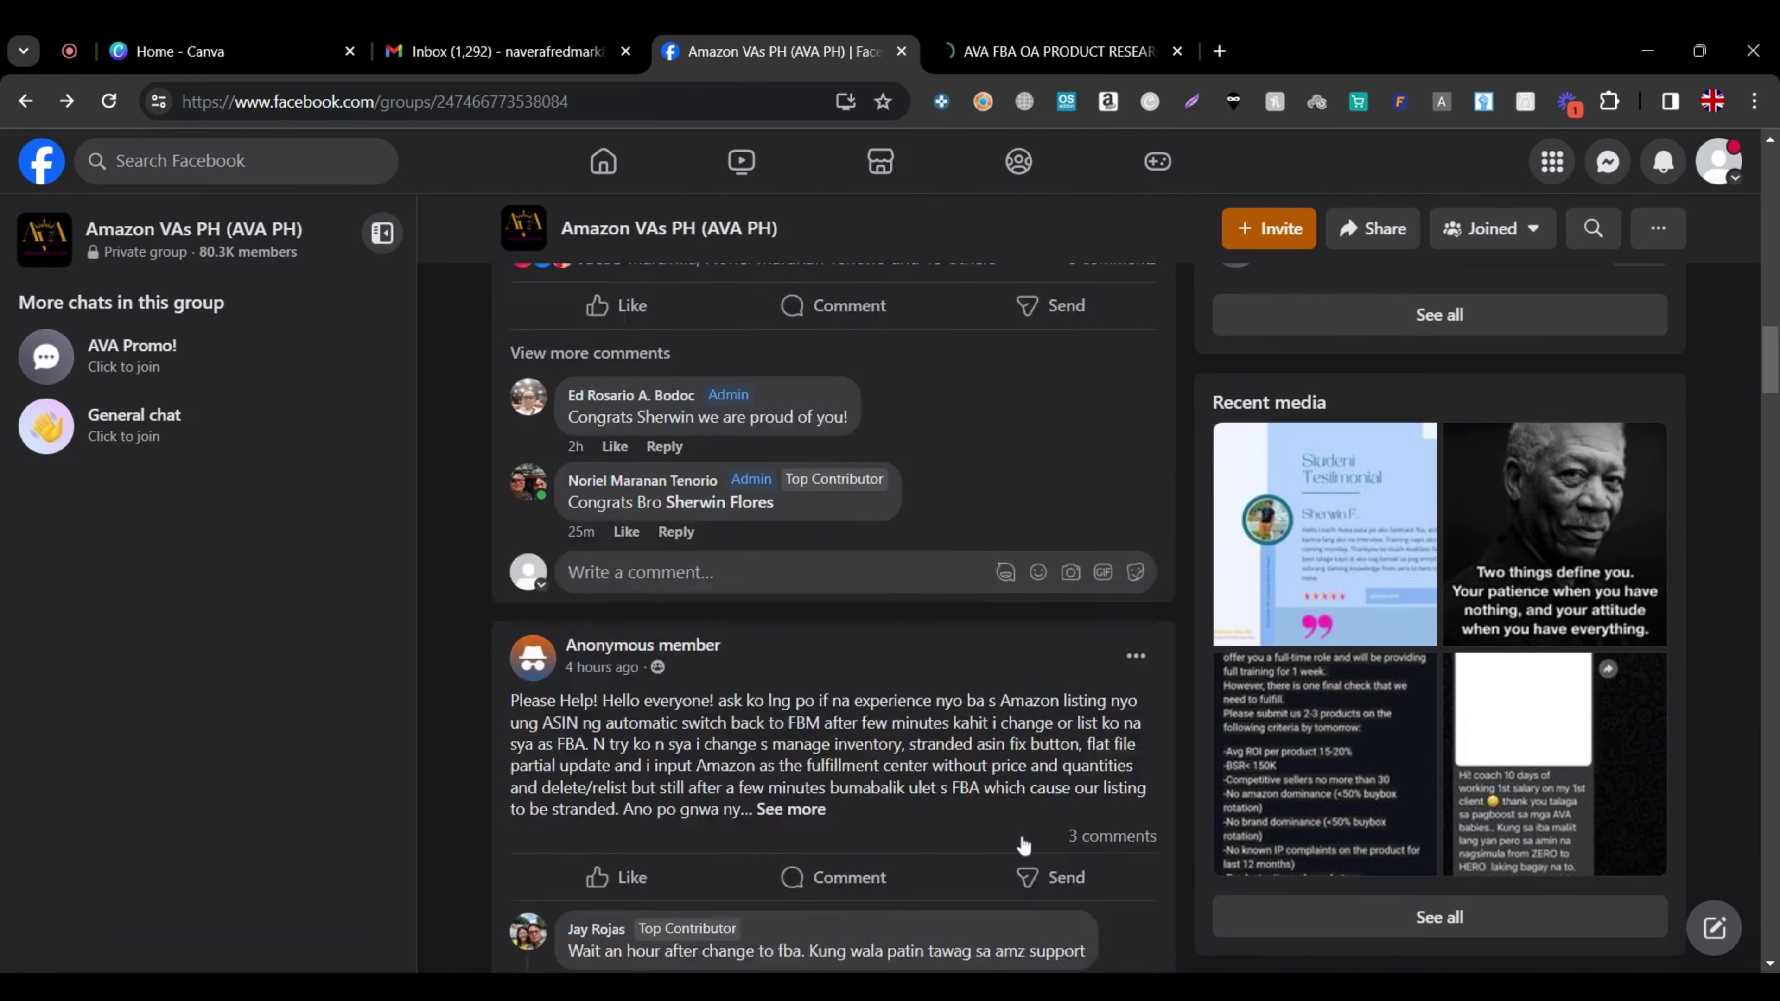
{"action": "scroll", "coordinate": [1025, 845], "scroll_direction": "down", "scroll_amount": 8}
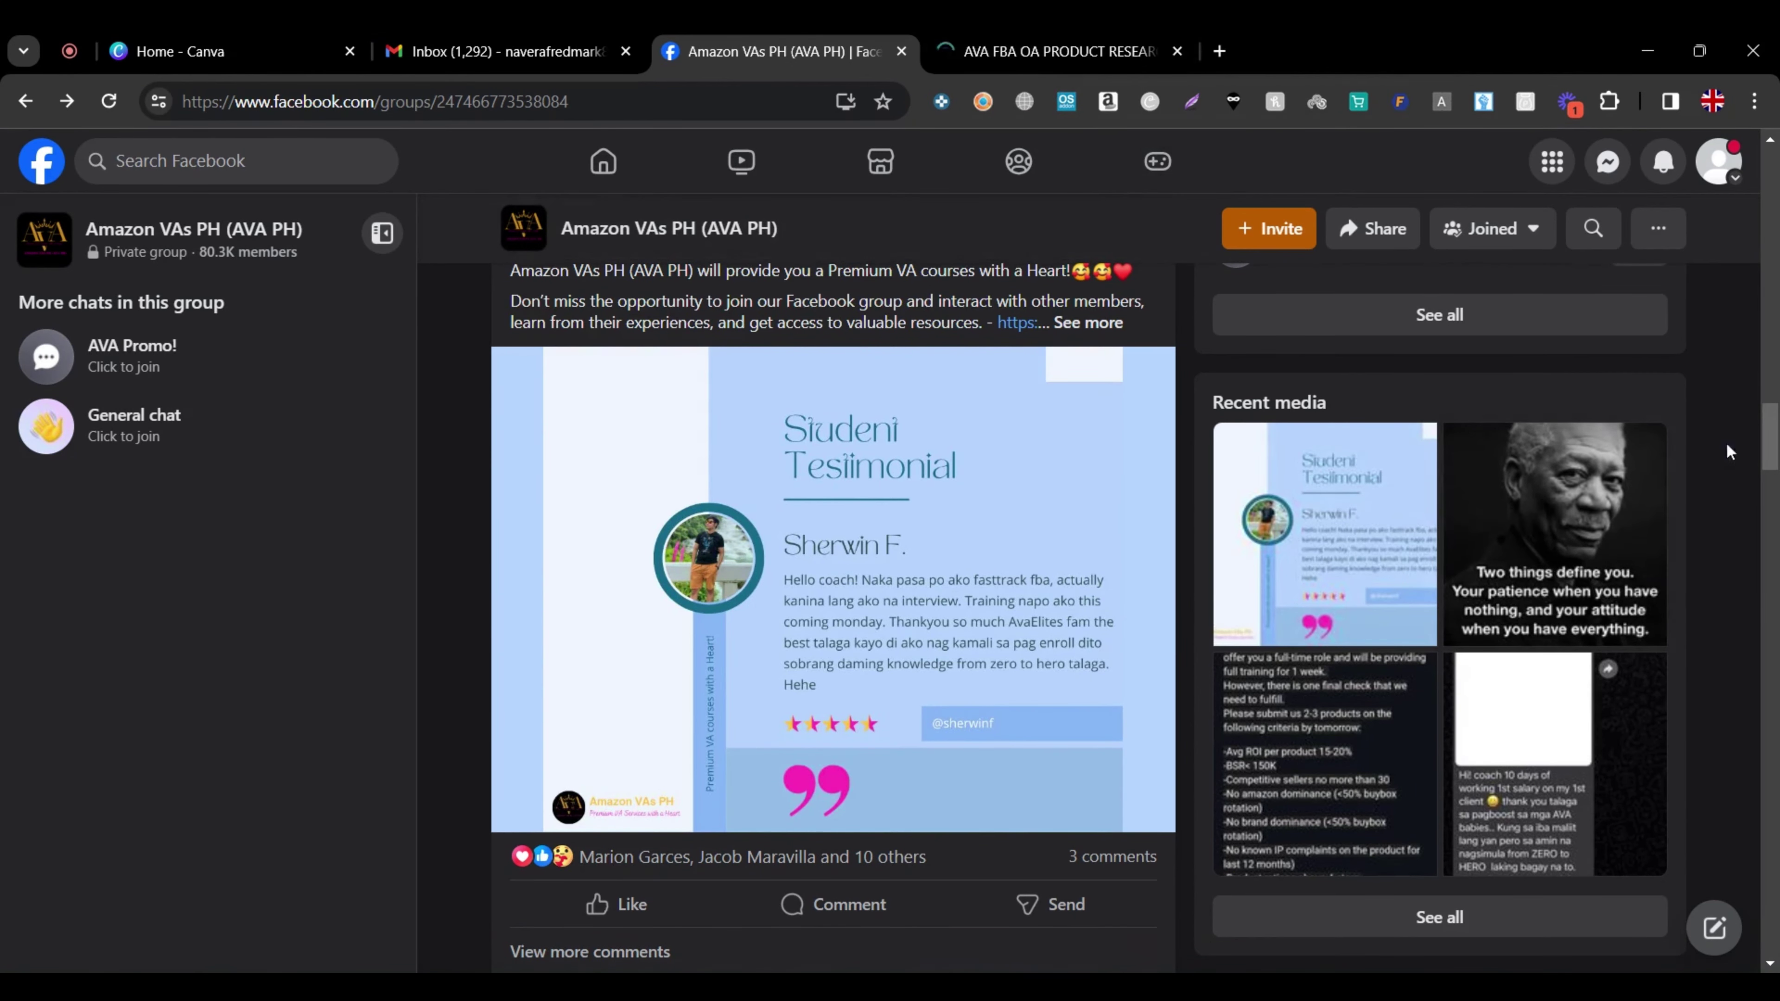
{"action": "scroll", "coordinate": [1729, 451], "scroll_direction": "up", "scroll_amount": 15}
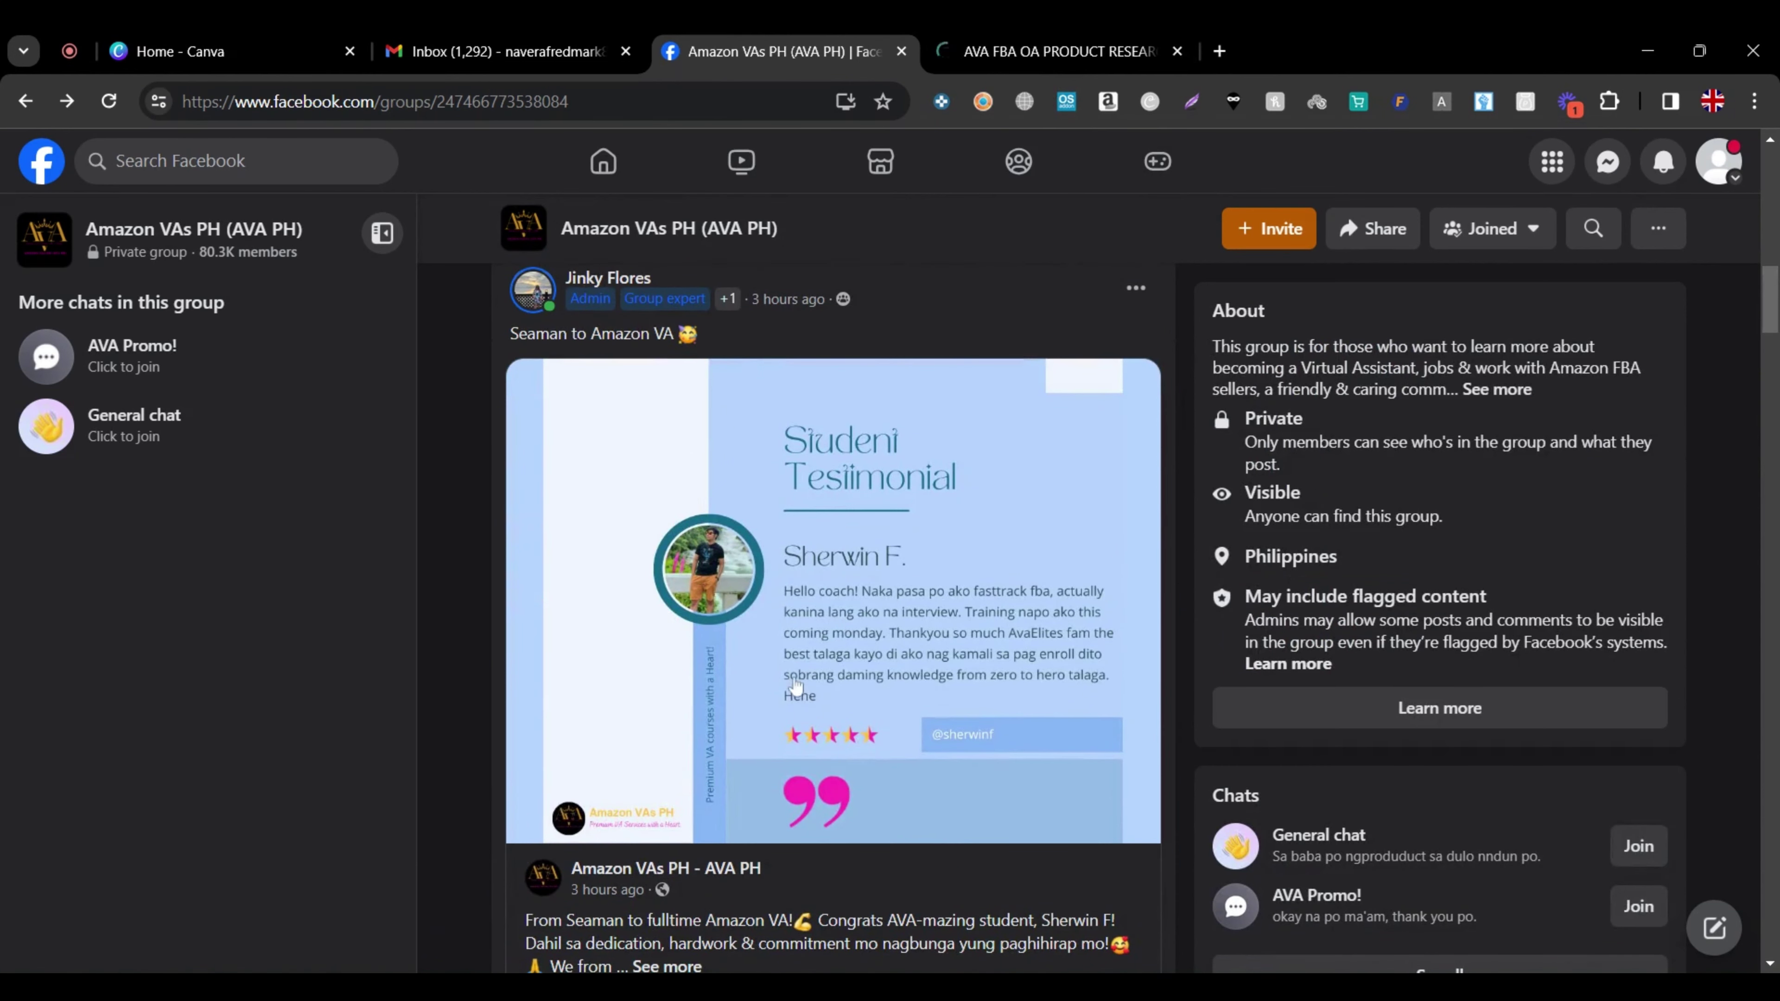
{"action": "scroll", "coordinate": [929, 913], "scroll_direction": "up", "scroll_amount": 10}
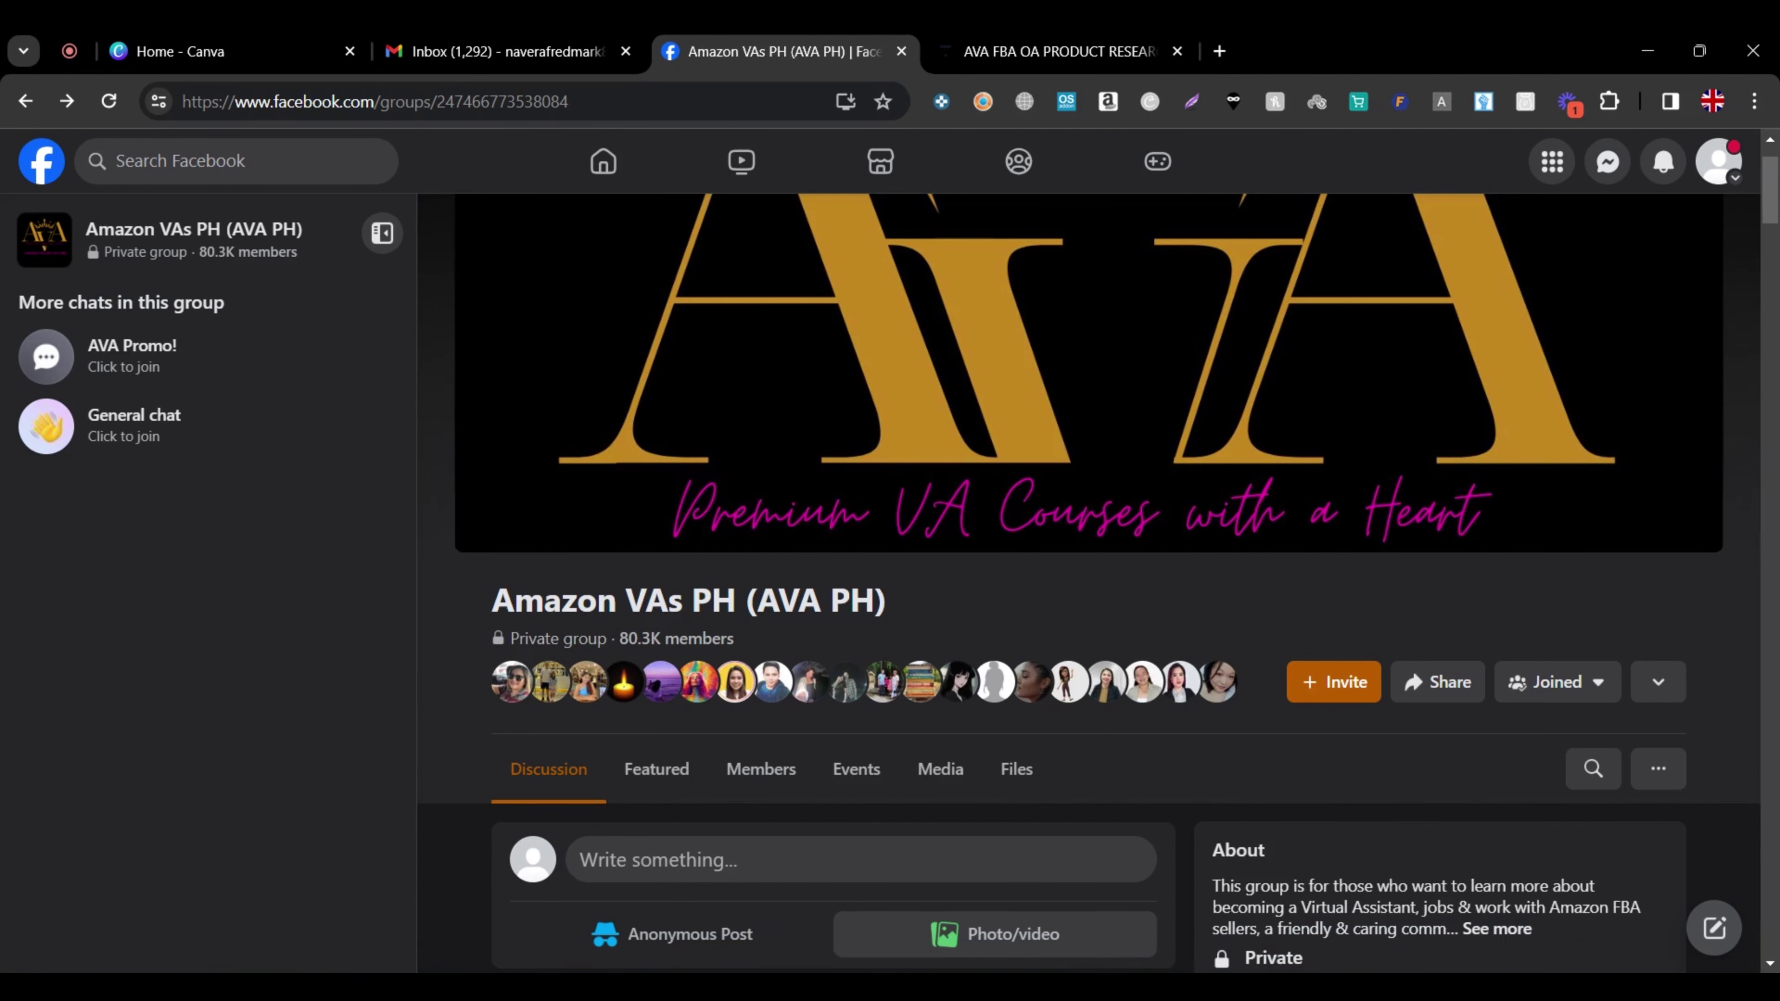
{"action": "scroll", "coordinate": [938, 906], "scroll_direction": "up", "scroll_amount": 2}
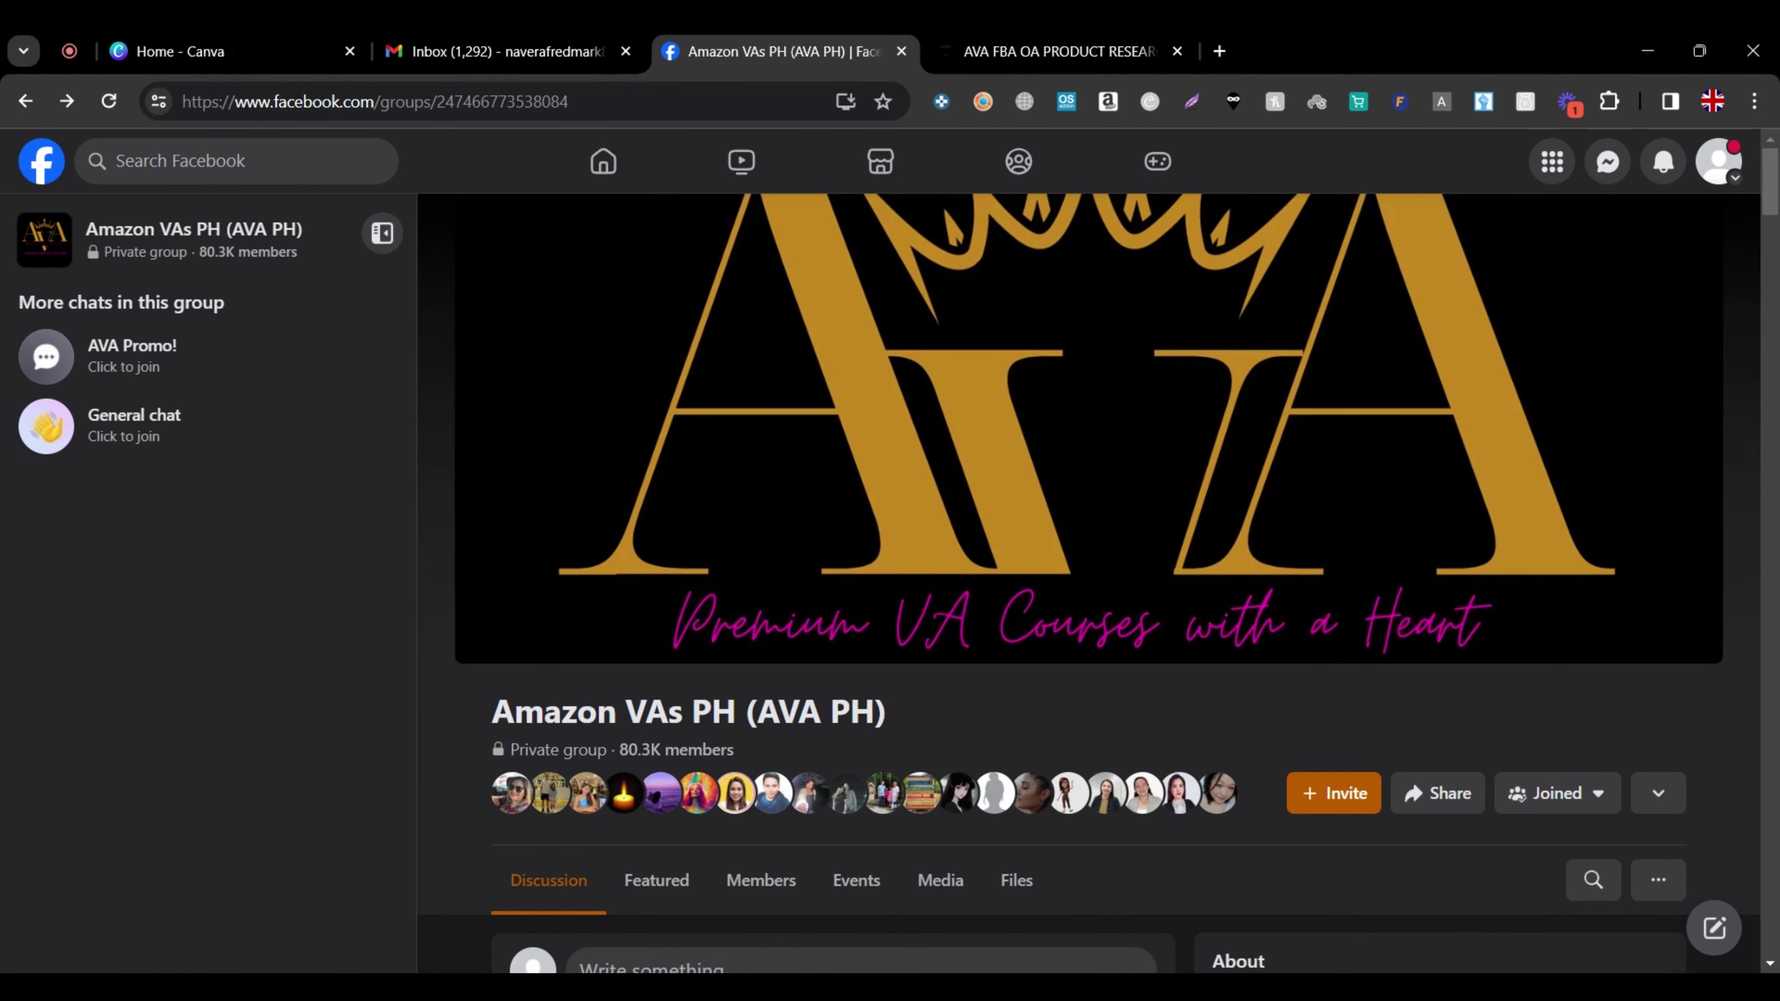